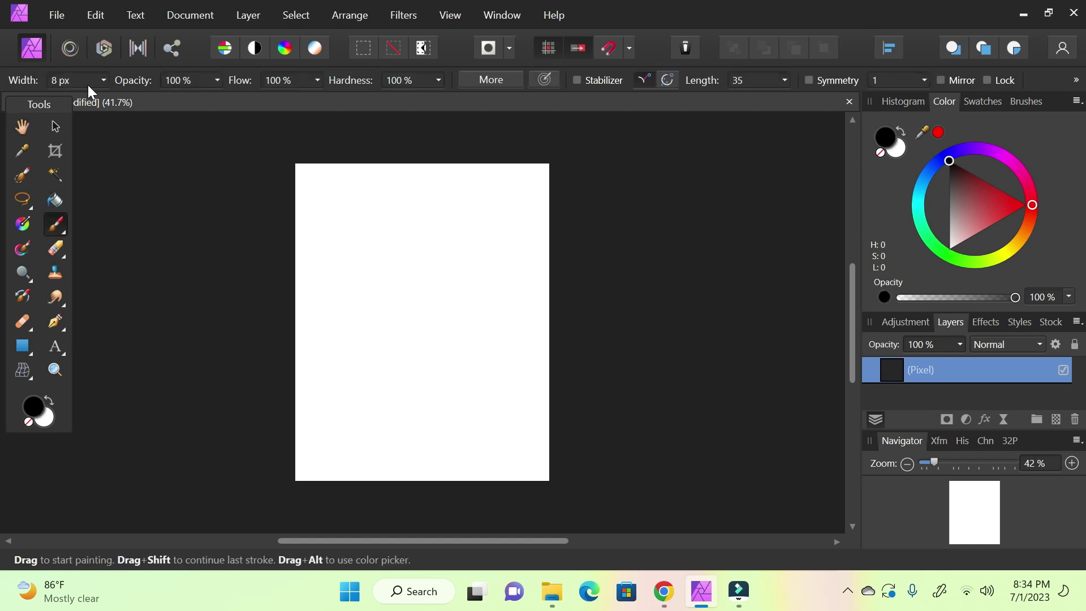
- Set the brush width to 2 px and check the Kimberly Street Fighter reference images in the browser
click(71, 80)
text(2)
click(664, 591)
click(701, 592)
- Sketch a small head circle in the upper middle of the page with curved vertical and horizontal face guides
mouse_move(400, 232)
mouse_down()
mouse_move(423, 221)
mouse_move(394, 240)
mouse_move(404, 275)
mouse_move(391, 248)
mouse_move(415, 281)
mouse_move(441, 257)
mouse_move(432, 223)
mouse_move(405, 221)
mouse_move(394, 238)
mouse_move(410, 278)
mouse_move(438, 269)
mouse_move(433, 219)
mouse_move(405, 253)
mouse_up()
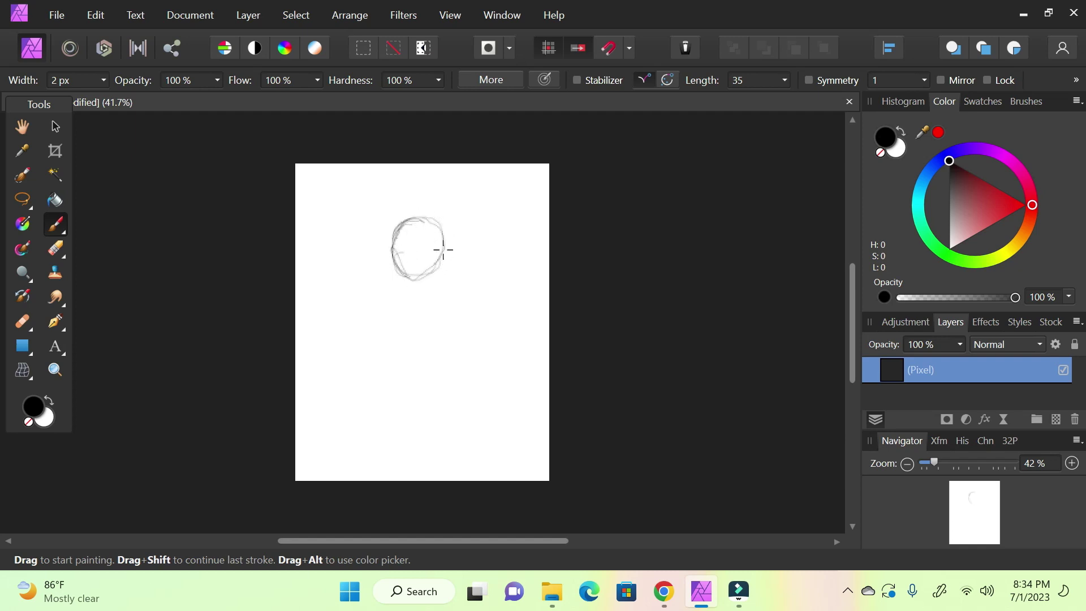
mouse_move(412, 215)
mouse_down()
mouse_move(393, 229)
mouse_move(447, 234)
mouse_move(448, 252)
mouse_move(419, 279)
mouse_up()
mouse_move(397, 229)
mouse_down()
mouse_move(418, 270)
mouse_move(443, 254)
mouse_move(386, 266)
mouse_move(418, 219)
mouse_move(408, 272)
mouse_move(388, 243)
mouse_move(430, 249)
mouse_move(416, 263)
mouse_up()
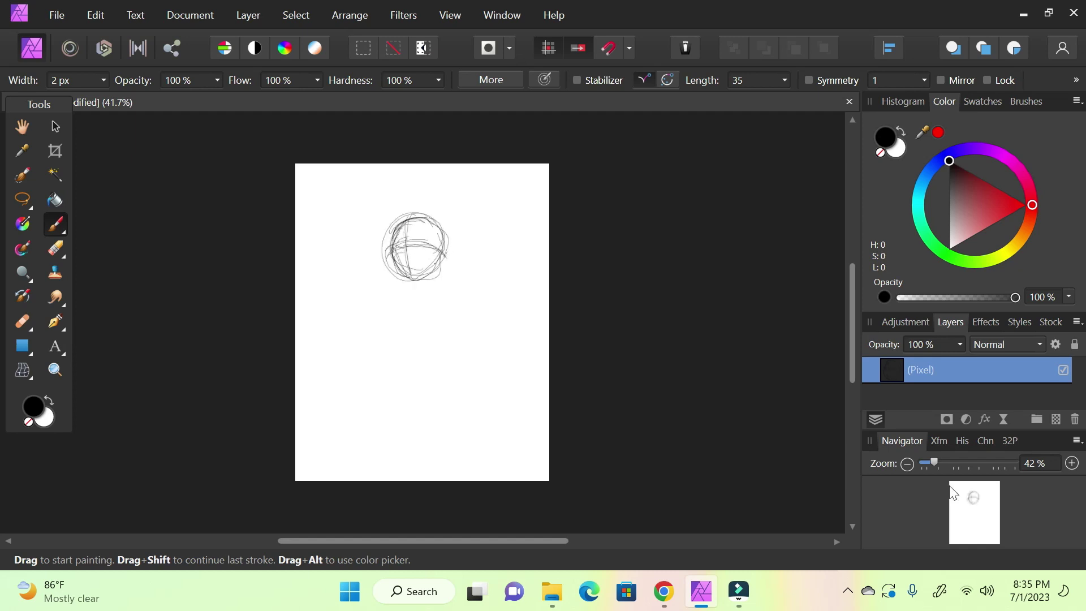
- Sketch the neck, the sloping shoulders and the torso's side contours below the head
drag(935, 464, 954, 467)
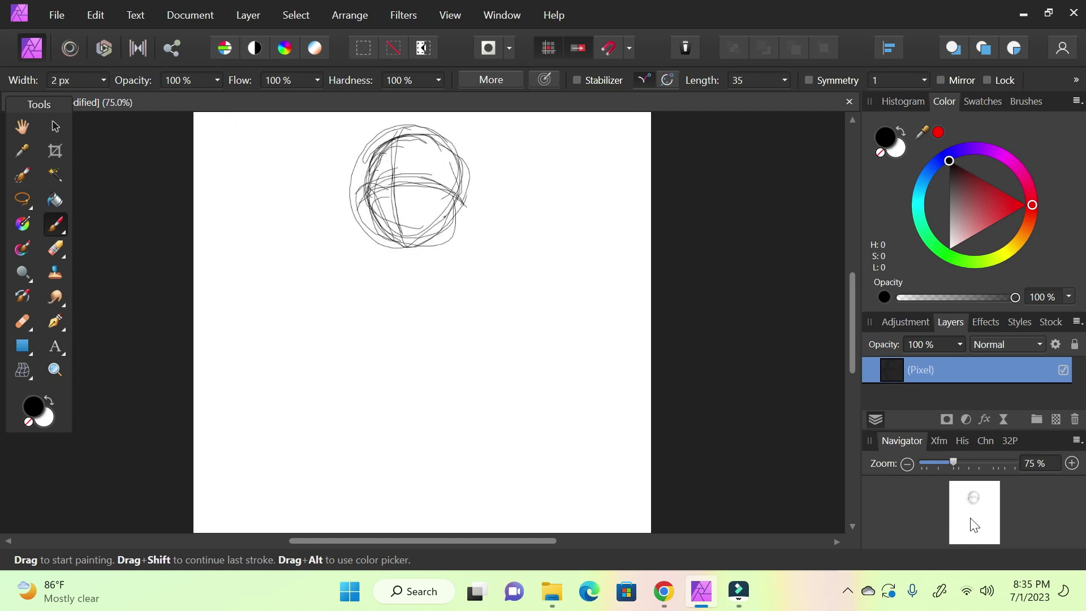
click(973, 517)
drag(973, 517, 970, 506)
mouse_move(446, 272)
mouse_down()
mouse_move(446, 303)
mouse_move(505, 247)
mouse_move(496, 283)
mouse_move(506, 301)
mouse_move(498, 282)
mouse_move(448, 284)
mouse_move(431, 304)
mouse_move(476, 303)
mouse_move(443, 331)
mouse_move(505, 316)
mouse_move(501, 300)
mouse_move(541, 363)
mouse_move(393, 410)
mouse_up()
drag(488, 297, 376, 348)
drag(546, 317, 526, 428)
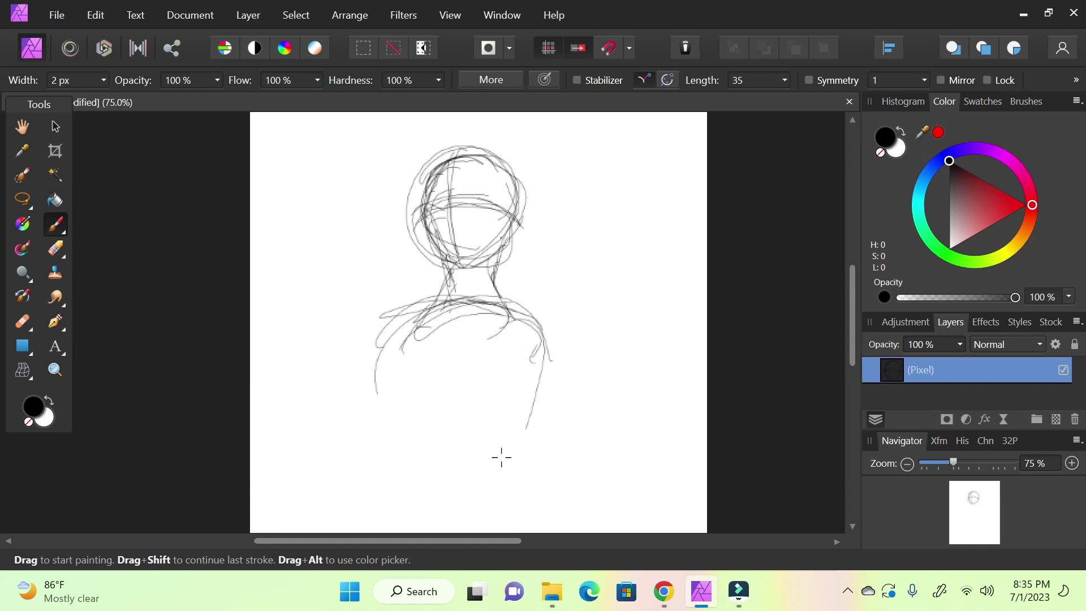
drag(423, 312, 401, 406)
drag(377, 356, 412, 458)
mouse_move(389, 359)
mouse_down()
mouse_move(432, 480)
mouse_move(487, 318)
mouse_move(542, 329)
mouse_up()
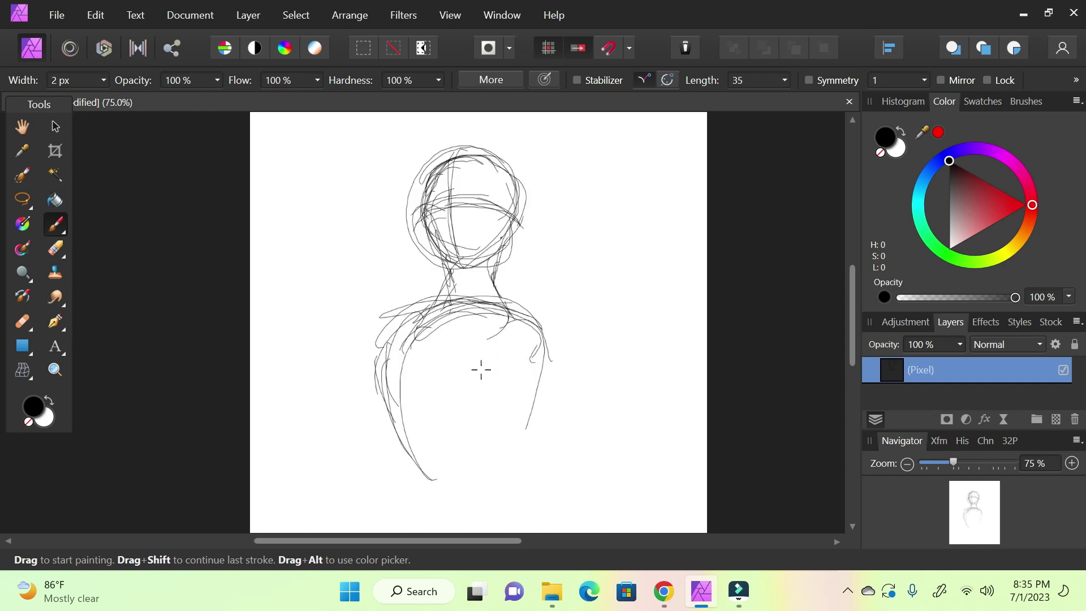
- Rough in the rounded shoulder joints and the chest outline tapering to a point at the lower torso
mouse_move(501, 297)
mouse_down()
mouse_move(549, 274)
mouse_move(568, 300)
mouse_up()
mouse_move(541, 371)
mouse_down()
mouse_move(567, 320)
mouse_move(555, 290)
mouse_move(528, 356)
mouse_move(559, 323)
mouse_up()
mouse_move(363, 330)
mouse_down()
mouse_move(398, 357)
mouse_move(428, 306)
mouse_move(438, 319)
mouse_move(370, 318)
mouse_move(386, 326)
mouse_move(375, 318)
mouse_move(385, 349)
mouse_move(379, 398)
mouse_move(395, 410)
mouse_move(504, 412)
mouse_move(541, 366)
mouse_up()
drag(461, 314, 435, 363)
drag(458, 295, 433, 390)
mouse_move(422, 320)
mouse_down()
mouse_move(397, 422)
mouse_move(388, 415)
mouse_move(412, 461)
mouse_up()
mouse_move(417, 404)
mouse_down()
mouse_move(396, 435)
mouse_move(494, 448)
mouse_move(548, 347)
mouse_move(540, 408)
mouse_up()
mouse_move(563, 350)
mouse_down()
mouse_move(572, 366)
mouse_move(532, 433)
mouse_up()
drag(553, 396, 524, 432)
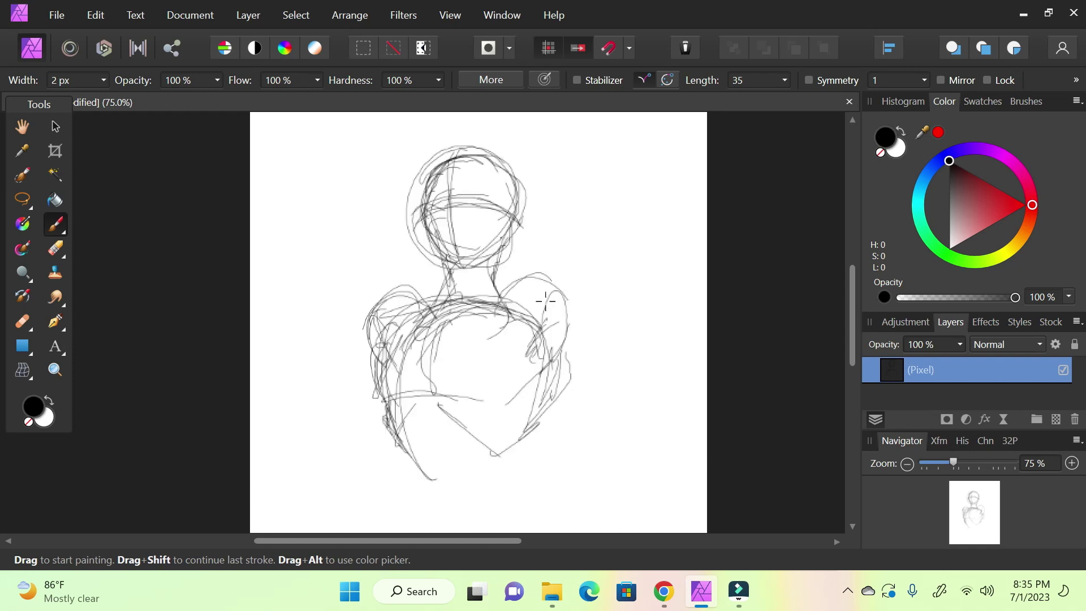
- Sketch the two raised upper arms as long ovals rising from the shoulders beside the head
mouse_move(522, 315)
mouse_down()
mouse_move(553, 227)
mouse_move(589, 271)
mouse_move(609, 192)
mouse_move(560, 215)
mouse_move(530, 265)
mouse_up()
mouse_move(563, 187)
mouse_down()
mouse_move(604, 213)
mouse_move(594, 277)
mouse_up()
mouse_move(443, 298)
mouse_down()
mouse_move(396, 275)
mouse_move(371, 339)
mouse_up()
mouse_move(396, 274)
mouse_down()
mouse_move(365, 334)
mouse_move(385, 341)
mouse_move(366, 316)
mouse_move(396, 323)
mouse_move(393, 242)
mouse_move(345, 186)
mouse_move(325, 249)
mouse_up()
mouse_move(341, 229)
mouse_down()
mouse_move(332, 203)
mouse_move(371, 307)
mouse_up()
mouse_move(362, 300)
mouse_down()
mouse_move(332, 220)
mouse_move(367, 215)
mouse_move(369, 311)
mouse_up()
drag(346, 212, 378, 283)
drag(342, 184, 338, 277)
- Reinforce the right raised arm and add its elbow circle and the forearm bending toward the head
drag(858, 314, 856, 290)
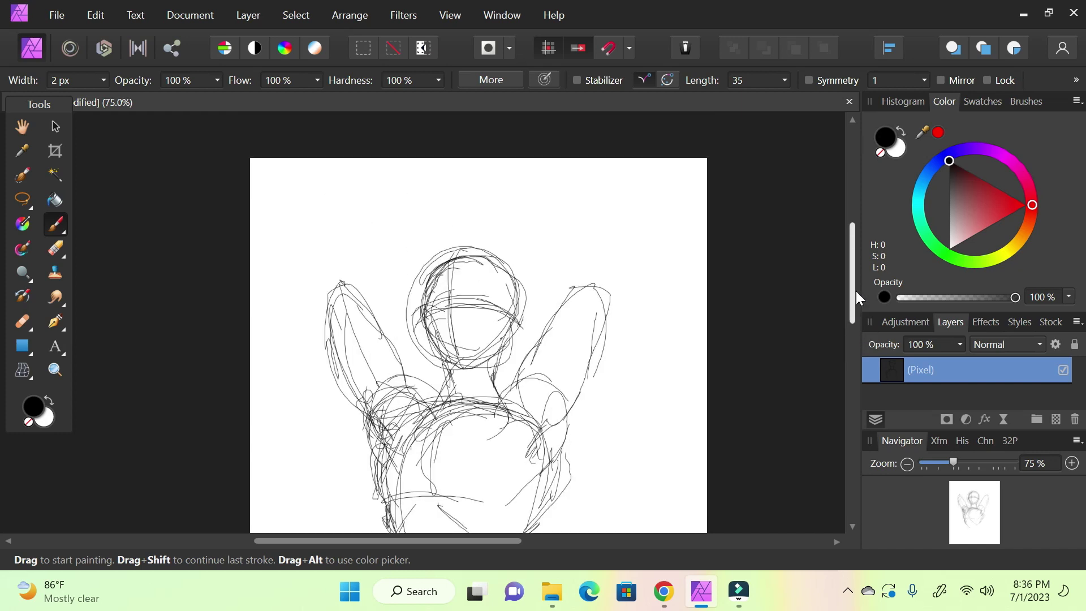
drag(550, 299, 536, 316)
mouse_move(581, 287)
mouse_down()
mouse_move(523, 337)
mouse_move(548, 398)
mouse_up()
drag(564, 351, 524, 421)
drag(611, 285, 587, 376)
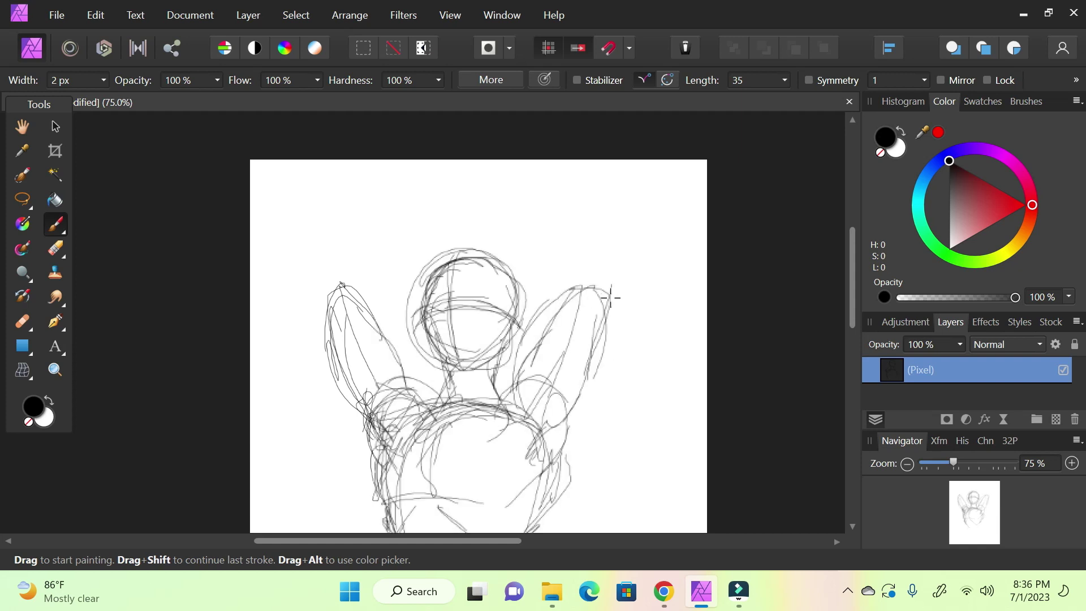
mouse_move(594, 318)
mouse_down()
mouse_move(578, 288)
mouse_move(620, 260)
mouse_move(591, 248)
mouse_move(606, 305)
mouse_up()
drag(542, 267, 558, 307)
mouse_move(613, 244)
mouse_down()
mouse_move(592, 228)
mouse_move(488, 234)
mouse_up()
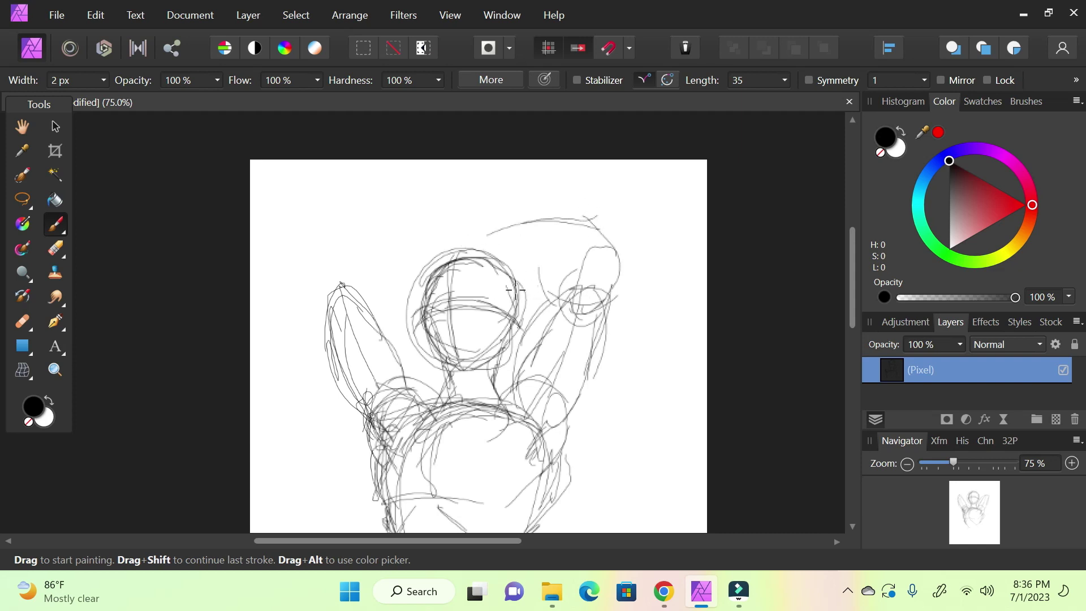
mouse_move(556, 281)
mouse_down()
mouse_move(557, 250)
mouse_move(486, 257)
mouse_up()
- Sketch the left elbow and the forearm bending behind the head, and darken the jaw and neck lines
mouse_move(331, 301)
mouse_down()
mouse_move(344, 276)
mouse_move(326, 272)
mouse_move(356, 320)
mouse_move(313, 293)
mouse_move(340, 321)
mouse_move(330, 258)
mouse_up()
drag(317, 261, 328, 253)
mouse_move(339, 236)
mouse_down()
mouse_move(319, 259)
mouse_move(316, 295)
mouse_move(391, 298)
mouse_move(392, 277)
mouse_up()
drag(350, 304, 410, 273)
drag(388, 279, 420, 264)
drag(330, 246, 396, 233)
drag(367, 241, 460, 244)
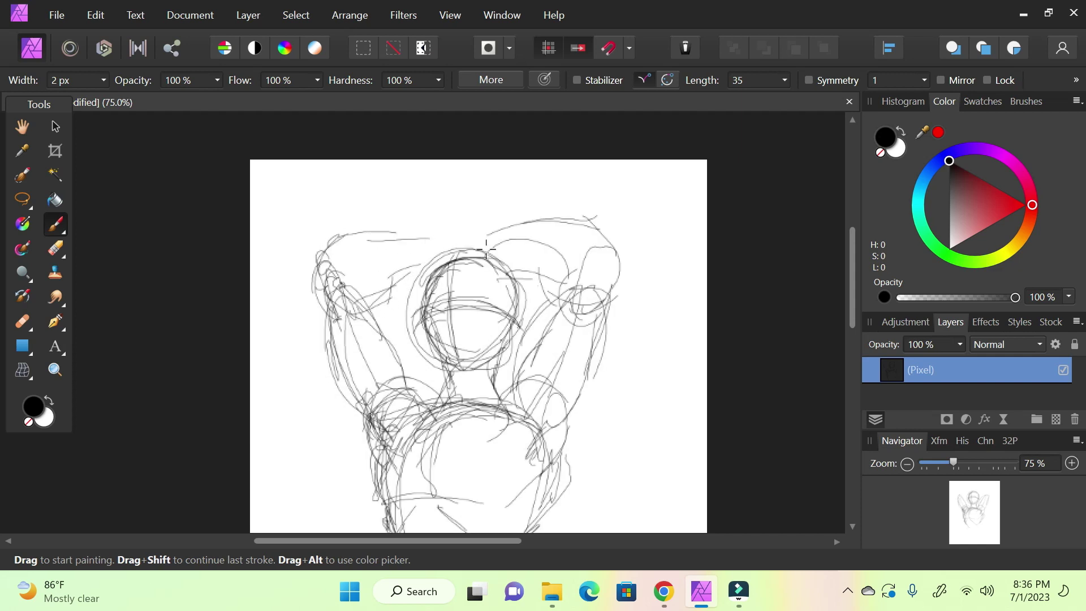
mouse_move(959, 498)
mouse_down()
mouse_move(969, 524)
mouse_move(962, 496)
mouse_up()
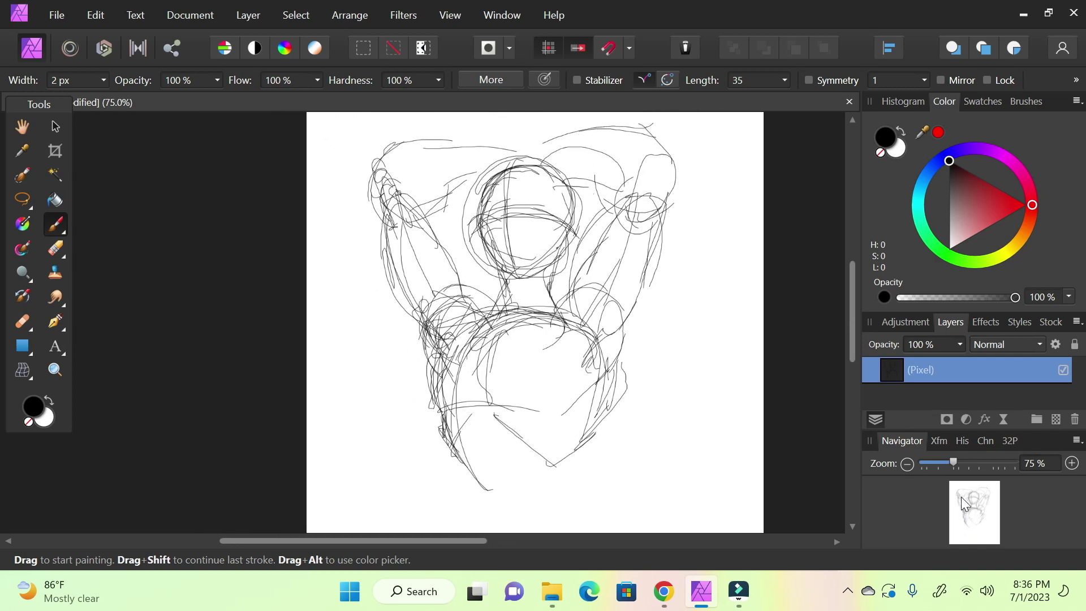
mouse_move(510, 263)
mouse_down()
mouse_move(524, 181)
mouse_move(532, 275)
mouse_move(575, 215)
mouse_move(498, 276)
mouse_move(509, 239)
mouse_move(559, 277)
mouse_move(509, 268)
mouse_move(490, 280)
mouse_move(492, 306)
mouse_move(484, 290)
mouse_move(501, 252)
mouse_up()
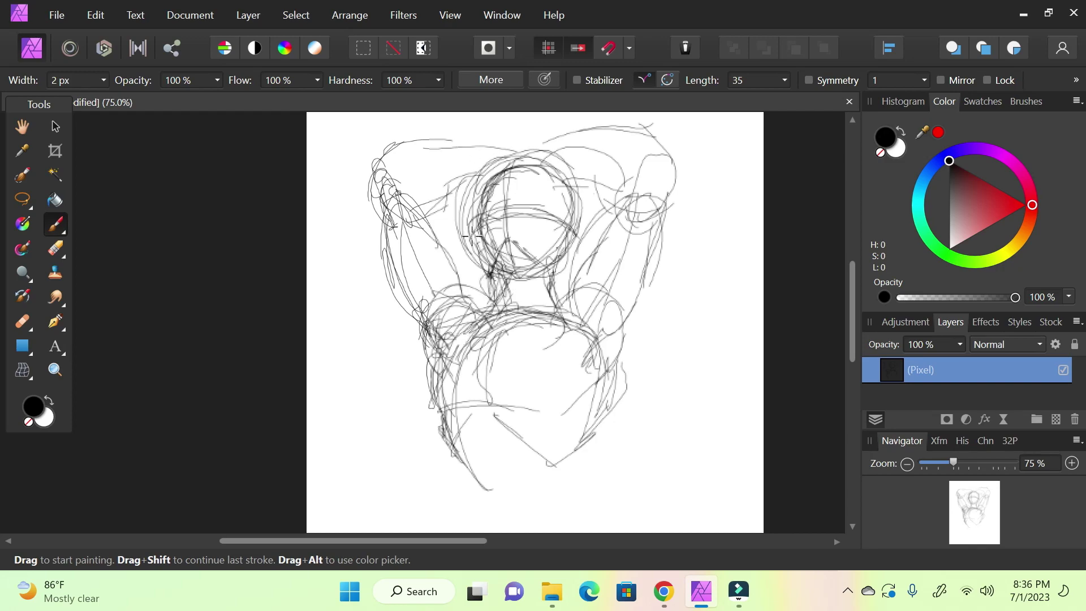
- Try to sketch the nose on the face's vertical guide line, and undo those strokes
drag(964, 465, 999, 465)
drag(971, 508, 972, 495)
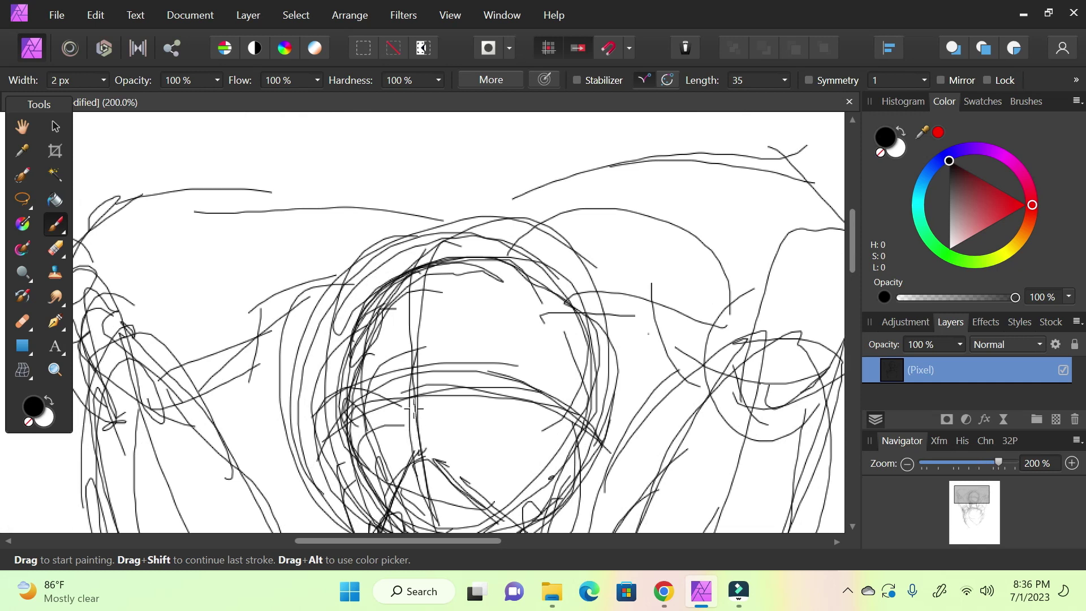
mouse_move(419, 423)
mouse_down()
mouse_move(436, 405)
mouse_move(404, 374)
mouse_up()
mouse_move(400, 418)
mouse_down()
mouse_move(408, 362)
mouse_move(424, 370)
mouse_move(411, 404)
mouse_move(423, 419)
mouse_move(409, 417)
mouse_up()
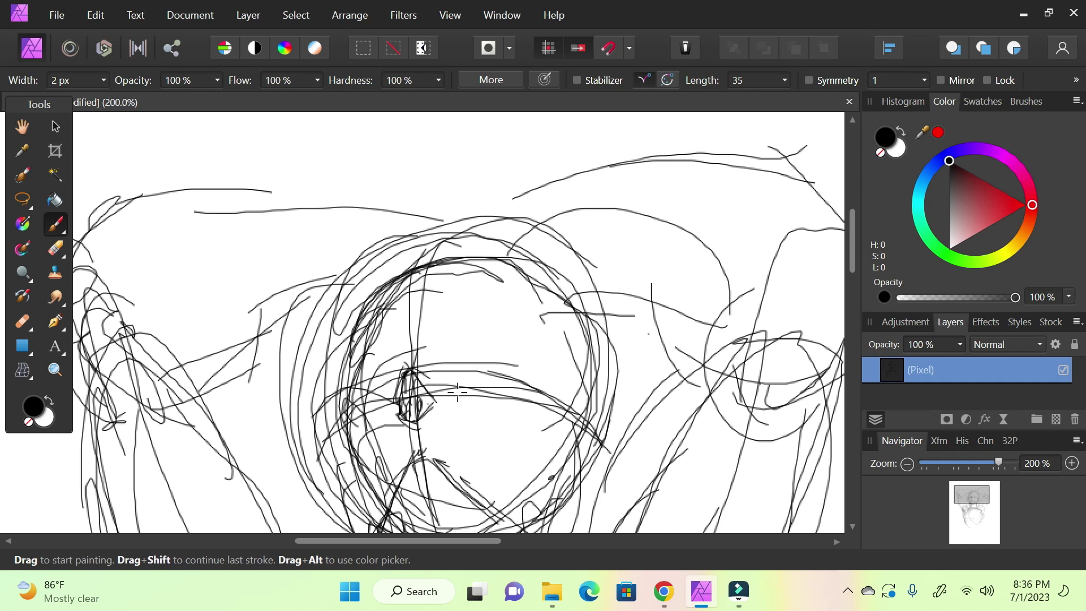
key(ctrl+z)
key(ctrl+z)
key(ctrl+z)
key(ctrl+z)
key(ctrl+z)
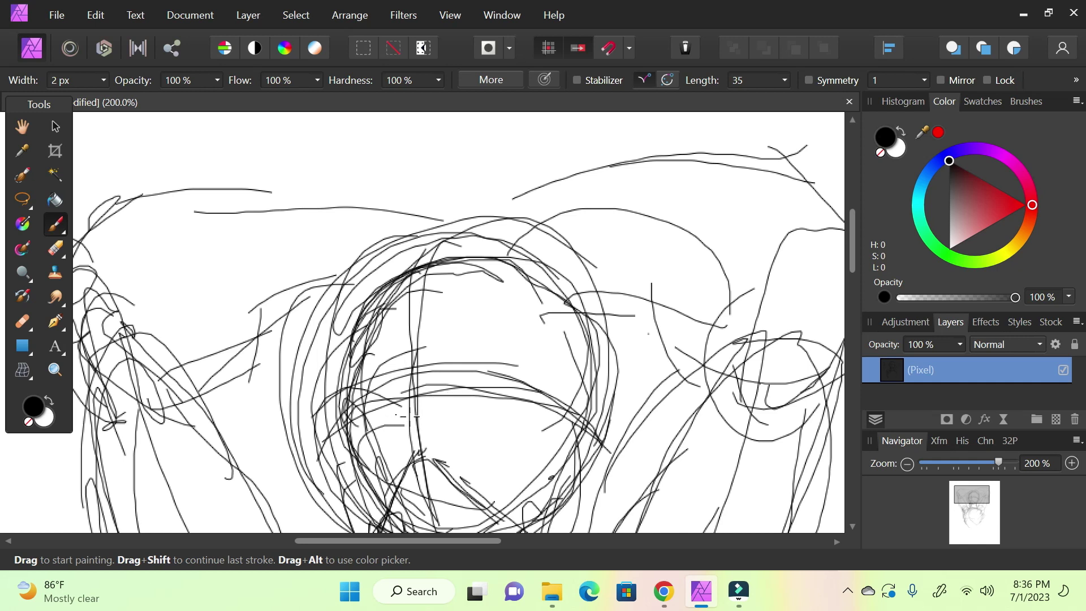
- Sketch the nose slightly higher on the vertical guide line and draw the lips below it
mouse_move(412, 394)
mouse_down()
mouse_move(418, 404)
mouse_move(436, 382)
mouse_move(419, 356)
mouse_move(404, 385)
mouse_move(428, 400)
mouse_move(405, 391)
mouse_up()
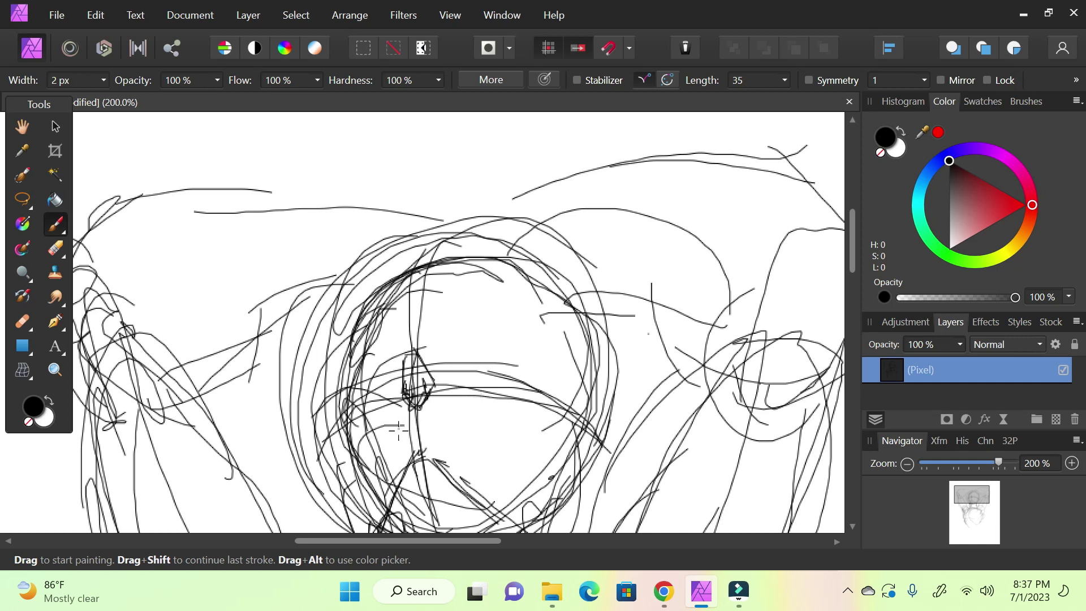
mouse_move(403, 430)
mouse_down()
mouse_move(446, 429)
mouse_move(416, 425)
mouse_move(409, 439)
mouse_move(453, 425)
mouse_move(407, 408)
mouse_move(455, 411)
mouse_move(390, 453)
mouse_move(399, 438)
mouse_move(419, 462)
mouse_move(415, 446)
mouse_move(457, 435)
mouse_up()
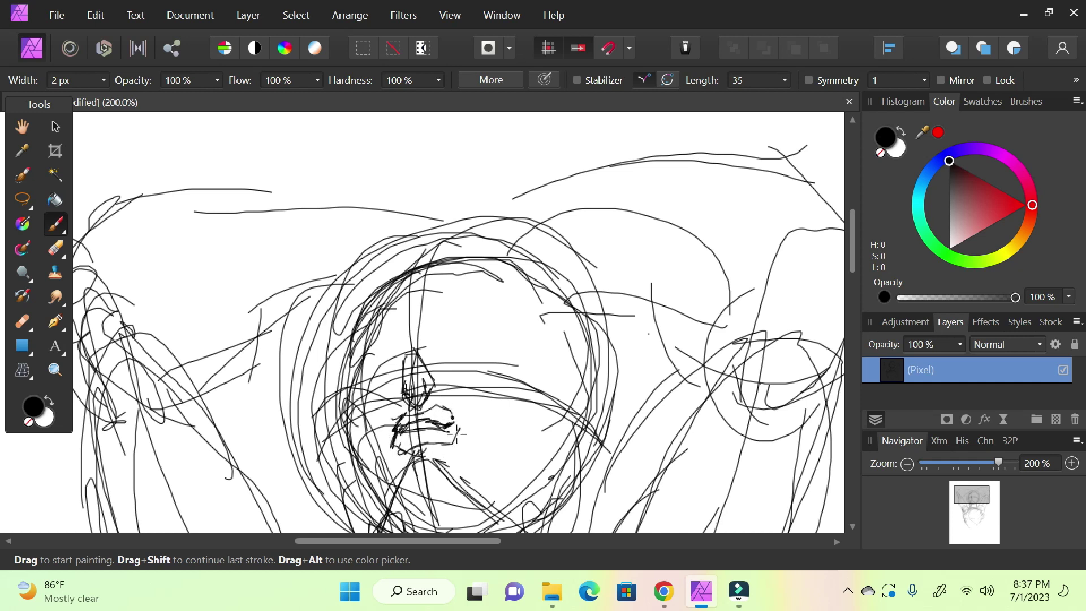
drag(398, 453, 460, 454)
- Check the character reference in the browser and sketch both eyebrows above the nose
drag(973, 502, 976, 498)
click(664, 591)
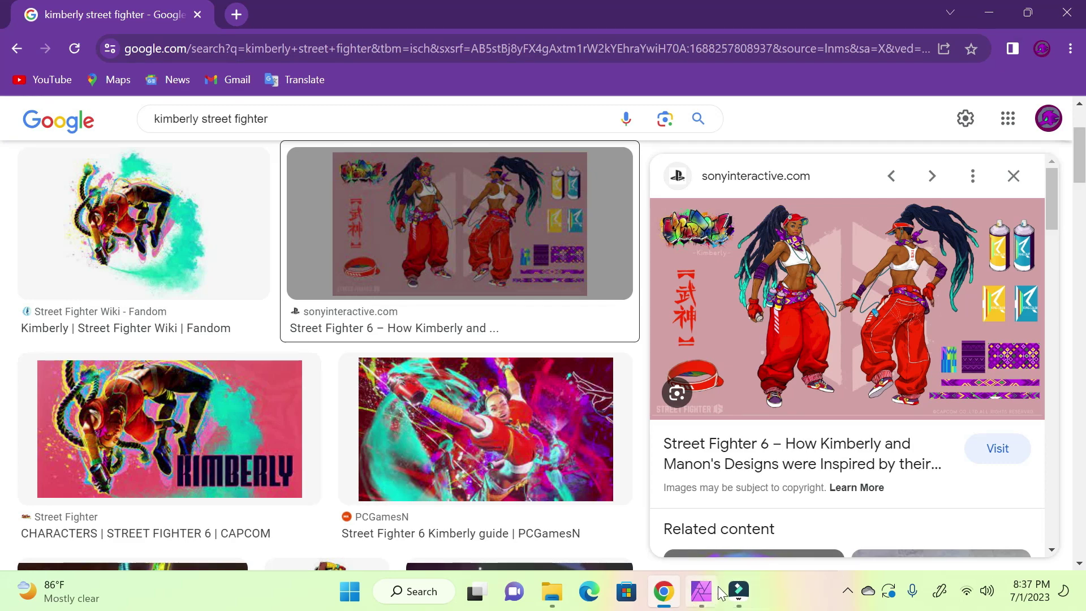
click(700, 601)
mouse_move(997, 462)
mouse_down()
mouse_move(983, 465)
mouse_move(967, 506)
mouse_move(968, 494)
mouse_move(967, 523)
mouse_move(966, 467)
mouse_move(962, 501)
mouse_move(999, 463)
mouse_move(957, 504)
mouse_move(972, 498)
mouse_up()
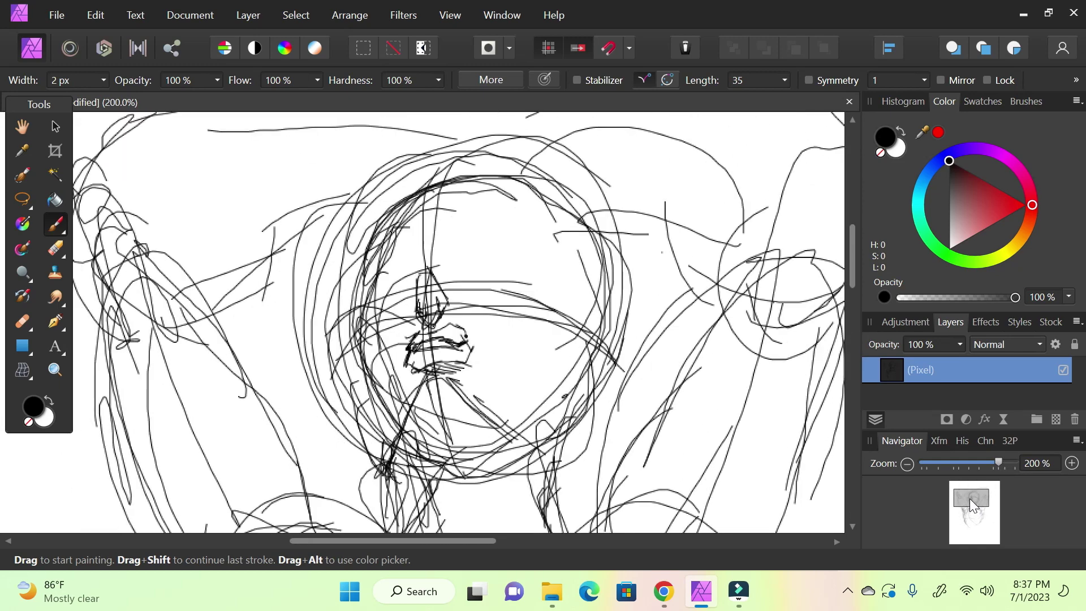
click(665, 603)
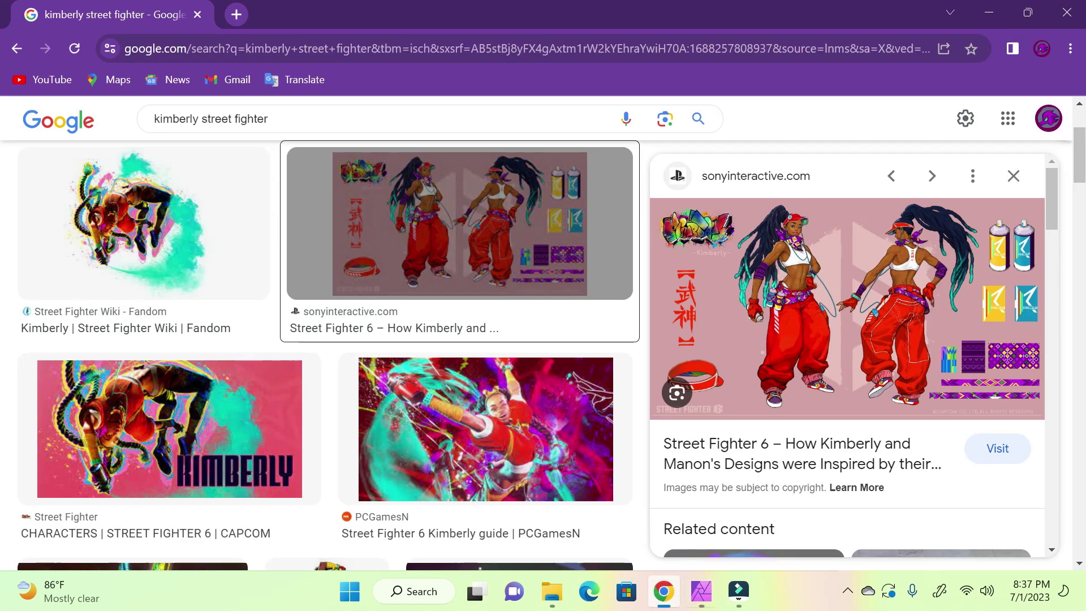
click(701, 599)
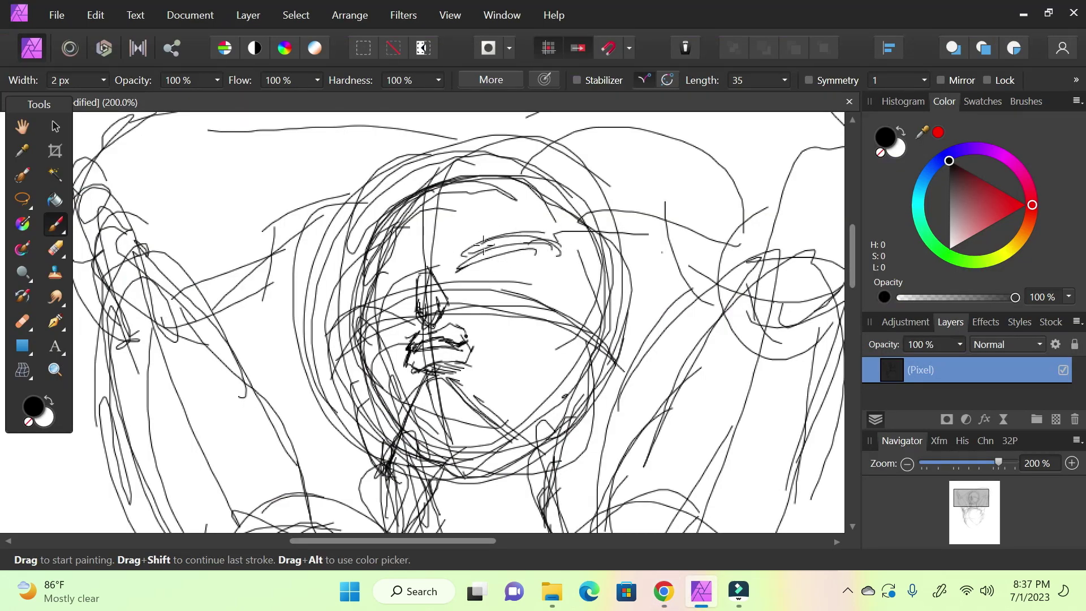
mouse_move(402, 274)
mouse_down()
mouse_move(339, 266)
mouse_move(349, 270)
mouse_up()
- Build up the outer contour of the face and skull with repeated curved strokes around the head
drag(321, 225, 350, 406)
drag(313, 243, 362, 445)
mouse_move(311, 318)
mouse_down()
mouse_move(325, 379)
mouse_move(365, 447)
mouse_up()
drag(319, 361, 384, 467)
drag(331, 391, 394, 485)
mouse_move(394, 485)
mouse_down()
mouse_move(327, 364)
mouse_move(322, 274)
mouse_up()
mouse_move(555, 459)
mouse_down()
mouse_move(615, 322)
mouse_move(623, 260)
mouse_move(607, 267)
mouse_move(433, 138)
mouse_move(410, 253)
mouse_move(329, 364)
mouse_move(325, 180)
mouse_move(304, 300)
mouse_up()
drag(307, 318, 388, 143)
drag(320, 286, 424, 113)
mouse_move(356, 175)
mouse_down()
mouse_move(549, 139)
mouse_move(623, 255)
mouse_up()
drag(597, 168, 315, 254)
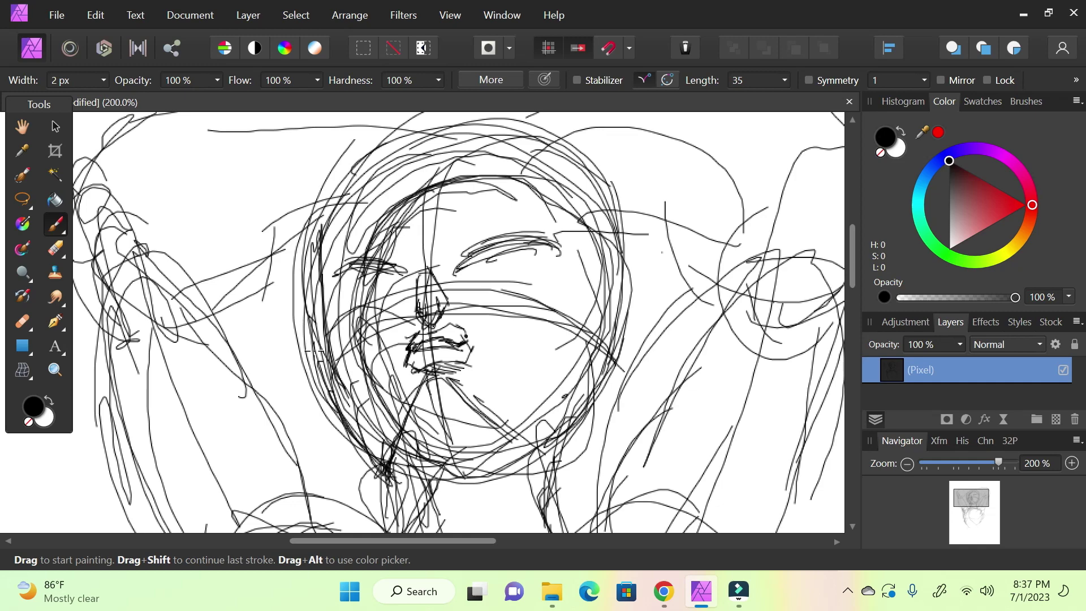
- Hatch diagonal shading under the mouth across the chin and neck
drag(977, 495, 971, 508)
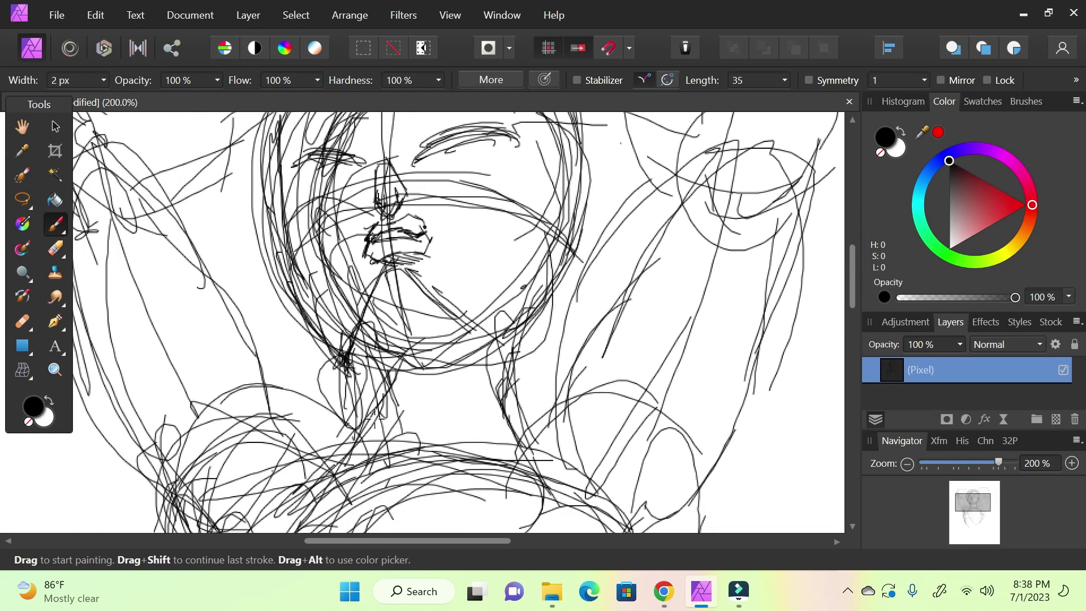
drag(369, 376, 399, 418)
mouse_move(374, 373)
mouse_down()
mouse_move(430, 424)
mouse_move(447, 427)
mouse_move(426, 404)
mouse_move(460, 421)
mouse_move(457, 403)
mouse_move(489, 403)
mouse_move(470, 375)
mouse_move(482, 383)
mouse_move(482, 368)
mouse_move(399, 279)
mouse_move(478, 346)
mouse_move(417, 288)
mouse_up()
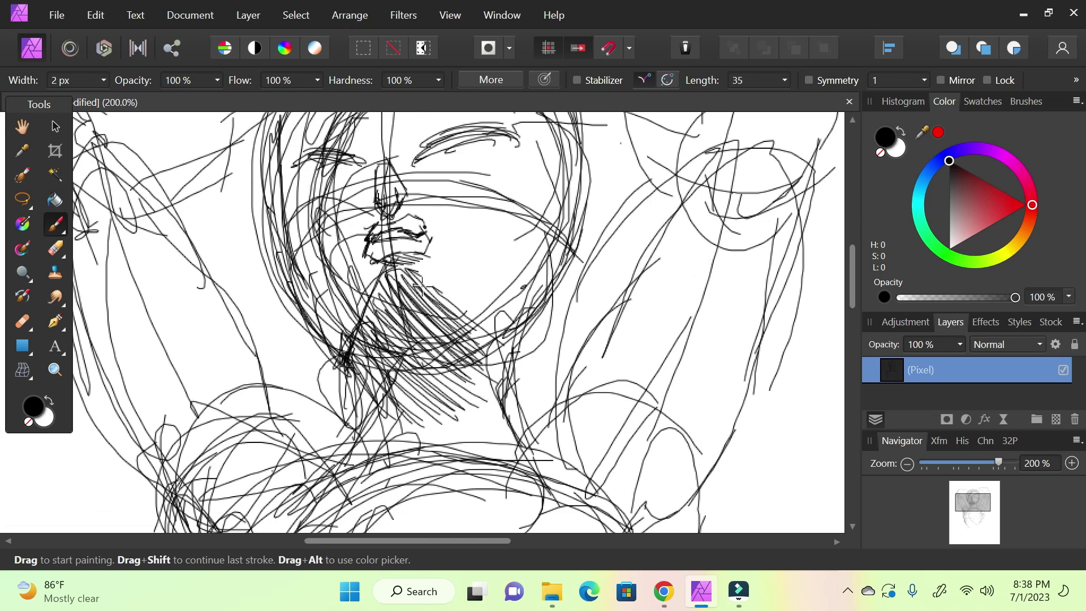
- Sketch the eyelid lines below both brows and the right eye's iris, checking the browser reference
drag(983, 515, 962, 503)
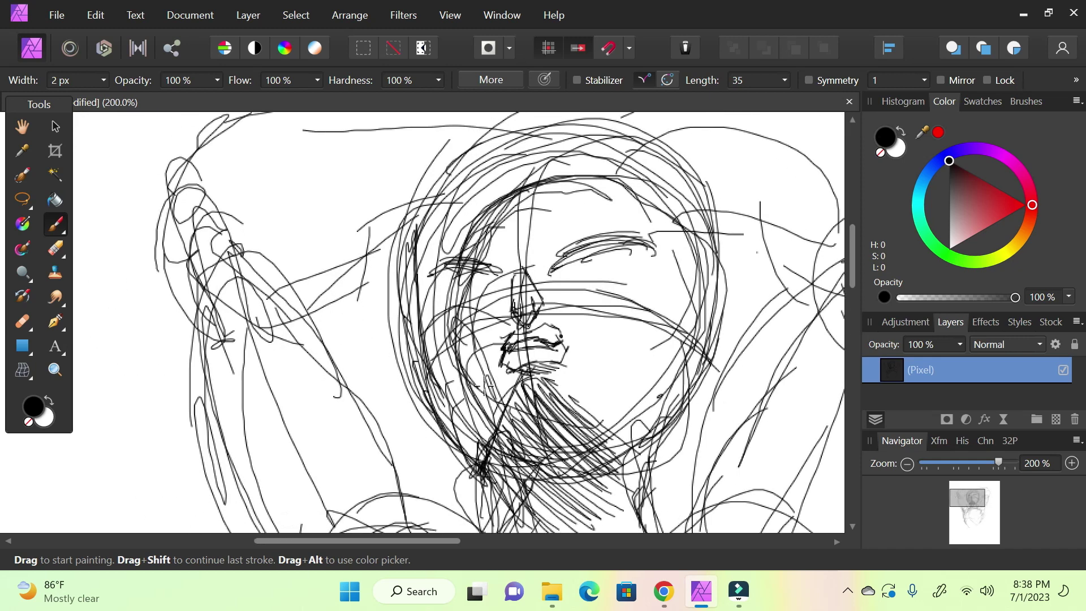
mouse_move(444, 271)
mouse_down()
mouse_move(428, 297)
mouse_move(448, 267)
mouse_up()
mouse_move(661, 260)
mouse_down()
mouse_move(673, 255)
mouse_move(663, 261)
mouse_up()
click(673, 601)
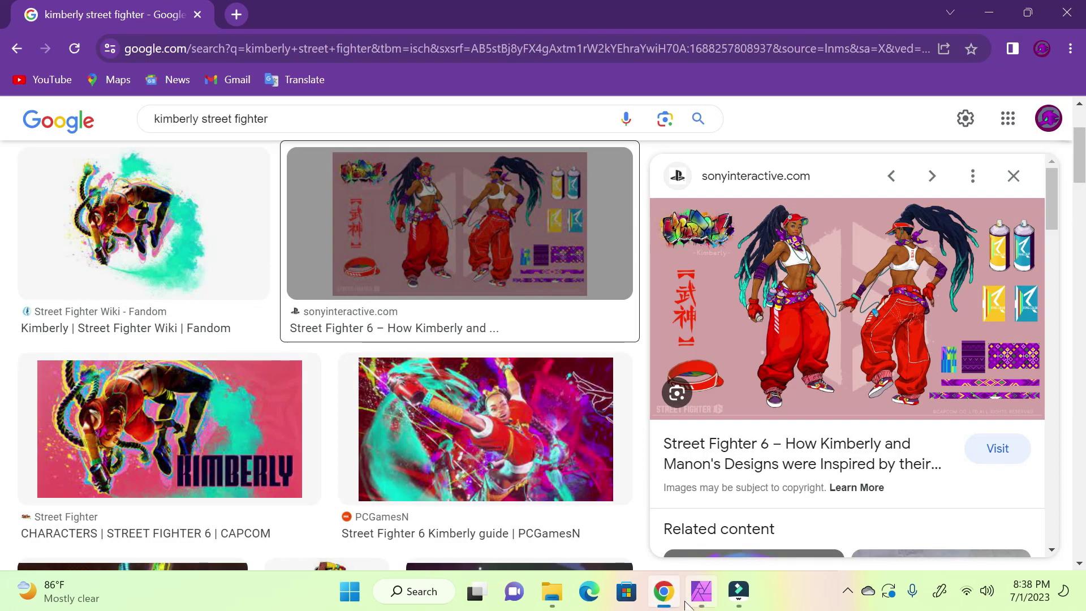
click(701, 593)
mouse_move(565, 285)
mouse_down()
mouse_move(618, 255)
mouse_move(649, 271)
mouse_up()
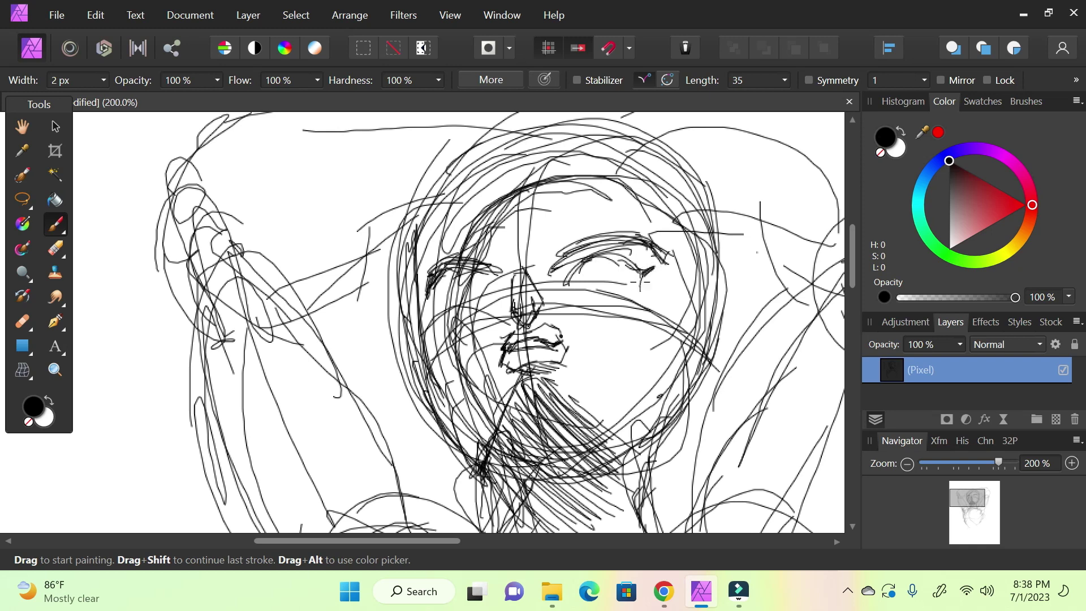
drag(600, 308, 610, 264)
mouse_move(575, 307)
mouse_down()
mouse_move(645, 298)
mouse_move(679, 333)
mouse_up()
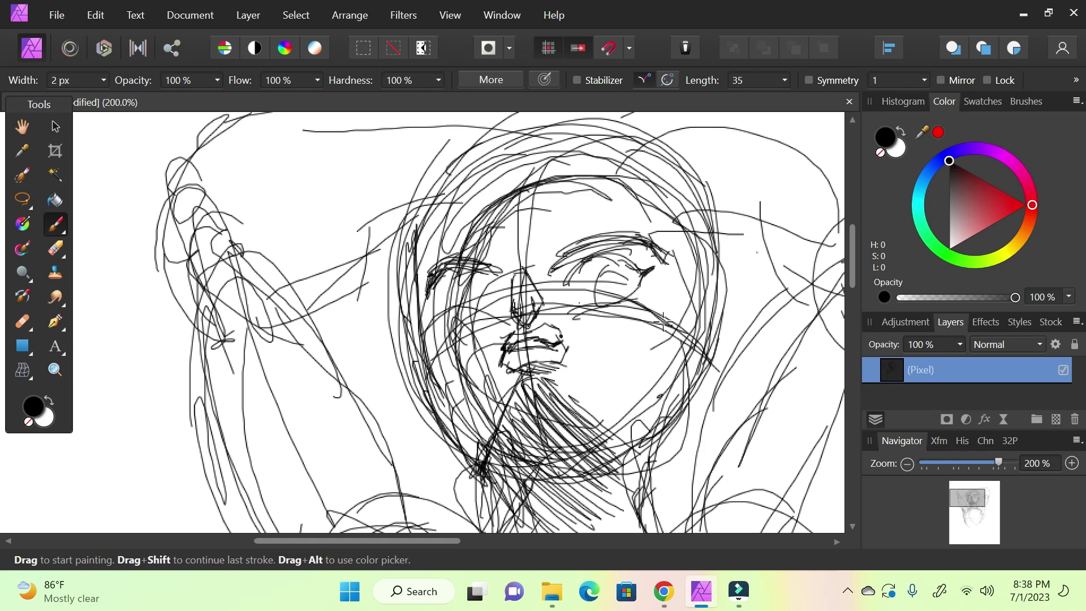
- Delete the pixel layer holding the figure sketch and add a new empty pixel layer
drag(999, 463, 971, 470)
click(972, 515)
drag(974, 520, 991, 477)
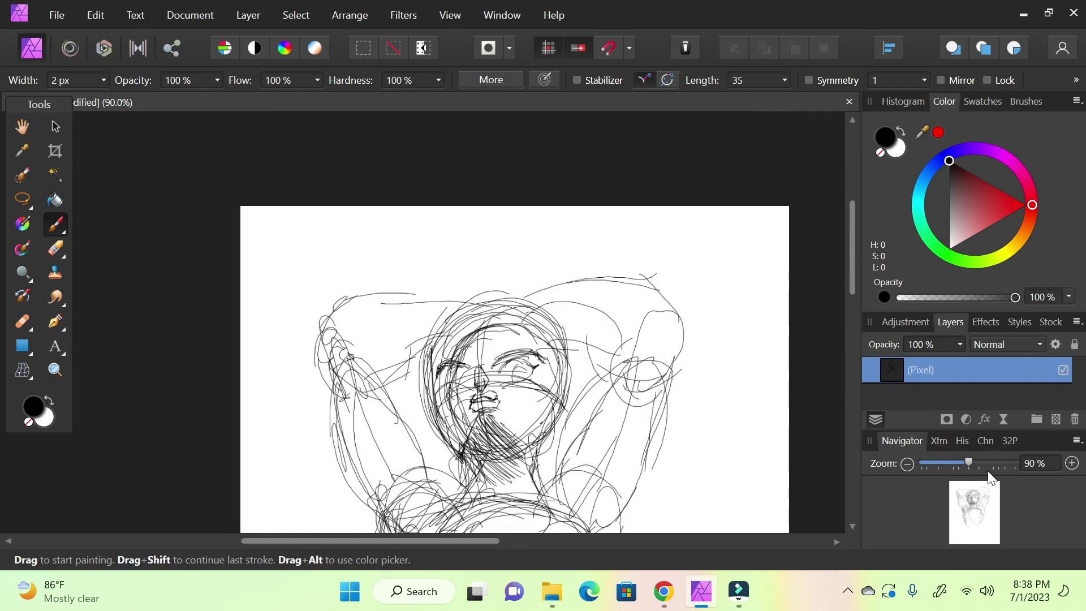
click(1076, 419)
click(1057, 420)
- Recheck the browser reference and sketch a larger head oval with curved face guides in the page's upper half
drag(964, 463, 951, 466)
drag(977, 514, 975, 501)
drag(953, 463, 939, 465)
mouse_move(960, 504)
mouse_down()
mouse_move(966, 524)
mouse_move(965, 514)
mouse_up()
click(665, 590)
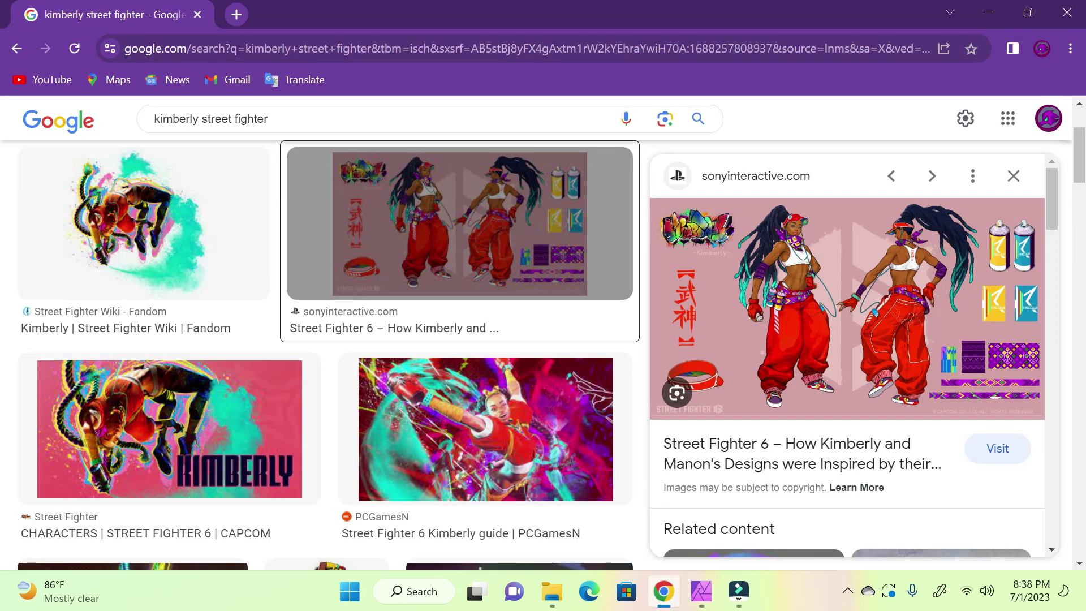
click(704, 603)
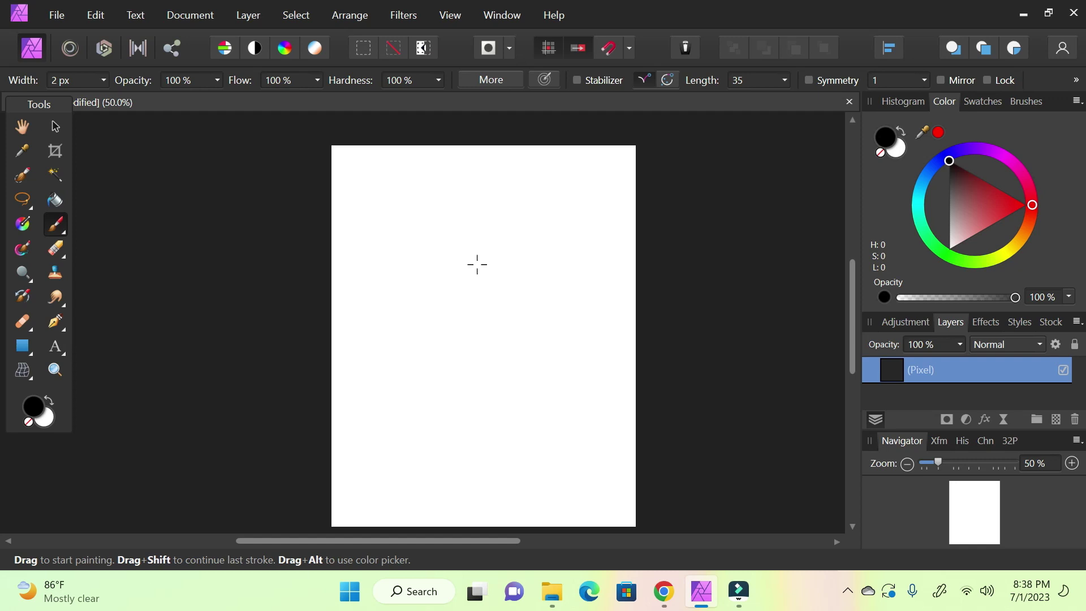
mouse_move(472, 276)
mouse_down()
mouse_move(453, 223)
mouse_move(459, 281)
mouse_move(428, 263)
mouse_move(467, 279)
mouse_move(512, 271)
mouse_up()
mouse_move(445, 238)
mouse_down()
mouse_move(481, 267)
mouse_move(473, 325)
mouse_move(501, 315)
mouse_move(450, 297)
mouse_move(517, 249)
mouse_move(517, 308)
mouse_move(475, 286)
mouse_move(505, 282)
mouse_up()
mouse_move(464, 191)
mouse_down()
mouse_move(465, 225)
mouse_move(480, 334)
mouse_move(419, 265)
mouse_move(534, 249)
mouse_move(502, 248)
mouse_move(455, 304)
mouse_move(436, 221)
mouse_move(505, 305)
mouse_move(469, 189)
mouse_move(489, 320)
mouse_move(509, 321)
mouse_move(507, 274)
mouse_up()
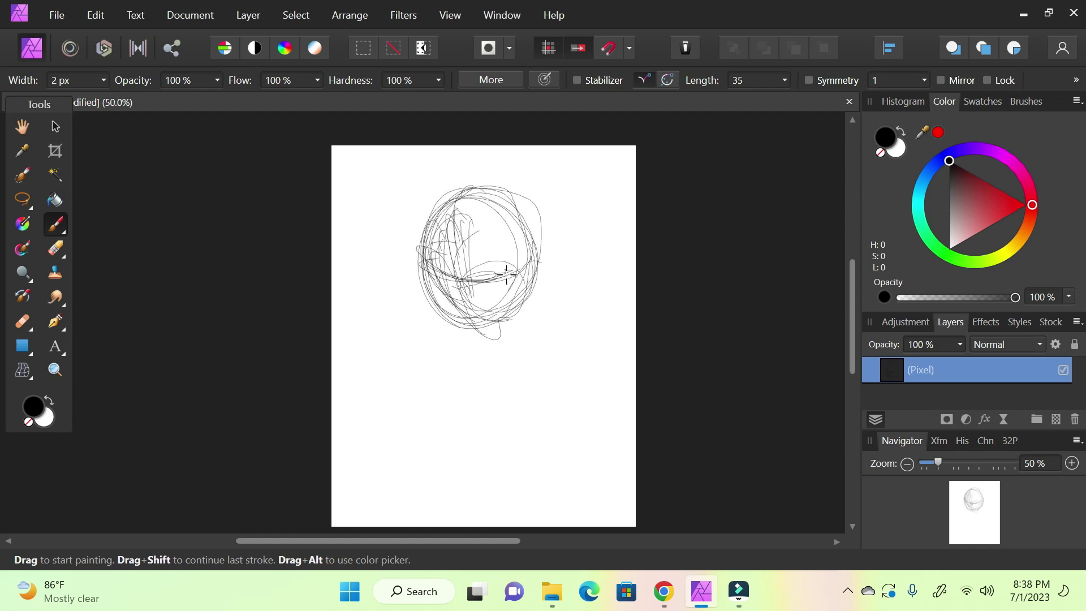
- Draw the wider outer skull contour around the oval and taper the cheeks and jaw toward the chin
mouse_move(938, 464)
mouse_down()
mouse_move(929, 464)
mouse_move(949, 464)
mouse_up()
drag(969, 507, 971, 508)
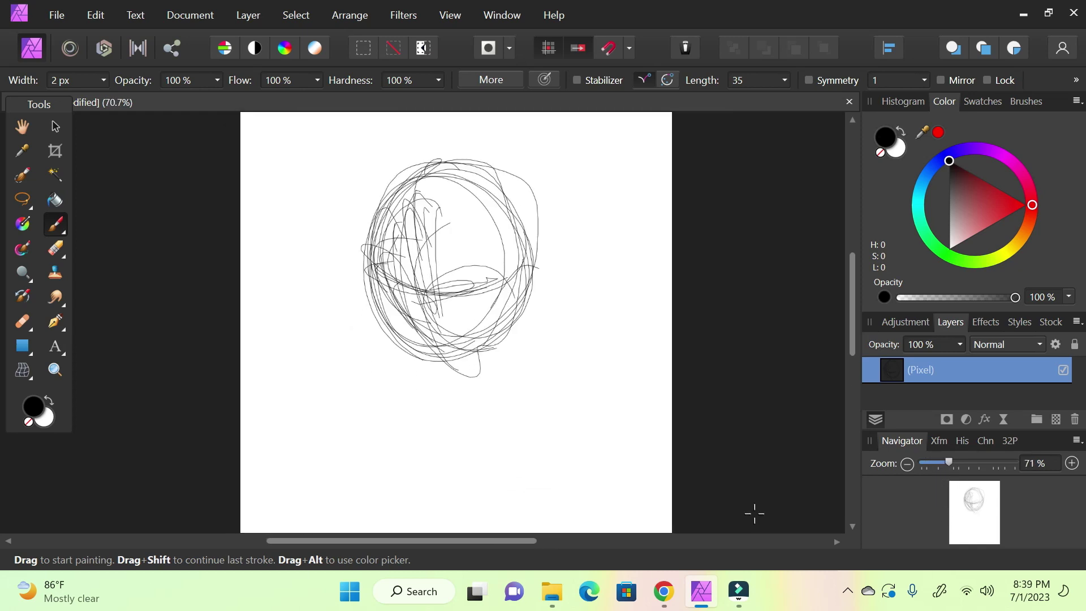
mouse_move(374, 288)
mouse_down()
mouse_move(390, 339)
mouse_move(442, 376)
mouse_move(461, 368)
mouse_move(504, 339)
mouse_move(509, 314)
mouse_move(376, 218)
mouse_move(402, 174)
mouse_move(522, 201)
mouse_up()
mouse_move(547, 268)
mouse_down()
mouse_move(404, 187)
mouse_move(509, 311)
mouse_move(376, 182)
mouse_move(387, 385)
mouse_up()
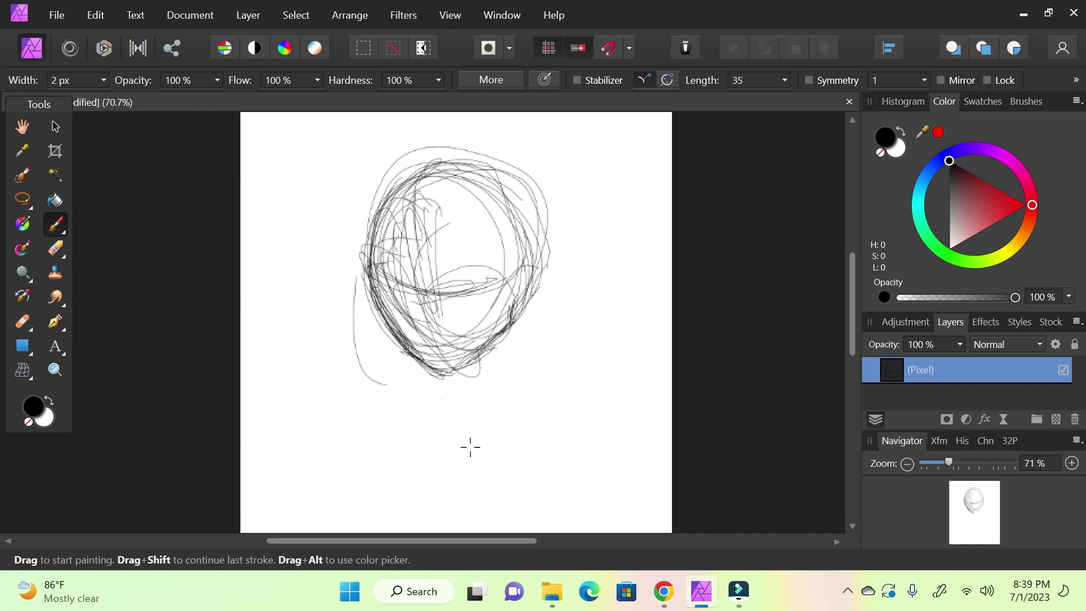
- Darken the left jaw line and sketch the neck's left edge running down from the chin
drag(370, 289, 420, 395)
drag(377, 308, 440, 392)
drag(368, 286, 442, 408)
drag(394, 343, 436, 408)
drag(423, 421, 424, 446)
mouse_move(441, 385)
mouse_down()
mouse_move(435, 425)
mouse_move(424, 449)
mouse_move(412, 338)
mouse_up()
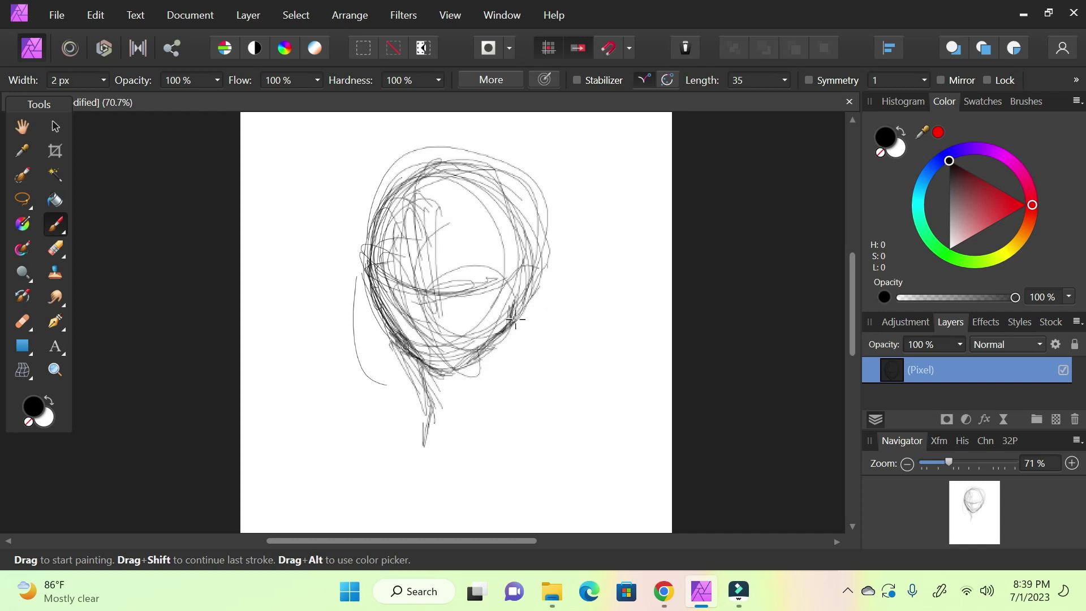
- Sketch the ear on the head's right side and reinforce the skull's upper contour
mouse_move(519, 303)
mouse_down()
mouse_move(556, 253)
mouse_move(552, 262)
mouse_move(534, 238)
mouse_move(513, 260)
mouse_move(547, 258)
mouse_move(530, 240)
mouse_up()
drag(403, 199, 486, 158)
drag(483, 187, 533, 218)
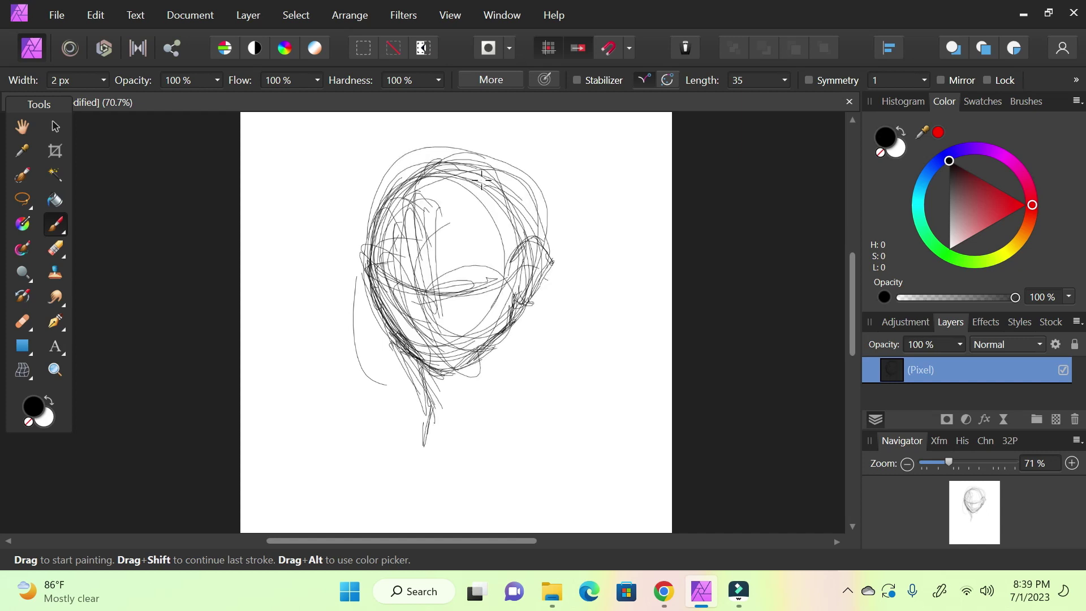
- Draw the neck's right edge sloping down from the ear and the throat lines under the chin
drag(977, 519, 978, 529)
mouse_move(527, 249)
mouse_down()
mouse_move(519, 272)
mouse_move(535, 318)
mouse_move(511, 262)
mouse_move(554, 310)
mouse_up()
drag(515, 273, 572, 342)
drag(517, 253, 539, 296)
drag(431, 309, 453, 331)
drag(433, 306, 456, 344)
drag(458, 342, 452, 370)
mouse_move(446, 315)
mouse_down()
mouse_move(435, 313)
mouse_move(458, 338)
mouse_move(424, 376)
mouse_move(430, 371)
mouse_up()
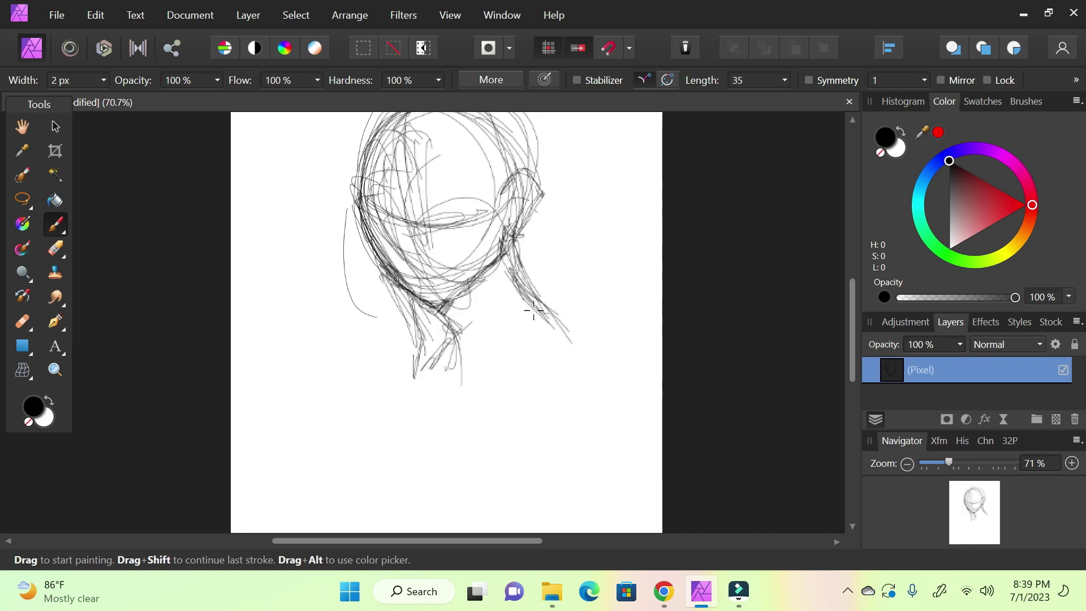
- Extend the right neck line into the shoulder slope and sketch the collarbone across the base of the neck
drag(532, 309, 596, 360)
drag(523, 285, 611, 361)
drag(552, 315, 627, 390)
drag(611, 378, 587, 377)
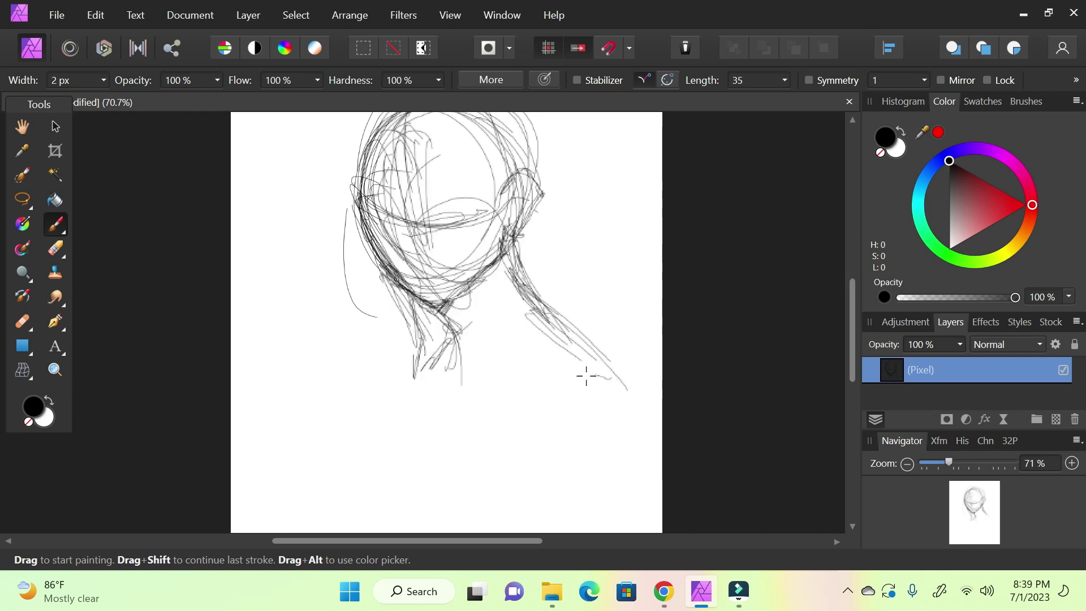
drag(530, 339, 568, 378)
mouse_move(536, 336)
mouse_down()
mouse_move(570, 385)
mouse_move(419, 357)
mouse_move(381, 389)
mouse_move(445, 346)
mouse_up()
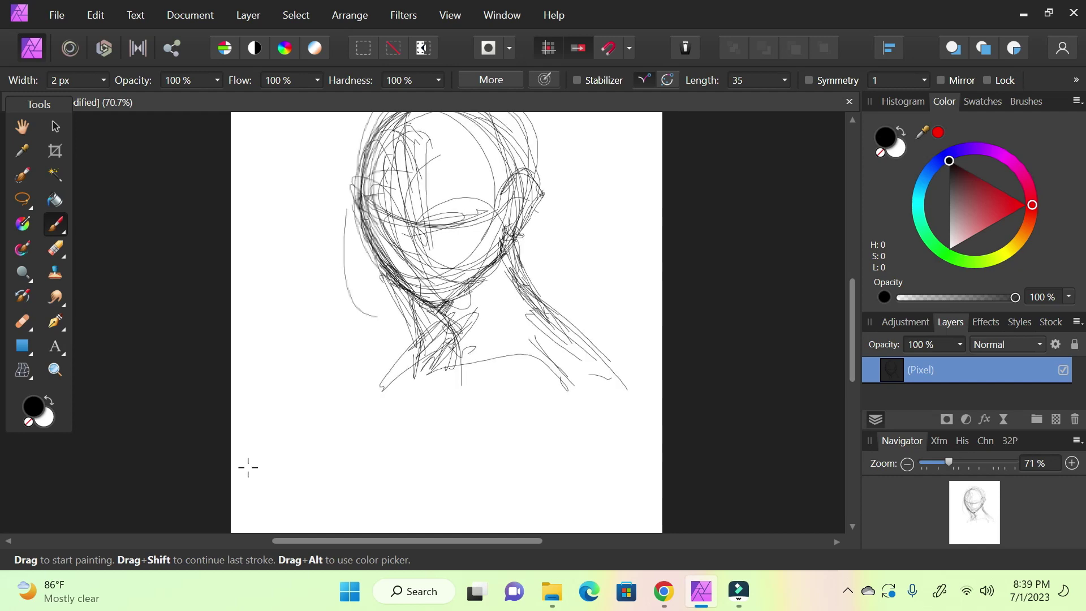
- Scale down the head and neck sketch and position it in the page's upper half
click(973, 501)
drag(949, 463, 938, 463)
drag(966, 526, 969, 516)
click(54, 129)
drag(619, 150, 550, 226)
drag(521, 276, 529, 213)
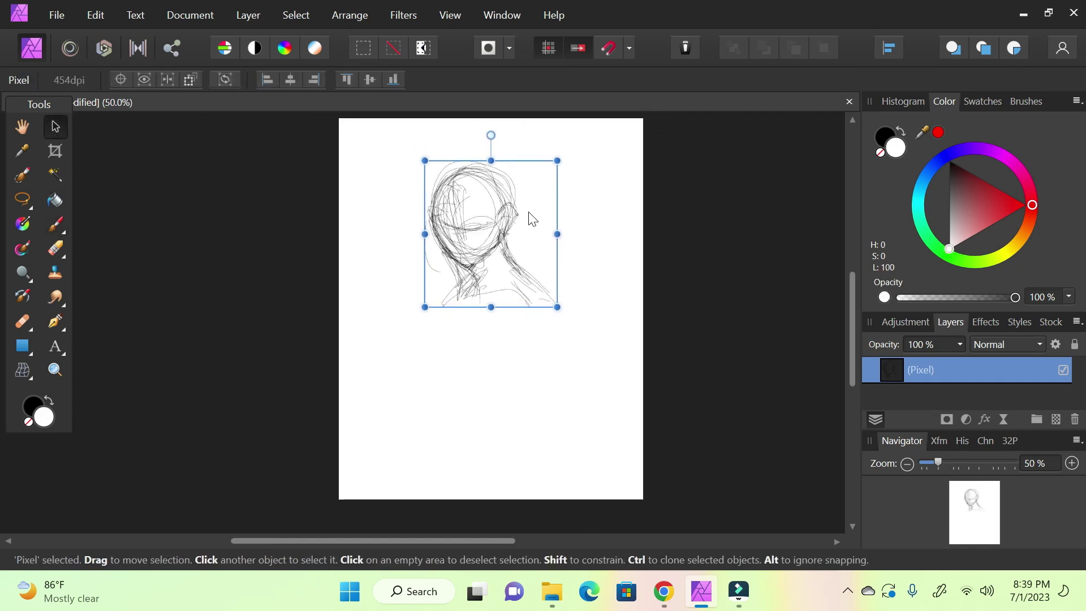
click(59, 223)
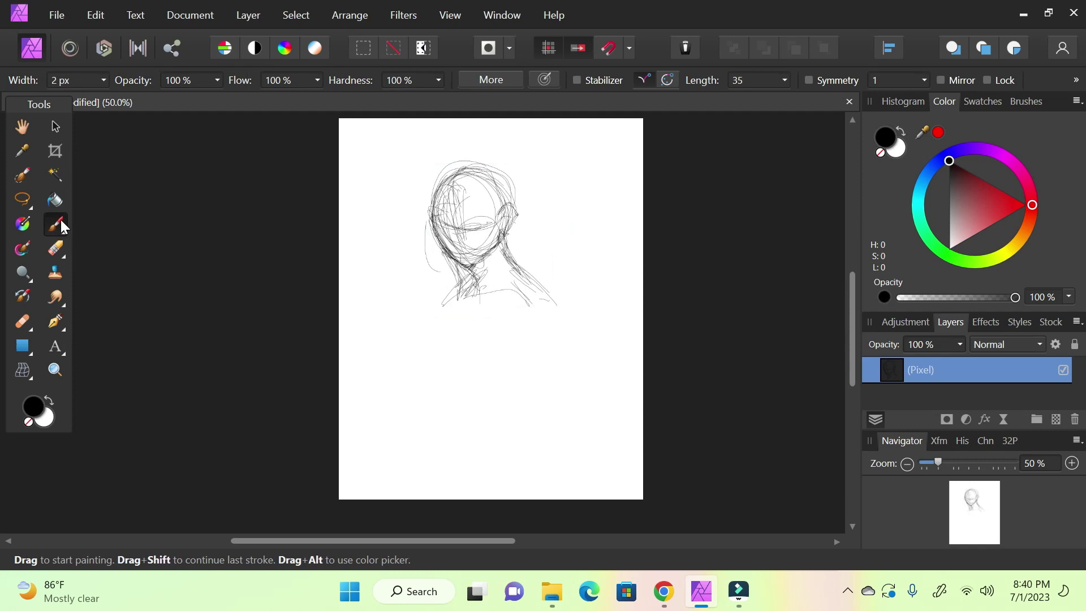
- Recheck the browser reference and sketch the shoulder line with rounded construction circles for the right chest and arm
drag(947, 463, 959, 461)
click(664, 591)
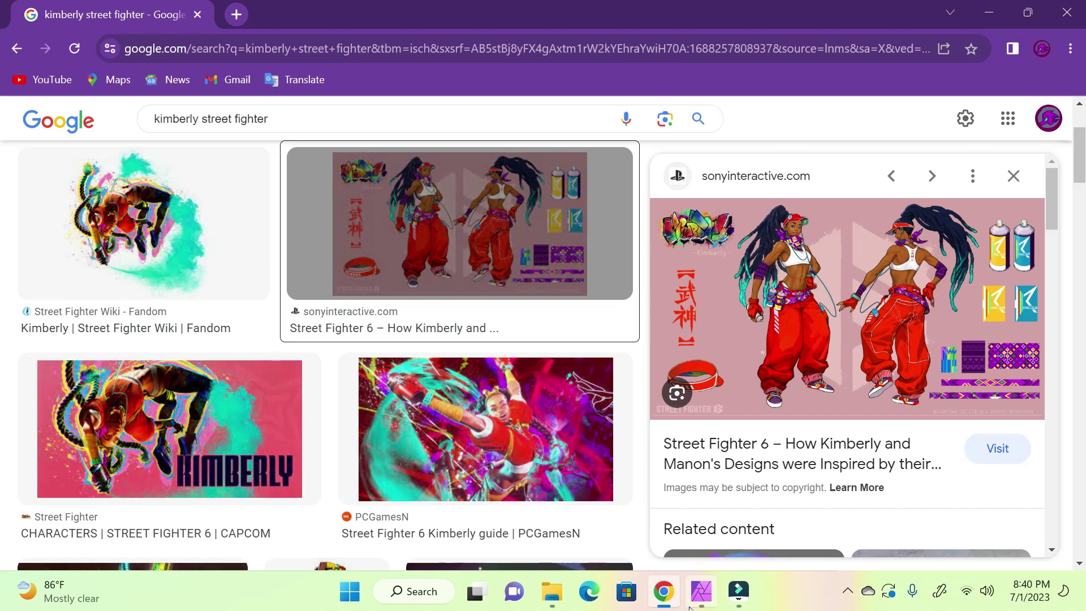
click(700, 591)
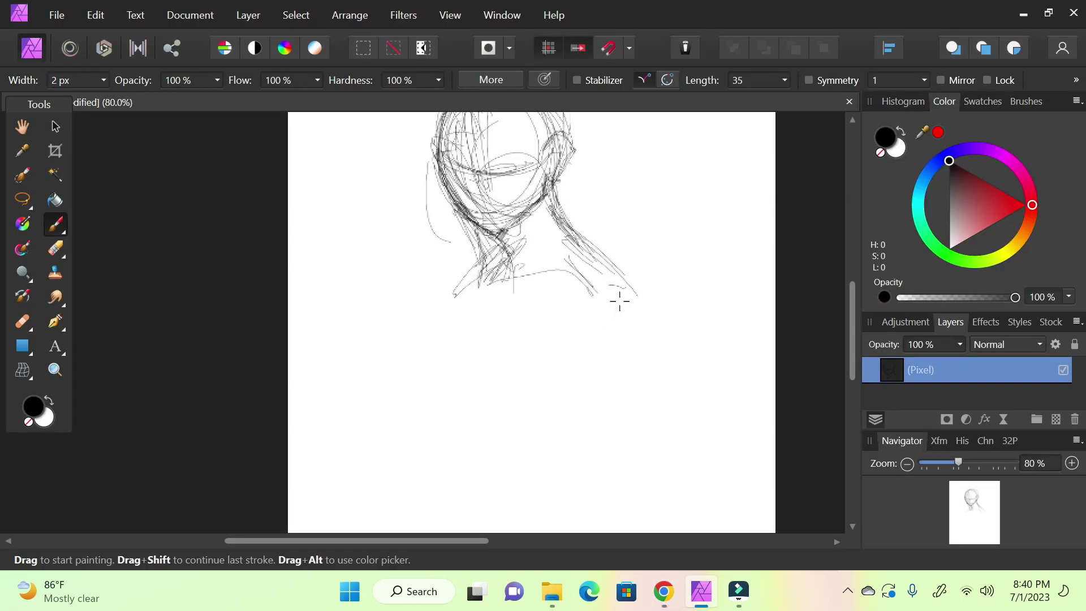
drag(594, 280, 610, 279)
mouse_move(556, 312)
mouse_down()
mouse_move(617, 279)
mouse_move(657, 303)
mouse_move(655, 332)
mouse_move(624, 368)
mouse_up()
drag(521, 341, 595, 263)
mouse_move(423, 292)
mouse_down()
mouse_move(507, 242)
mouse_move(554, 233)
mouse_move(626, 276)
mouse_up()
mouse_move(587, 243)
mouse_down()
mouse_move(625, 378)
mouse_move(594, 280)
mouse_move(597, 365)
mouse_up()
drag(593, 300, 657, 384)
- Outline the rounded shoulders on both sides and the torso's left edge tapering toward the waist
mouse_move(467, 275)
mouse_down()
mouse_move(485, 291)
mouse_move(483, 281)
mouse_up()
drag(432, 273, 403, 351)
drag(439, 314, 466, 438)
drag(419, 312, 467, 433)
drag(417, 351, 580, 256)
drag(491, 265, 633, 287)
mouse_move(544, 223)
mouse_down()
mouse_move(679, 332)
mouse_move(666, 416)
mouse_up()
drag(606, 267, 616, 273)
drag(664, 325, 660, 412)
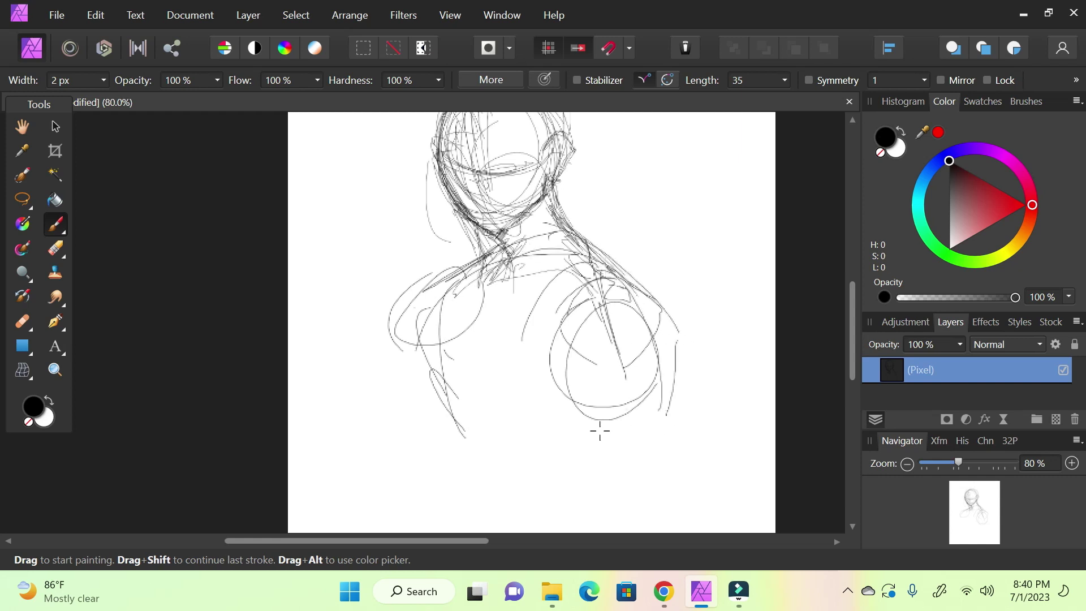
drag(440, 340, 526, 480)
drag(445, 416, 506, 485)
- Scale down the figure sketch on the page and add the abdomen and hip ovals below the chest
drag(958, 463, 942, 462)
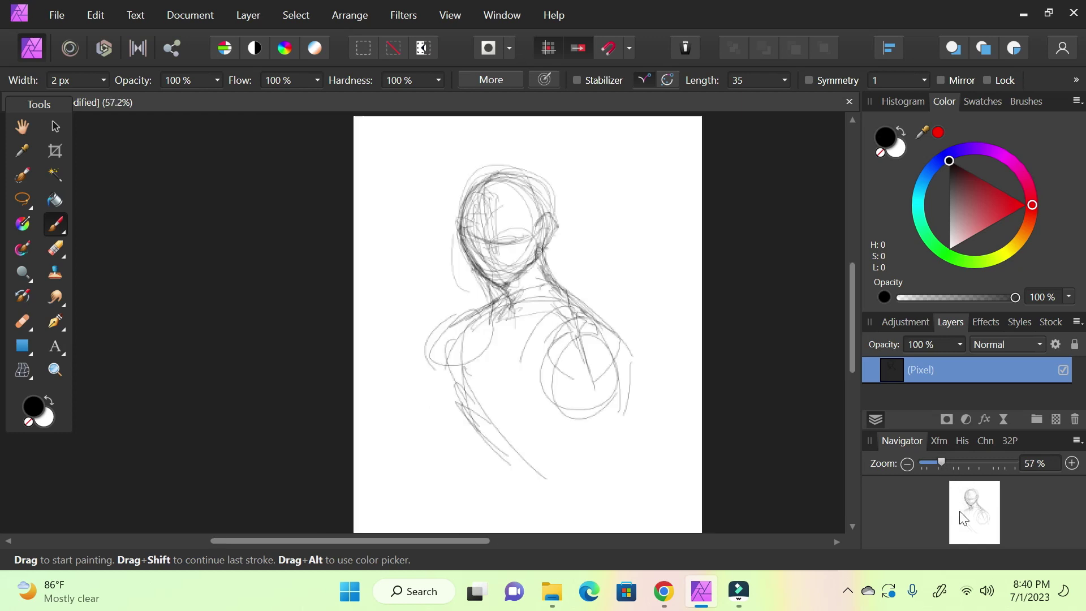
click(966, 525)
click(55, 126)
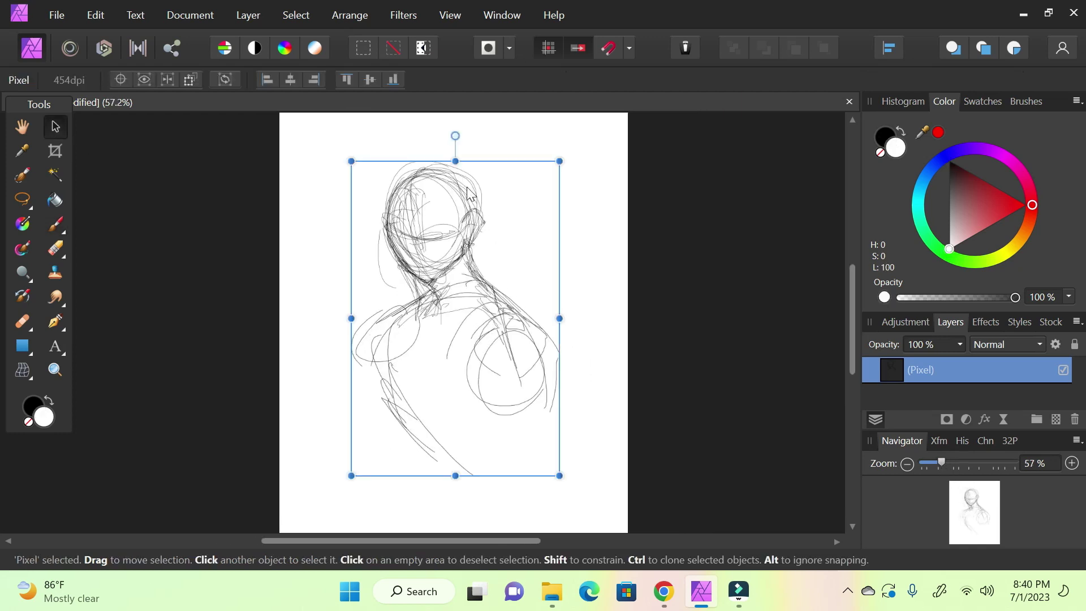
drag(511, 234, 504, 189)
click(56, 224)
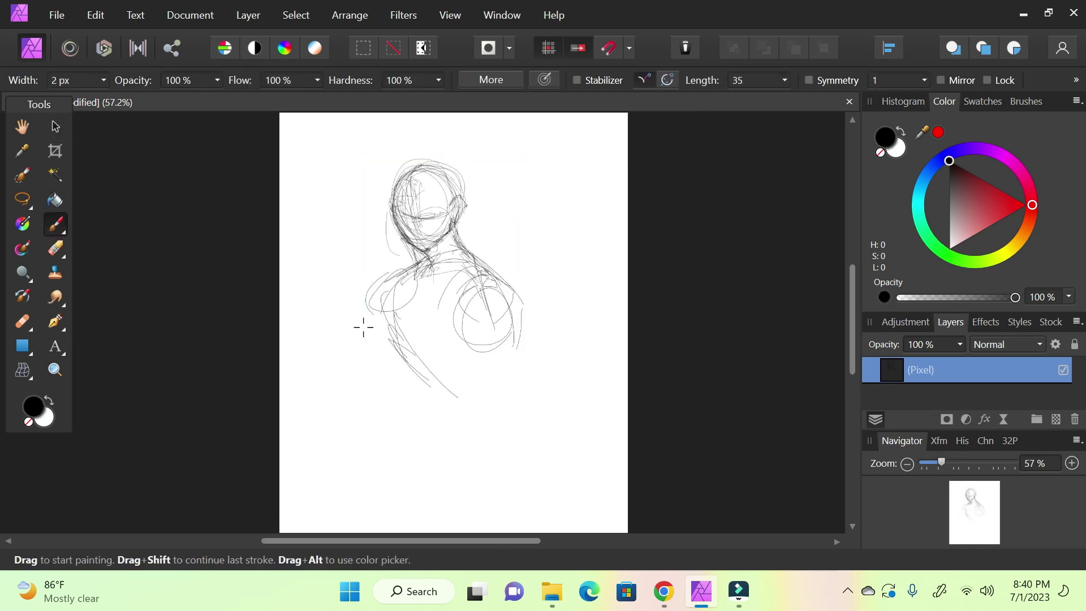
mouse_move(465, 395)
mouse_down()
mouse_move(481, 364)
mouse_move(447, 351)
mouse_move(453, 391)
mouse_move(523, 359)
mouse_move(498, 325)
mouse_move(523, 317)
mouse_move(434, 375)
mouse_move(450, 400)
mouse_move(511, 368)
mouse_move(439, 439)
mouse_move(527, 381)
mouse_move(478, 364)
mouse_up()
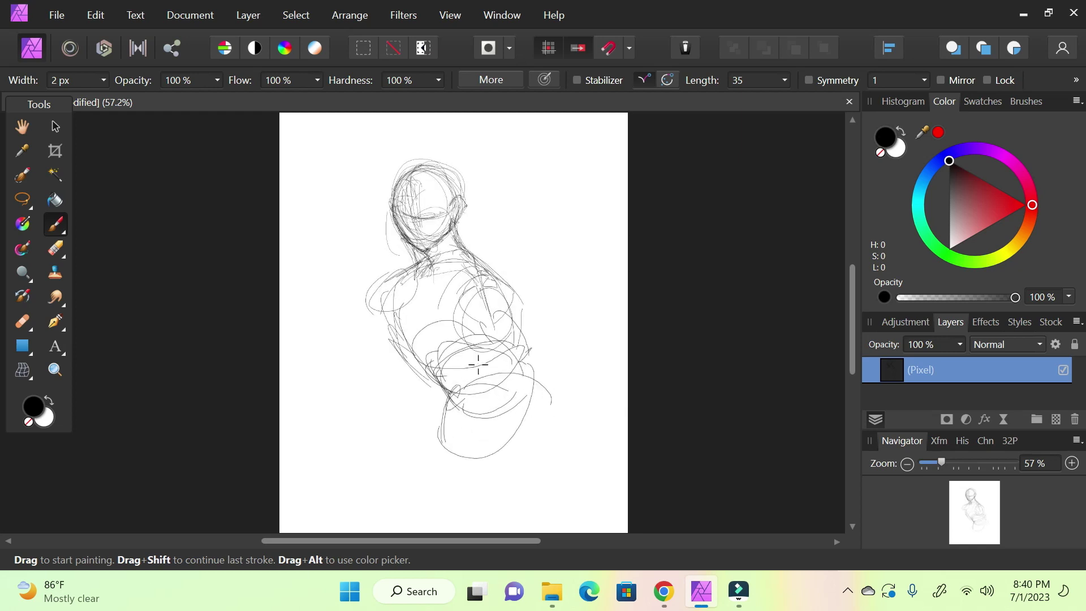
- Delete the pixel layer holding the bust sketch and add a new empty pixel layer
click(1075, 420)
click(1056, 420)
drag(855, 318, 855, 308)
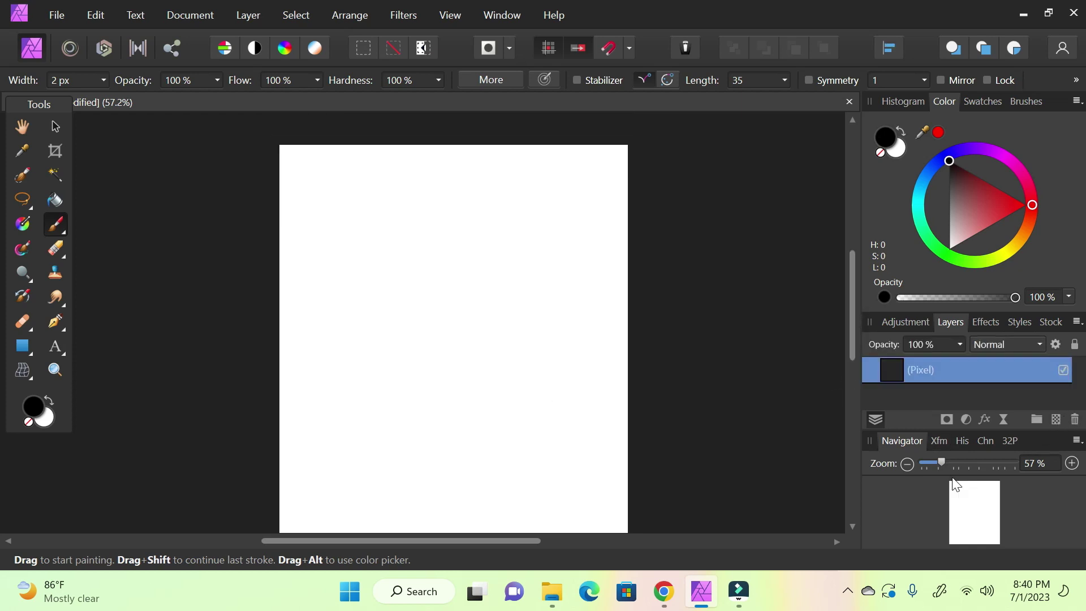
- Sketch a small head circle with curved face guides, a short neck and an upper torso arc
drag(943, 466, 937, 465)
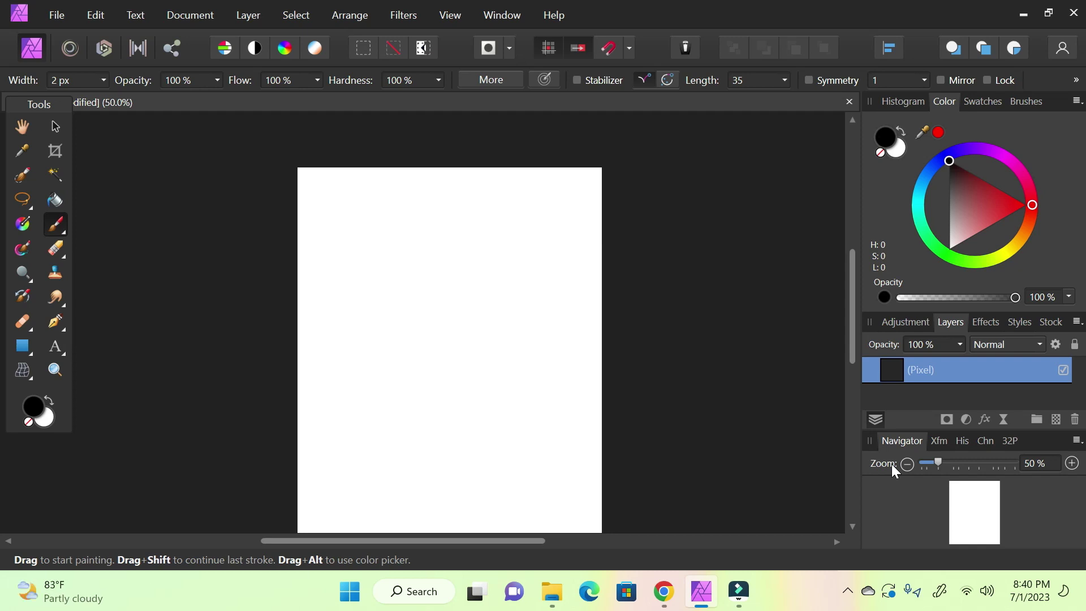
click(975, 523)
drag(975, 523, 967, 516)
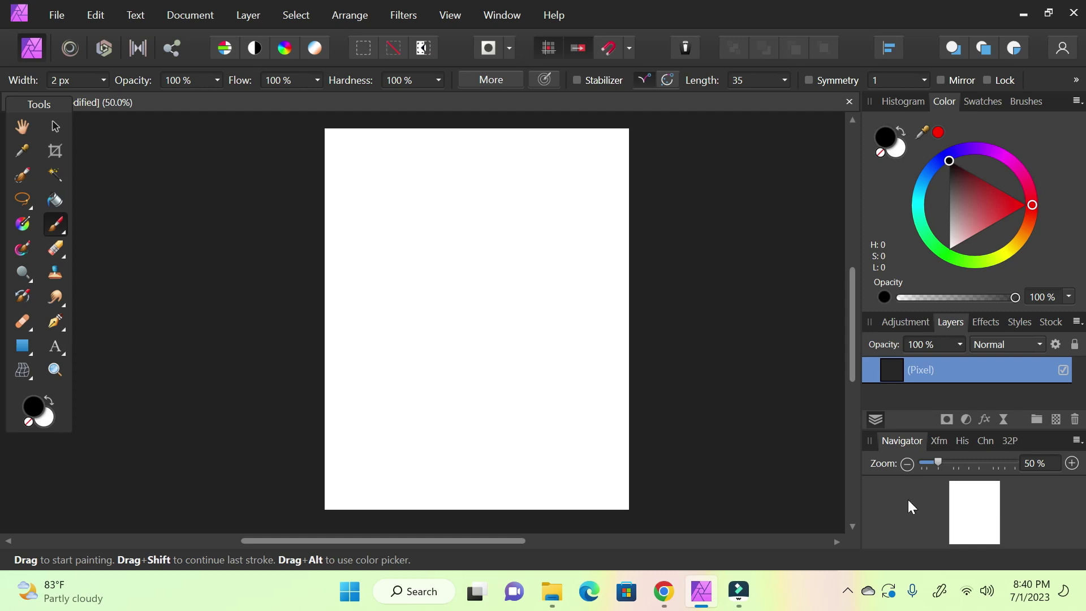
click(946, 461)
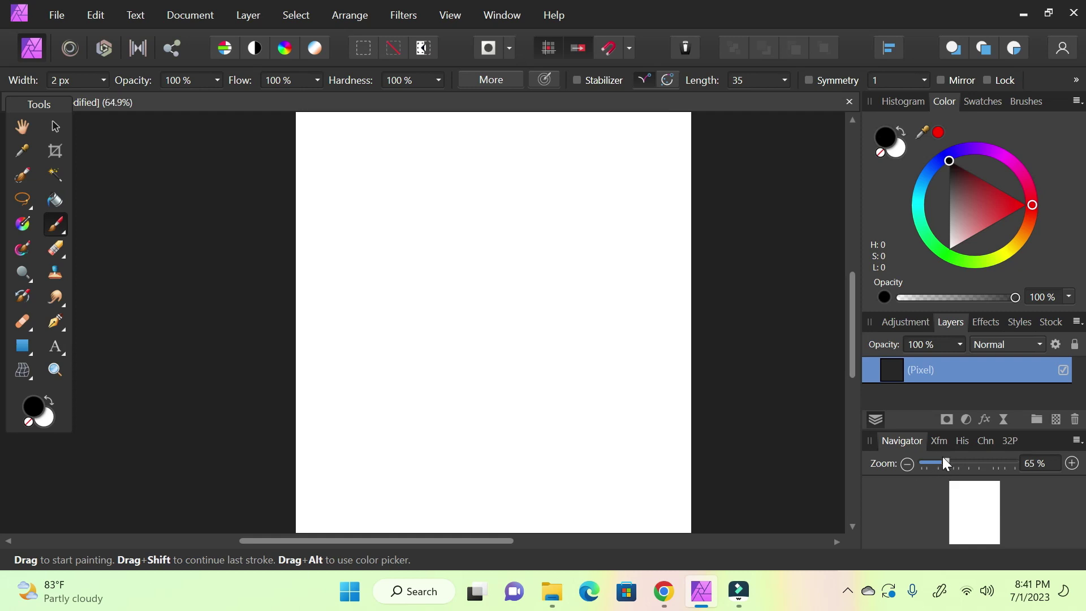
click(942, 462)
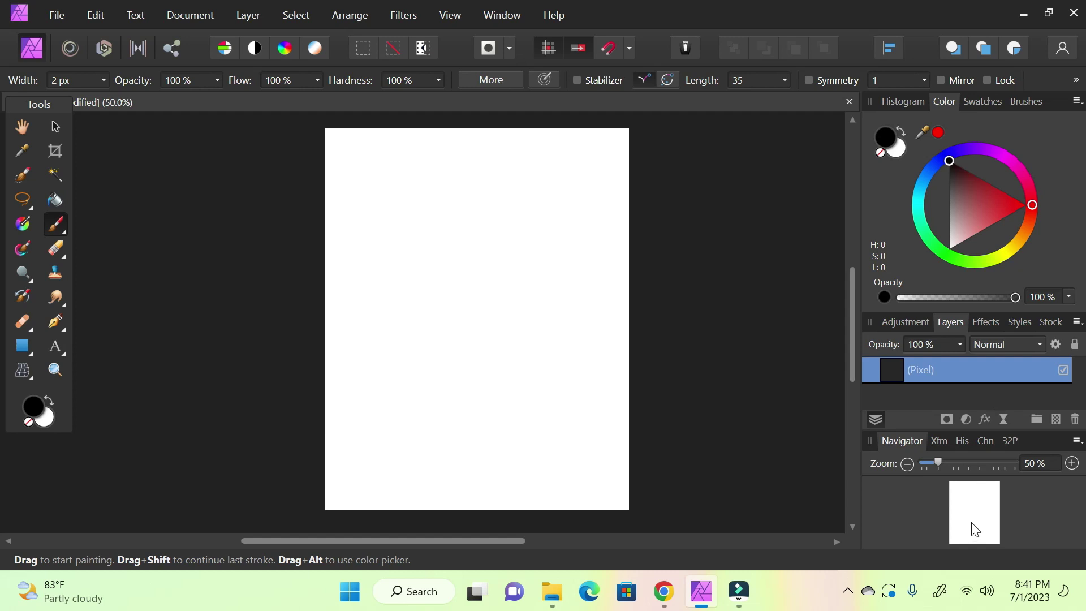
drag(944, 465, 942, 467)
mouse_move(479, 184)
mouse_down()
mouse_move(504, 213)
mouse_move(520, 196)
mouse_up()
mouse_move(484, 190)
mouse_down()
mouse_move(460, 222)
mouse_move(478, 242)
mouse_up()
drag(469, 195, 485, 252)
mouse_move(508, 217)
mouse_down()
mouse_move(475, 251)
mouse_move(465, 208)
mouse_move(528, 220)
mouse_move(513, 247)
mouse_move(499, 186)
mouse_move(514, 186)
mouse_move(491, 251)
mouse_move(463, 203)
mouse_move(508, 186)
mouse_move(501, 252)
mouse_move(485, 192)
mouse_move(498, 250)
mouse_move(469, 224)
mouse_up()
mouse_move(527, 204)
mouse_down()
mouse_move(493, 211)
mouse_move(475, 262)
mouse_move(504, 259)
mouse_move(480, 255)
mouse_move(488, 280)
mouse_move(486, 262)
mouse_move(537, 316)
mouse_up()
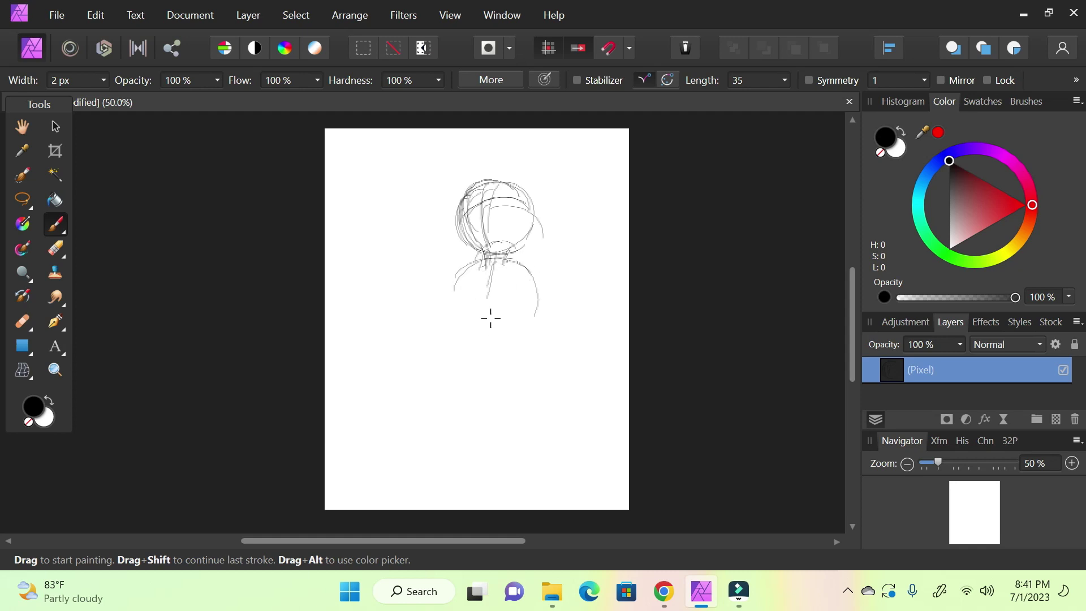
- Outline the rounded ribcage below the neck, tapering its left side toward the waist
mouse_move(475, 263)
mouse_down()
mouse_move(451, 301)
mouse_move(453, 327)
mouse_up()
drag(488, 268, 455, 327)
drag(455, 305, 490, 368)
drag(505, 261, 530, 306)
mouse_move(508, 271)
mouse_down()
mouse_move(536, 326)
mouse_move(534, 302)
mouse_up()
drag(453, 300, 529, 280)
mouse_move(515, 264)
mouse_down()
mouse_move(538, 325)
mouse_move(456, 298)
mouse_move(542, 310)
mouse_up()
- Draw the waist's right contour down to the hips and block in the rounded pelvis
drag(544, 309, 536, 341)
mouse_move(460, 321)
mouse_down()
mouse_move(491, 362)
mouse_move(449, 386)
mouse_up()
drag(543, 333, 557, 362)
drag(552, 353, 551, 378)
drag(538, 341, 546, 413)
mouse_move(467, 382)
mouse_down()
mouse_move(454, 410)
mouse_move(490, 462)
mouse_move(552, 411)
mouse_move(443, 464)
mouse_up()
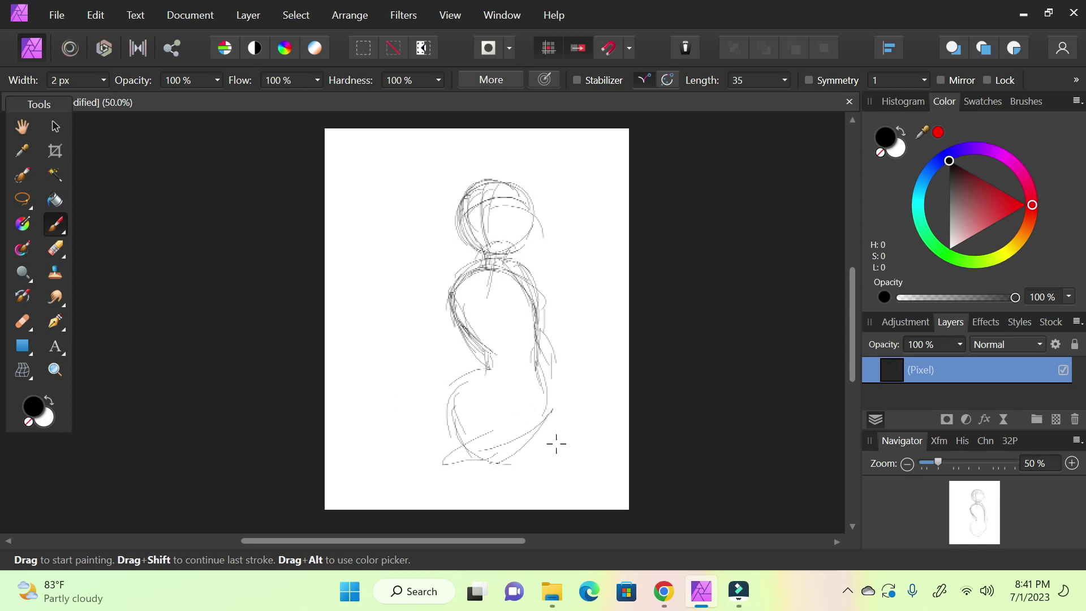
- Reinforce the hip contours and add short inner lines through the pelvis and abdomen
drag(459, 383, 492, 474)
mouse_move(448, 415)
mouse_down()
mouse_move(503, 469)
mouse_move(555, 376)
mouse_up()
mouse_move(494, 467)
mouse_down()
mouse_move(487, 410)
mouse_move(487, 453)
mouse_up()
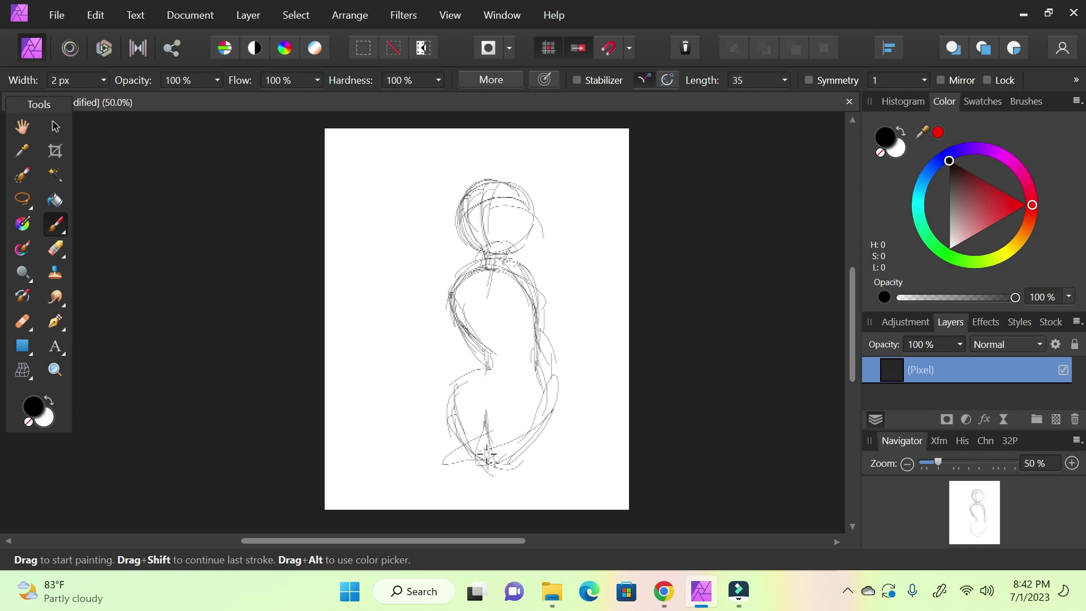
mouse_move(537, 411)
mouse_down()
mouse_move(486, 421)
mouse_move(491, 392)
mouse_move(529, 422)
mouse_move(539, 395)
mouse_move(525, 399)
mouse_move(519, 364)
mouse_move(507, 406)
mouse_up()
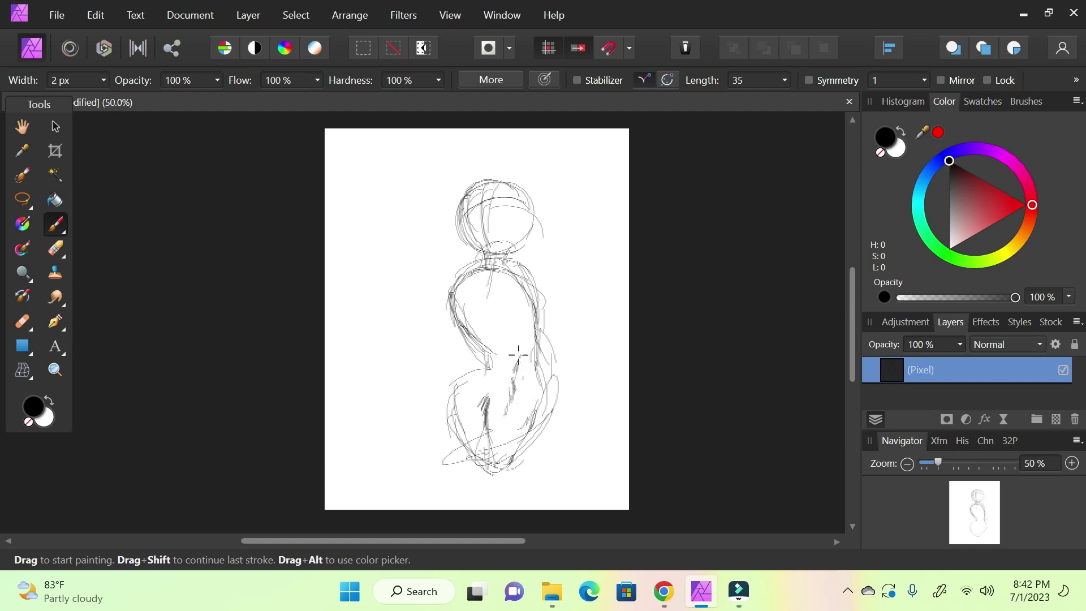
- Sketch the angled lower rib line and add a rounded shoulder on each side of the chest
drag(512, 324, 495, 346)
drag(445, 284, 469, 293)
drag(531, 281, 527, 316)
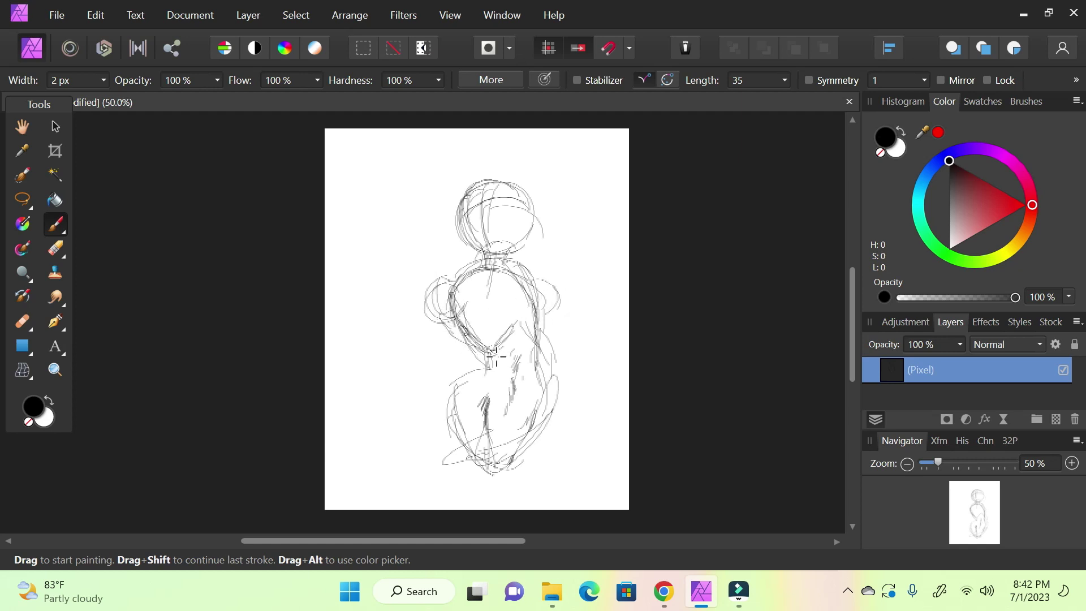
drag(551, 315, 545, 328)
- Recheck the browser reference and strengthen the lines along the chest's right side below the shoulder
drag(971, 503, 963, 502)
drag(939, 463, 985, 464)
click(980, 514)
mouse_move(980, 513)
mouse_down()
mouse_move(979, 501)
mouse_move(974, 538)
mouse_move(970, 500)
mouse_up()
click(676, 603)
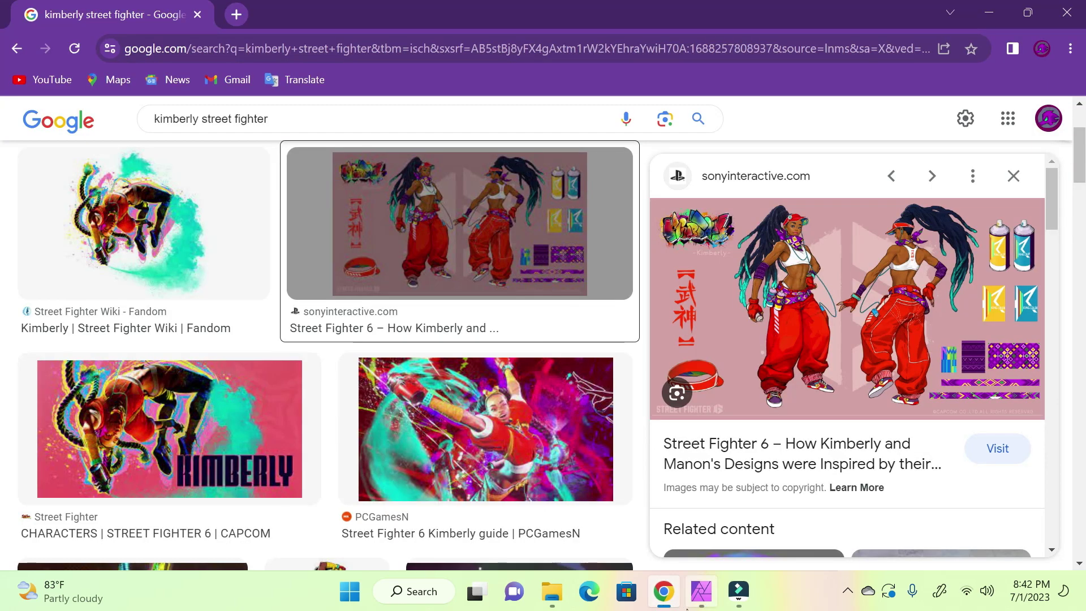
click(702, 599)
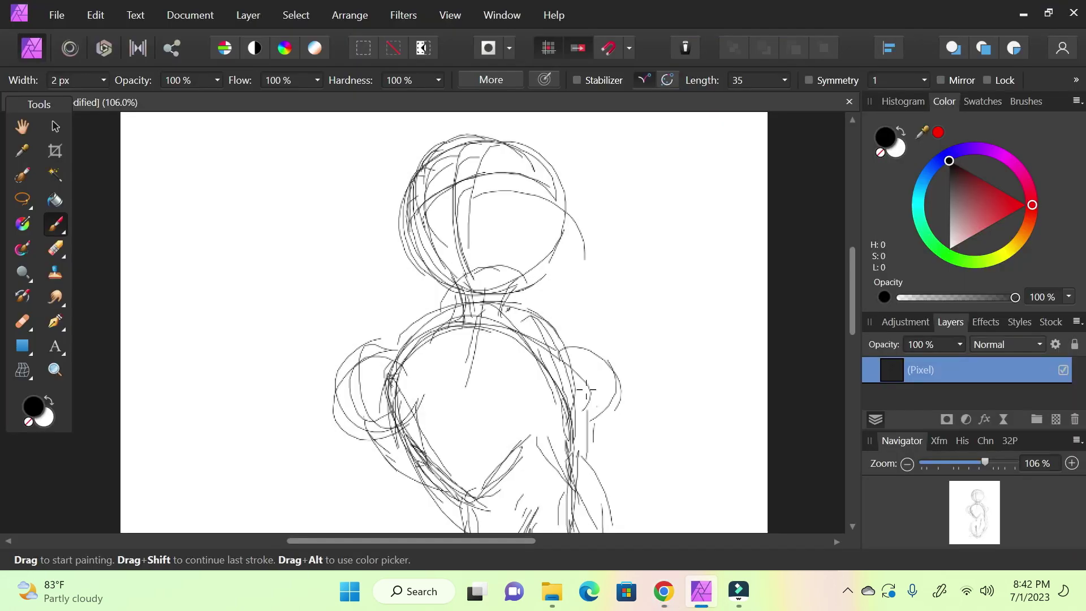
drag(527, 368, 590, 404)
drag(518, 328, 571, 390)
- Draw the curved line across the lower chest and the slanted guide lines on its right half
drag(401, 406, 460, 444)
mouse_move(395, 413)
mouse_down()
mouse_move(455, 447)
mouse_move(557, 405)
mouse_up()
drag(431, 435, 589, 416)
drag(481, 418, 578, 411)
drag(500, 325, 589, 403)
mouse_move(390, 354)
mouse_down()
mouse_move(511, 321)
mouse_move(454, 332)
mouse_move(557, 349)
mouse_up()
drag(499, 329, 523, 402)
drag(505, 337, 535, 419)
mouse_move(969, 508)
mouse_down()
mouse_move(970, 525)
mouse_move(967, 513)
mouse_up()
mouse_move(403, 262)
mouse_down()
mouse_move(464, 209)
mouse_move(495, 201)
mouse_move(563, 233)
mouse_move(576, 264)
mouse_up()
mouse_move(536, 231)
mouse_down()
mouse_move(564, 245)
mouse_move(578, 277)
mouse_up()
- Reinforce the waist's right contour and the outer and inner lines of the hips
drag(992, 520, 982, 537)
mouse_move(558, 216)
mouse_down()
mouse_move(504, 337)
mouse_move(499, 300)
mouse_move(526, 326)
mouse_move(530, 383)
mouse_move(602, 424)
mouse_move(687, 342)
mouse_up()
mouse_move(701, 227)
mouse_down()
mouse_move(727, 289)
mouse_move(719, 316)
mouse_move(688, 116)
mouse_up()
drag(589, 232, 590, 256)
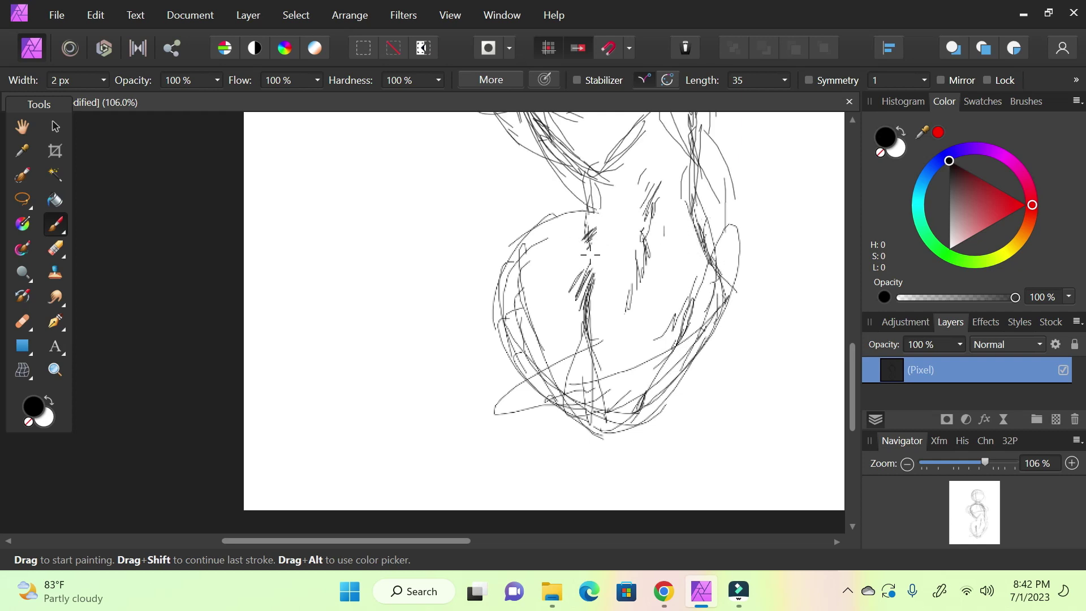
mouse_move(697, 273)
mouse_down()
mouse_move(702, 257)
mouse_move(690, 269)
mouse_up()
drag(975, 509, 971, 527)
drag(591, 292, 571, 377)
- Darken the pelvis's lower edge and hatch its lower centre with short diagonal strokes
drag(521, 478, 510, 496)
drag(462, 522, 481, 520)
mouse_move(455, 512)
mouse_down()
mouse_move(445, 490)
mouse_move(492, 450)
mouse_up()
drag(484, 490, 506, 445)
drag(495, 480, 515, 443)
drag(507, 479, 524, 443)
mouse_move(510, 493)
mouse_down()
mouse_move(514, 465)
mouse_move(542, 439)
mouse_up()
drag(546, 452, 566, 396)
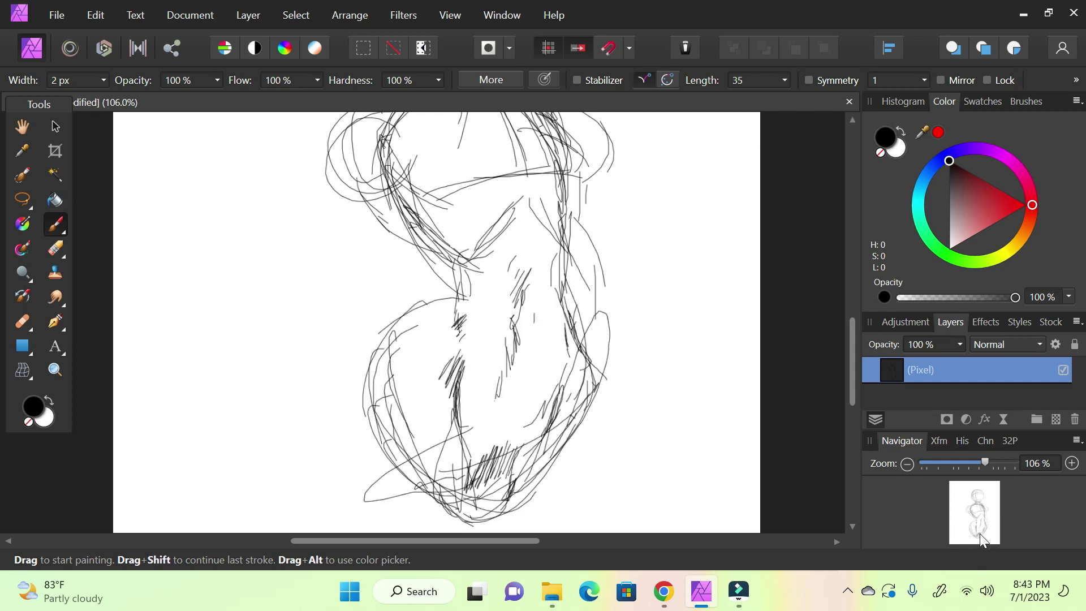
- Recheck the browser reference, darken the face oval and jaw, and extend the skull into a taller dome
drag(974, 524, 982, 509)
drag(986, 463, 963, 468)
mouse_move(979, 511)
mouse_down()
mouse_move(971, 531)
mouse_move(957, 517)
mouse_move(982, 521)
mouse_move(969, 488)
mouse_move(939, 517)
mouse_move(969, 517)
mouse_up()
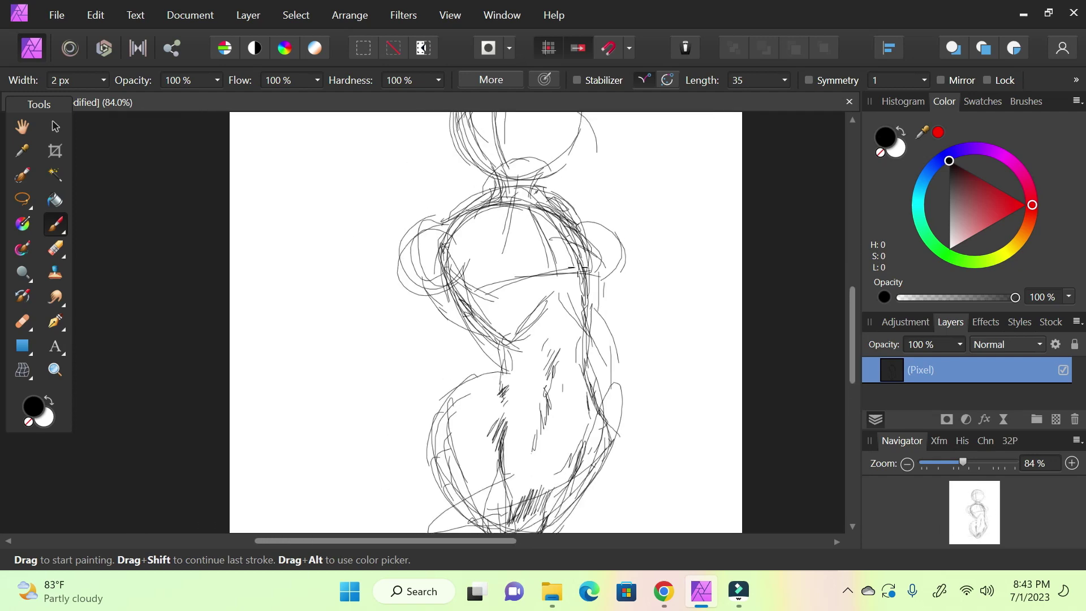
drag(854, 369, 846, 346)
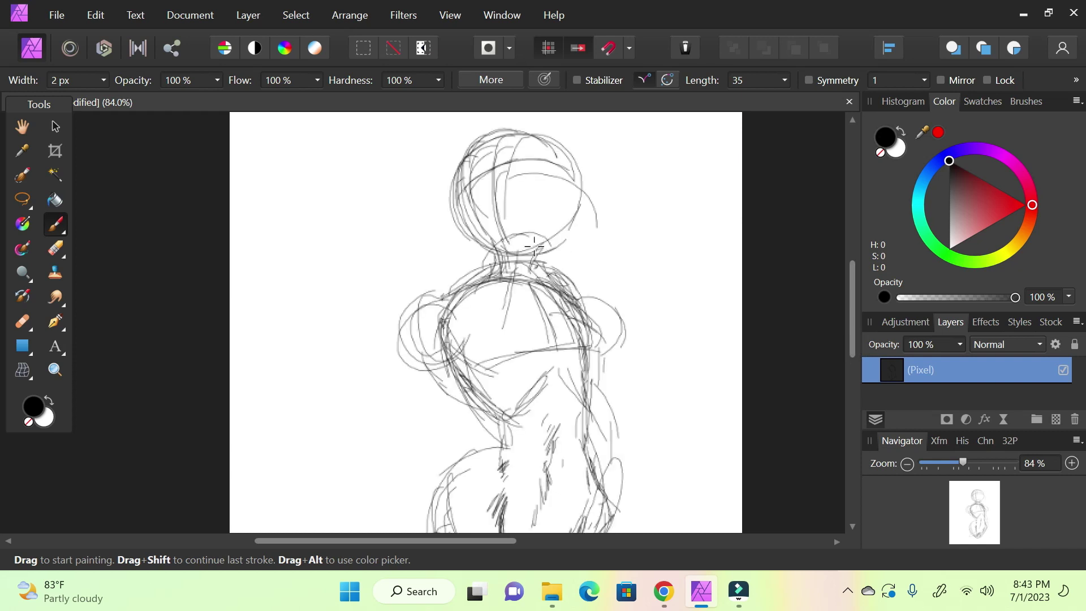
drag(852, 350, 843, 323)
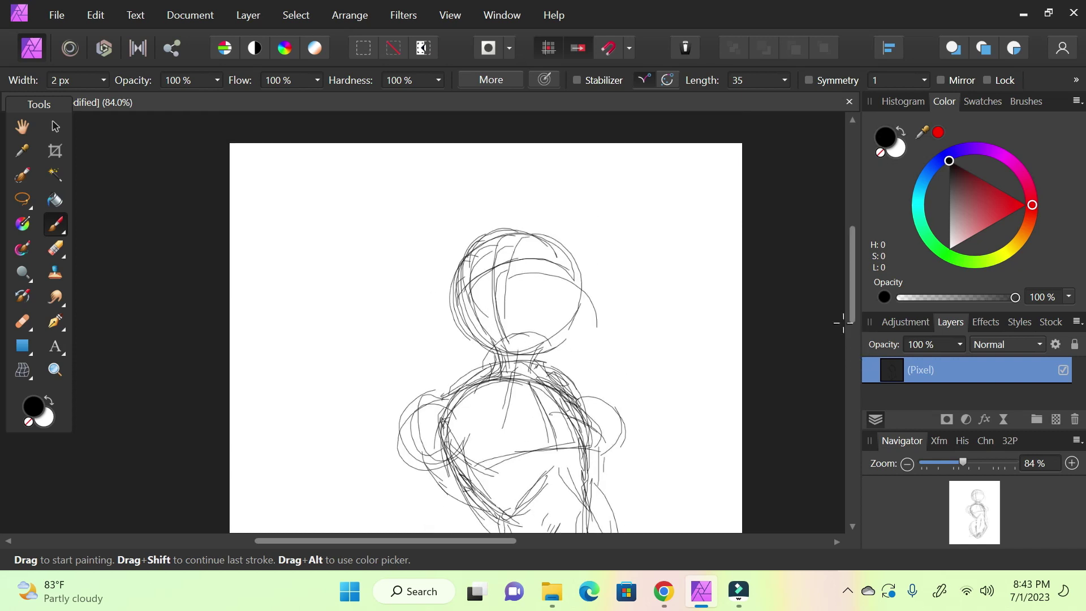
click(664, 593)
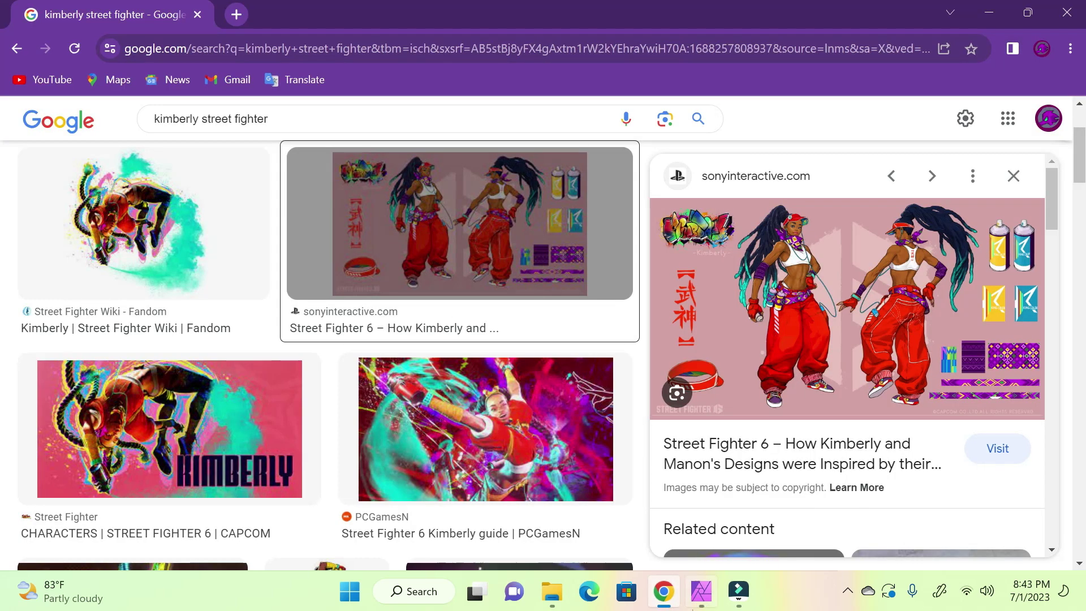
click(701, 594)
mouse_move(469, 294)
mouse_down()
mouse_move(455, 256)
mouse_move(465, 248)
mouse_move(460, 306)
mouse_move(501, 363)
mouse_move(549, 341)
mouse_move(567, 296)
mouse_up()
drag(467, 310, 489, 212)
mouse_move(462, 253)
mouse_down()
mouse_move(520, 205)
mouse_move(548, 212)
mouse_up()
drag(558, 331, 583, 254)
mouse_move(578, 307)
mouse_down()
mouse_move(582, 274)
mouse_move(538, 200)
mouse_move(581, 246)
mouse_move(474, 226)
mouse_move(464, 262)
mouse_up()
mouse_move(488, 341)
mouse_down()
mouse_move(497, 365)
mouse_move(484, 369)
mouse_up()
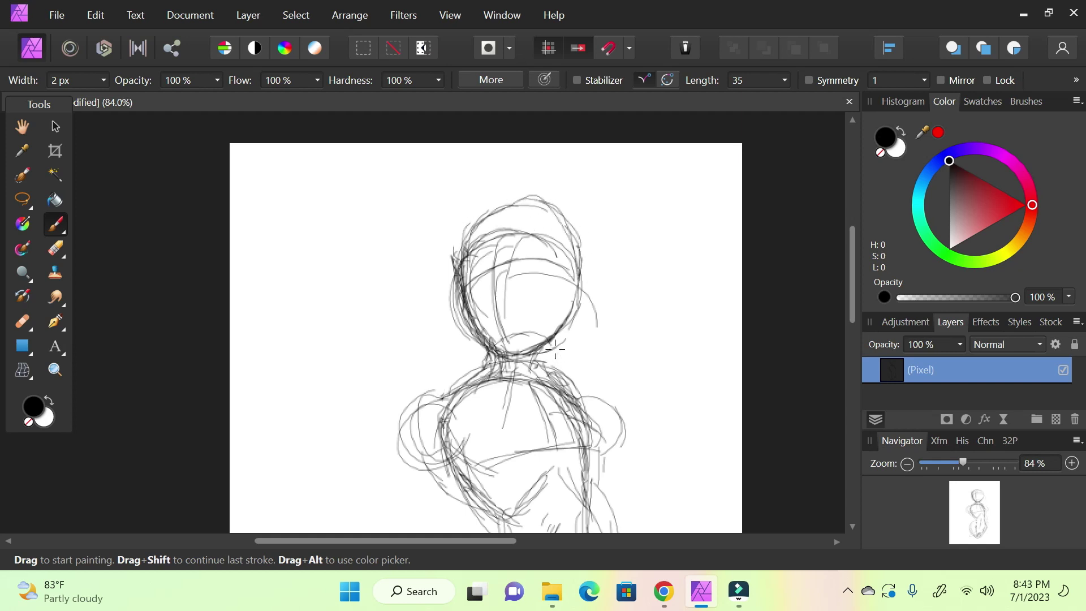
- Sketch short horizontal strokes below the pelvis and an arched thigh outline over the left hip
click(977, 539)
mouse_move(976, 532)
mouse_down()
mouse_move(963, 518)
mouse_move(975, 519)
mouse_move(969, 501)
mouse_move(965, 534)
mouse_up()
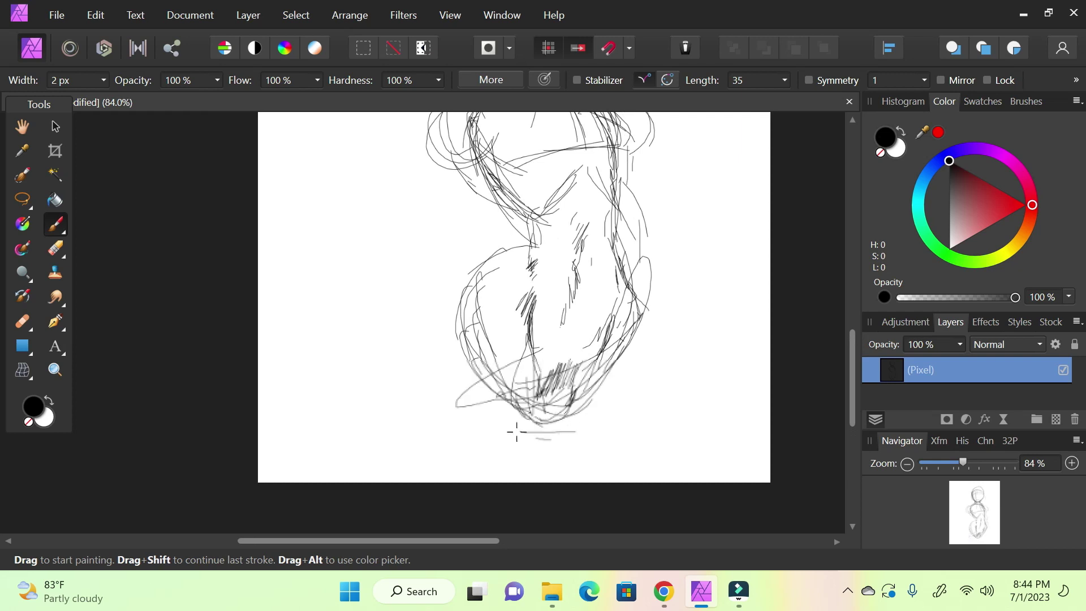
drag(525, 327, 430, 359)
drag(436, 320, 543, 324)
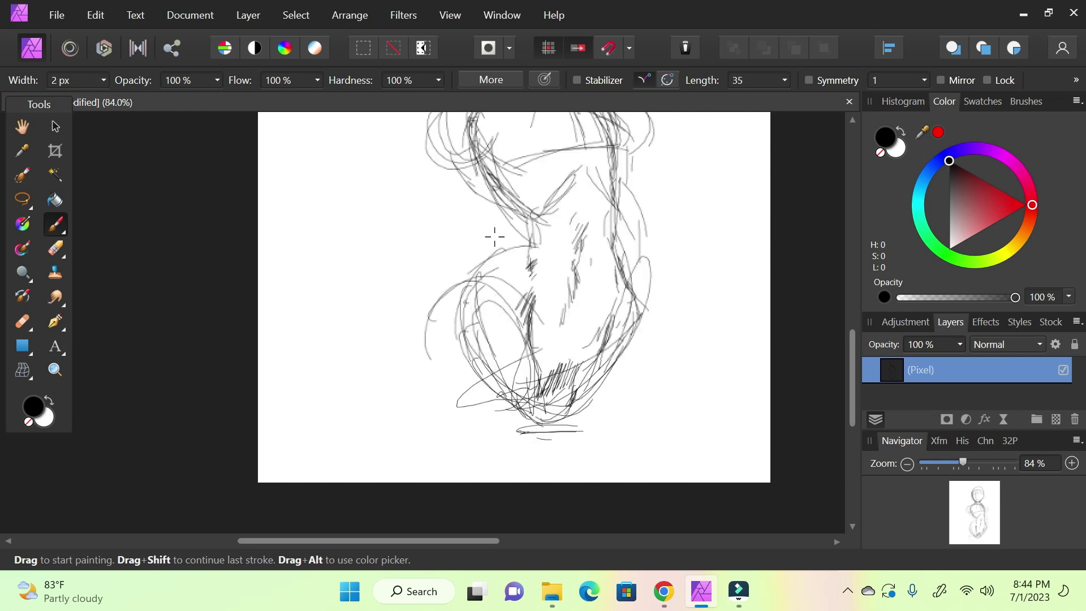
scroll(849, 376, up, 3)
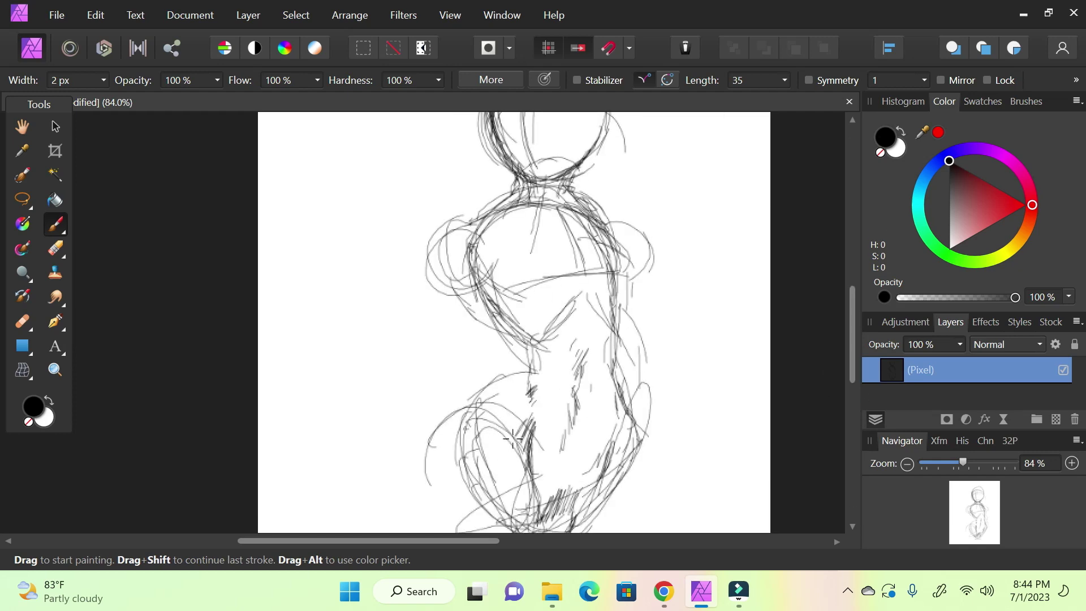
- Sketch a curve running outward from the right hip and extend the outer arc of the left thigh
mouse_move(854, 374)
mouse_down()
mouse_move(860, 368)
mouse_move(857, 381)
mouse_up()
mouse_move(616, 417)
mouse_down()
mouse_move(672, 418)
mouse_move(684, 447)
mouse_up()
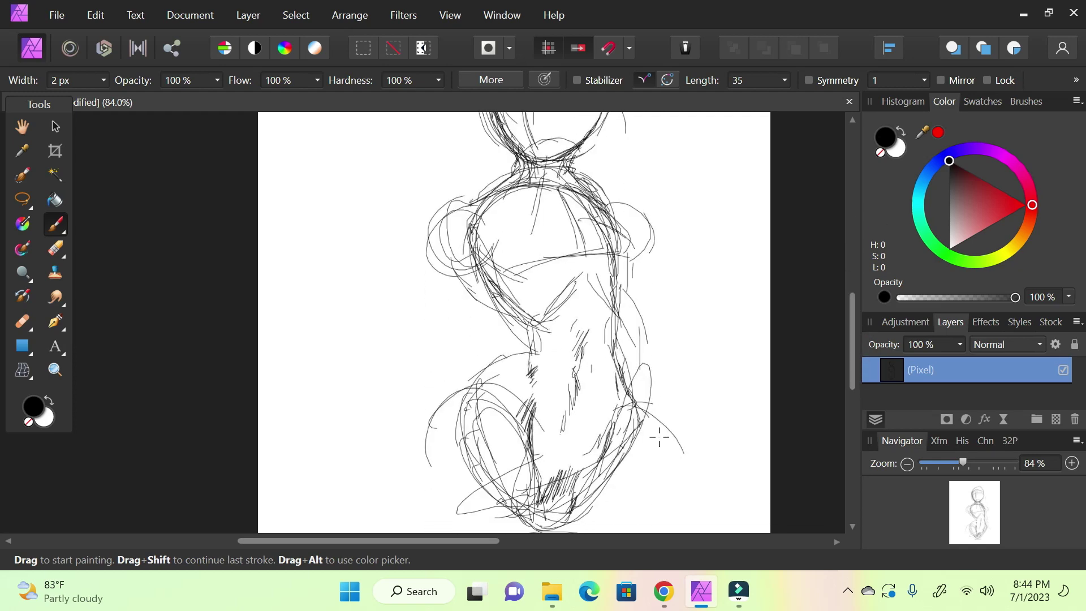
scroll(854, 393, down, 1)
mouse_move(854, 393)
mouse_down()
mouse_move(843, 439)
mouse_move(850, 408)
mouse_up()
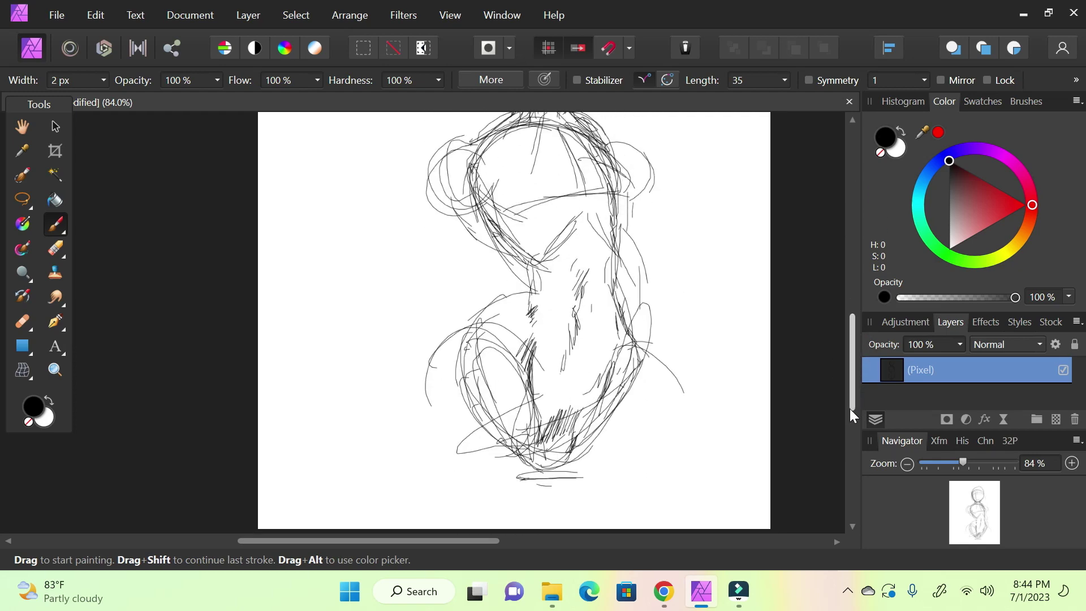
drag(853, 382, 847, 320)
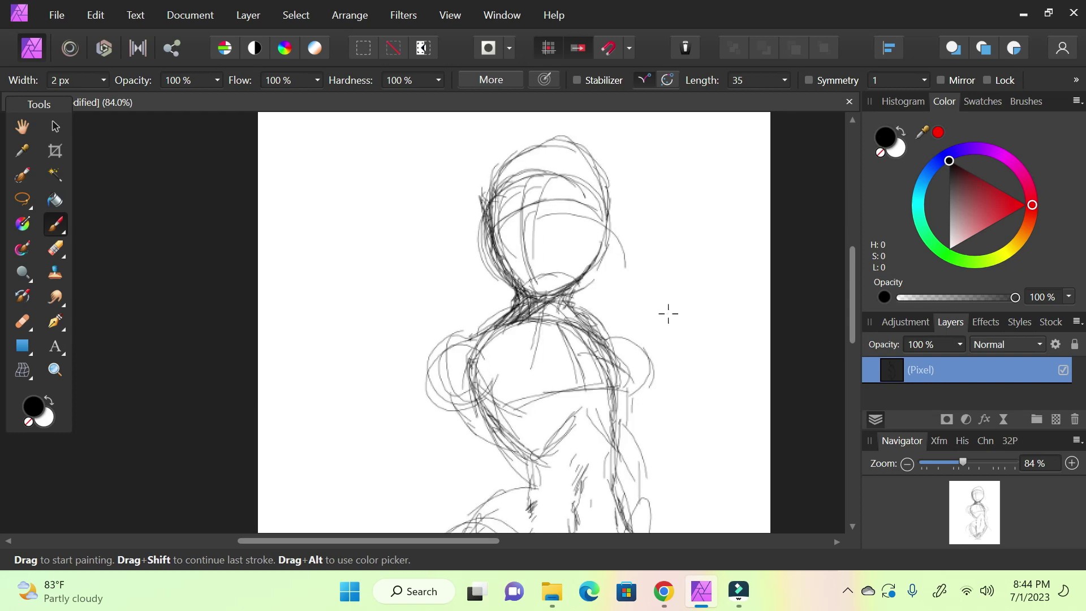
drag(854, 351, 851, 455)
drag(854, 416, 860, 385)
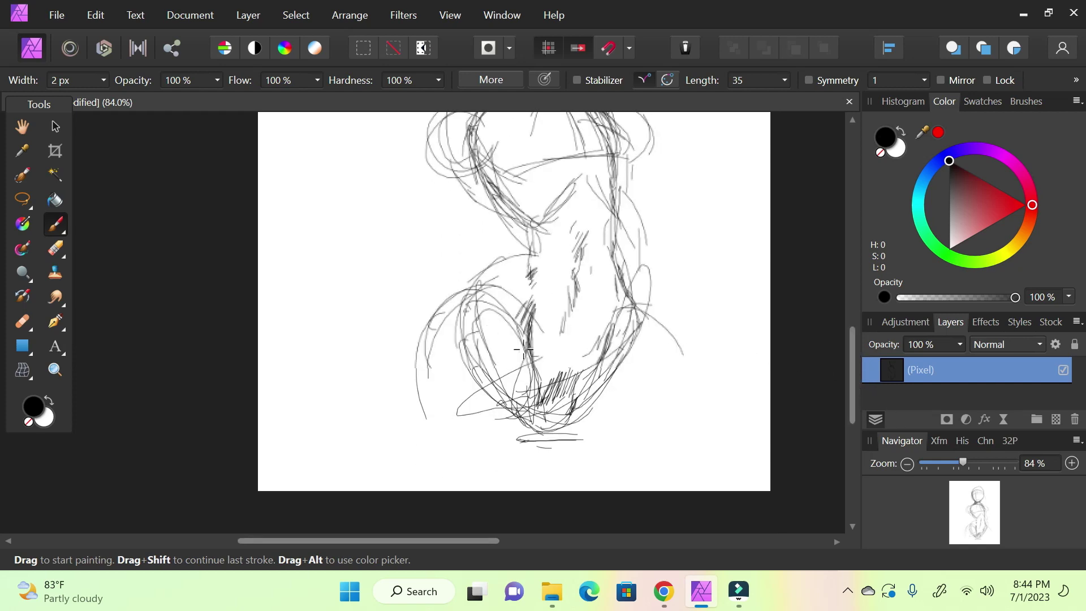
- Sketch crossing thigh curves below the pelvis, sweeping the left thigh's contour down to the canvas edge, and add an arch between the legs
drag(492, 326, 666, 441)
mouse_move(422, 359)
mouse_down()
mouse_move(521, 474)
mouse_move(450, 452)
mouse_move(601, 483)
mouse_move(623, 488)
mouse_up()
drag(507, 469, 609, 477)
mouse_move(601, 402)
mouse_down()
mouse_move(655, 449)
mouse_move(651, 480)
mouse_up()
drag(657, 446, 644, 491)
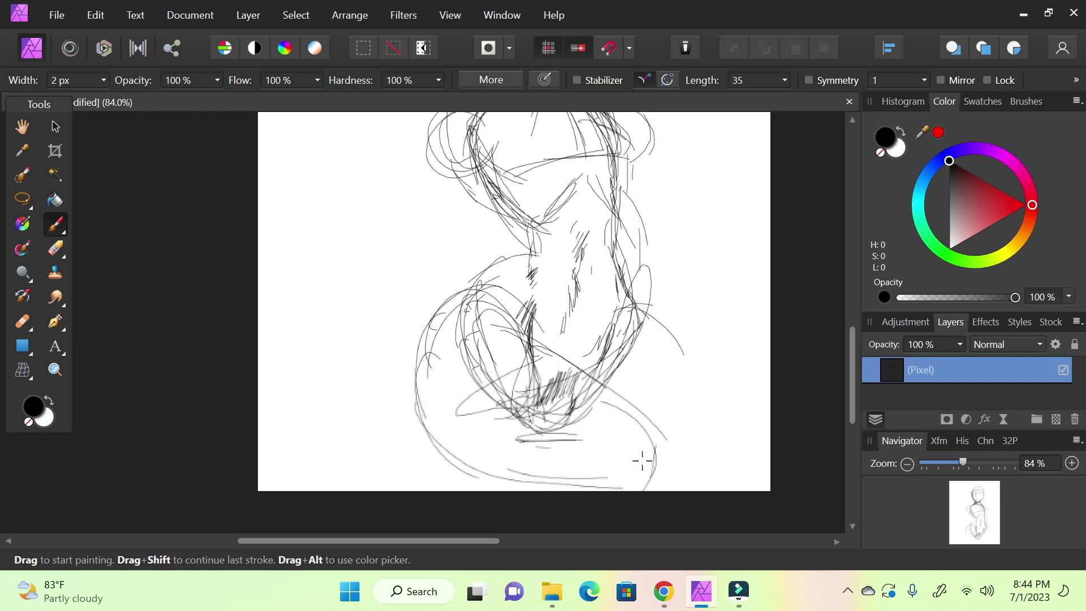
mouse_move(630, 417)
mouse_down()
mouse_move(662, 485)
mouse_move(566, 471)
mouse_move(520, 491)
mouse_up()
drag(581, 451, 587, 455)
drag(598, 453, 534, 473)
- Reinforce the left thigh's outer contour and draw long curves for the outer side of the right thigh
drag(504, 283, 425, 346)
drag(432, 304, 421, 379)
drag(632, 288, 678, 382)
drag(659, 327, 653, 444)
drag(668, 374, 645, 450)
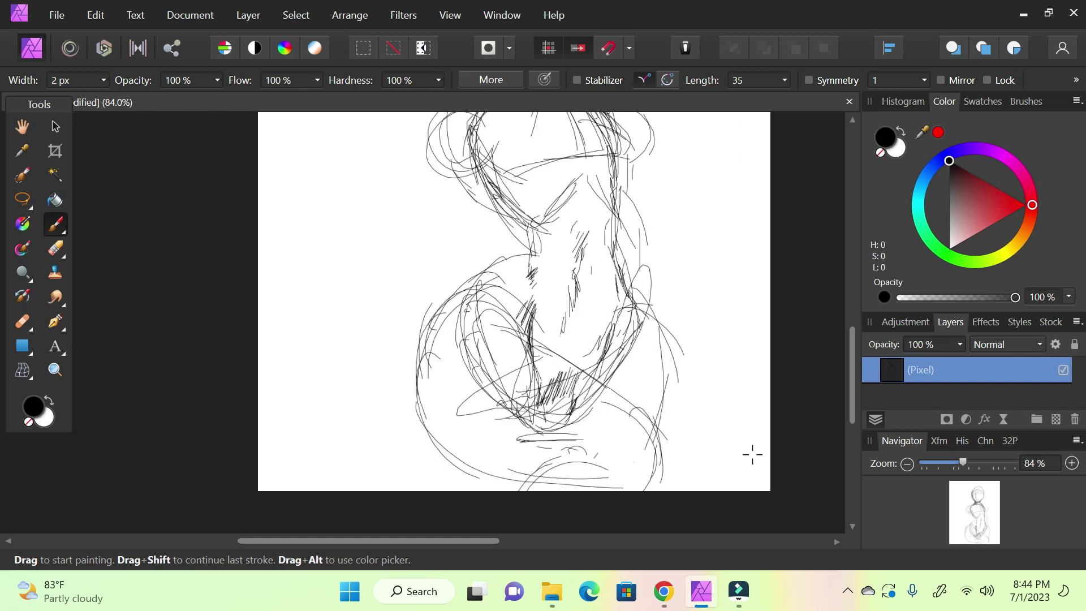
- Recheck the browser reference, then sketch the rounded chest form with short hatching and reinforce the right shoulder
mouse_move(852, 394)
mouse_down()
mouse_move(841, 334)
mouse_move(846, 416)
mouse_move(840, 310)
mouse_move(844, 341)
mouse_move(844, 316)
mouse_move(841, 331)
mouse_up()
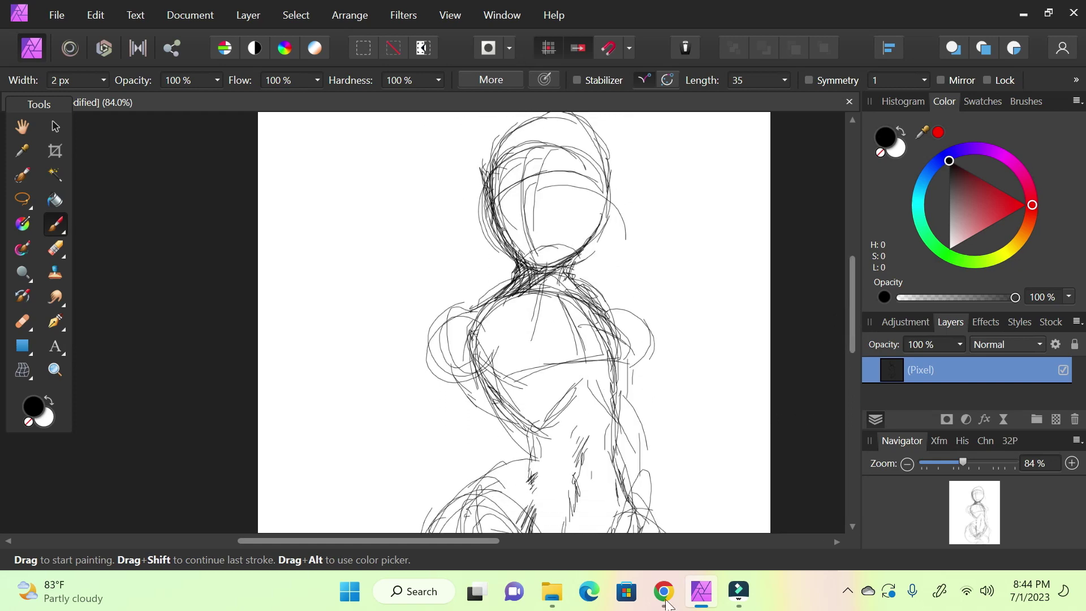
click(668, 603)
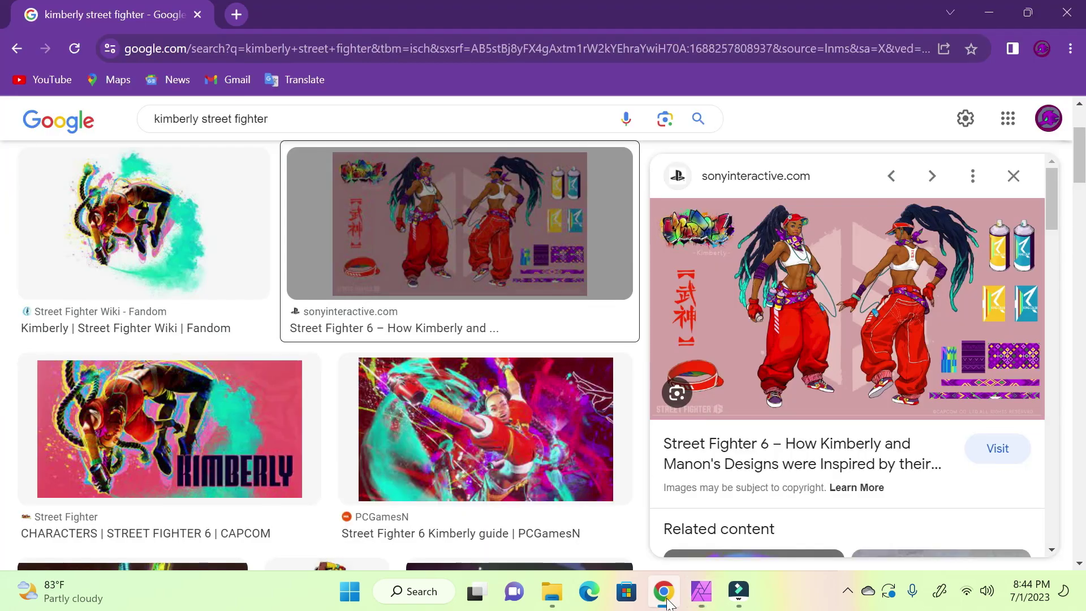
click(710, 603)
mouse_move(853, 325)
mouse_down()
mouse_move(854, 407)
mouse_move(854, 342)
mouse_up()
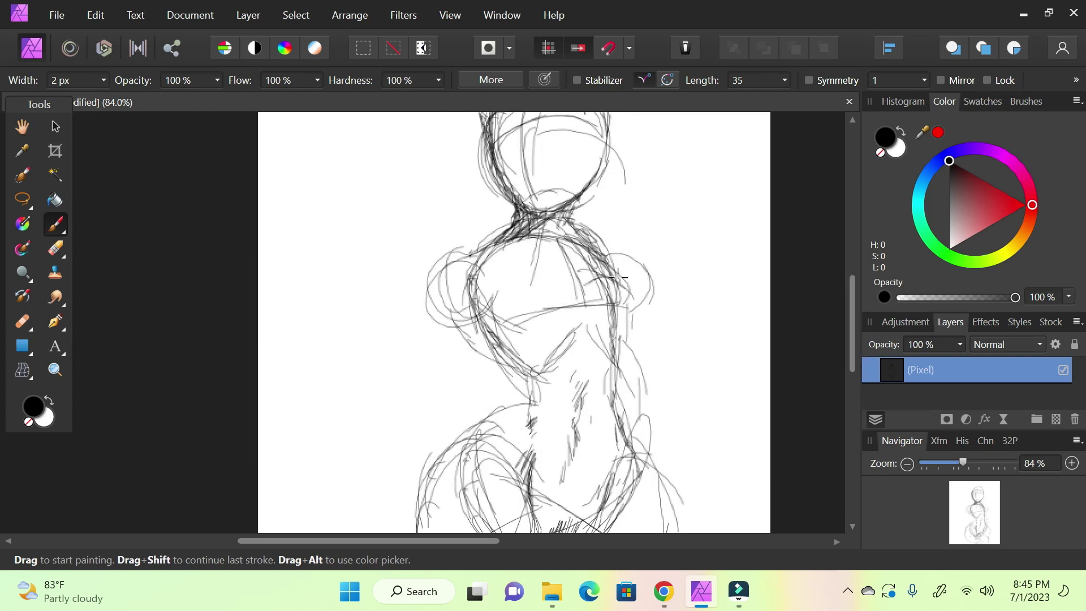
mouse_move(606, 261)
mouse_down()
mouse_move(637, 311)
mouse_move(634, 290)
mouse_move(624, 335)
mouse_move(635, 328)
mouse_move(593, 324)
mouse_move(521, 340)
mouse_up()
mouse_move(574, 282)
mouse_down()
mouse_move(594, 328)
mouse_move(586, 337)
mouse_move(586, 319)
mouse_move(545, 350)
mouse_up()
mouse_move(595, 324)
mouse_down()
mouse_move(527, 341)
mouse_move(563, 338)
mouse_move(513, 309)
mouse_move(525, 349)
mouse_move(508, 289)
mouse_move(516, 329)
mouse_move(492, 298)
mouse_move(515, 290)
mouse_move(495, 308)
mouse_move(520, 282)
mouse_move(488, 310)
mouse_move(536, 269)
mouse_move(584, 288)
mouse_move(614, 279)
mouse_up()
mouse_move(560, 323)
mouse_down()
mouse_move(522, 320)
mouse_move(541, 301)
mouse_move(529, 314)
mouse_move(614, 302)
mouse_up()
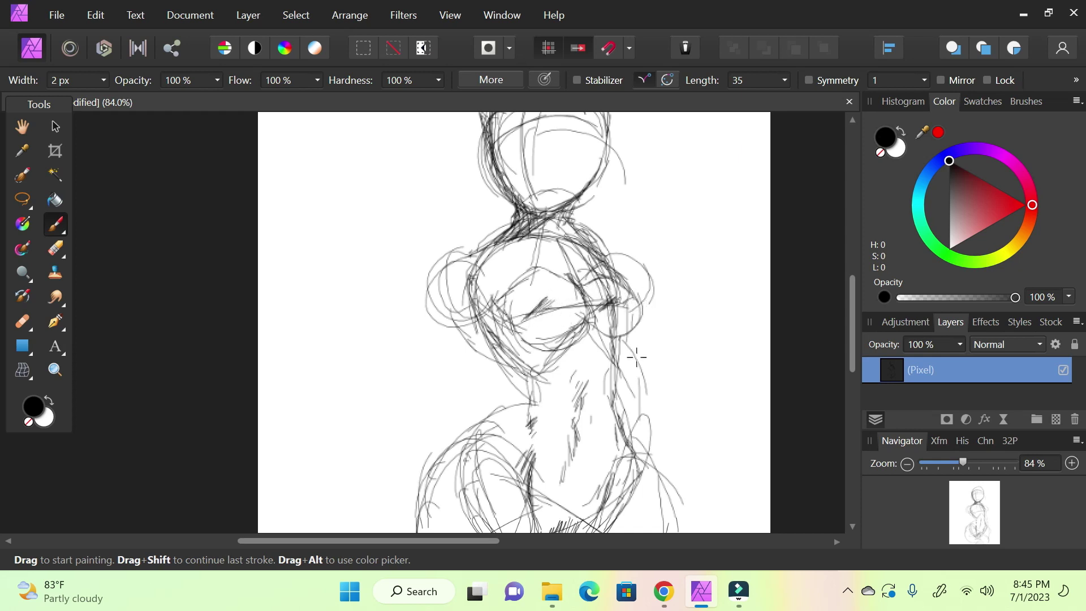
- Sketch the left upper arm as a rounded cylinder slanting down and outward from the shoulder
mouse_move(979, 527)
mouse_down()
mouse_move(963, 521)
mouse_move(977, 535)
mouse_move(967, 501)
mouse_move(977, 537)
mouse_move(965, 515)
mouse_up()
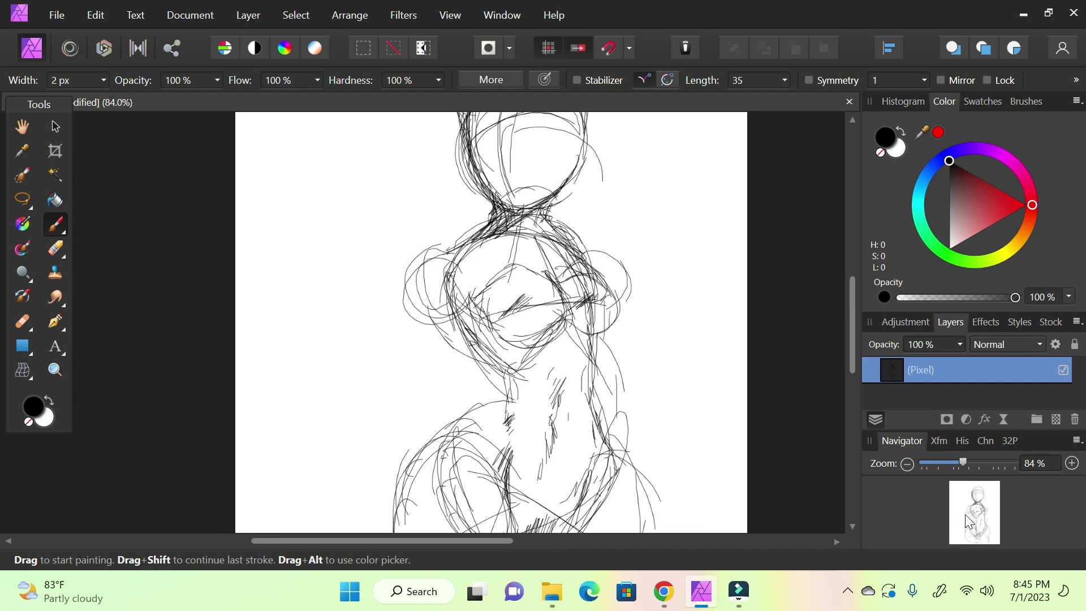
mouse_move(419, 280)
mouse_down()
mouse_move(457, 279)
mouse_move(393, 329)
mouse_up()
drag(450, 307, 416, 367)
mouse_move(405, 311)
mouse_down()
mouse_move(381, 355)
mouse_move(385, 373)
mouse_move(407, 368)
mouse_move(385, 341)
mouse_move(379, 356)
mouse_move(420, 282)
mouse_move(446, 288)
mouse_move(435, 319)
mouse_move(448, 297)
mouse_move(426, 276)
mouse_move(413, 295)
mouse_up()
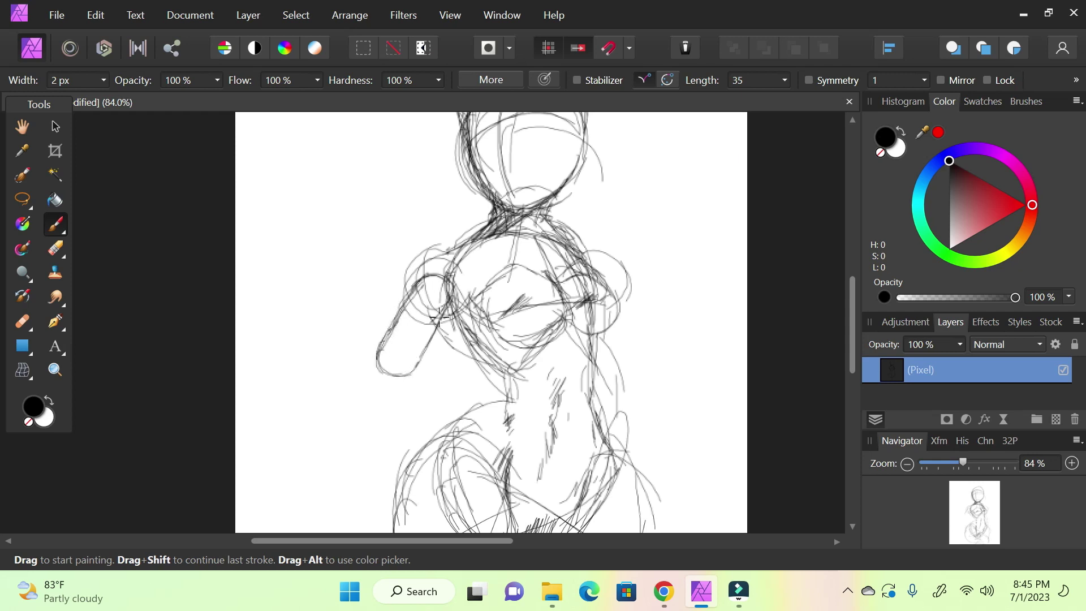
- Sketch the left elbow and raised forearm, ending in an oval for the hand
mouse_move(977, 511)
mouse_down()
mouse_move(983, 504)
mouse_move(962, 508)
mouse_up()
mouse_move(454, 454)
mouse_down()
mouse_move(462, 419)
mouse_move(491, 441)
mouse_move(480, 398)
mouse_up()
drag(493, 445, 467, 363)
drag(493, 421, 440, 344)
drag(454, 446, 423, 422)
mouse_move(447, 352)
mouse_down()
mouse_move(439, 342)
mouse_move(403, 364)
mouse_move(406, 386)
mouse_up()
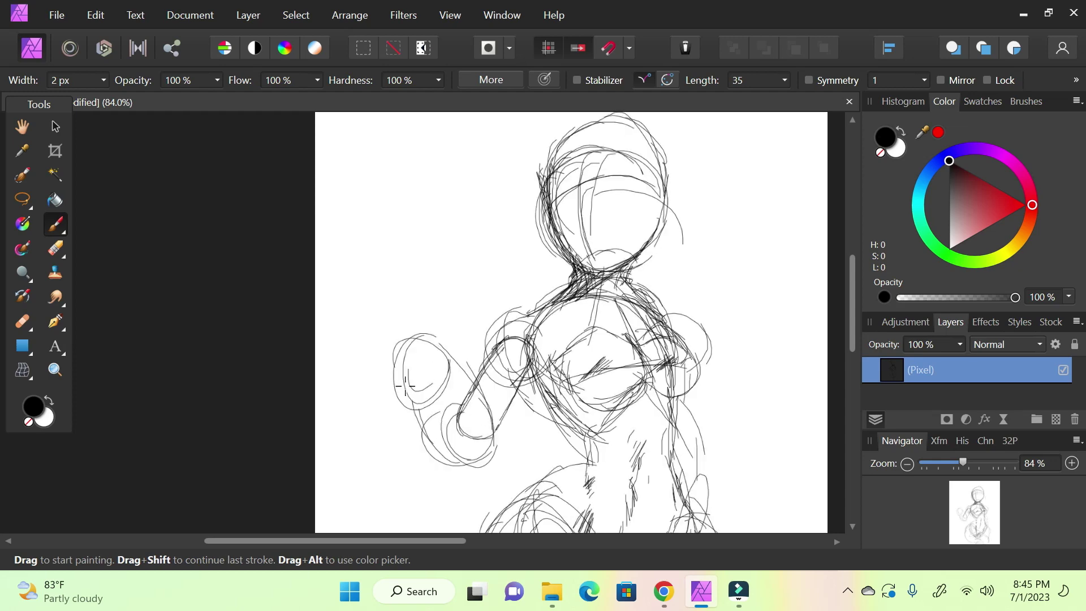
- Sketch the folded fingers and palm of the left fist over the hand oval
scroll(364, 279, down, 3)
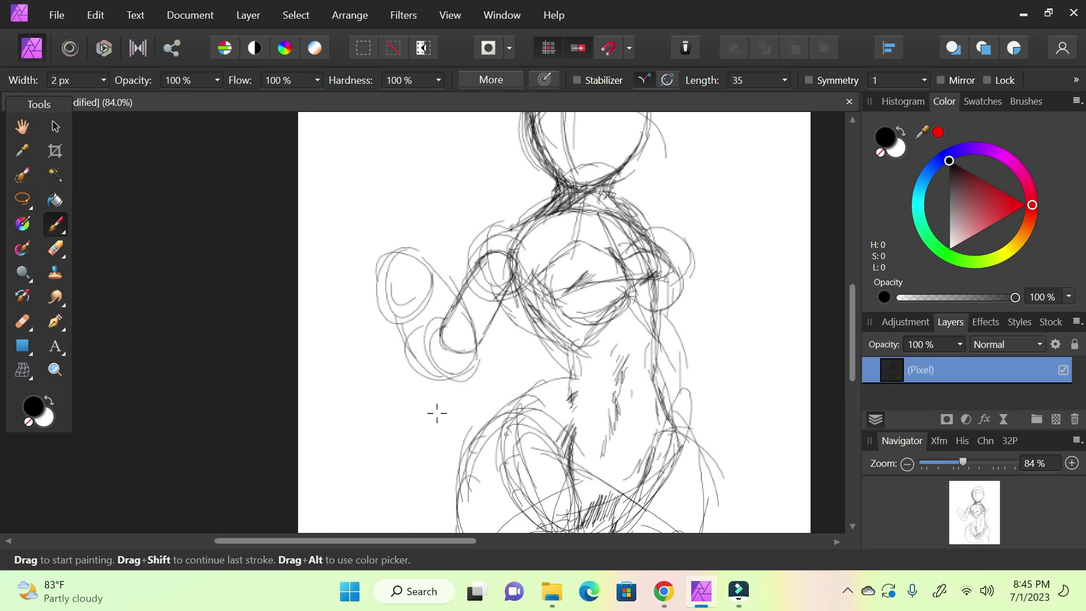
mouse_move(372, 282)
mouse_down()
mouse_move(372, 327)
mouse_move(366, 310)
mouse_move(398, 316)
mouse_move(380, 330)
mouse_move(442, 291)
mouse_move(432, 282)
mouse_move(378, 314)
mouse_move(371, 297)
mouse_move(367, 307)
mouse_move(383, 285)
mouse_move(400, 279)
mouse_move(373, 321)
mouse_move(384, 286)
mouse_move(423, 275)
mouse_move(401, 299)
mouse_move(423, 287)
mouse_up()
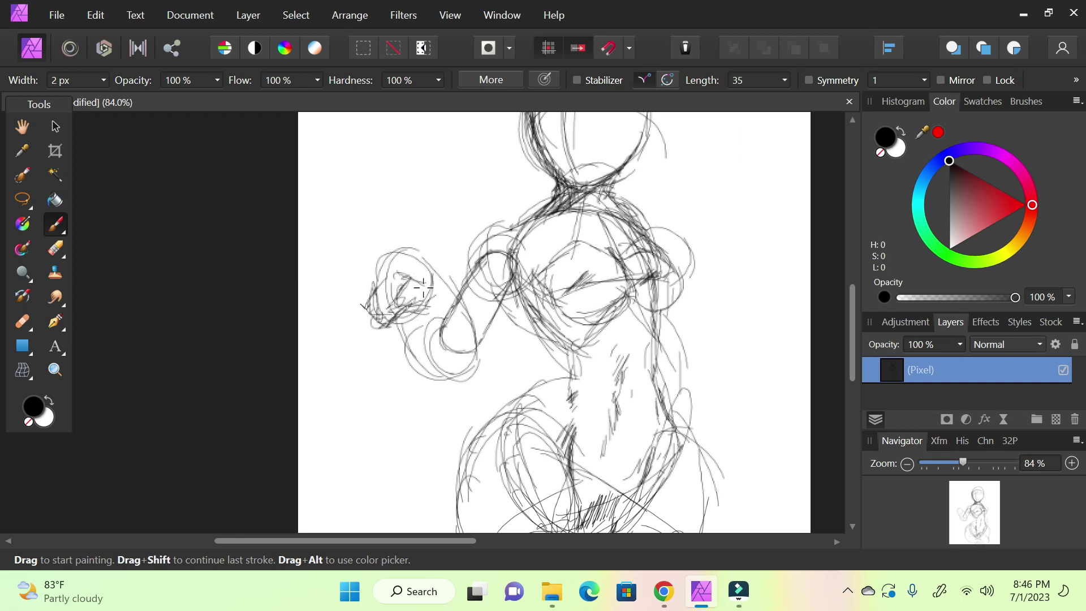
mouse_move(434, 292)
mouse_down()
mouse_move(450, 308)
mouse_move(425, 307)
mouse_move(434, 316)
mouse_move(479, 326)
mouse_move(421, 274)
mouse_up()
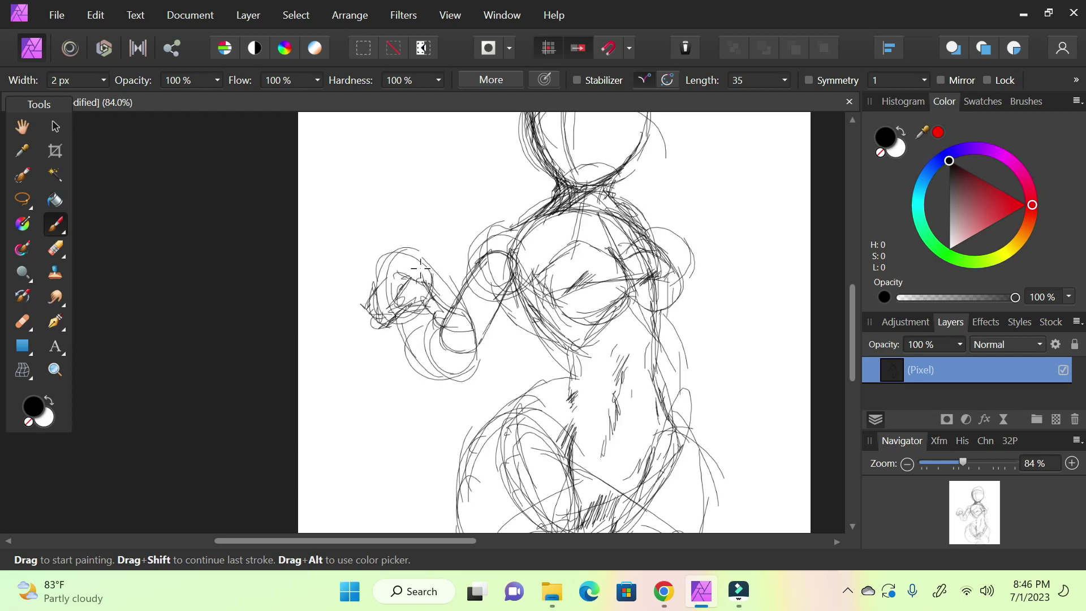
- Add a raised finger above the left fist and strengthen the fist's upper outline
drag(854, 368, 851, 317)
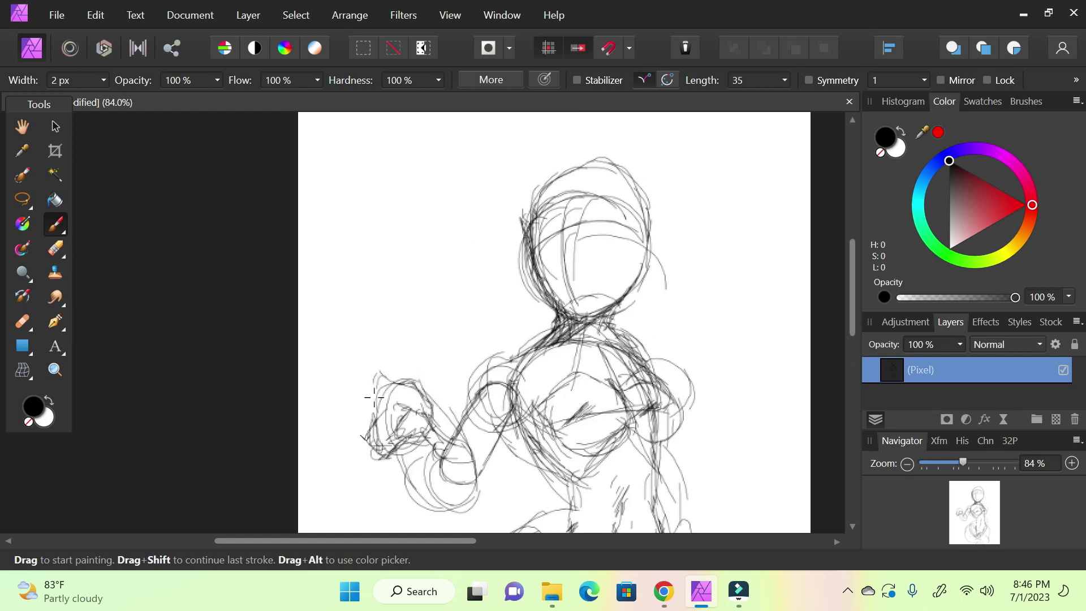
drag(418, 382, 415, 399)
mouse_move(414, 365)
mouse_down()
mouse_move(408, 321)
mouse_move(405, 334)
mouse_up()
mouse_move(403, 372)
mouse_down()
mouse_move(391, 426)
mouse_move(396, 393)
mouse_move(400, 422)
mouse_move(407, 413)
mouse_move(381, 452)
mouse_move(398, 429)
mouse_move(381, 452)
mouse_move(363, 413)
mouse_move(391, 390)
mouse_move(361, 432)
mouse_move(394, 417)
mouse_move(386, 440)
mouse_move(371, 410)
mouse_up()
- Sketch the right upper arm as a rounded cylinder slanting down and outward from the shoulder
drag(971, 508, 999, 514)
mouse_move(406, 221)
mouse_down()
mouse_move(399, 213)
mouse_move(447, 231)
mouse_move(474, 281)
mouse_up()
mouse_move(451, 245)
mouse_down()
mouse_move(487, 292)
mouse_move(448, 318)
mouse_move(484, 342)
mouse_move(498, 332)
mouse_move(448, 253)
mouse_up()
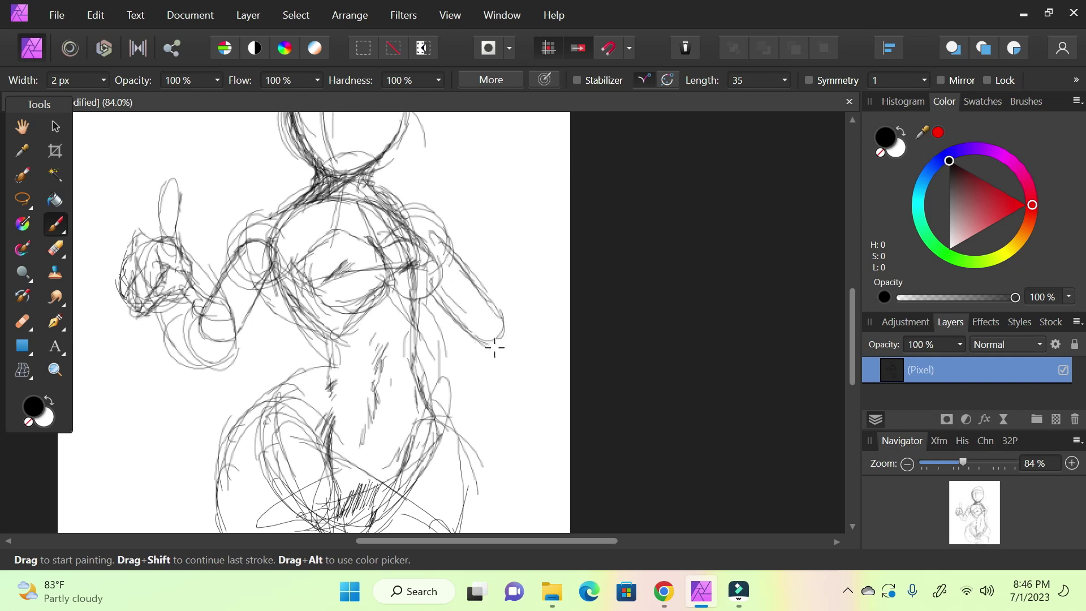
- Sketch the right elbow and a forearm bending back to the waist, with a hand shape and fingers beside the hip
mouse_move(479, 318)
mouse_down()
mouse_move(508, 331)
mouse_move(484, 323)
mouse_move(458, 350)
mouse_move(486, 359)
mouse_move(465, 392)
mouse_move(469, 433)
mouse_move(463, 411)
mouse_move(482, 445)
mouse_up()
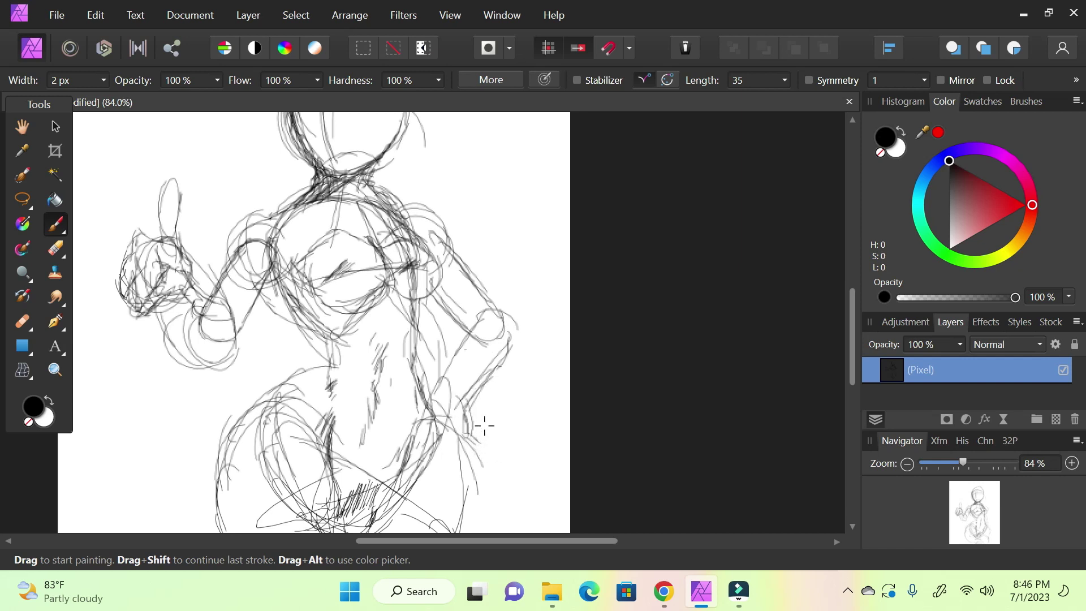
mouse_move(511, 406)
mouse_down()
mouse_move(481, 385)
mouse_move(520, 412)
mouse_up()
mouse_move(440, 350)
mouse_down()
mouse_move(501, 400)
mouse_move(490, 390)
mouse_move(423, 390)
mouse_up()
mouse_move(465, 420)
mouse_down()
mouse_move(490, 453)
mouse_move(519, 418)
mouse_move(506, 447)
mouse_up()
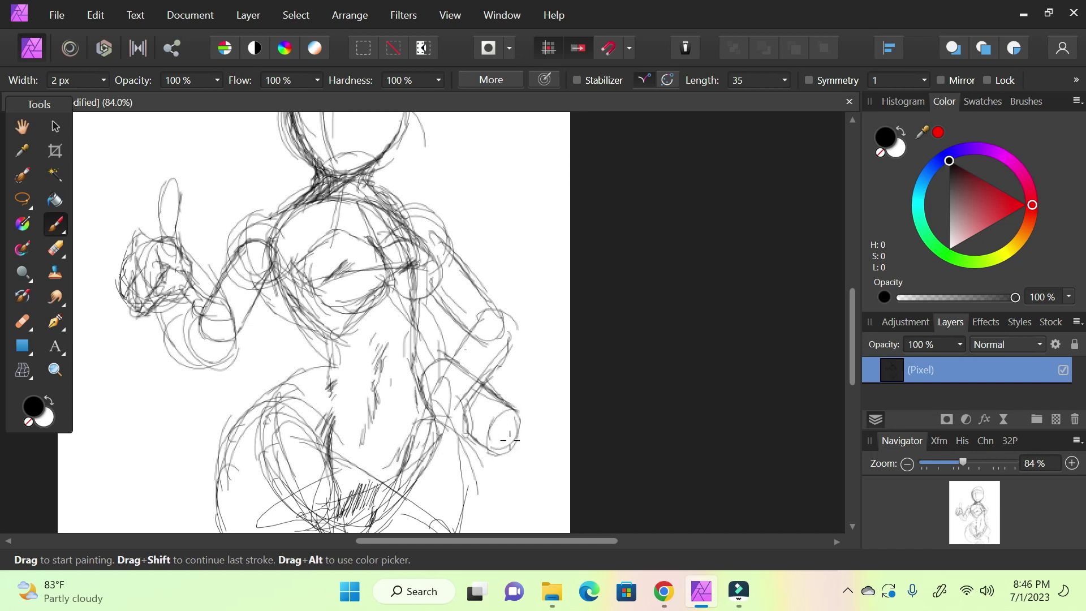
drag(515, 440, 527, 445)
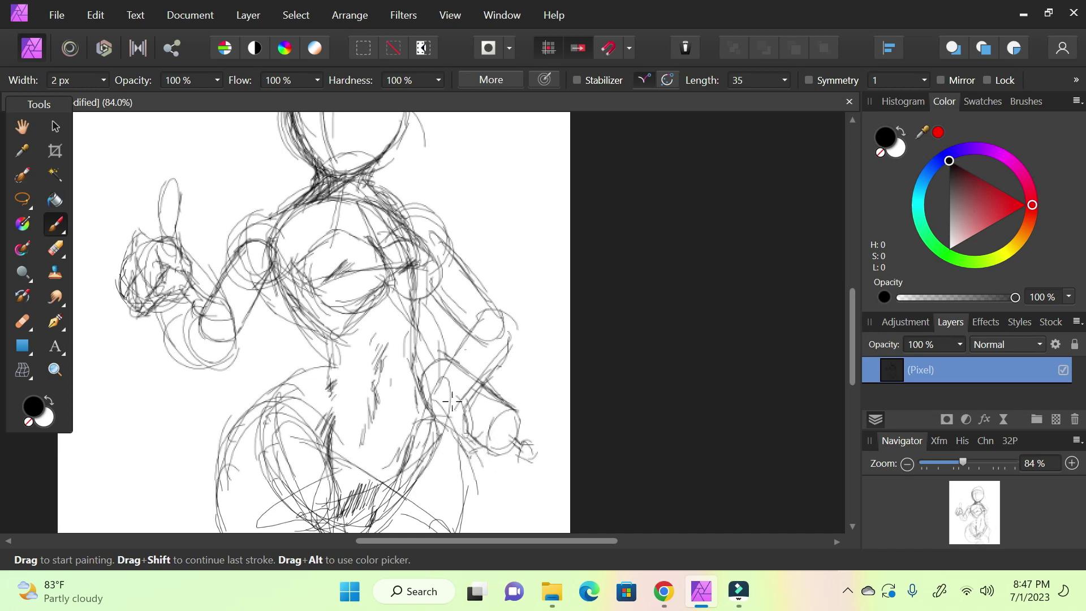
- Recheck the browser reference, then darken the head's outer contour with long curves around the skull at 200% zoom
mouse_move(963, 513)
mouse_down()
mouse_move(969, 505)
mouse_move(976, 535)
mouse_move(970, 495)
mouse_move(977, 524)
mouse_move(967, 507)
mouse_up()
click(664, 592)
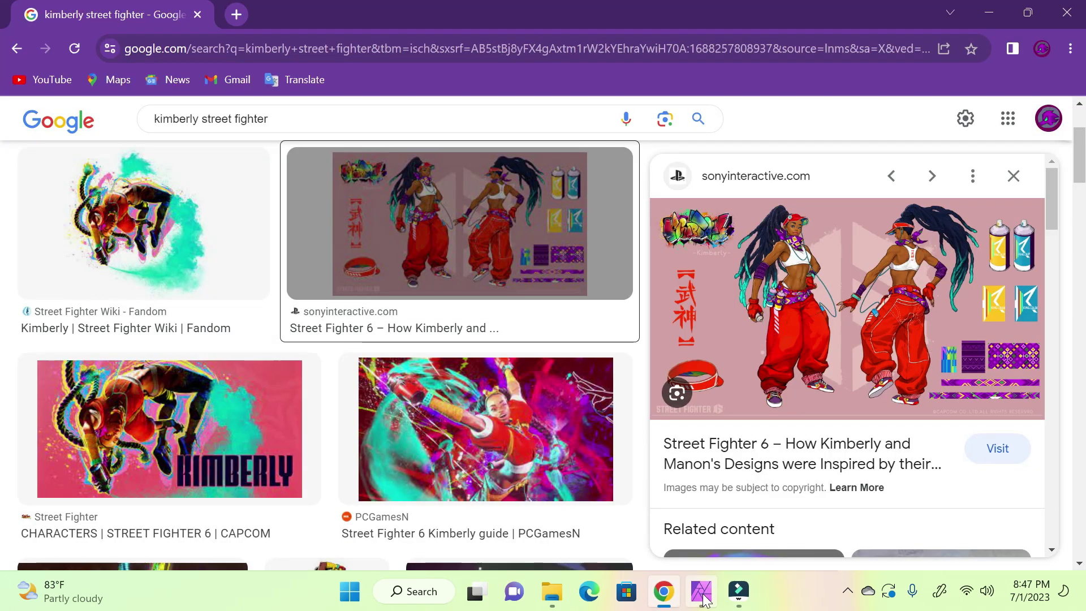
click(704, 599)
drag(965, 460, 997, 450)
drag(976, 507, 977, 492)
drag(322, 313, 403, 188)
drag(304, 364, 346, 203)
mouse_move(286, 347)
mouse_down()
mouse_move(288, 317)
mouse_move(412, 165)
mouse_up()
mouse_move(315, 246)
mouse_down()
mouse_move(354, 199)
mouse_move(495, 156)
mouse_up()
mouse_move(396, 172)
mouse_down()
mouse_move(444, 161)
mouse_move(554, 196)
mouse_up()
mouse_move(510, 176)
mouse_down()
mouse_move(544, 204)
mouse_move(588, 354)
mouse_move(588, 399)
mouse_up()
- Draw a vertical centre line down the face and curved horizontal eye guidelines across it
drag(978, 501, 977, 504)
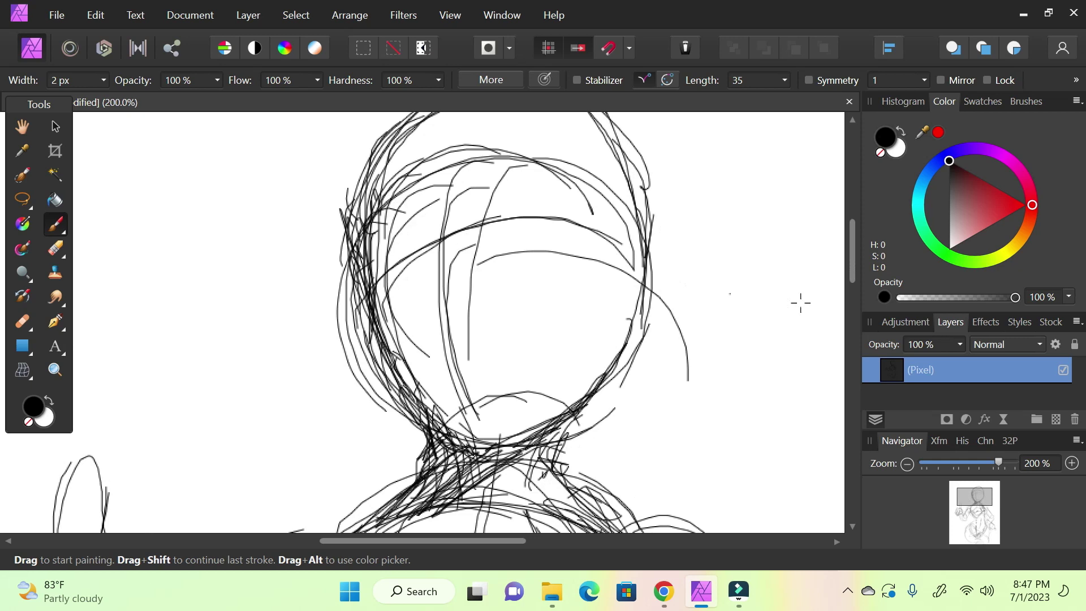
drag(853, 273, 853, 265)
mouse_move(497, 136)
mouse_down()
mouse_move(494, 398)
mouse_move(479, 365)
mouse_move(492, 179)
mouse_up()
drag(356, 317, 572, 335)
mouse_move(394, 322)
mouse_down()
mouse_move(477, 341)
mouse_move(651, 327)
mouse_move(424, 345)
mouse_up()
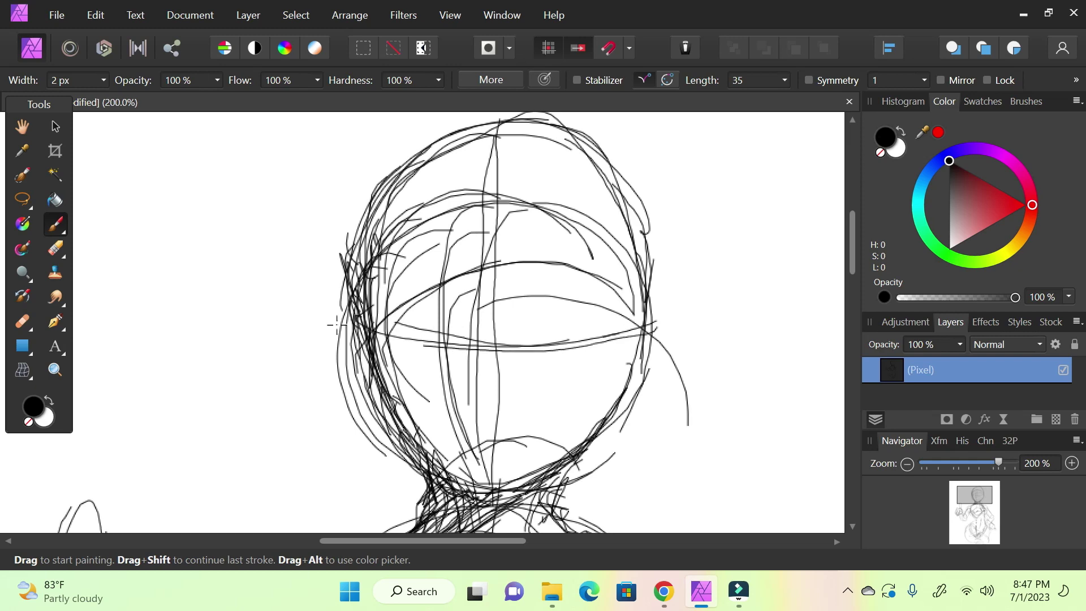
- Recheck the browser reference, then sketch an ear on each side of the head below the eye line
drag(983, 503, 972, 513)
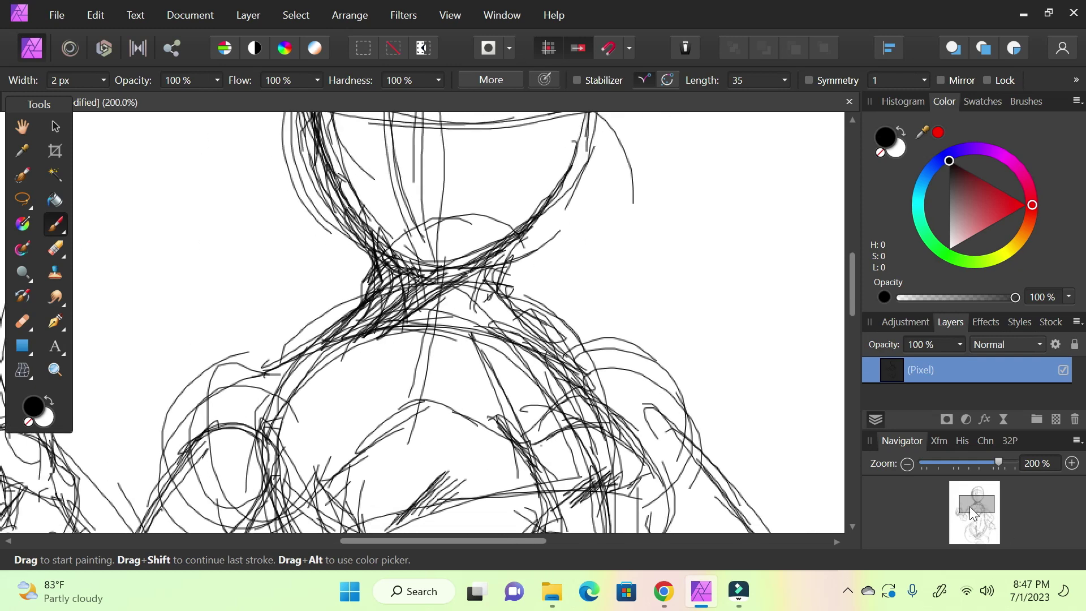
click(665, 592)
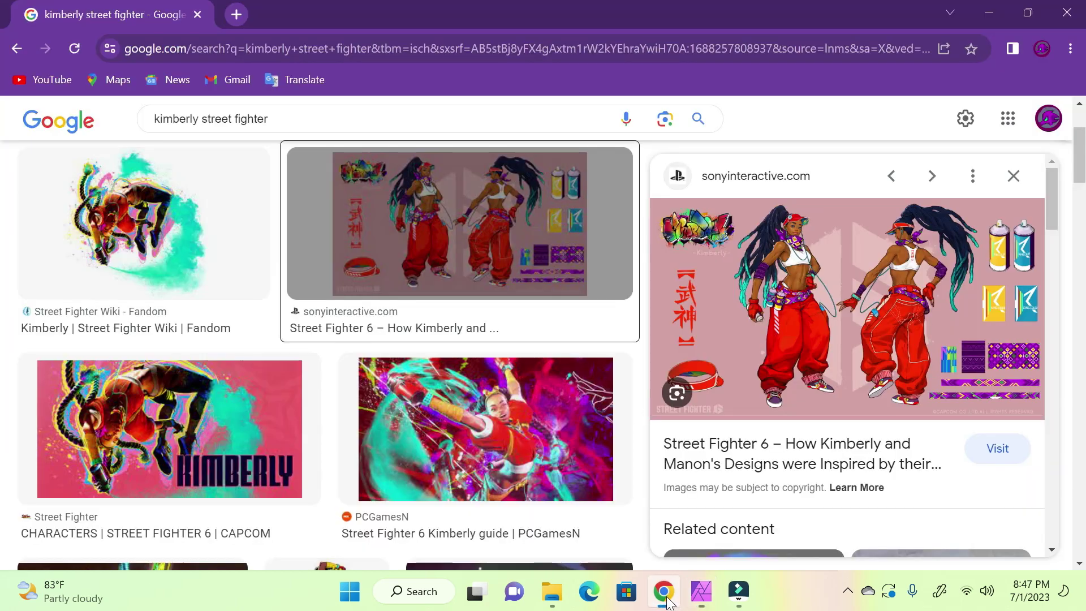
click(701, 591)
drag(855, 304, 852, 266)
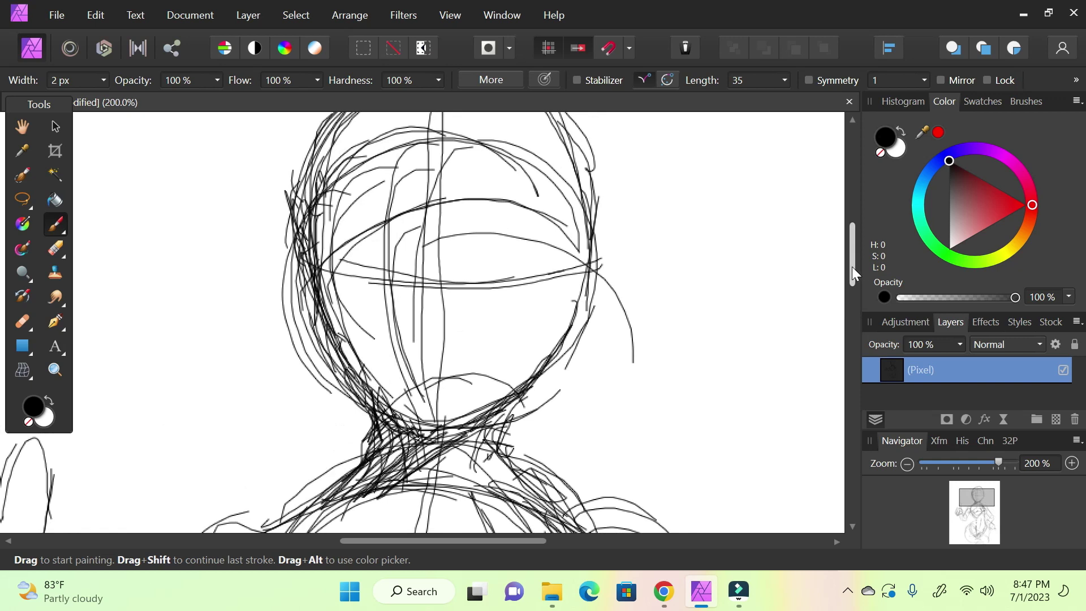
mouse_move(309, 267)
mouse_down()
mouse_move(290, 253)
mouse_move(275, 282)
mouse_move(299, 322)
mouse_move(324, 323)
mouse_move(284, 257)
mouse_up()
mouse_move(579, 309)
mouse_down()
mouse_move(601, 258)
mouse_move(619, 266)
mouse_move(618, 310)
mouse_move(577, 338)
mouse_move(618, 305)
mouse_move(591, 260)
mouse_up()
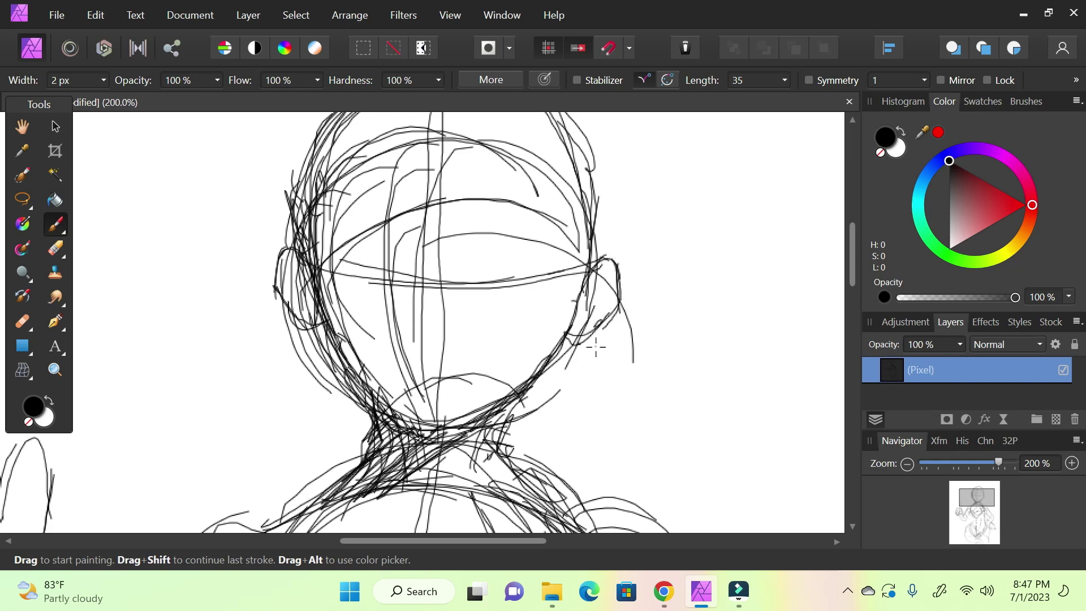
- Reinforce the left ear's outline and darken the lower edge of the right ear
mouse_move(853, 283)
mouse_down()
mouse_move(857, 250)
mouse_move(856, 282)
mouse_move(843, 270)
mouse_move(854, 254)
mouse_move(852, 284)
mouse_move(853, 273)
mouse_up()
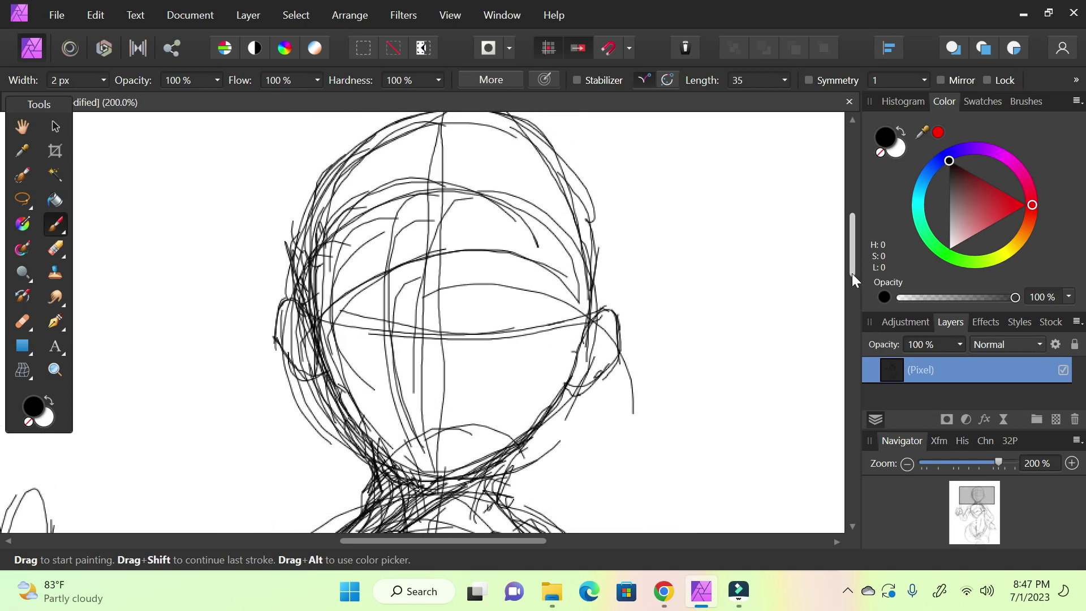
mouse_move(274, 338)
mouse_down()
mouse_move(313, 396)
mouse_move(331, 390)
mouse_move(320, 352)
mouse_up()
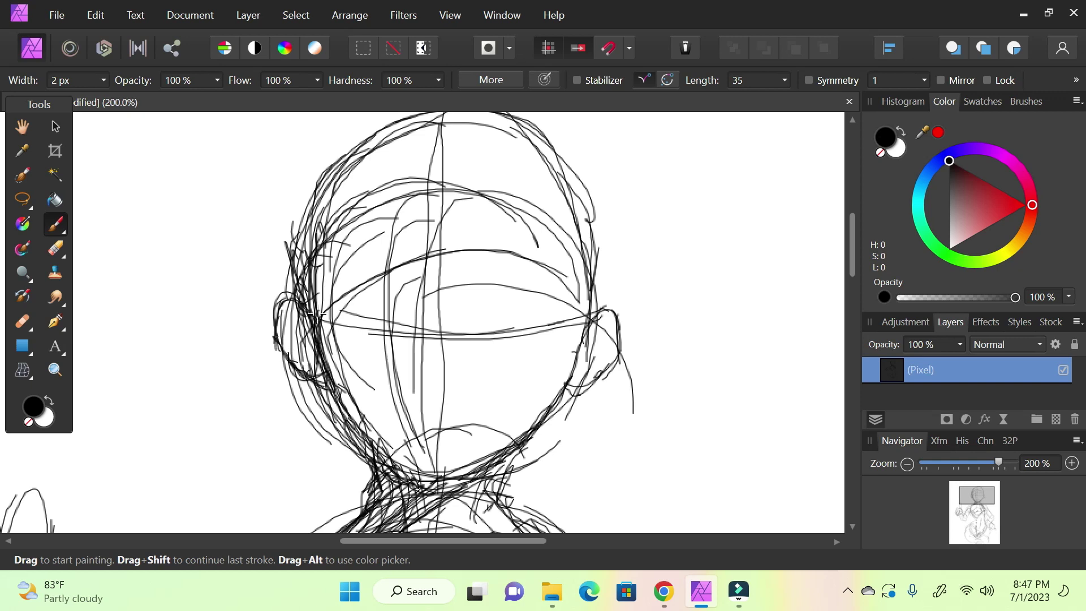
mouse_move(566, 387)
mouse_down()
mouse_move(629, 340)
mouse_move(611, 371)
mouse_up()
- Recheck the browser reference, try to sketch the nose at 324% zoom, and undo the strokes
click(664, 592)
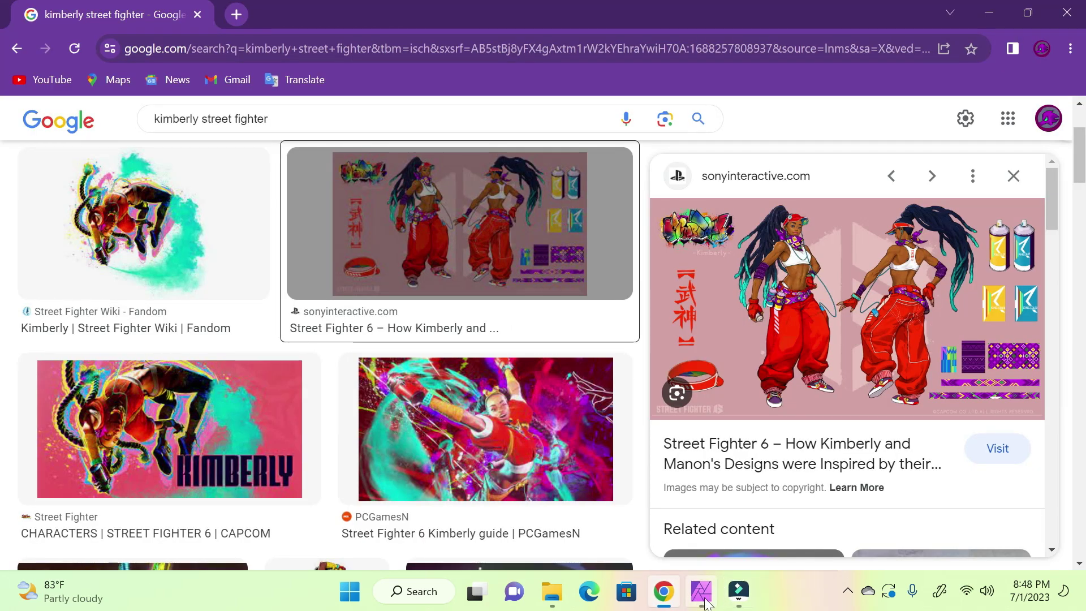
click(703, 602)
drag(998, 464, 1001, 464)
click(665, 601)
click(701, 593)
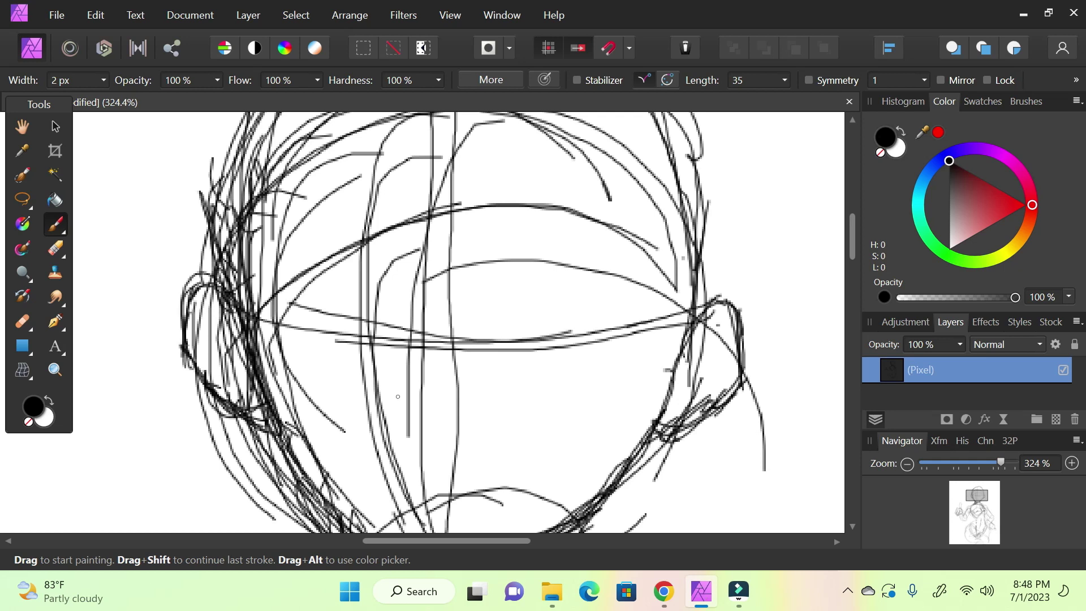
drag(405, 405, 433, 425)
drag(997, 464, 995, 463)
key(ctrl+z)
key(ctrl+z)
key(ctrl+z)
key(ctrl+z)
key(ctrl+z)
key(ctrl+z)
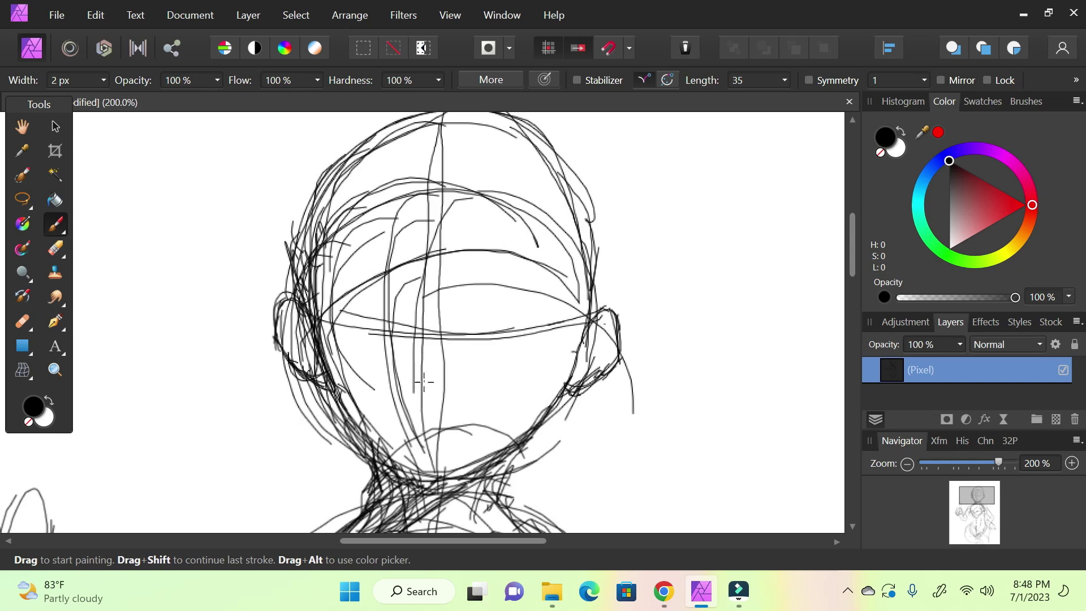
- Sketch the nose's underside, nostrils and left bridge stroke along the face's centre line, darkening its lower edge
drag(416, 377, 457, 380)
drag(425, 378, 444, 363)
key(ctrl+z)
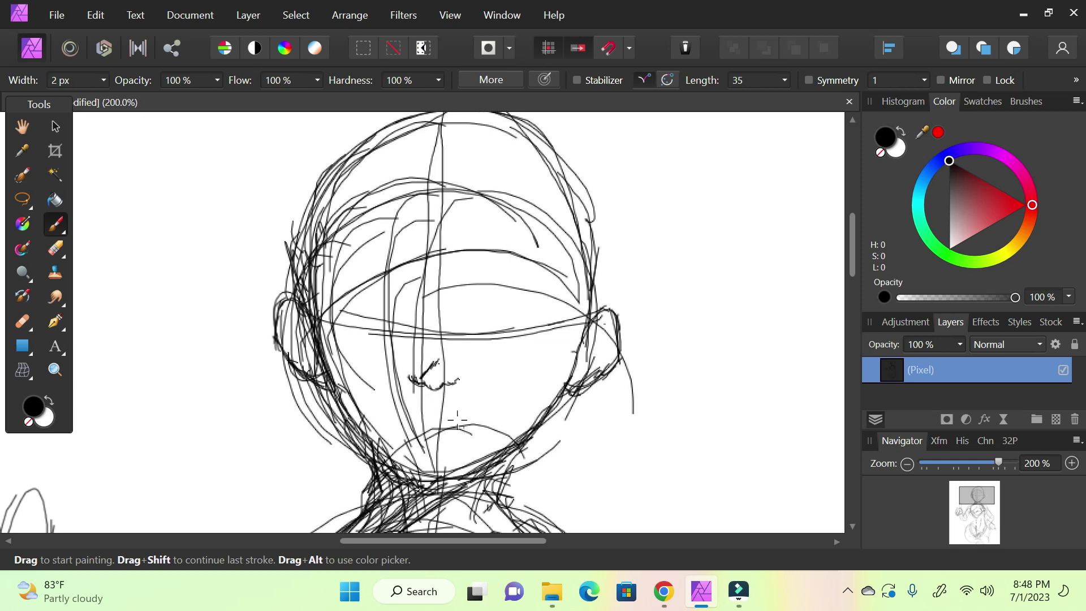
mouse_move(417, 384)
mouse_down()
mouse_move(440, 393)
mouse_move(457, 383)
mouse_move(431, 391)
mouse_move(447, 399)
mouse_move(452, 386)
mouse_up()
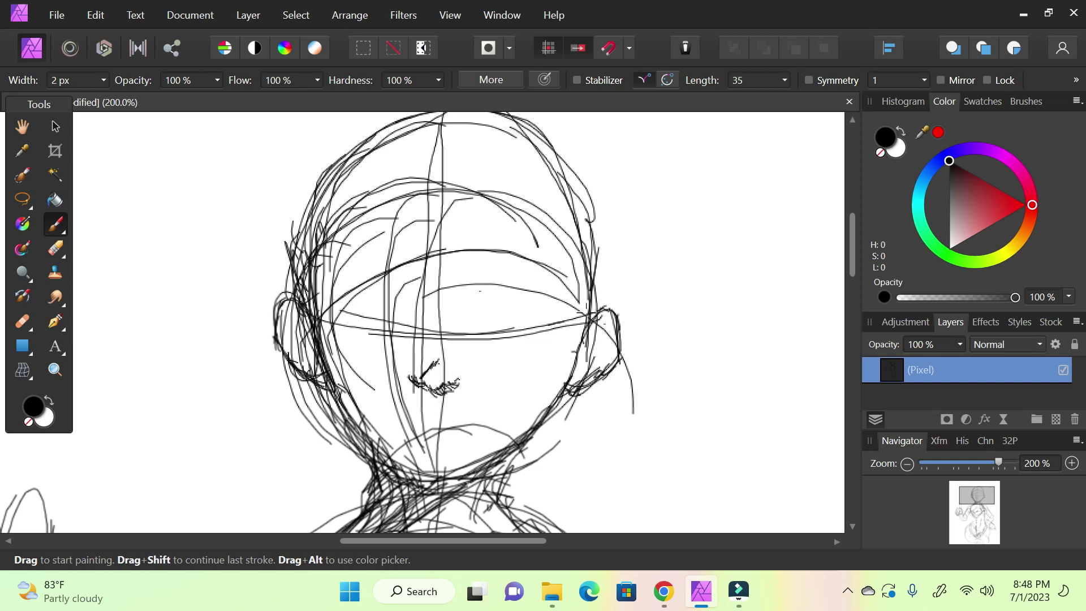
- Add inner contour strokes to both ears of the head
mouse_move(609, 348)
mouse_down()
mouse_move(601, 324)
mouse_move(585, 360)
mouse_up()
drag(297, 315, 311, 349)
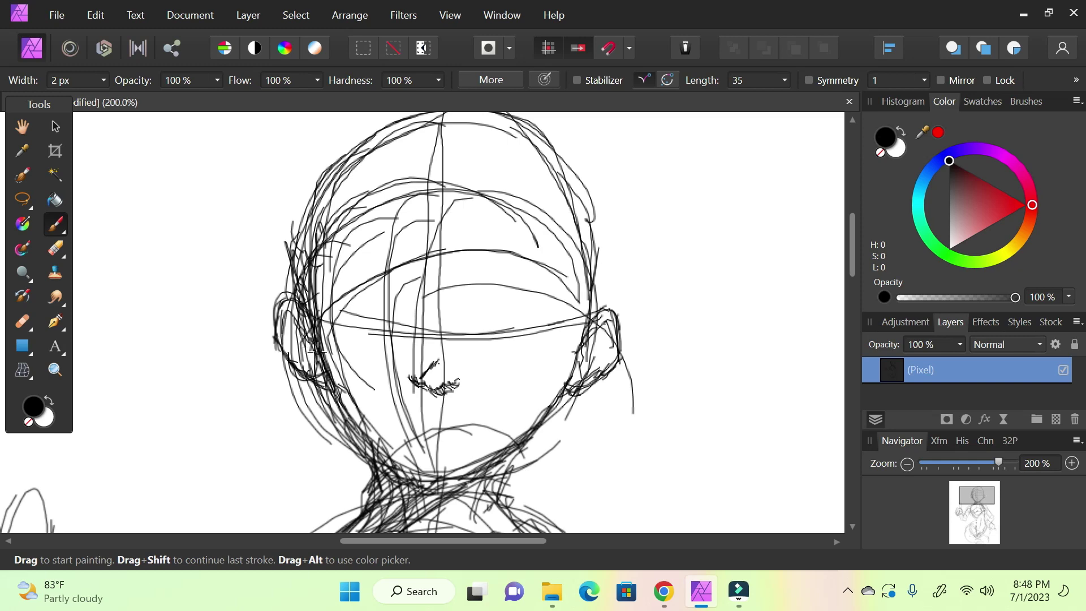
- Try to sketch a wide mouth with upper and lower lips between nose and chin, and undo the strokes
mouse_move(974, 498)
mouse_down()
mouse_move(977, 506)
mouse_move(966, 497)
mouse_up()
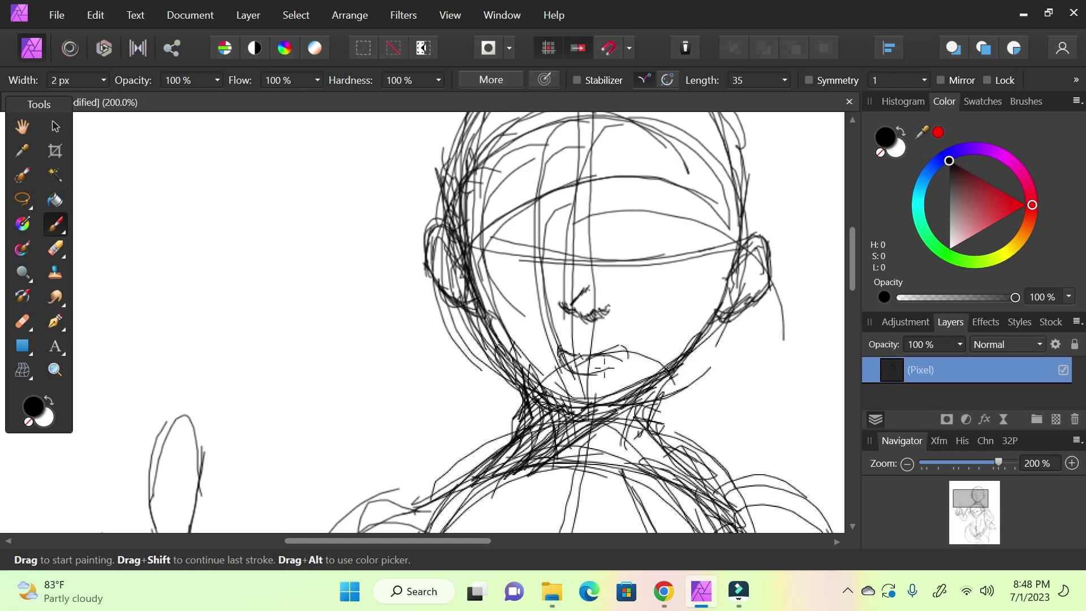
drag(552, 341, 559, 336)
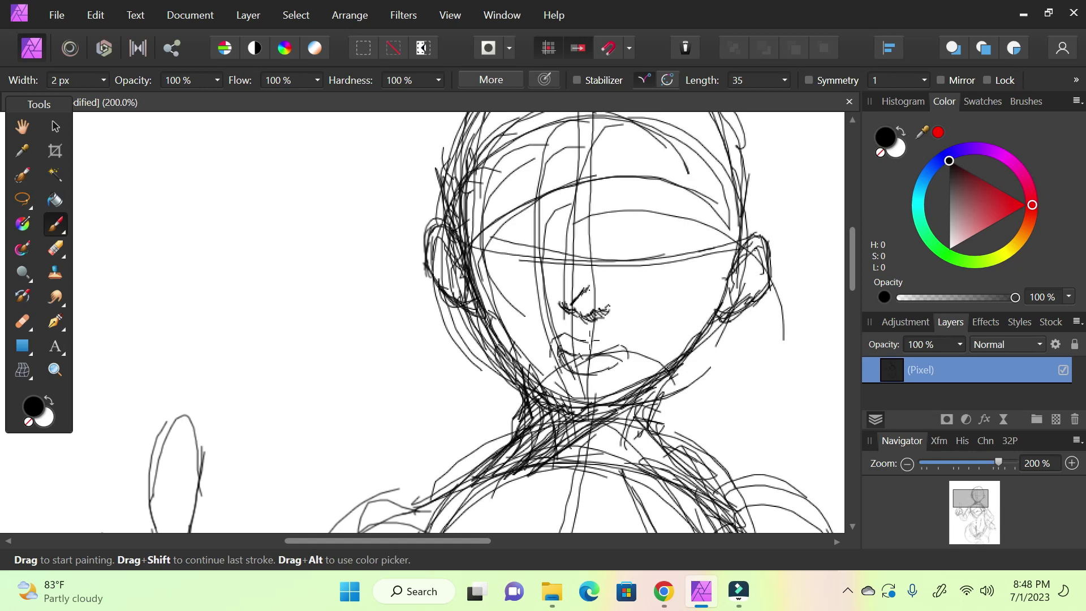
key(ctrl+z)
key(ctrl+z)
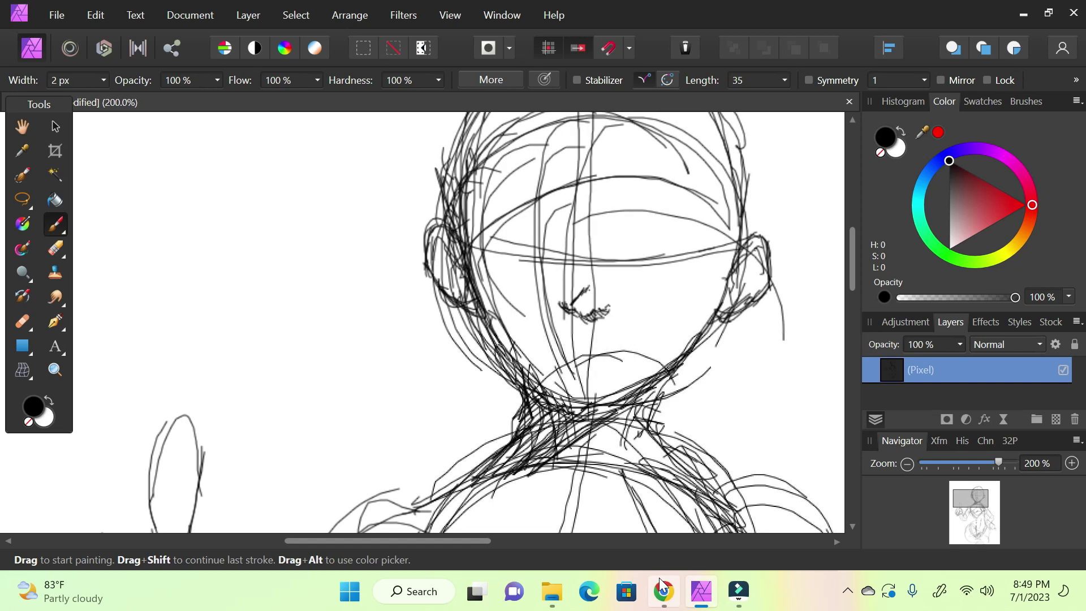
- Recheck the browser reference, try a slanted smirking mouth that rises toward the right cheek, and undo the strokes
click(668, 595)
click(701, 593)
mouse_move(558, 356)
mouse_down()
mouse_move(598, 352)
mouse_move(652, 323)
mouse_up()
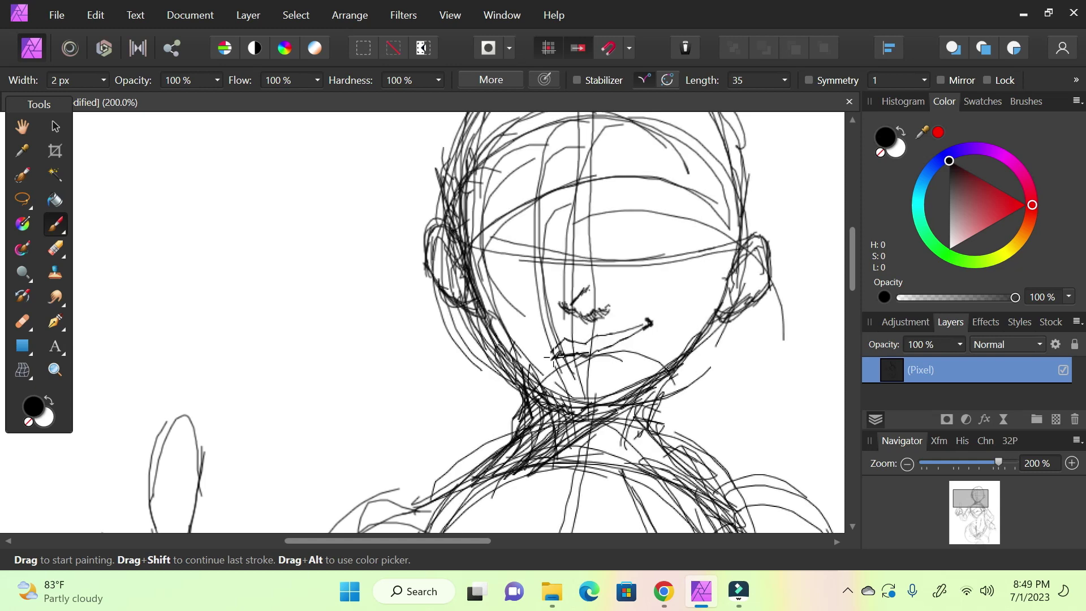
mouse_move(573, 386)
mouse_down()
mouse_move(604, 361)
mouse_move(624, 364)
mouse_move(615, 370)
mouse_move(645, 328)
mouse_up()
key(ctrl+z)
drag(970, 498, 971, 498)
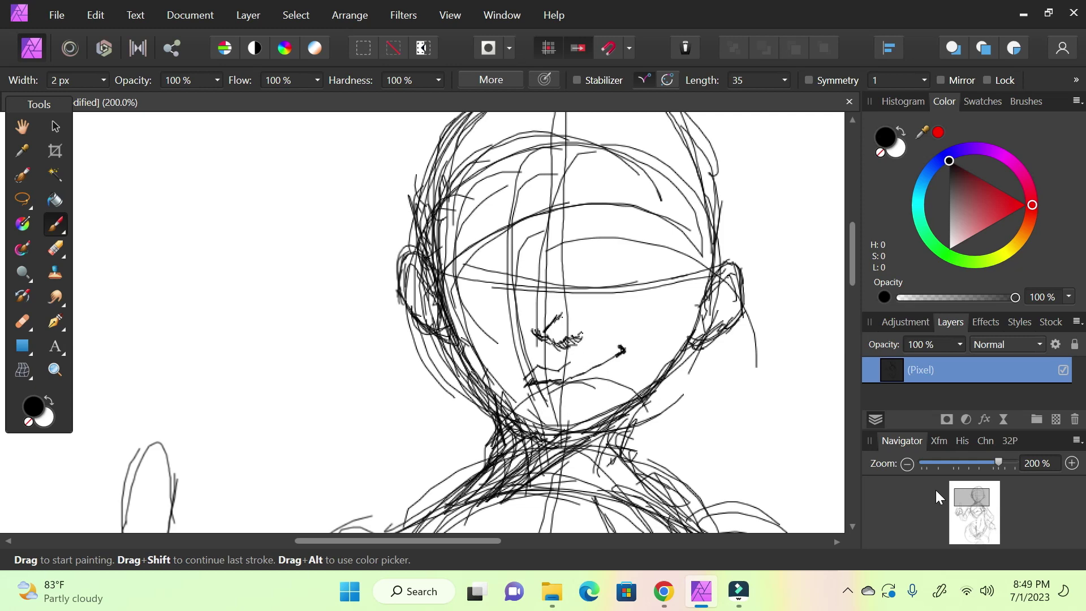
key(ctrl+z)
key(ctrl+z)
key(ctrl+z)
key(ctrl+z)
key(ctrl+z)
key(ctrl+z)
key(ctrl+z)
key(ctrl+z)
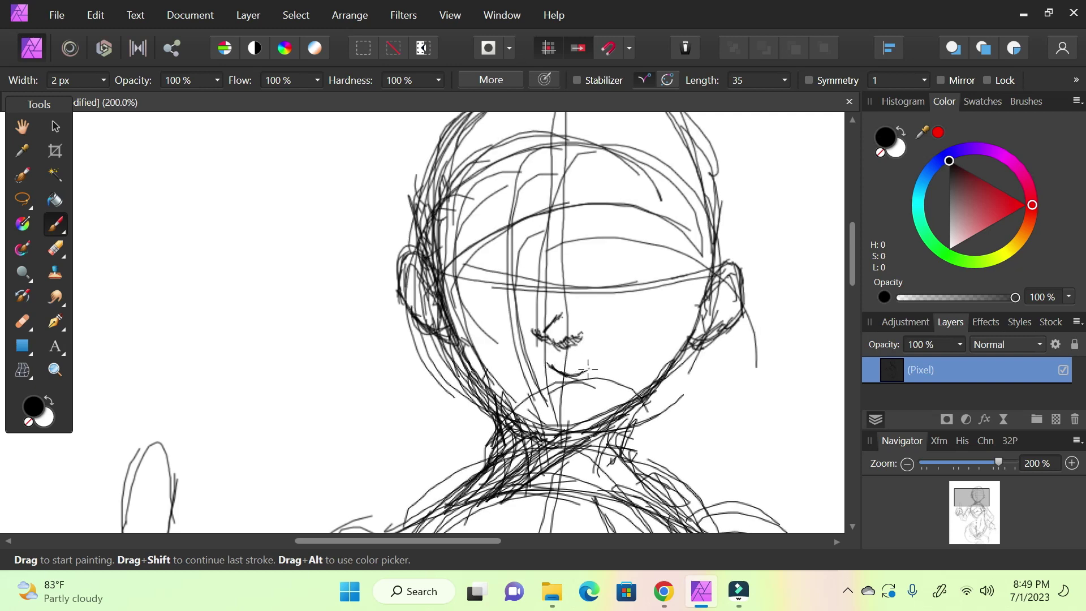
- Sketch a small smiling mouth line below the nose and outline the lips around it
mouse_move(557, 376)
mouse_down()
mouse_move(587, 368)
mouse_move(544, 373)
mouse_move(534, 355)
mouse_move(591, 359)
mouse_up()
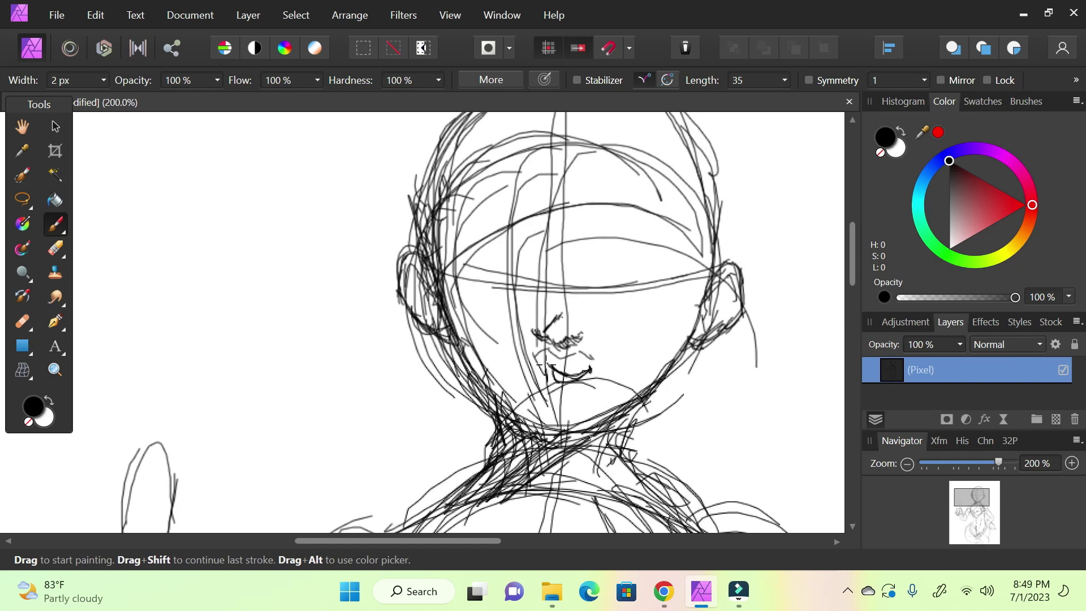
mouse_move(527, 391)
mouse_down()
mouse_move(539, 404)
mouse_move(597, 391)
mouse_move(590, 355)
mouse_move(591, 388)
mouse_up()
- Recheck the browser reference, then sketch two angled eyebrows with hatched, thick inner ends above the eye line
drag(974, 505, 976, 494)
click(663, 592)
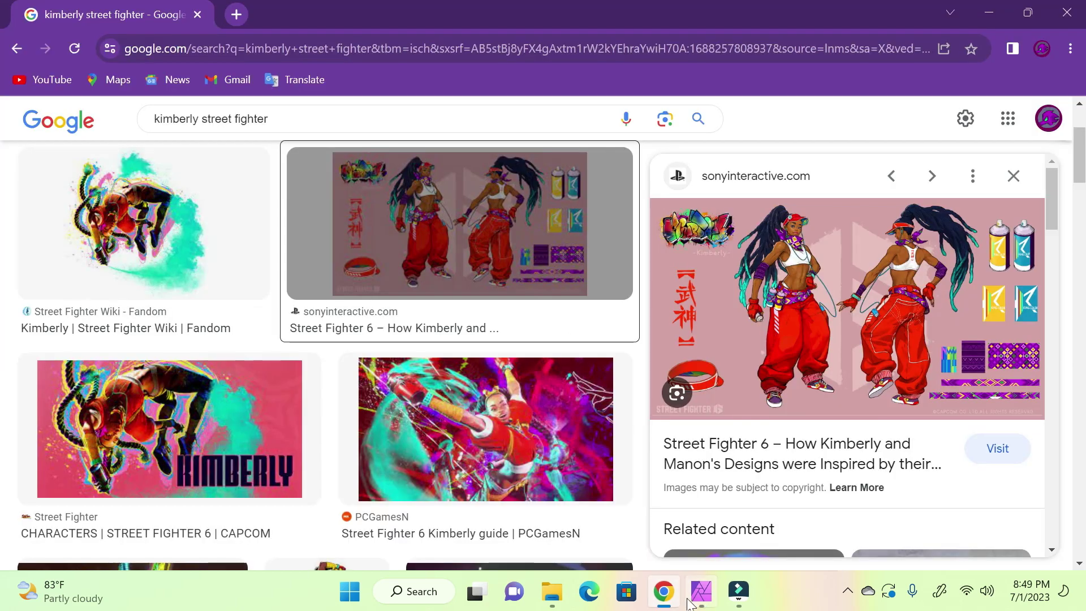
click(701, 592)
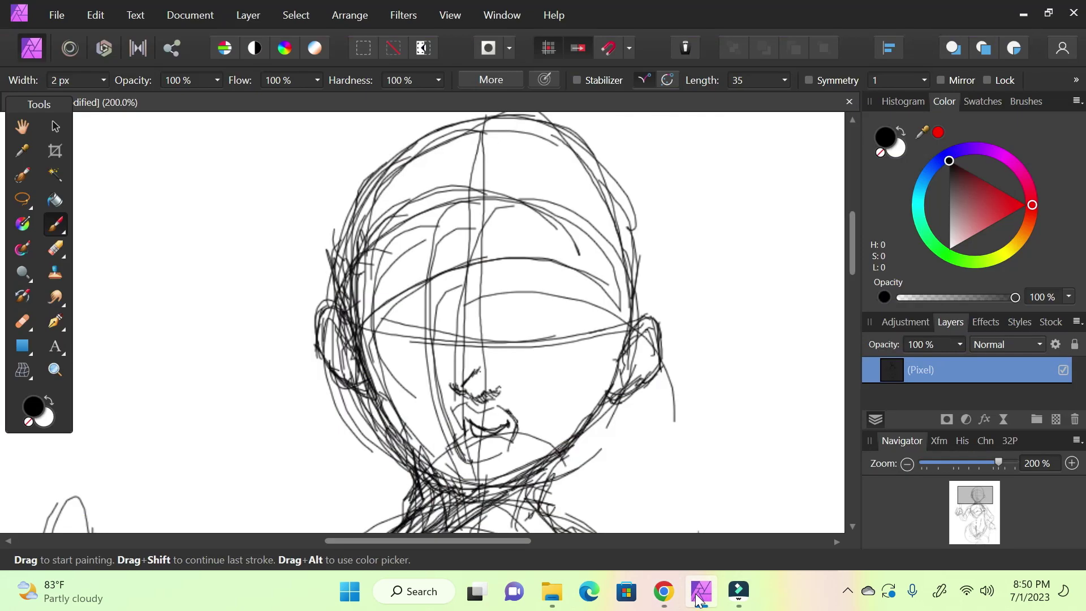
mouse_move(516, 289)
mouse_down()
mouse_move(554, 293)
mouse_move(525, 306)
mouse_move(589, 293)
mouse_move(527, 297)
mouse_move(521, 279)
mouse_move(512, 314)
mouse_move(520, 289)
mouse_move(518, 307)
mouse_move(547, 284)
mouse_move(538, 302)
mouse_move(572, 289)
mouse_move(542, 284)
mouse_move(598, 286)
mouse_up()
mouse_move(460, 297)
mouse_down()
mouse_move(374, 269)
mouse_move(448, 283)
mouse_move(462, 292)
mouse_move(457, 305)
mouse_move(453, 283)
mouse_move(440, 288)
mouse_move(451, 300)
mouse_move(402, 272)
mouse_up()
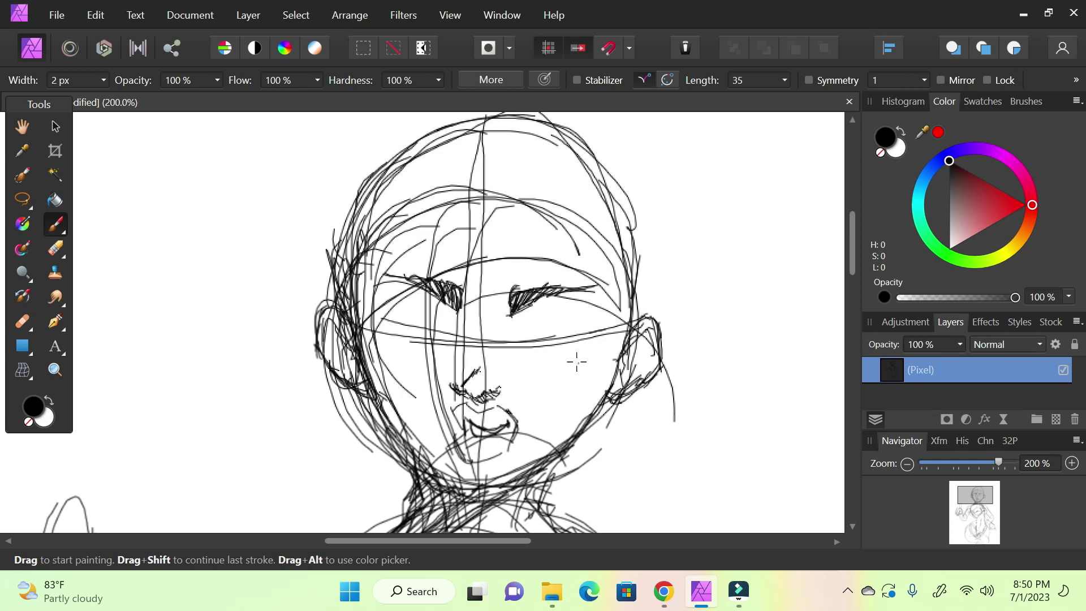
- Recheck the browser reference, then sketch a closed winking left eye and an open right eye with a shaded round iris
click(678, 603)
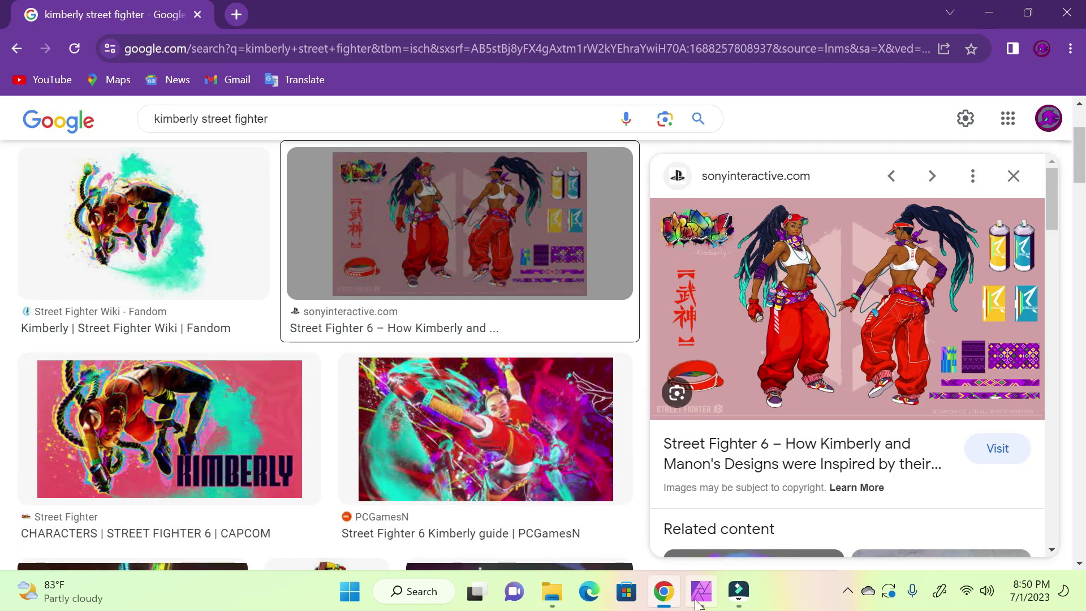
click(700, 604)
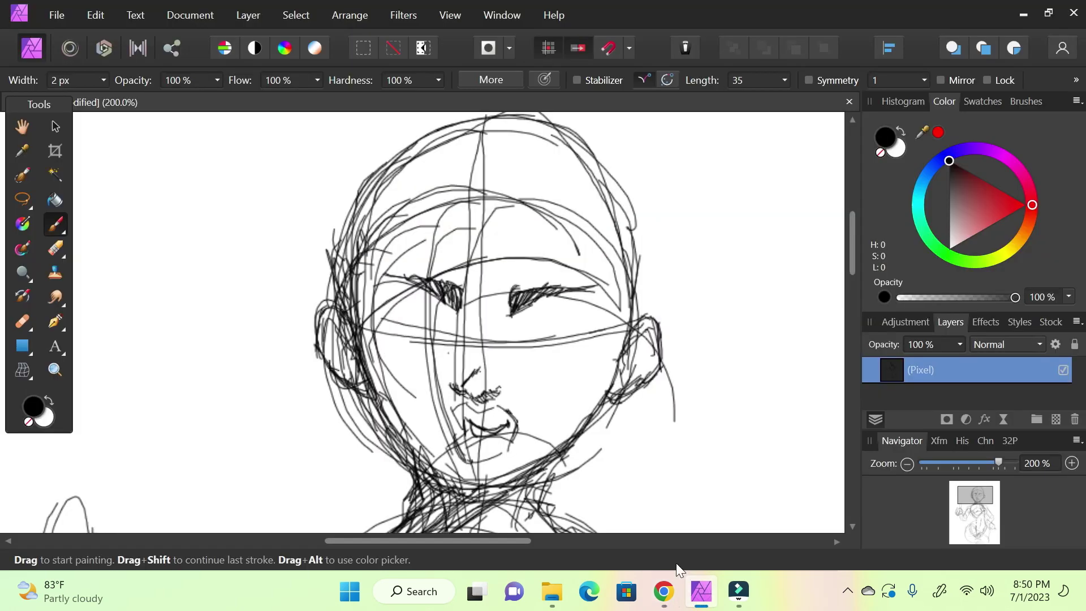
mouse_move(444, 339)
mouse_down()
mouse_move(396, 326)
mouse_move(373, 335)
mouse_move(366, 320)
mouse_move(443, 342)
mouse_move(423, 324)
mouse_move(379, 324)
mouse_move(387, 334)
mouse_up()
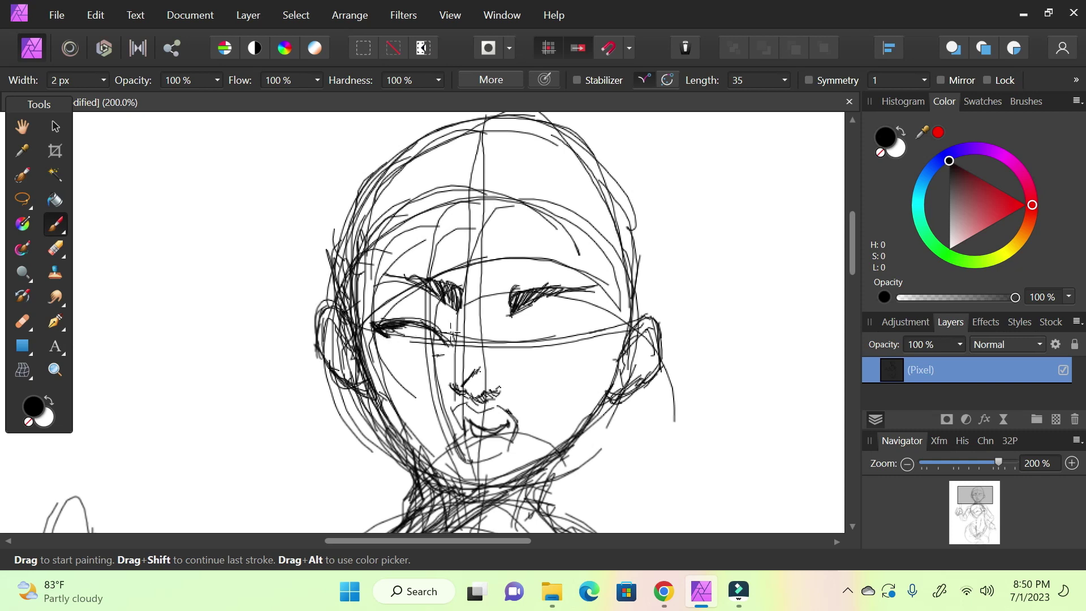
mouse_move(517, 340)
mouse_down()
mouse_move(550, 305)
mouse_move(535, 329)
mouse_move(574, 310)
mouse_move(538, 321)
mouse_move(588, 320)
mouse_move(590, 337)
mouse_move(618, 313)
mouse_move(592, 322)
mouse_move(583, 300)
mouse_move(516, 322)
mouse_move(584, 313)
mouse_move(590, 343)
mouse_up()
mouse_move(527, 329)
mouse_down()
mouse_move(546, 351)
mouse_move(533, 354)
mouse_move(534, 320)
mouse_move(550, 338)
mouse_up()
mouse_move(560, 314)
mouse_down()
mouse_move(545, 352)
mouse_move(550, 326)
mouse_move(527, 340)
mouse_move(538, 323)
mouse_move(542, 350)
mouse_move(550, 312)
mouse_up()
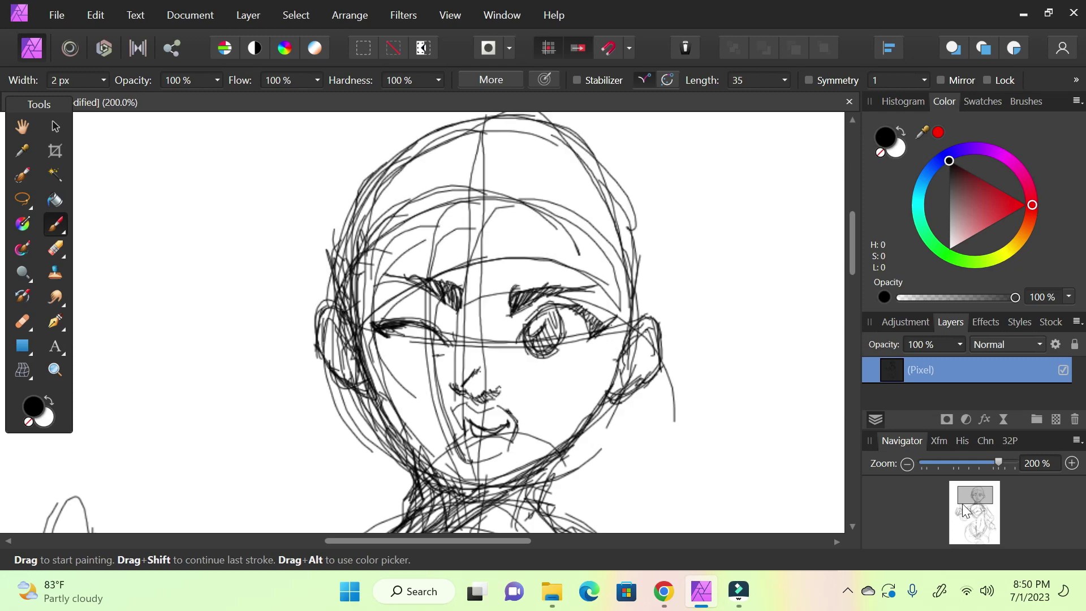
- Recheck the browser reference, then sketch the cap's curved lines over the upper head and a pointed brim beyond its left side
mouse_move(993, 460)
mouse_down()
mouse_move(969, 463)
mouse_move(993, 468)
mouse_move(978, 504)
mouse_move(975, 487)
mouse_up()
click(664, 591)
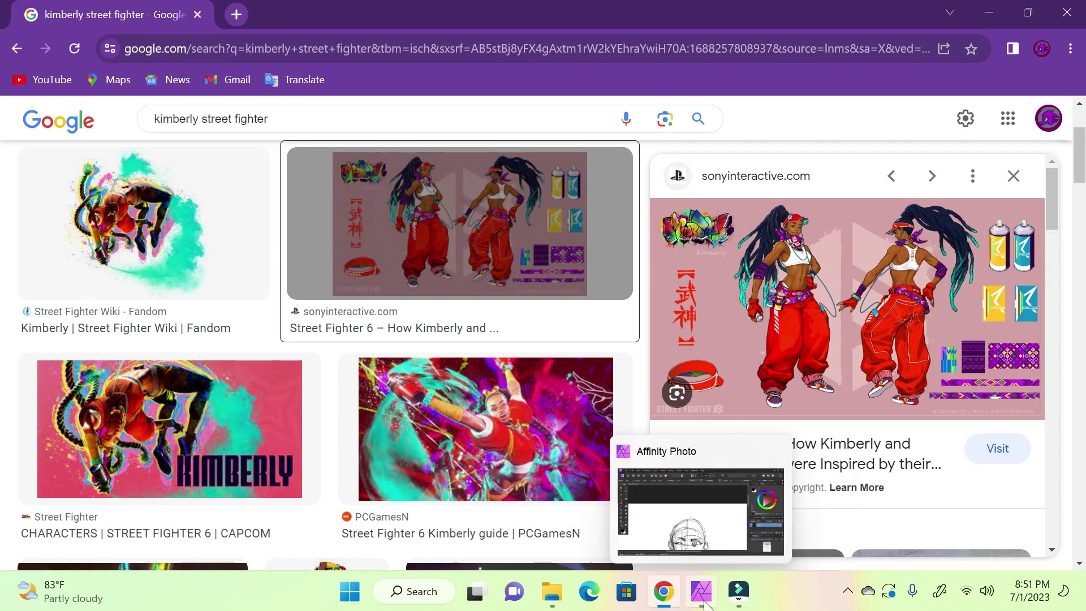
click(703, 594)
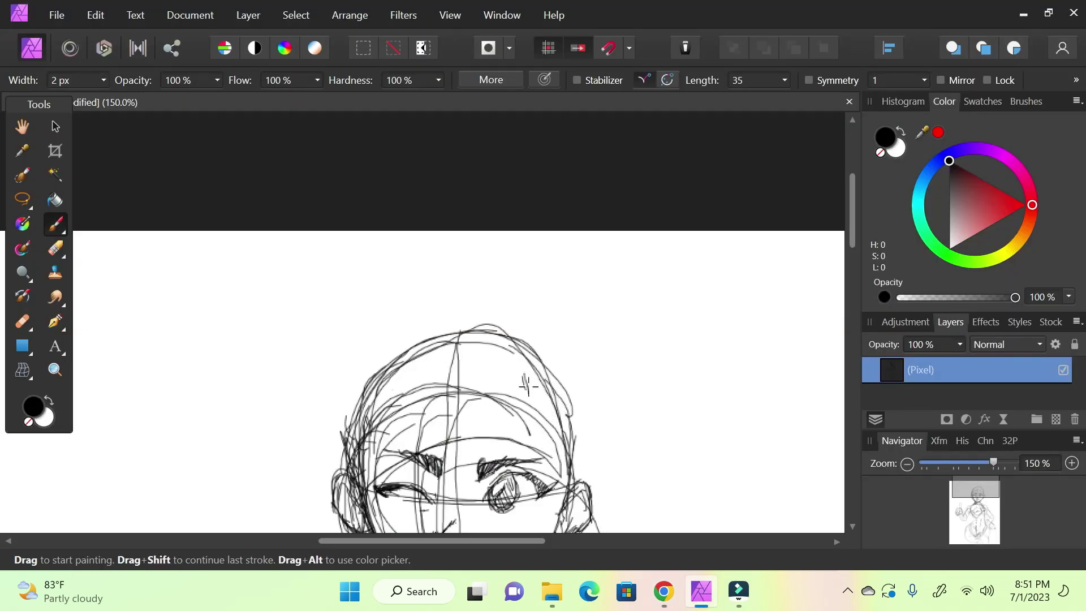
click(663, 591)
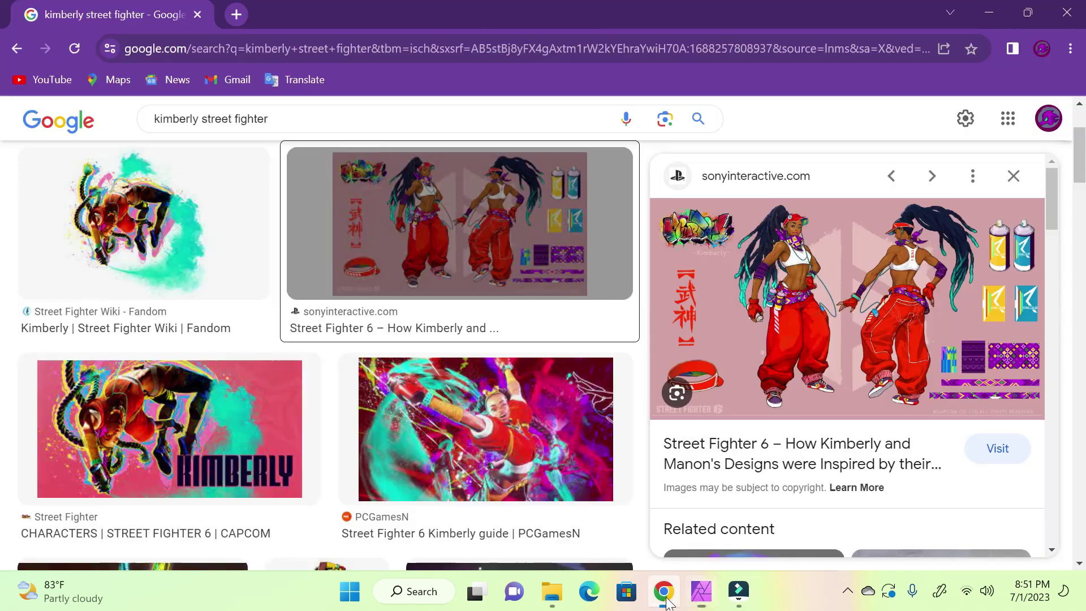
click(700, 601)
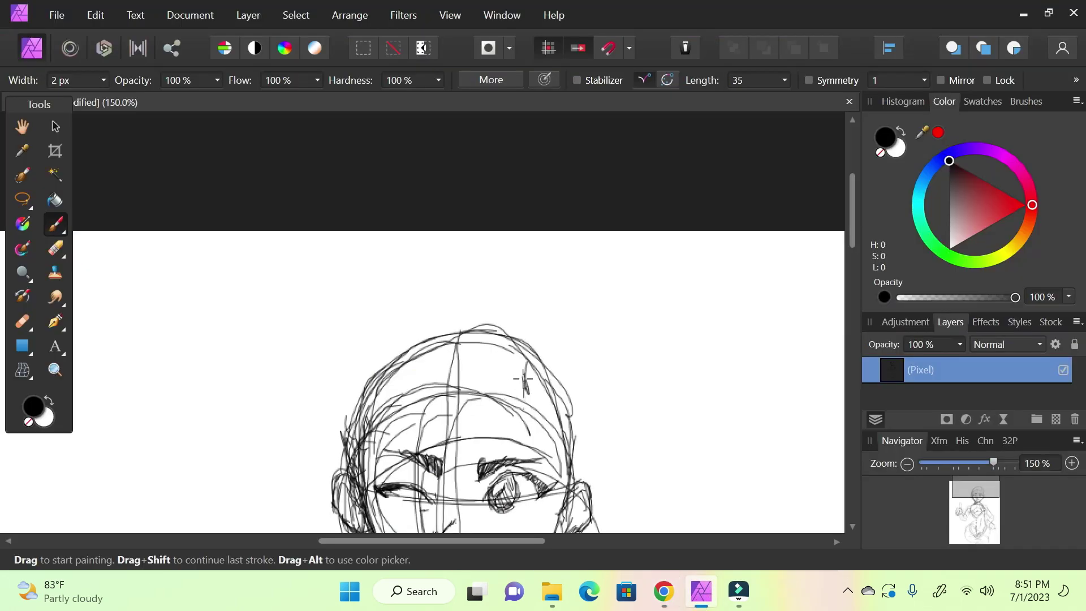
drag(532, 396, 521, 382)
drag(579, 468, 441, 398)
mouse_move(368, 424)
mouse_down()
mouse_move(314, 468)
mouse_move(358, 464)
mouse_move(415, 383)
mouse_up()
mouse_move(313, 442)
mouse_down()
mouse_move(355, 403)
mouse_move(420, 372)
mouse_move(528, 396)
mouse_up()
mouse_move(489, 376)
mouse_down()
mouse_move(532, 396)
mouse_move(362, 371)
mouse_move(400, 358)
mouse_move(500, 360)
mouse_up()
mouse_move(501, 342)
mouse_down()
mouse_move(530, 385)
mouse_move(399, 353)
mouse_move(376, 372)
mouse_up()
mouse_move(404, 345)
mouse_down()
mouse_move(348, 397)
mouse_move(369, 374)
mouse_up()
mouse_move(362, 377)
mouse_down()
mouse_move(357, 408)
mouse_move(380, 369)
mouse_up()
drag(400, 354, 412, 351)
mouse_move(526, 386)
mouse_down()
mouse_move(584, 450)
mouse_move(583, 475)
mouse_up()
mouse_move(529, 446)
mouse_down()
mouse_move(564, 417)
mouse_move(500, 387)
mouse_move(406, 373)
mouse_move(354, 399)
mouse_up()
drag(407, 369, 368, 391)
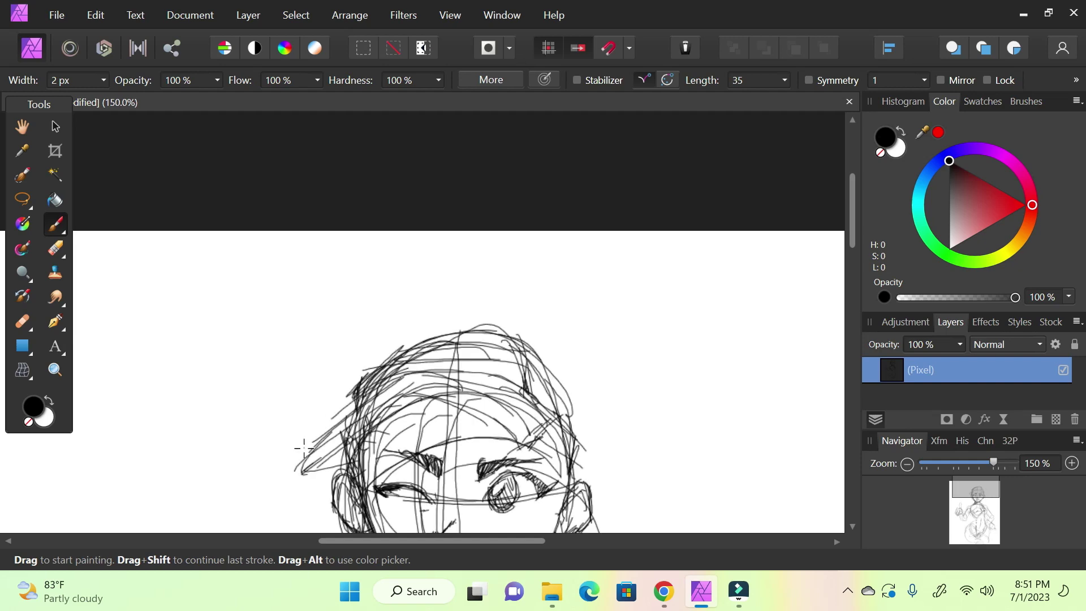
- Add short diagonal blush hatching on the cheeks under both eyes
drag(1000, 508, 939, 486)
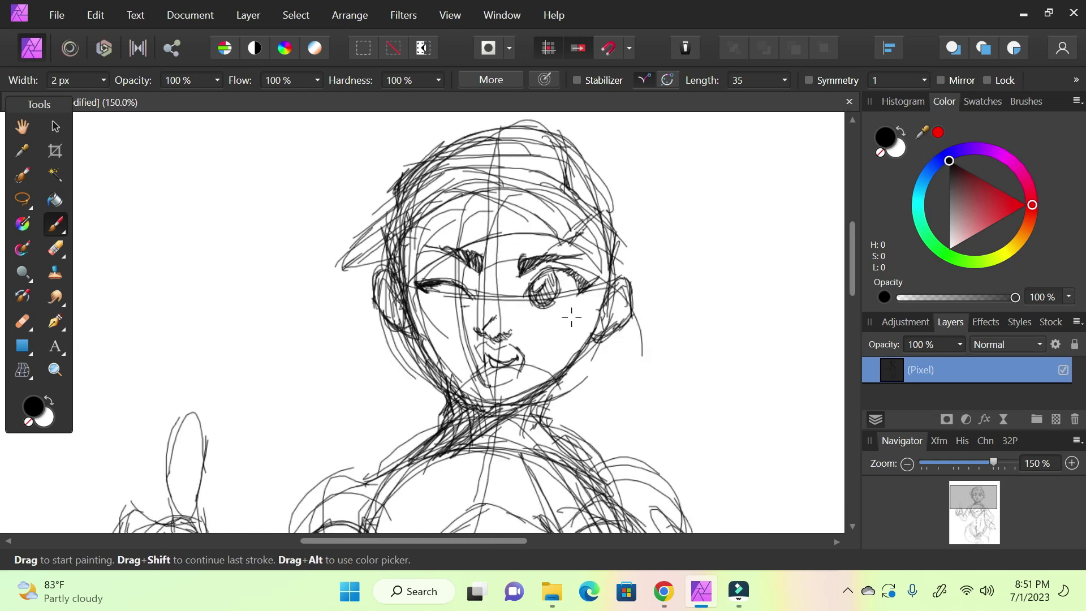
mouse_move(563, 310)
mouse_down()
mouse_move(535, 321)
mouse_move(545, 315)
mouse_up()
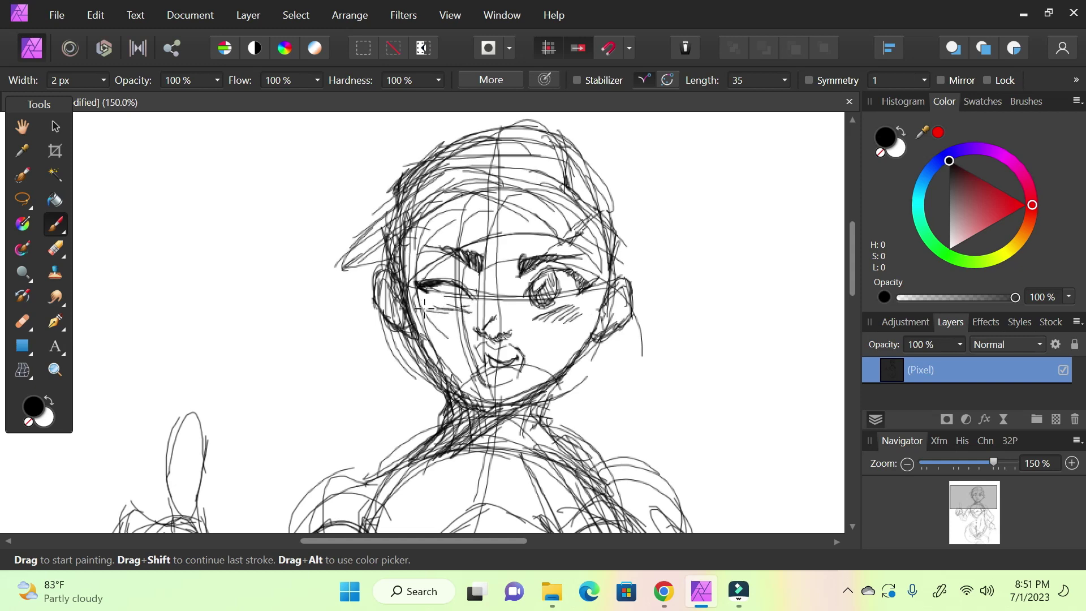
- Recheck the browser reference, then sketch the rounded base of the ponytail on top of the head at 95% zoom
drag(857, 293, 860, 259)
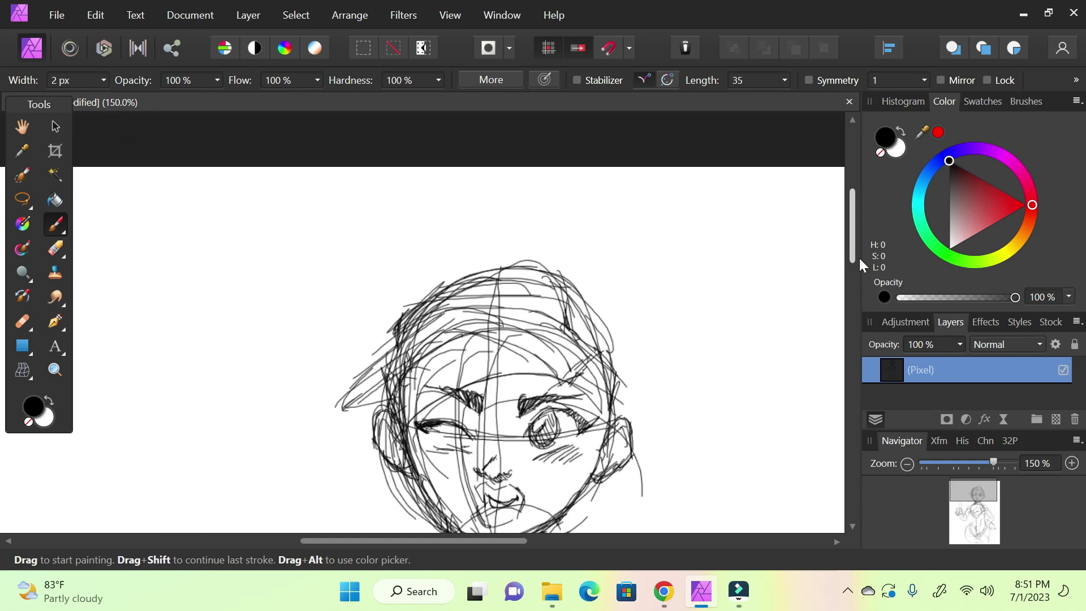
click(983, 465)
click(664, 592)
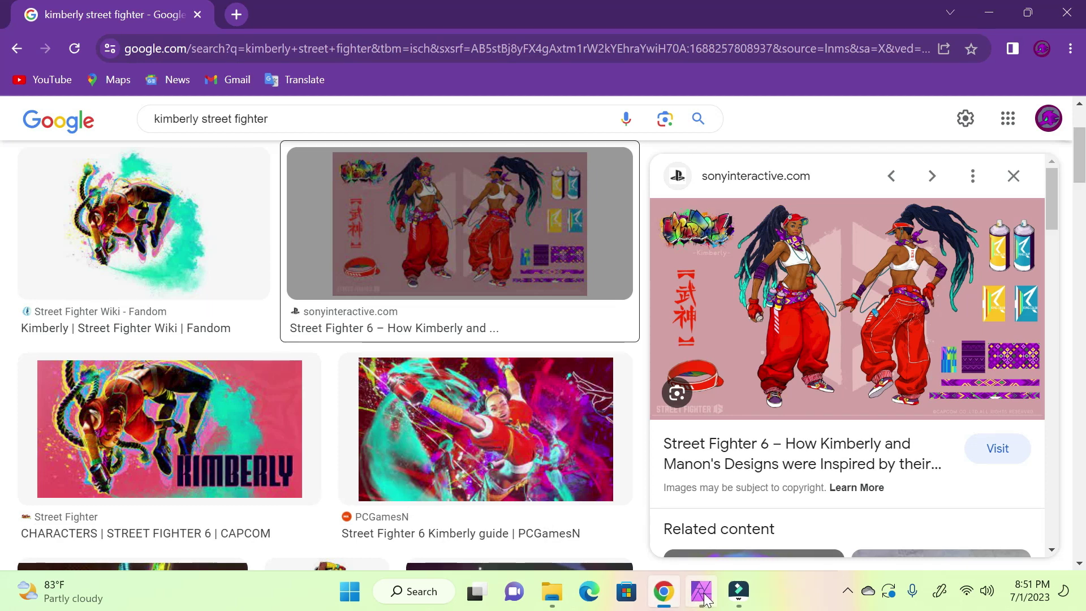
click(700, 599)
scroll(489, 315, up, 2)
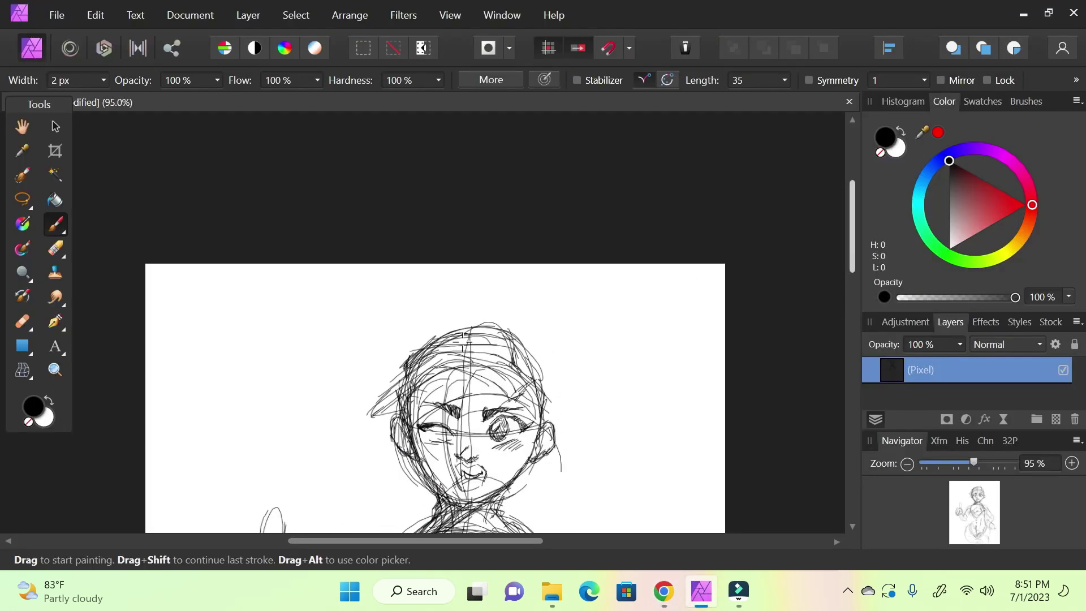
mouse_move(542, 390)
mouse_down()
mouse_move(495, 330)
mouse_move(539, 365)
mouse_move(479, 328)
mouse_move(527, 329)
mouse_move(467, 311)
mouse_move(517, 324)
mouse_up()
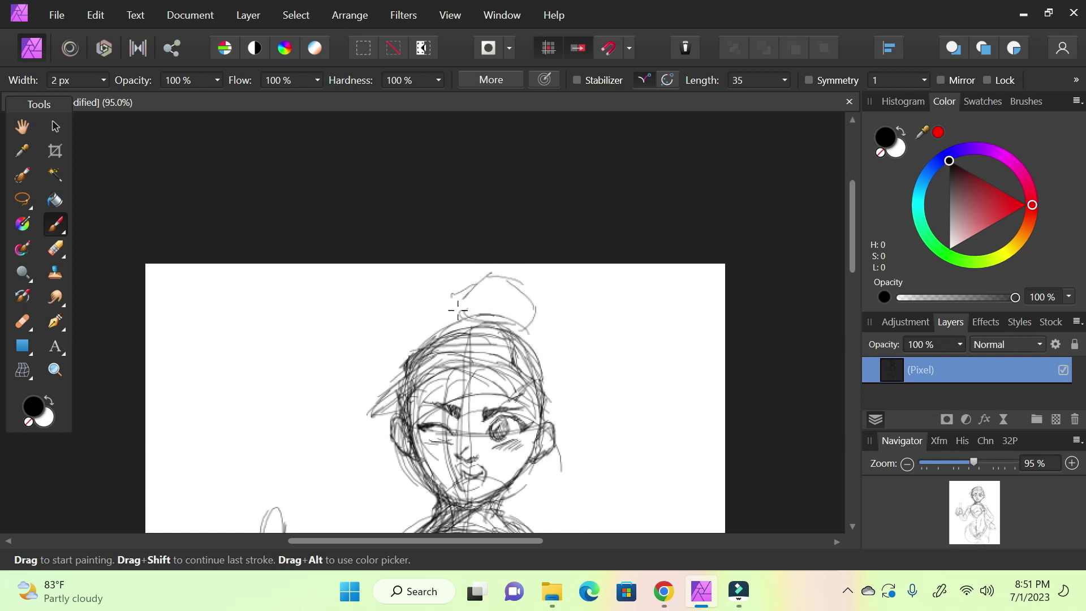
- Recheck the browser reference, then sketch the ponytail's upper outline sweeping down toward the page's right edge with a curled tip
click(666, 594)
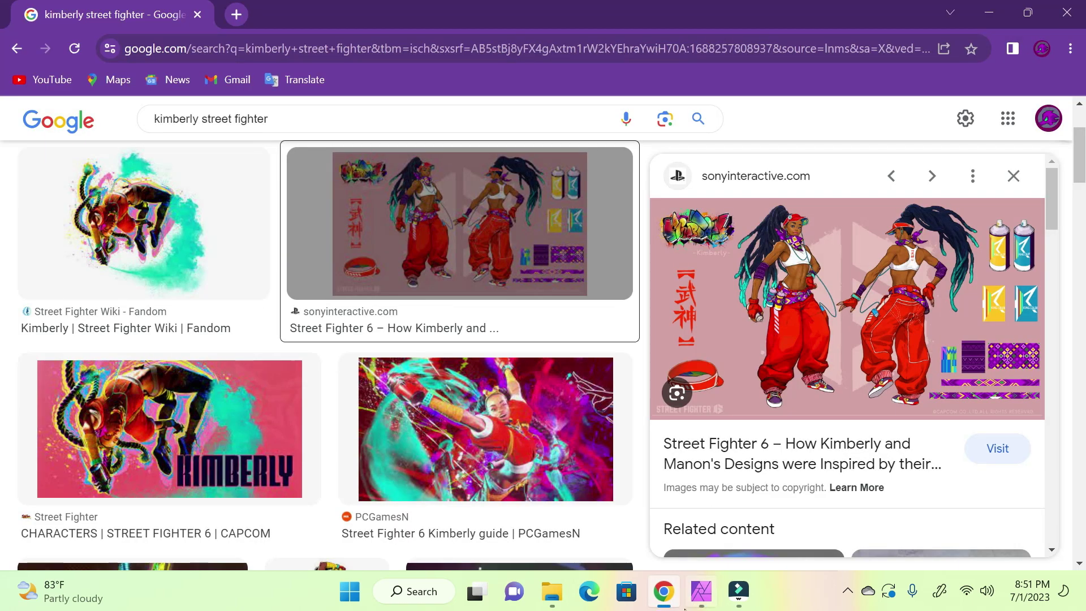
click(691, 596)
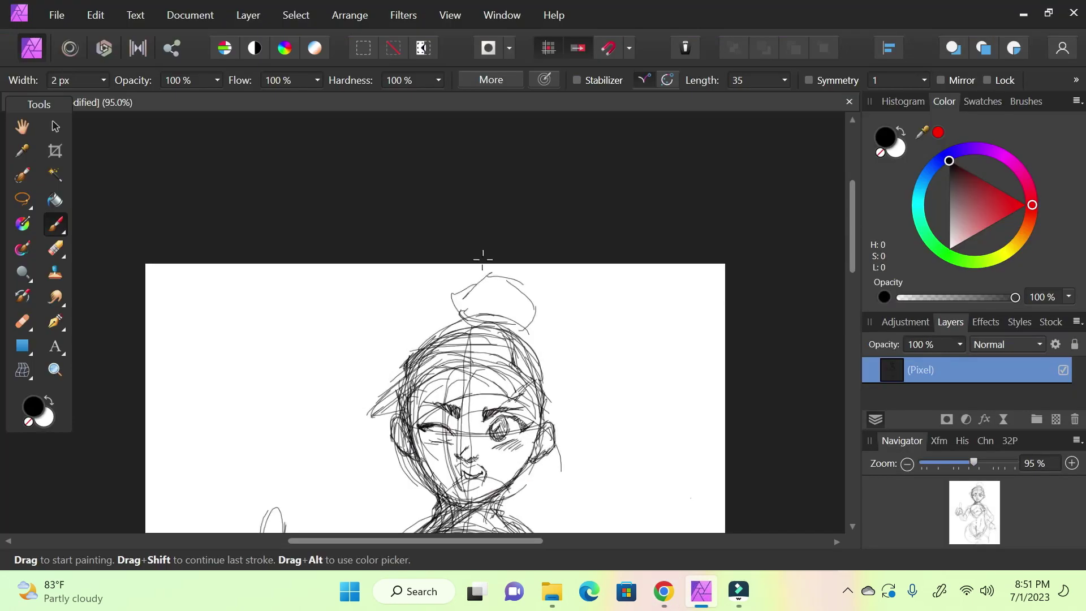
mouse_move(571, 297)
mouse_down()
mouse_move(597, 399)
mouse_move(588, 379)
mouse_move(693, 428)
mouse_up()
mouse_move(636, 398)
mouse_down()
mouse_move(708, 439)
mouse_move(718, 487)
mouse_move(693, 514)
mouse_move(705, 494)
mouse_move(701, 519)
mouse_move(701, 465)
mouse_move(640, 446)
mouse_move(656, 454)
mouse_move(606, 407)
mouse_up()
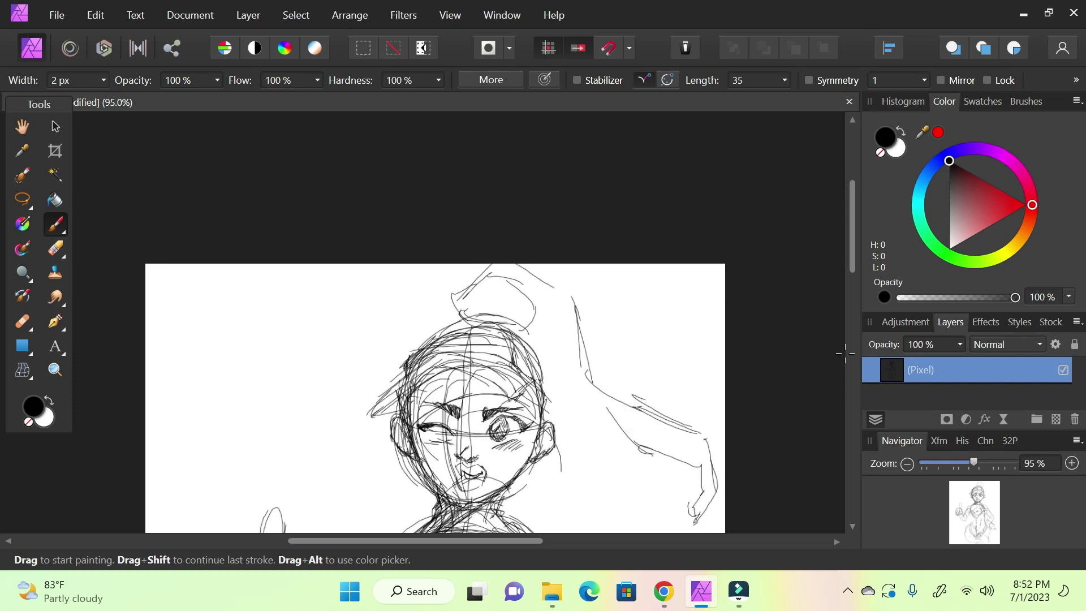
scroll(650, 323, down, 5)
drag(640, 305, 620, 287)
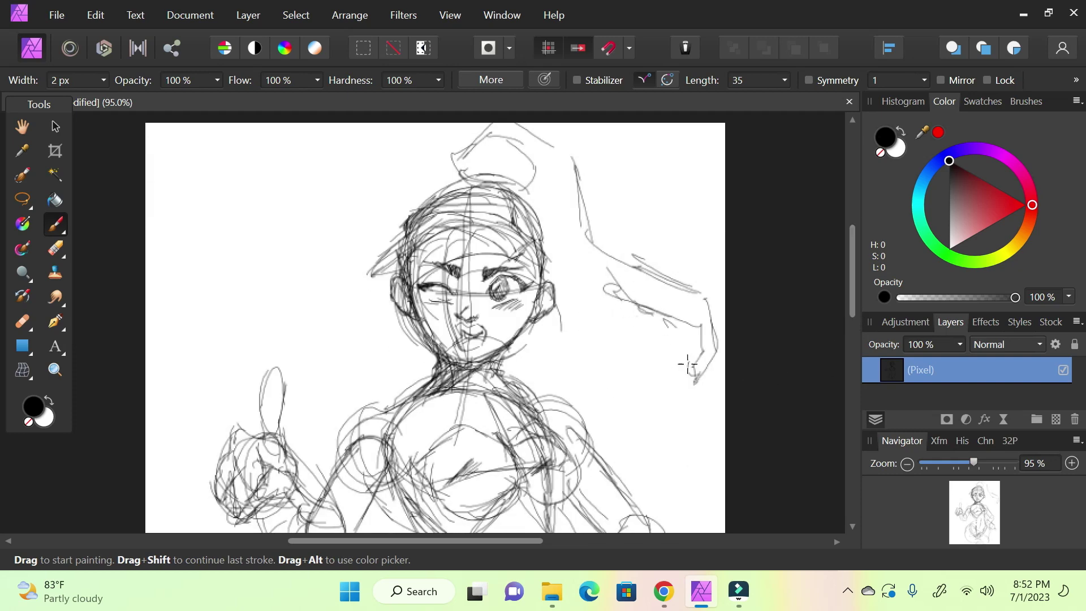
- Recheck the browser reference, then sketch a second long ponytail lock hanging beside the right shoulder and ending in a point
click(664, 591)
click(664, 591)
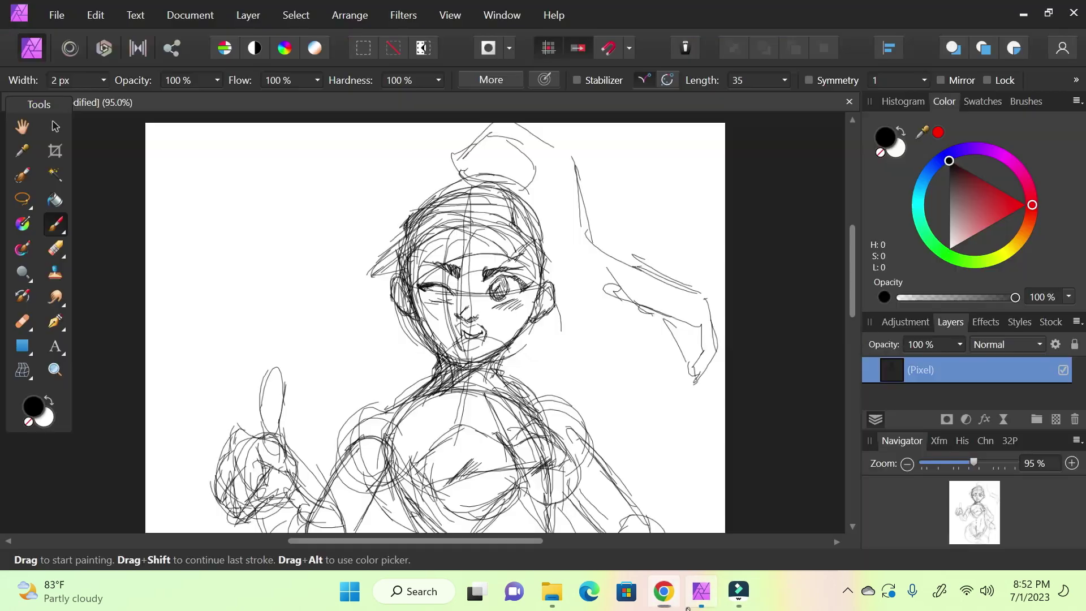
drag(651, 307, 679, 368)
mouse_move(683, 412)
mouse_down()
mouse_move(678, 440)
mouse_move(708, 484)
mouse_move(686, 511)
mouse_up()
mouse_move(660, 460)
mouse_down()
mouse_move(692, 505)
mouse_move(657, 442)
mouse_move(656, 369)
mouse_up()
drag(654, 364, 614, 307)
drag(615, 309, 611, 386)
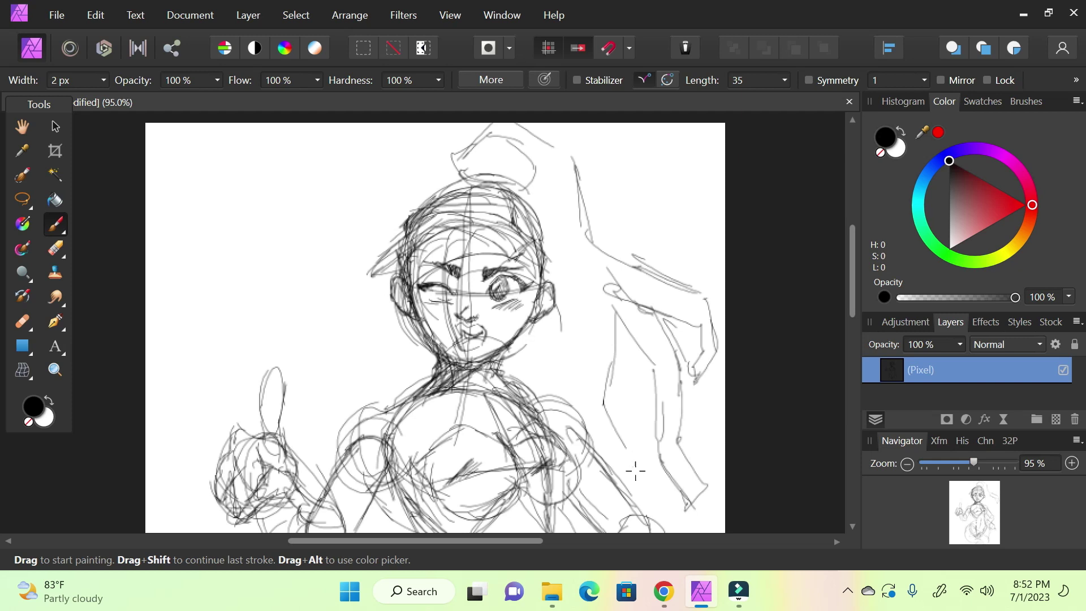
- Sketch the ponytail's inner edge and jagged strands between the neck and right arm, then recheck the browser reference
scroll(849, 331, down, 3)
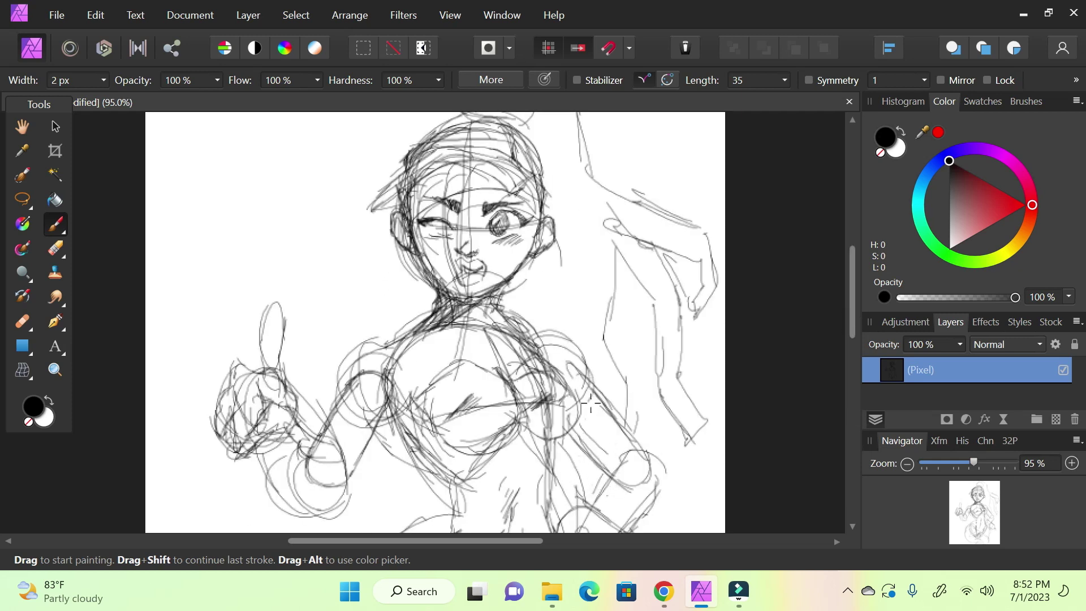
mouse_move(594, 400)
mouse_down()
mouse_move(584, 254)
mouse_move(566, 345)
mouse_up()
mouse_move(991, 519)
mouse_down()
mouse_move(973, 495)
mouse_move(984, 532)
mouse_move(970, 489)
mouse_move(968, 508)
mouse_move(967, 497)
mouse_move(982, 512)
mouse_move(980, 498)
mouse_move(973, 512)
mouse_move(967, 500)
mouse_move(971, 521)
mouse_move(961, 511)
mouse_up()
click(665, 590)
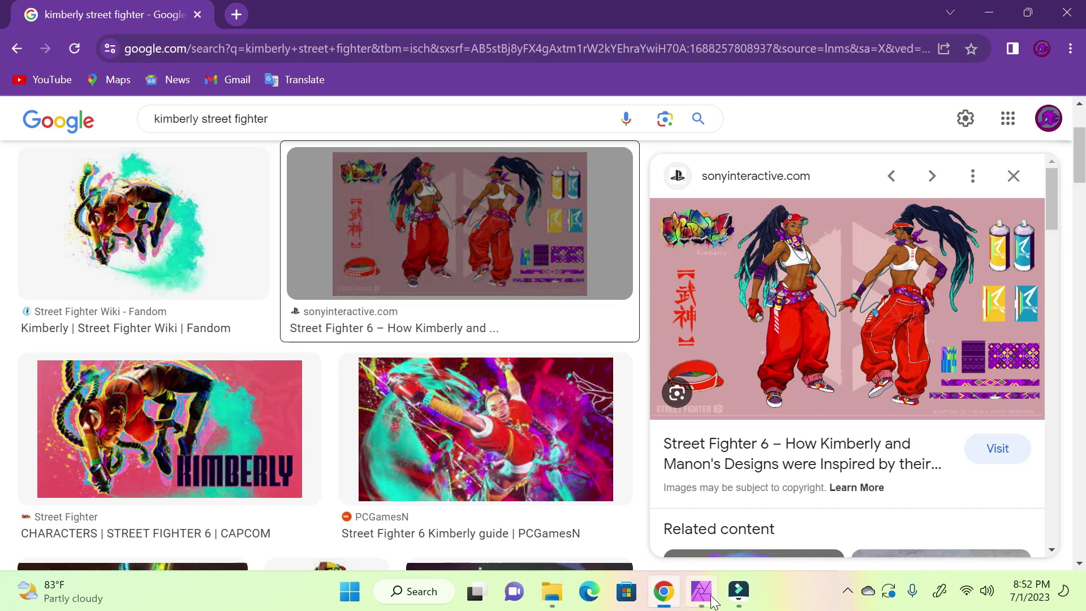
click(707, 598)
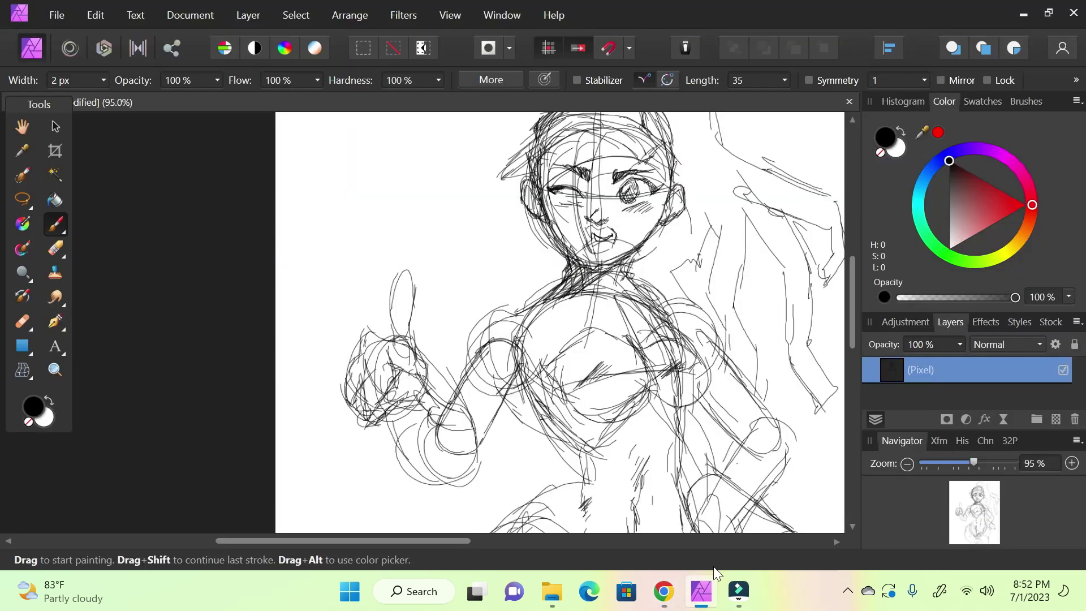
- Sketch the scarf's folds at the neck, recheck the browser reference, then sketch the bow's two pointed ends beside the neck
mouse_move(627, 281)
mouse_down()
mouse_move(596, 268)
mouse_move(620, 267)
mouse_move(634, 244)
mouse_move(664, 285)
mouse_move(646, 355)
mouse_move(571, 301)
mouse_move(596, 316)
mouse_move(545, 304)
mouse_up()
mouse_move(560, 258)
mouse_down()
mouse_move(538, 242)
mouse_move(535, 256)
mouse_move(555, 286)
mouse_move(542, 268)
mouse_move(556, 245)
mouse_move(539, 242)
mouse_move(530, 271)
mouse_up()
drag(968, 502, 955, 510)
click(666, 604)
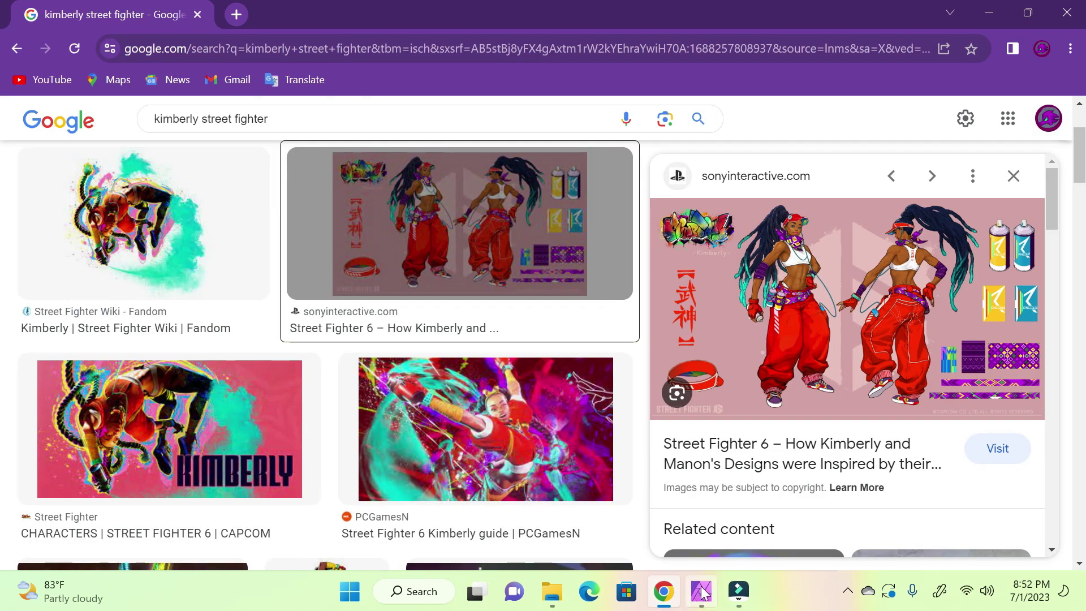
click(700, 598)
scroll(858, 307, up, 3)
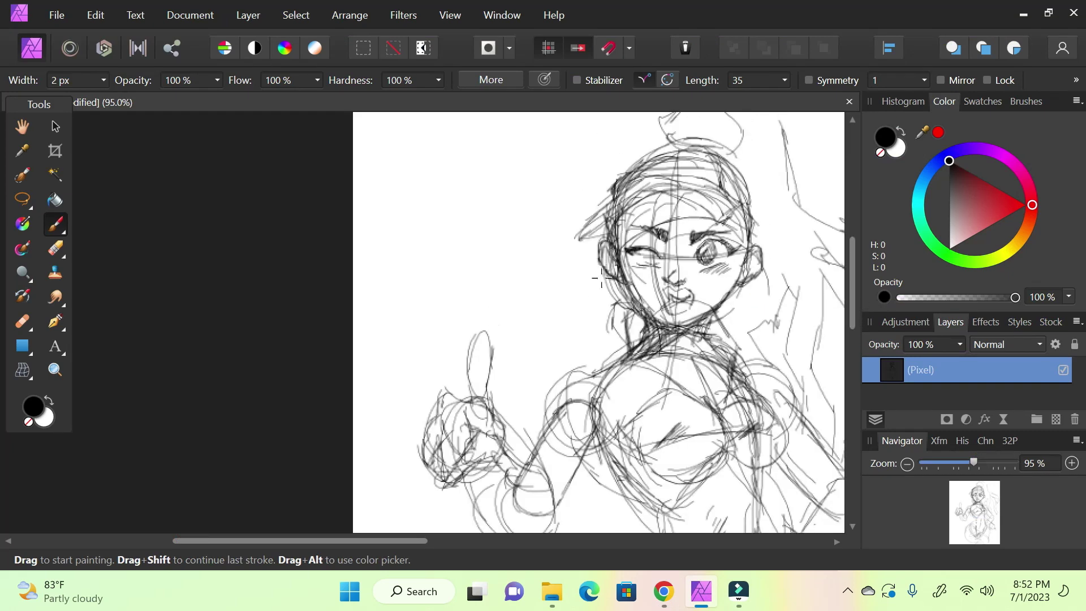
mouse_move(584, 269)
mouse_down()
mouse_move(559, 267)
mouse_move(578, 305)
mouse_move(616, 309)
mouse_move(565, 312)
mouse_move(575, 308)
mouse_move(544, 342)
mouse_move(561, 356)
mouse_move(612, 345)
mouse_move(545, 336)
mouse_move(595, 358)
mouse_up()
drag(588, 358, 624, 336)
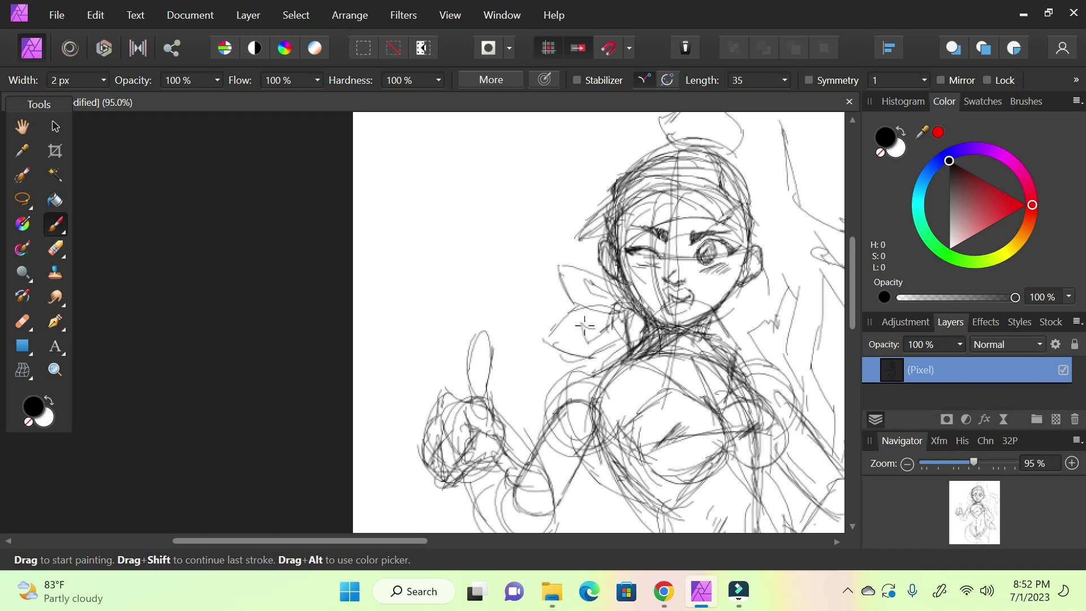
- Recheck the browser reference, then sketch the crop top's edges across the chest and reinforce the waist contour below it
drag(955, 529, 967, 506)
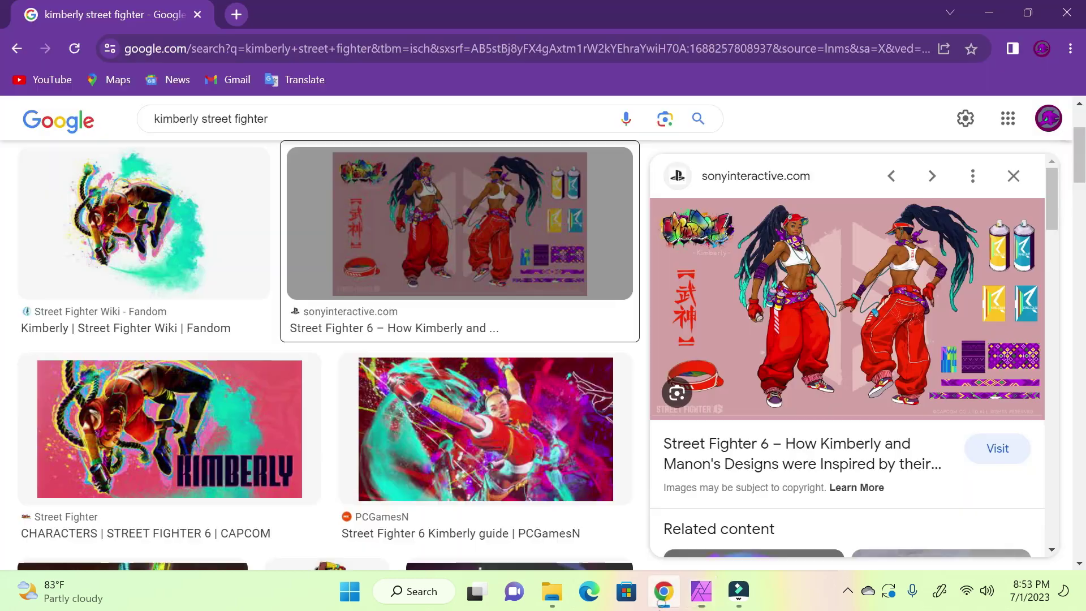
click(664, 592)
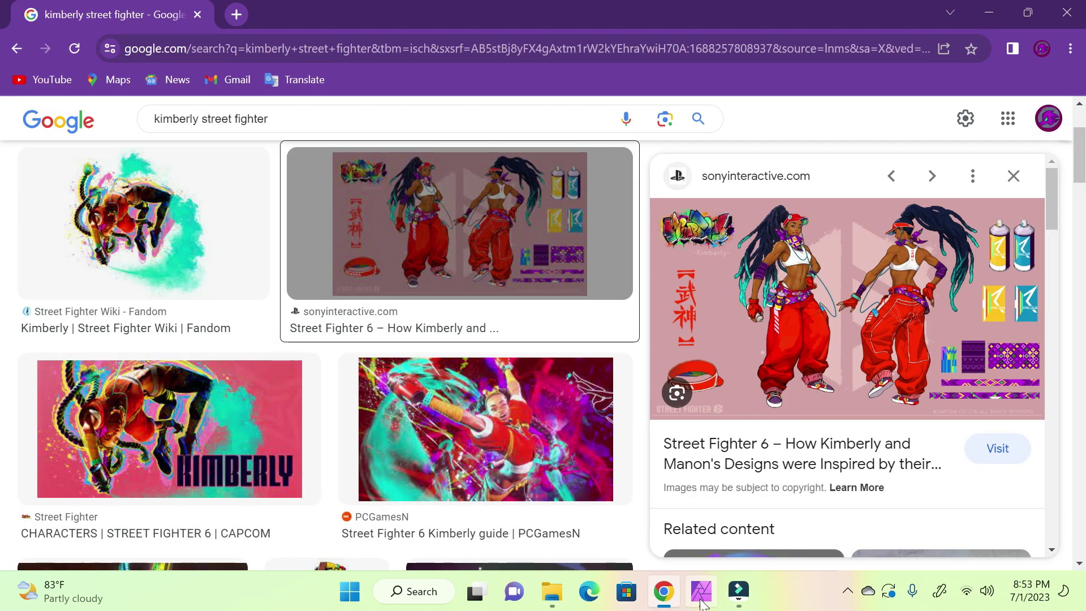
click(702, 601)
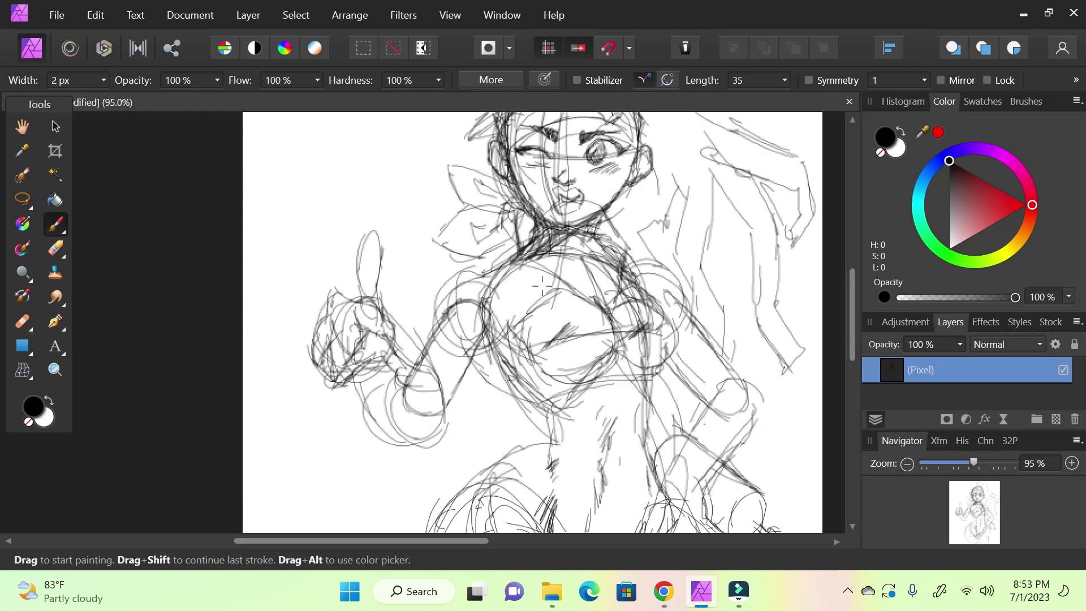
click(700, 604)
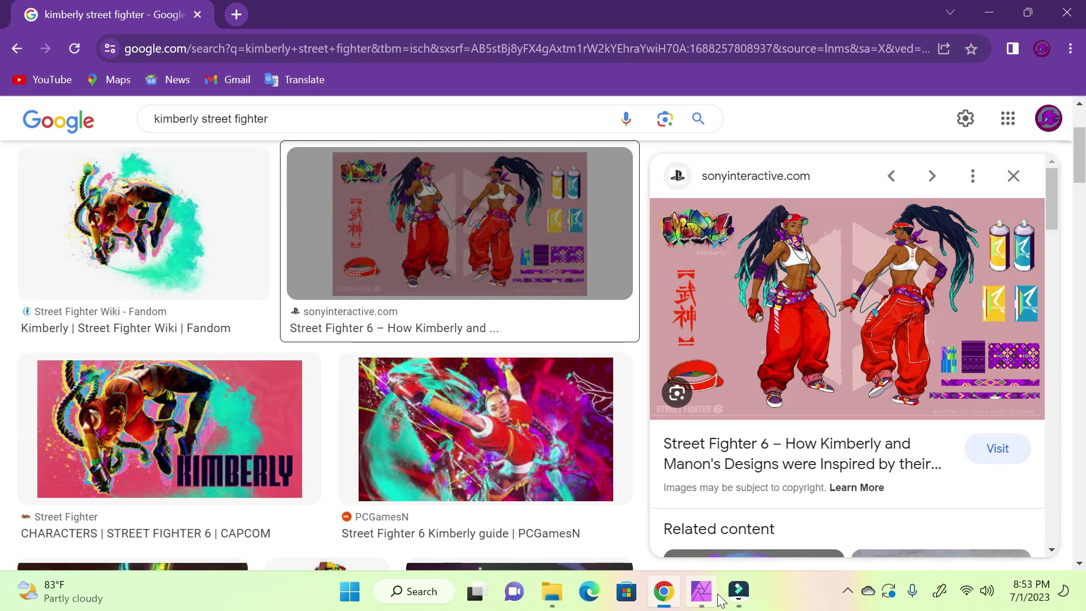
click(702, 601)
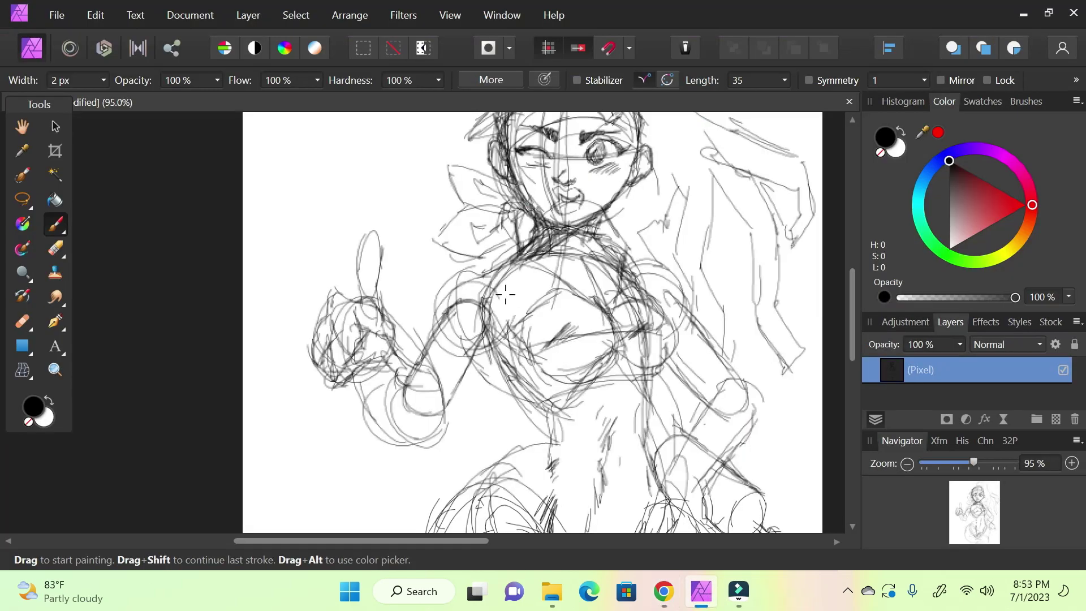
mouse_move(537, 305)
mouse_down()
mouse_move(522, 274)
mouse_move(539, 316)
mouse_move(523, 396)
mouse_move(484, 373)
mouse_move(539, 419)
mouse_move(532, 407)
mouse_move(602, 386)
mouse_move(581, 389)
mouse_move(659, 378)
mouse_up()
mouse_move(526, 403)
mouse_down()
mouse_move(538, 429)
mouse_move(500, 467)
mouse_up()
mouse_move(969, 521)
mouse_down()
mouse_move(963, 510)
mouse_move(973, 533)
mouse_move(964, 524)
mouse_up()
- Recheck the browser reference, then sketch the curved waistband of the baggy pants across the hips
click(664, 592)
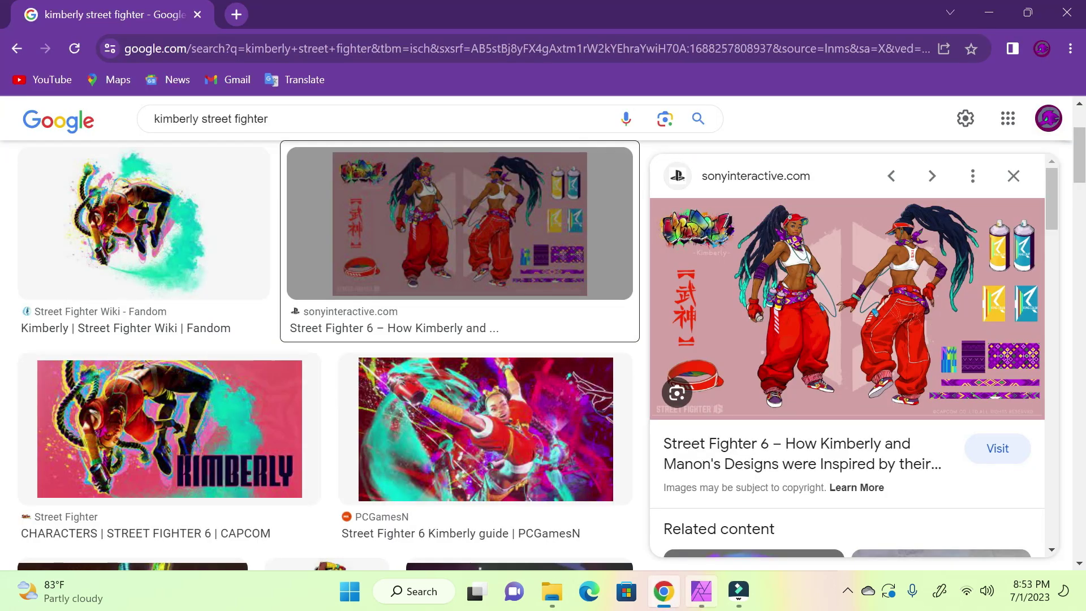
click(702, 602)
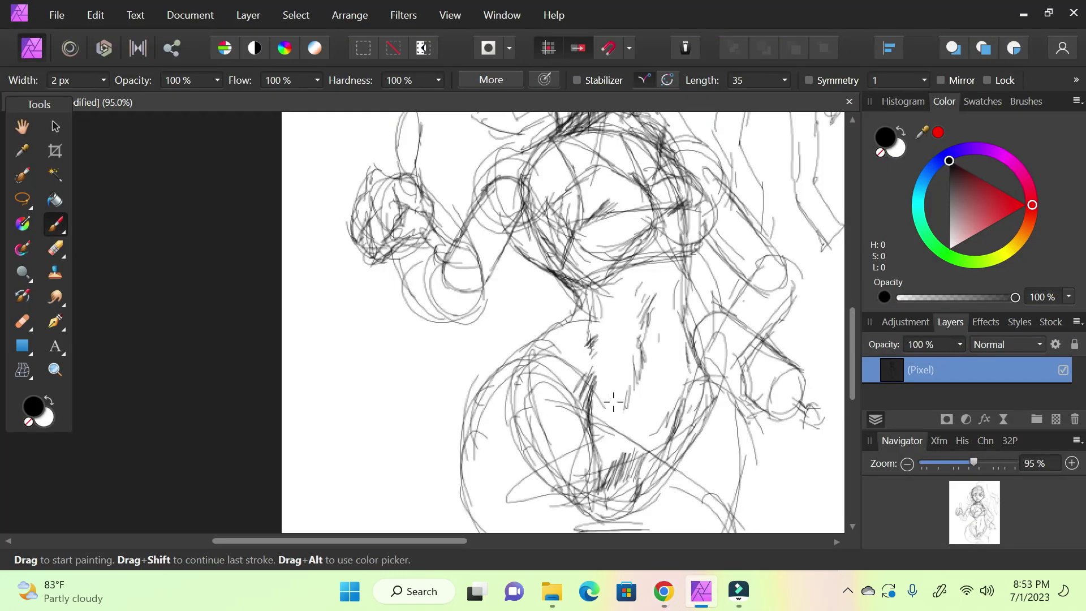
mouse_move(609, 388)
mouse_down()
mouse_move(598, 402)
mouse_move(712, 375)
mouse_up()
drag(615, 407, 636, 413)
drag(515, 339, 567, 383)
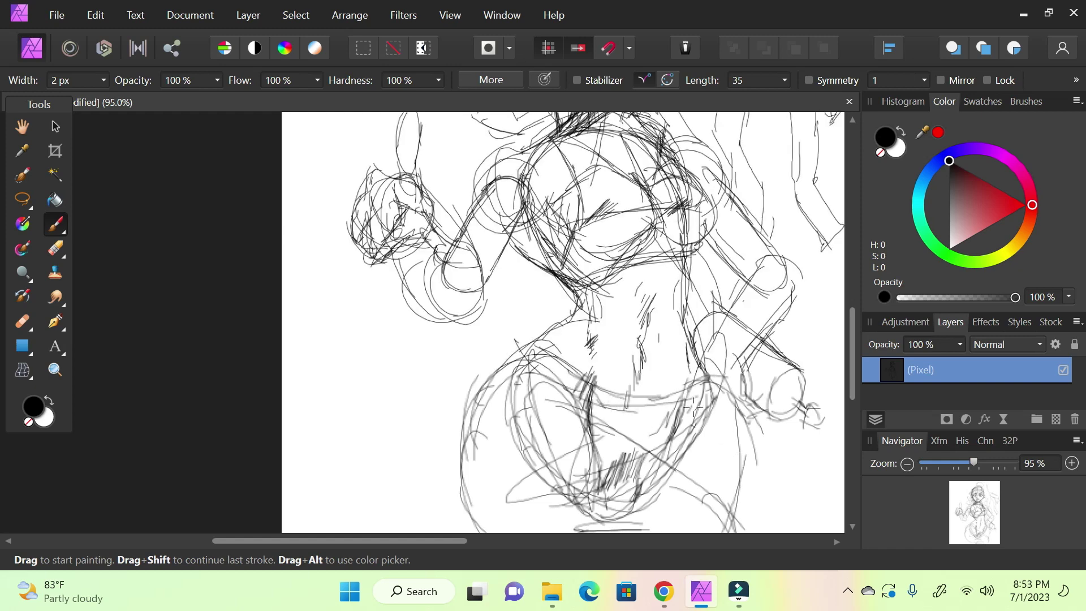
- Sketch long diagonal fabric folds down the thigh and strengthen the pants' edge at the hip on the raised-hand side
mouse_move(628, 399)
mouse_down()
mouse_move(568, 420)
mouse_move(466, 515)
mouse_up()
drag(459, 461, 477, 462)
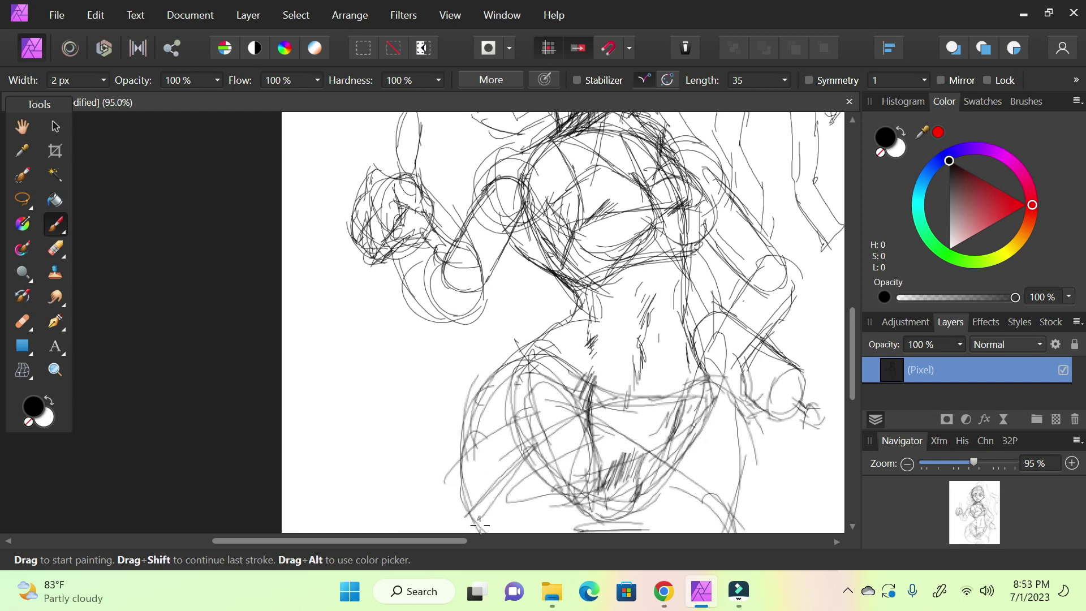
mouse_move(712, 396)
mouse_down()
mouse_move(583, 444)
mouse_move(509, 530)
mouse_move(478, 496)
mouse_up()
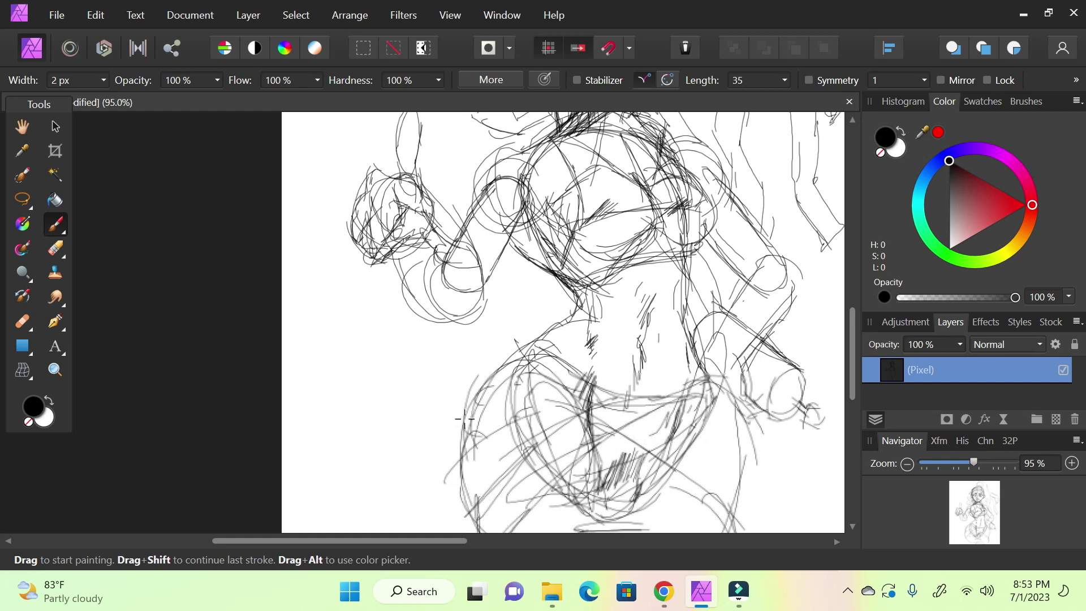
mouse_move(512, 347)
mouse_down()
mouse_move(586, 409)
mouse_move(588, 391)
mouse_up()
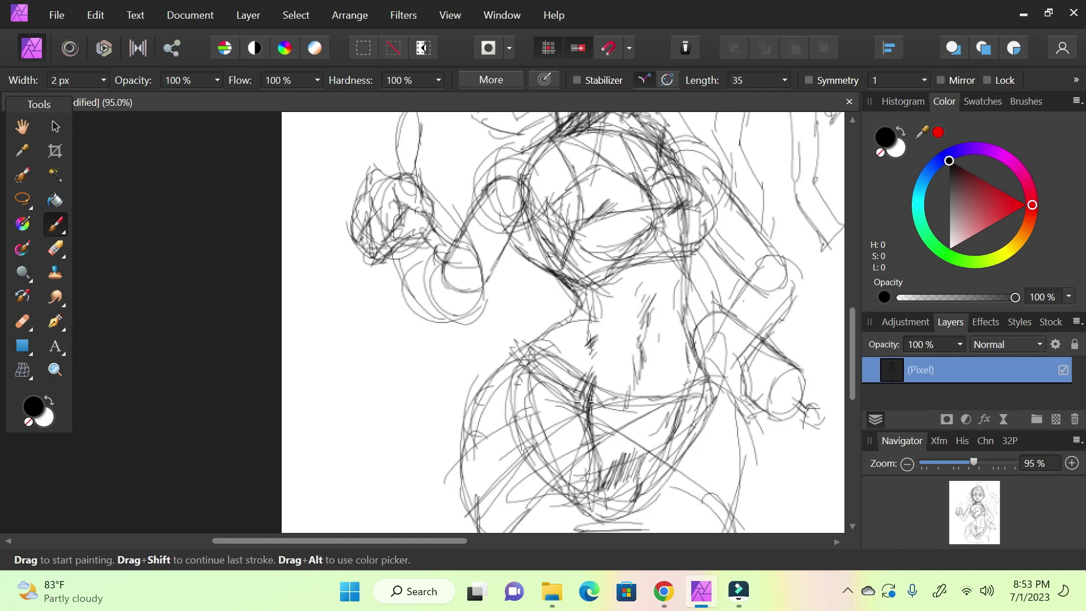
- Recheck the browser reference, then sketch the hip detail and the rounded lower end of the pants' thigh near the page's bottom edge
click(663, 600)
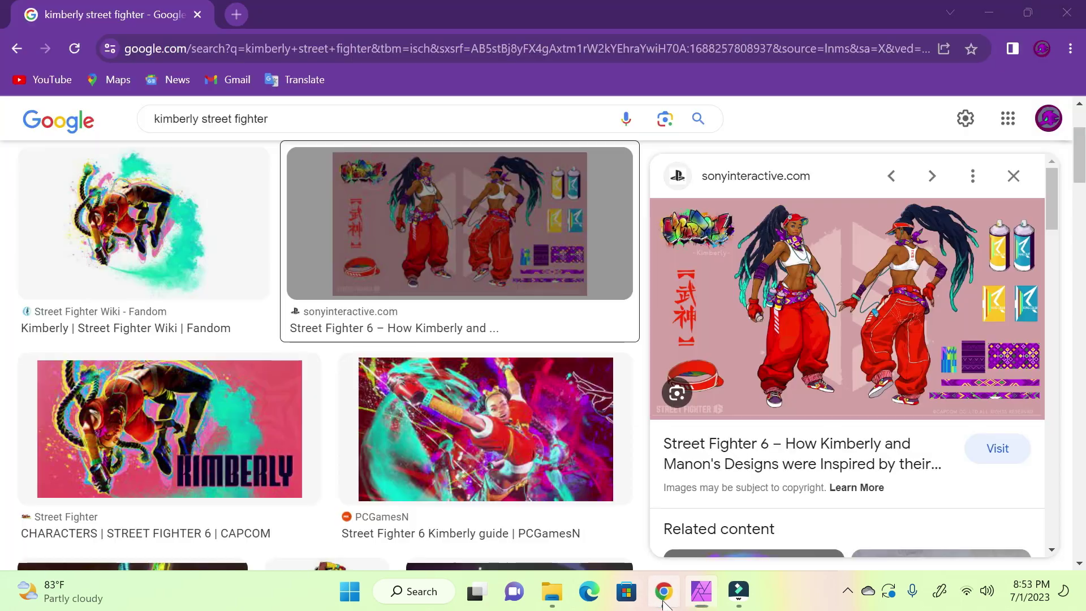
mouse_move(724, 598)
click(704, 596)
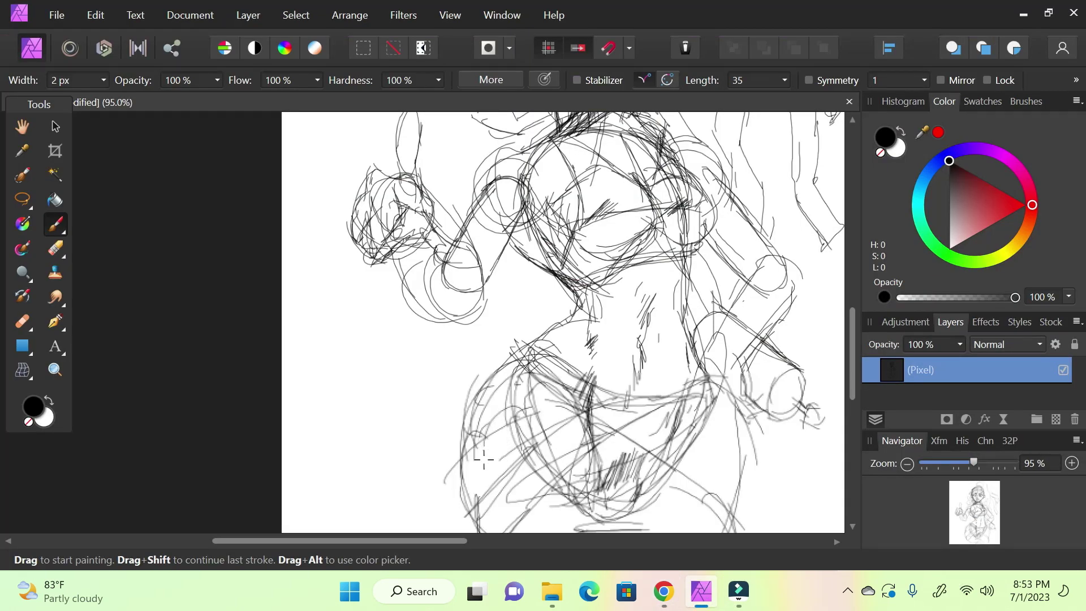
mouse_move(585, 479)
mouse_down()
mouse_move(527, 416)
mouse_move(508, 475)
mouse_move(532, 420)
mouse_move(489, 415)
mouse_up()
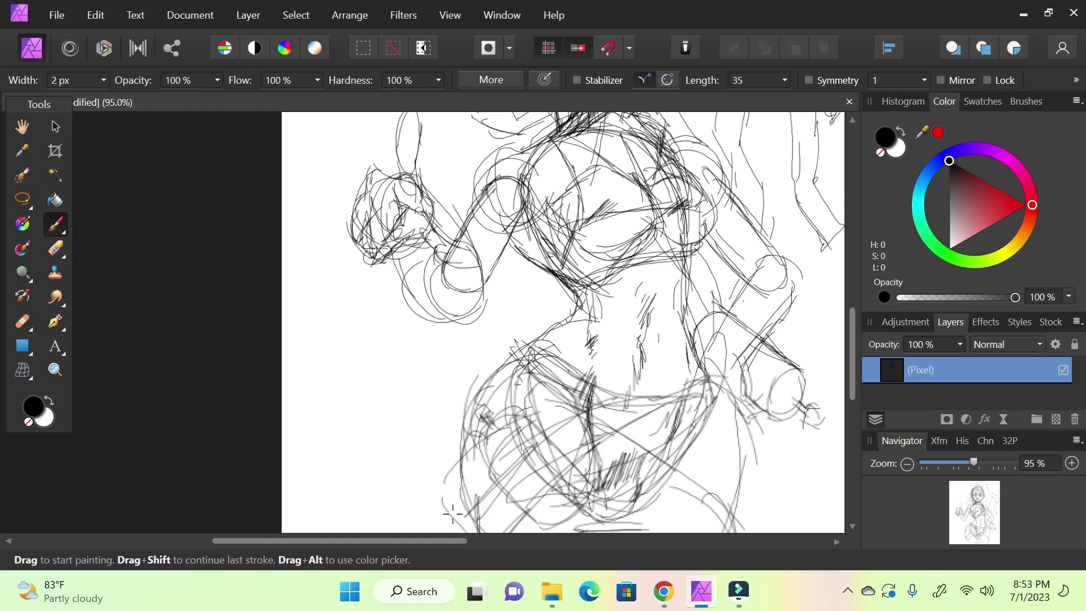
scroll(857, 380, down, 2)
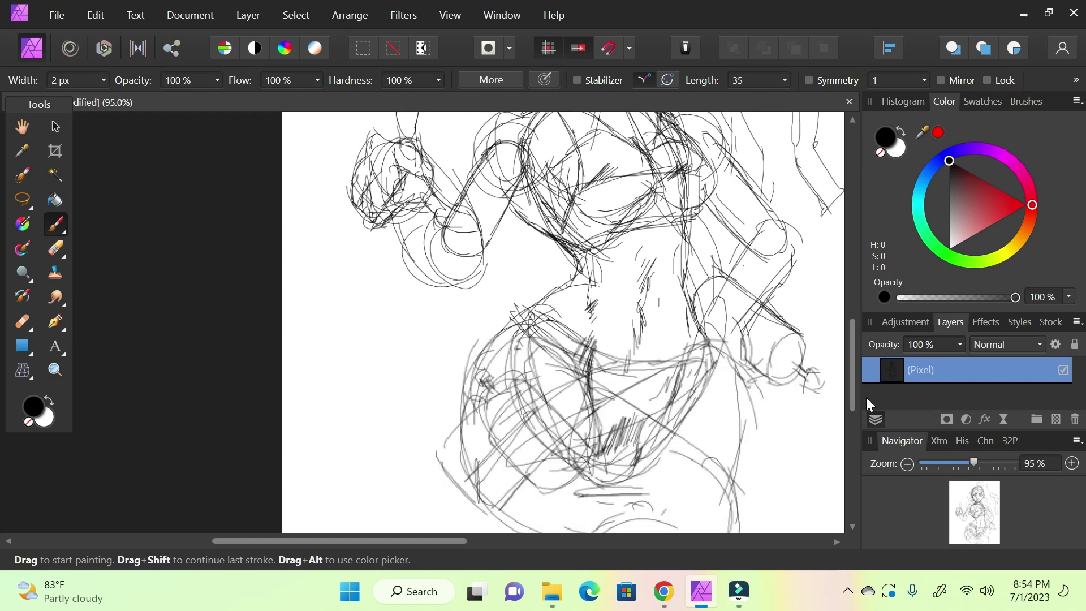
scroll(836, 425, down, 4)
mouse_move(429, 324)
mouse_down()
mouse_move(486, 402)
mouse_move(529, 357)
mouse_move(464, 294)
mouse_move(427, 331)
mouse_move(477, 304)
mouse_up()
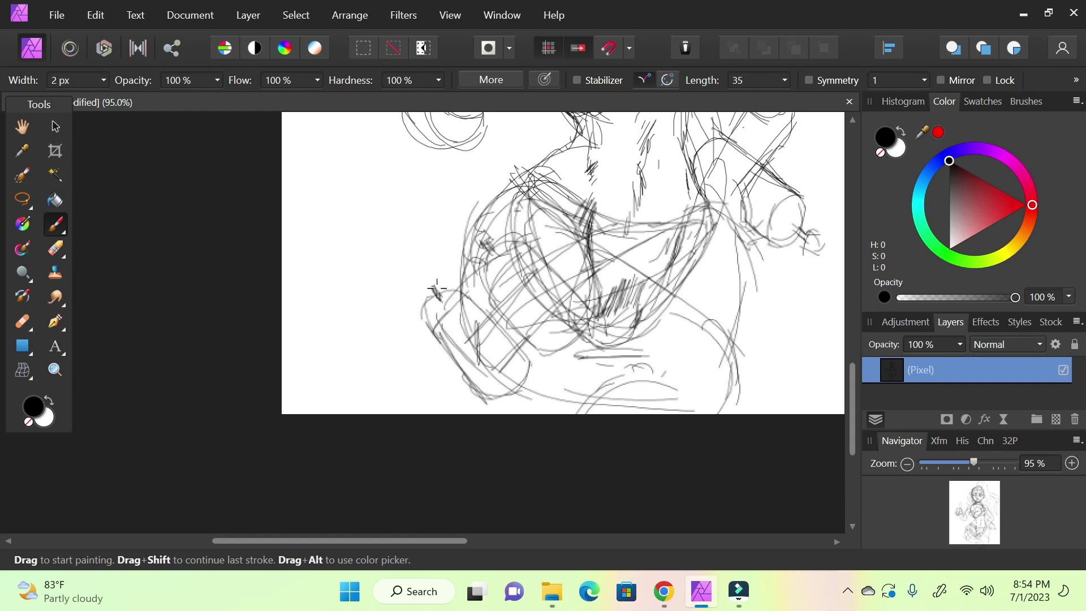
- Lower the sketch layer's opacity to 30% and add a new pixel layer above it
mouse_move(982, 511)
mouse_down()
mouse_move(981, 536)
mouse_move(979, 488)
mouse_move(977, 524)
mouse_move(974, 500)
mouse_up()
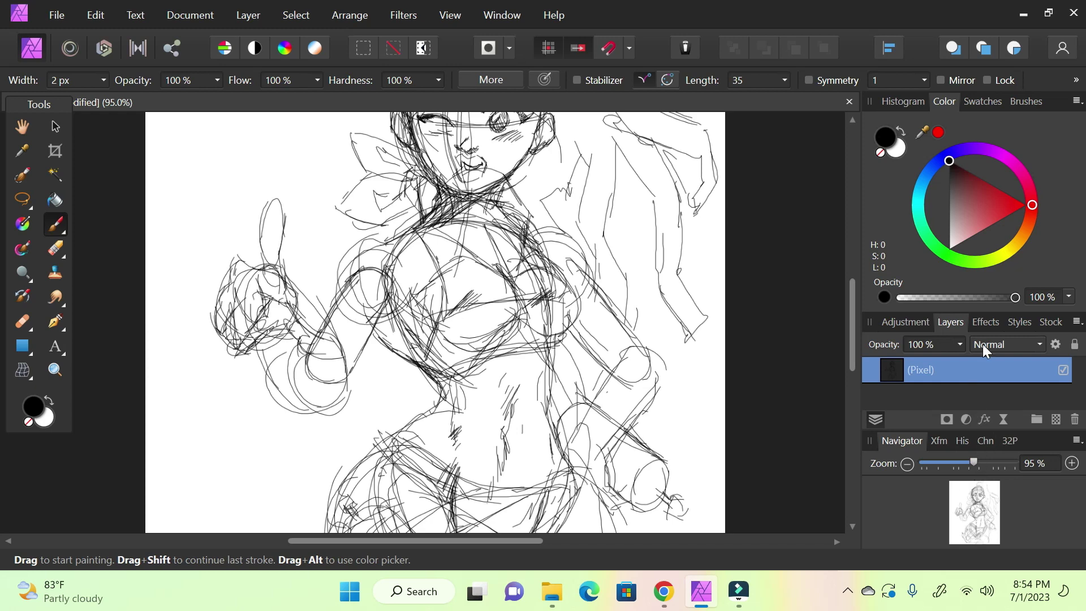
mouse_move(956, 500)
mouse_down()
mouse_move(966, 532)
mouse_move(974, 503)
mouse_up()
click(931, 342)
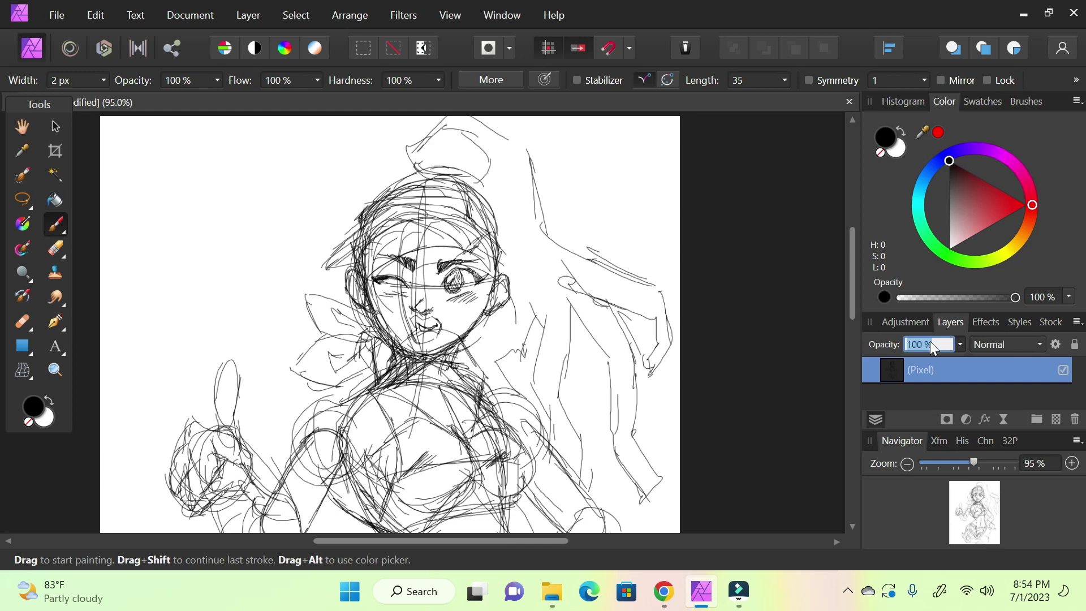
text(30)
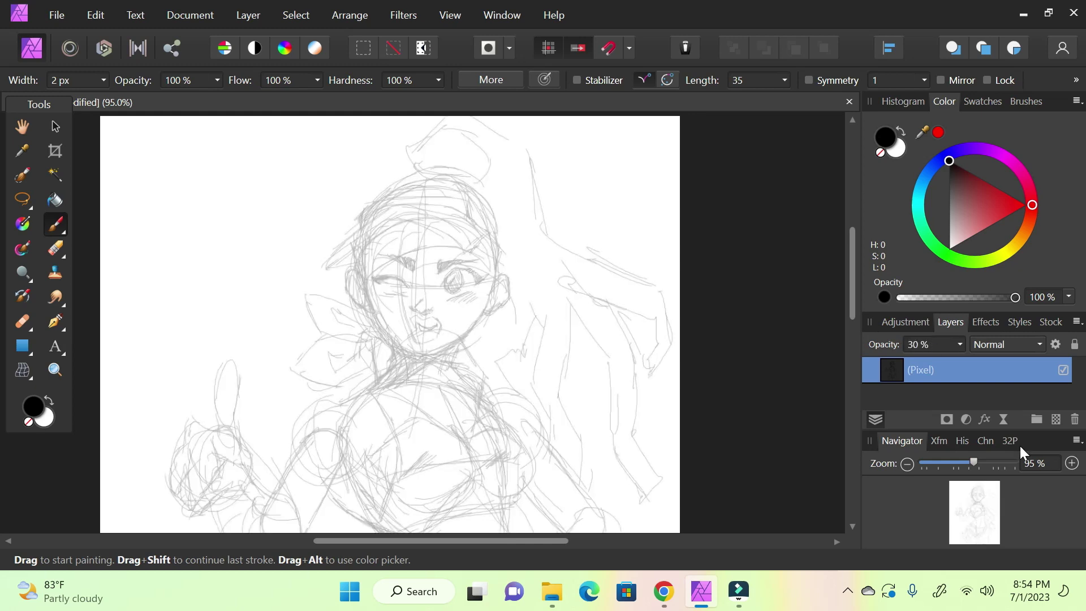
click(1053, 423)
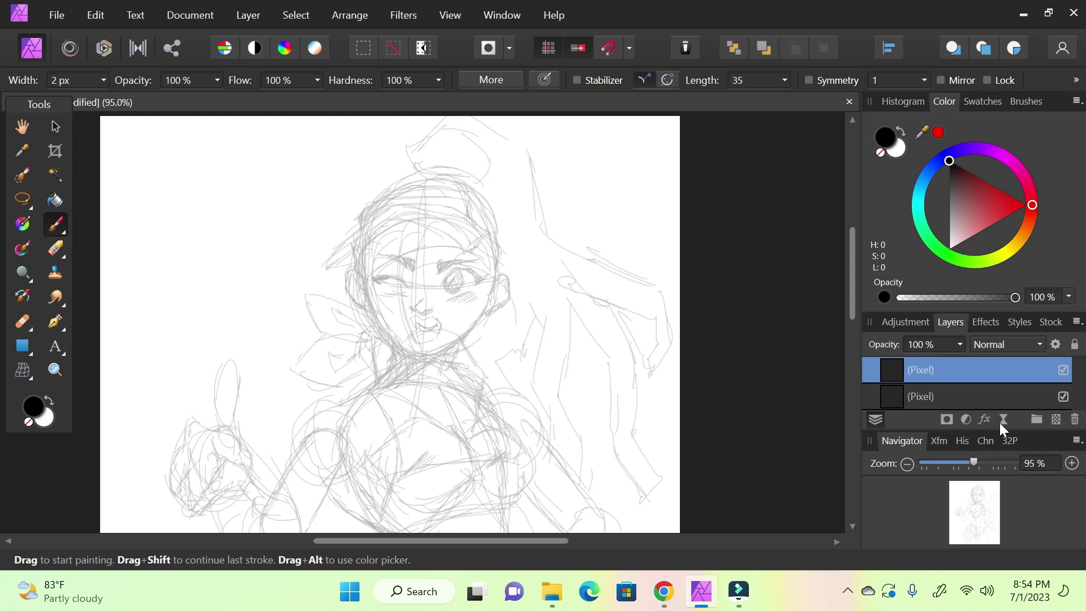
- Set the brush width to 4 px and enable the stroke Stabilizer for inking
click(75, 84)
text(4)
mouse_move(974, 463)
mouse_down()
mouse_move(1005, 463)
mouse_move(994, 463)
mouse_up()
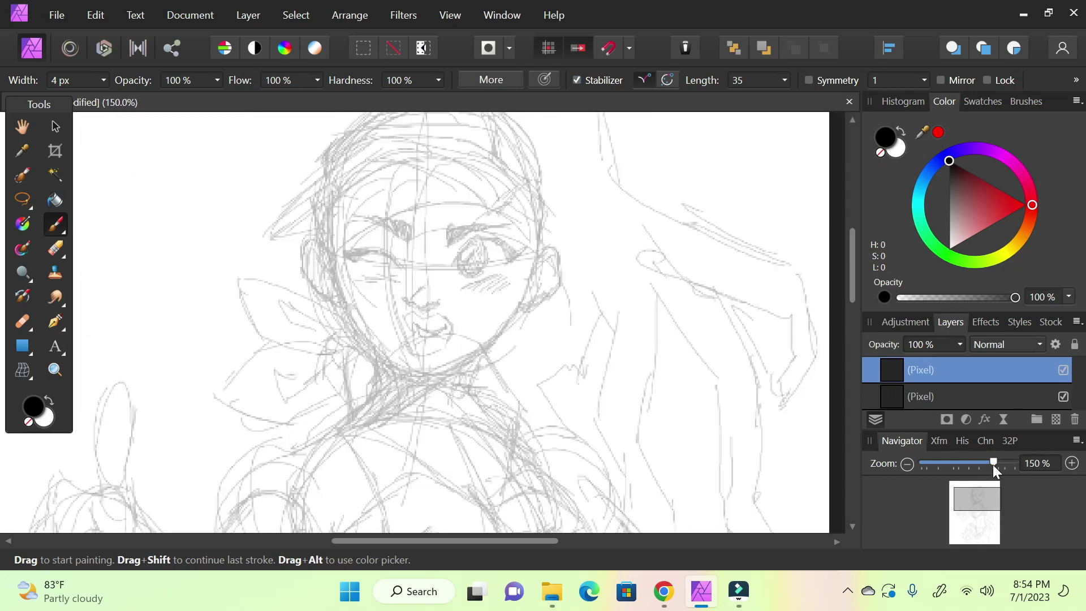
click(1077, 80)
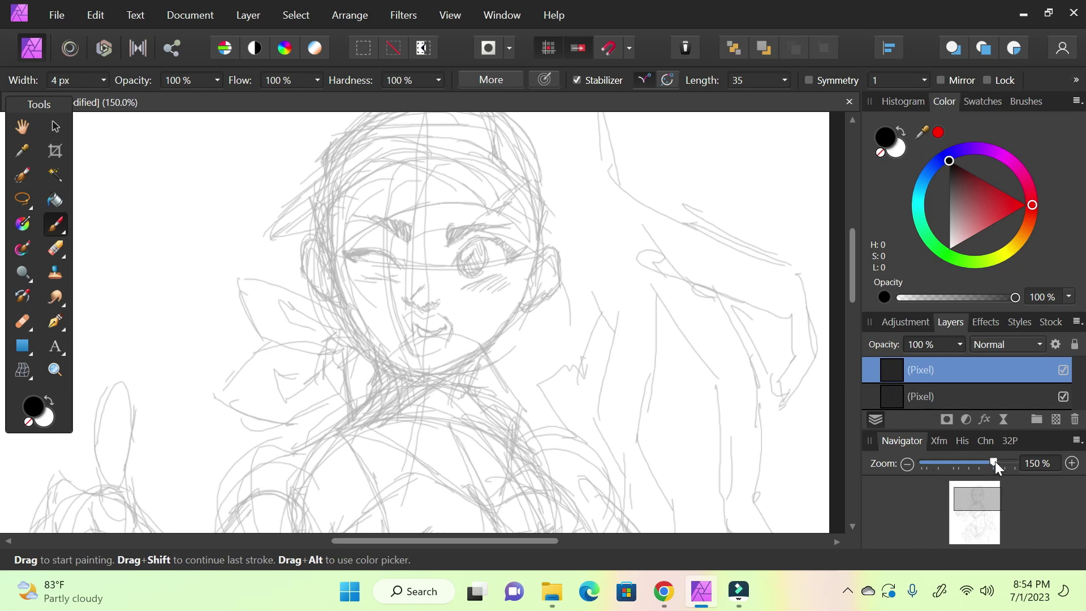
- Ink the underside of the nose, the small mouth opening and the full lip outline on the new layer at 324% zoom
drag(997, 460, 1000, 460)
drag(977, 496, 972, 496)
drag(998, 460, 1000, 462)
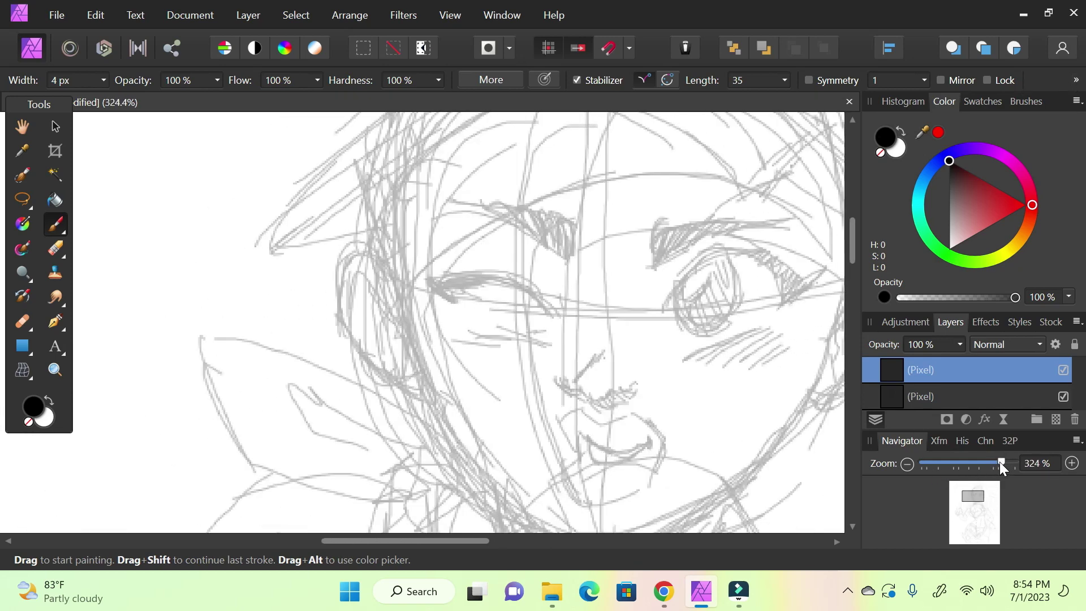
mouse_move(562, 380)
mouse_down()
mouse_move(584, 412)
mouse_move(603, 393)
mouse_move(622, 413)
mouse_move(652, 379)
mouse_move(666, 395)
mouse_move(668, 358)
mouse_up()
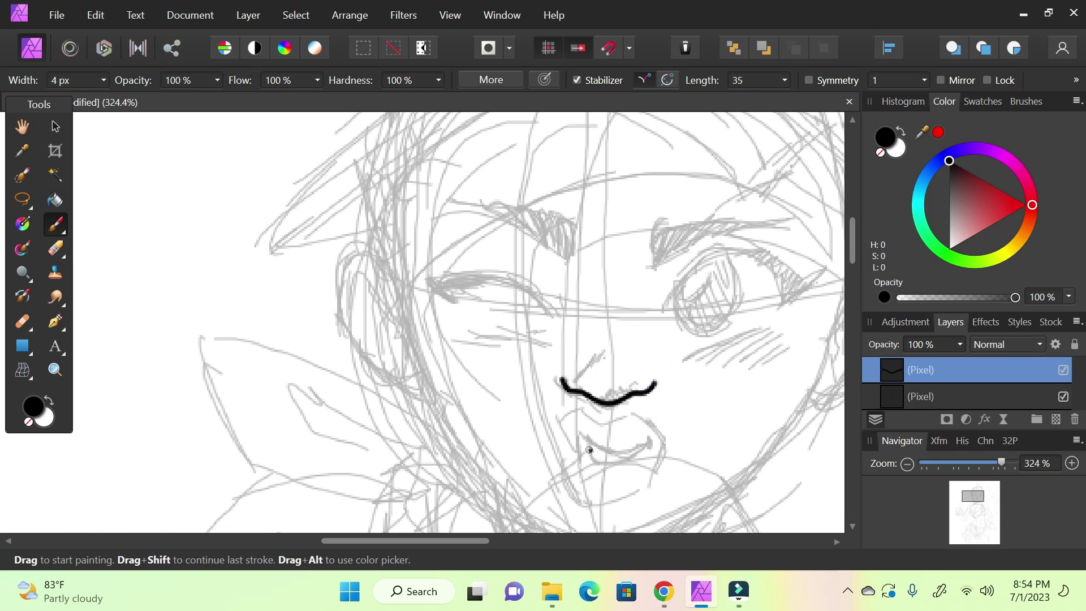
mouse_move(584, 437)
mouse_down()
mouse_move(617, 457)
mouse_move(670, 427)
mouse_up()
mouse_move(588, 445)
mouse_down()
mouse_move(608, 478)
mouse_move(668, 426)
mouse_up()
mouse_move(575, 449)
mouse_down()
mouse_move(558, 394)
mouse_move(602, 398)
mouse_move(636, 442)
mouse_move(637, 424)
mouse_move(673, 425)
mouse_move(676, 461)
mouse_move(619, 517)
mouse_move(555, 499)
mouse_move(550, 435)
mouse_move(572, 447)
mouse_move(598, 439)
mouse_move(561, 404)
mouse_up()
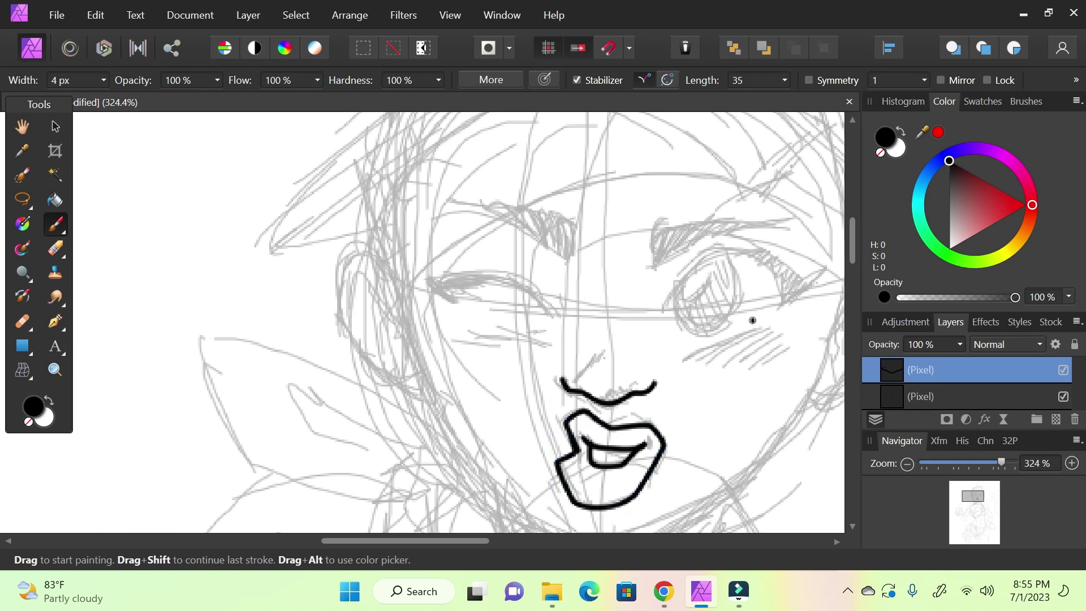
- Ink the winking eye's lid and the open eye's outline, pointed outer corner and oval iris
mouse_move(524, 286)
mouse_down()
mouse_move(481, 280)
mouse_move(427, 308)
mouse_move(404, 251)
mouse_move(447, 282)
mouse_move(476, 287)
mouse_move(480, 266)
mouse_move(509, 269)
mouse_move(579, 335)
mouse_move(520, 286)
mouse_up()
mouse_move(666, 308)
mouse_down()
mouse_move(683, 281)
mouse_move(750, 243)
mouse_move(806, 326)
mouse_move(822, 269)
mouse_move(769, 285)
mouse_move(775, 263)
mouse_move(716, 237)
mouse_move(676, 288)
mouse_move(667, 317)
mouse_move(629, 337)
mouse_move(699, 330)
mouse_move(725, 348)
mouse_move(788, 318)
mouse_move(809, 277)
mouse_up()
mouse_move(673, 315)
mouse_down()
mouse_move(693, 341)
mouse_move(725, 334)
mouse_move(736, 302)
mouse_move(724, 244)
mouse_move(692, 243)
mouse_move(692, 275)
mouse_move(666, 315)
mouse_move(718, 334)
mouse_up()
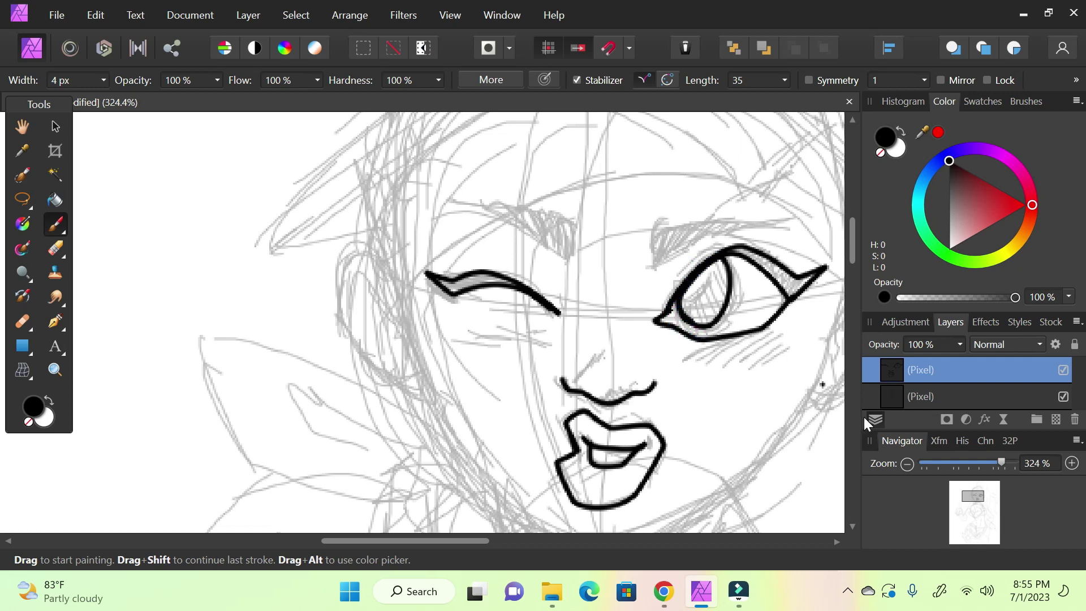
drag(670, 305, 670, 348)
- Ink the tapered outlines of both eyebrows with their notched inner ends
drag(980, 502, 977, 501)
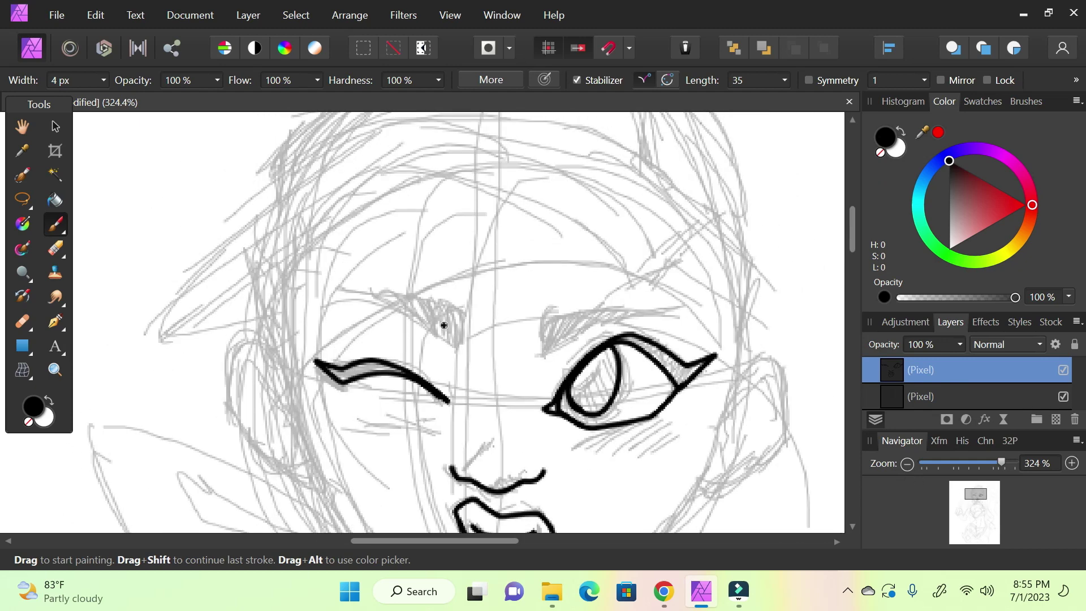
mouse_move(451, 343)
mouse_down()
mouse_move(470, 325)
mouse_move(467, 277)
mouse_move(446, 341)
mouse_move(445, 275)
mouse_move(428, 289)
mouse_move(310, 301)
mouse_move(391, 307)
mouse_move(455, 358)
mouse_move(478, 348)
mouse_move(467, 305)
mouse_up()
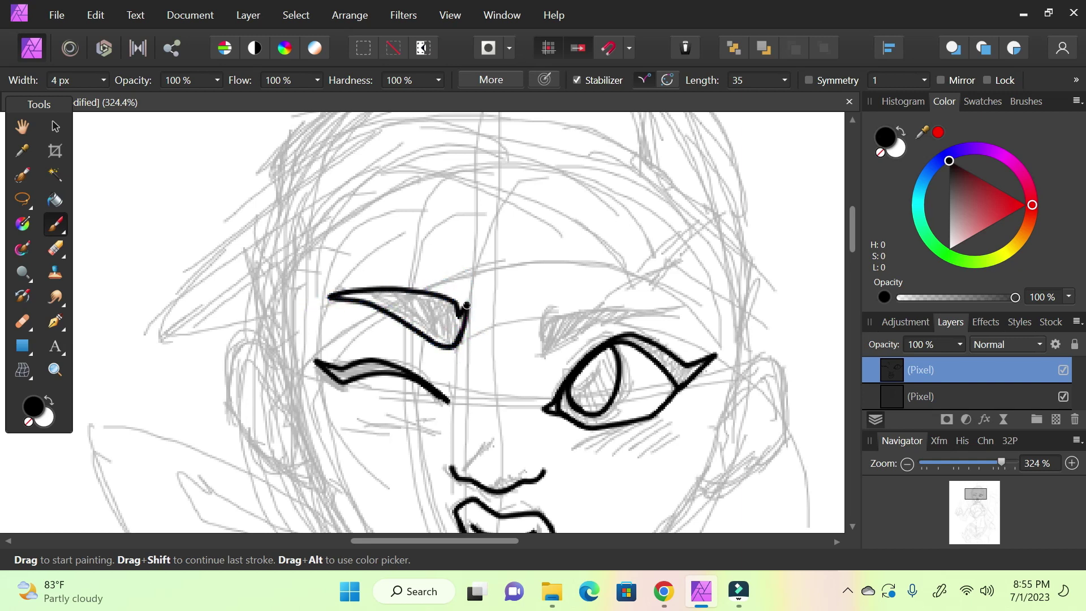
mouse_move(545, 300)
mouse_down()
mouse_move(538, 358)
mouse_move(565, 369)
mouse_move(590, 329)
mouse_move(617, 320)
mouse_move(715, 320)
mouse_move(630, 298)
mouse_move(534, 320)
mouse_move(543, 348)
mouse_move(540, 272)
mouse_move(546, 367)
mouse_up()
- Look over the raised hand and the browser reference, then return to a close-up of the inked eyes at 500% zoom
mouse_move(999, 465)
mouse_down()
mouse_move(987, 466)
mouse_move(997, 467)
mouse_up()
drag(969, 510, 972, 523)
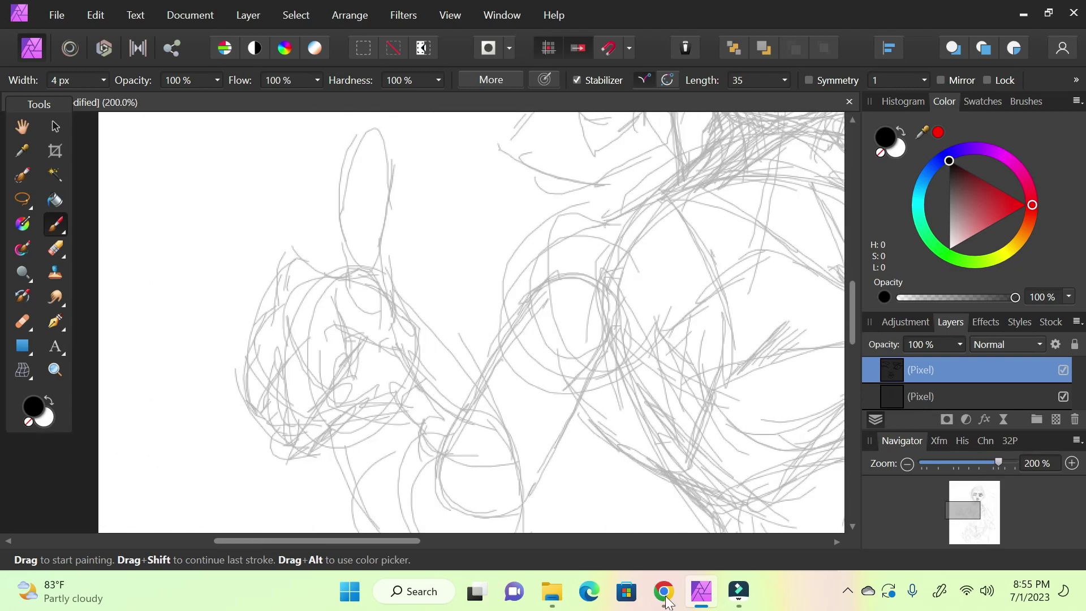
click(664, 592)
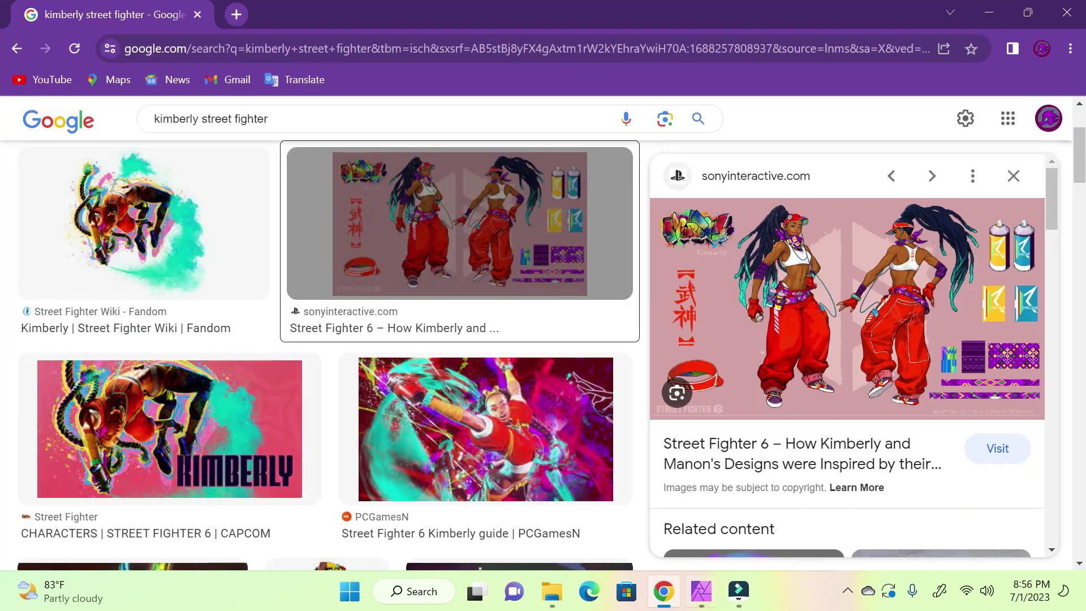
click(704, 602)
drag(968, 516, 964, 485)
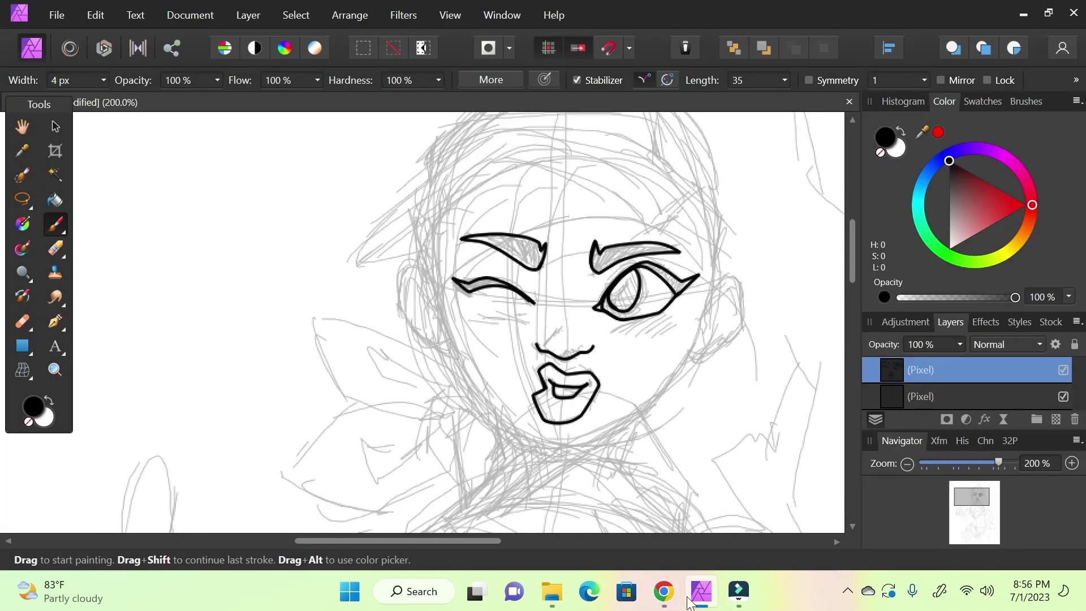
drag(999, 463, 1006, 462)
drag(971, 505, 979, 496)
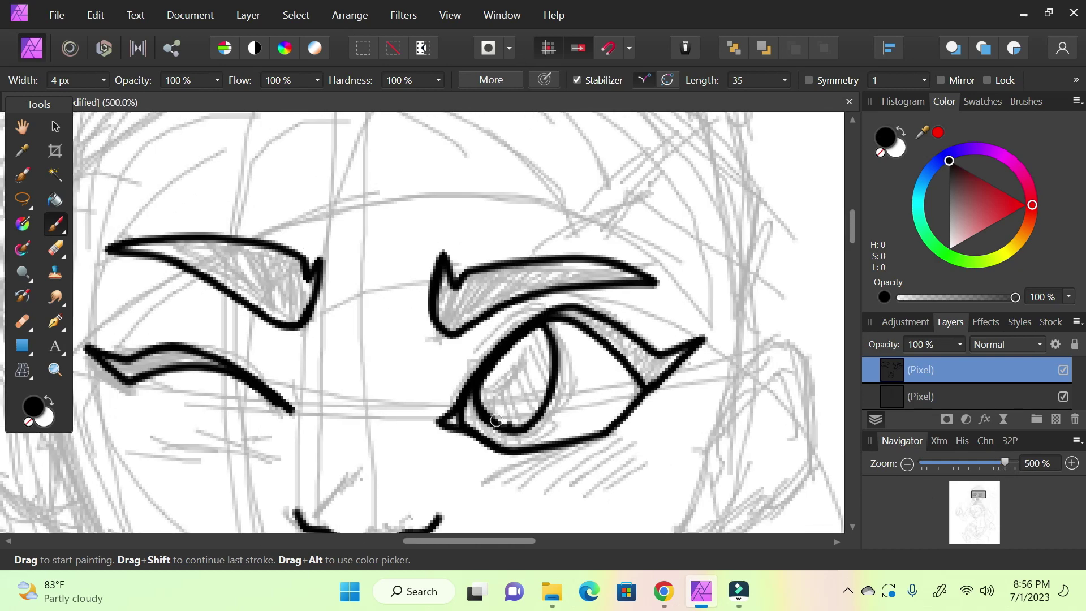
- Ink the zigzag highlight line inside the open eye's iris and check the face against the character reference in the browser
mouse_move(518, 384)
mouse_down()
mouse_move(533, 409)
mouse_move(544, 406)
mouse_move(531, 390)
mouse_move(549, 338)
mouse_move(569, 391)
mouse_up()
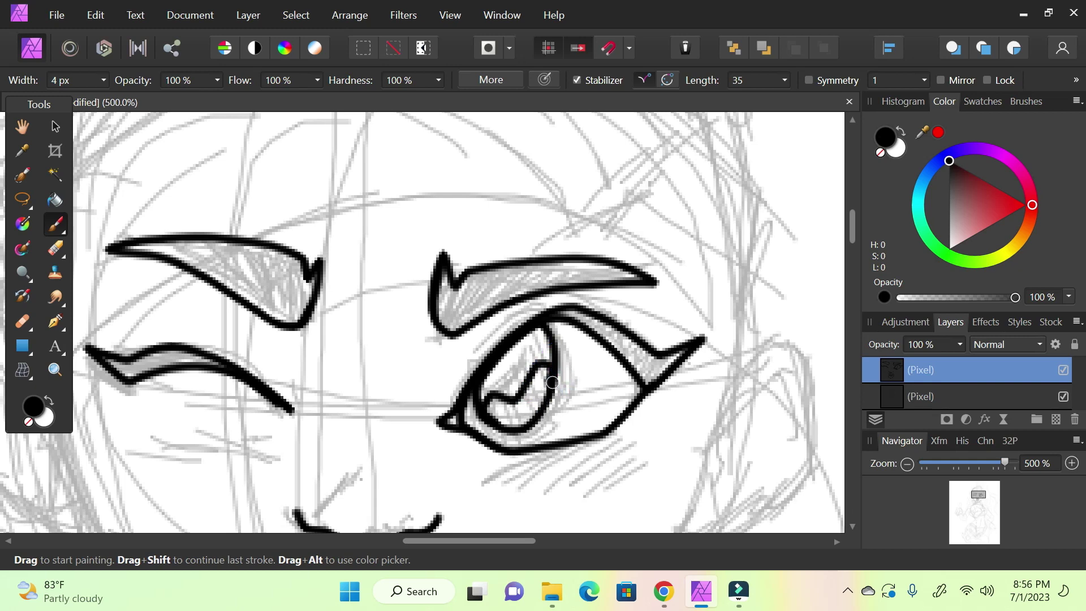
drag(1007, 459, 999, 458)
drag(980, 503, 974, 501)
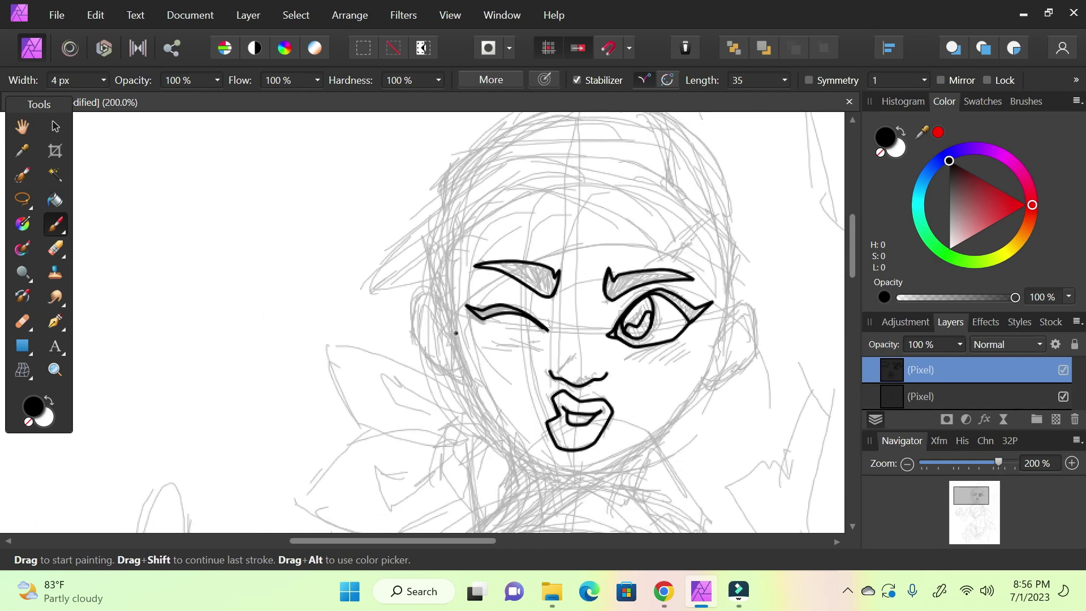
click(664, 592)
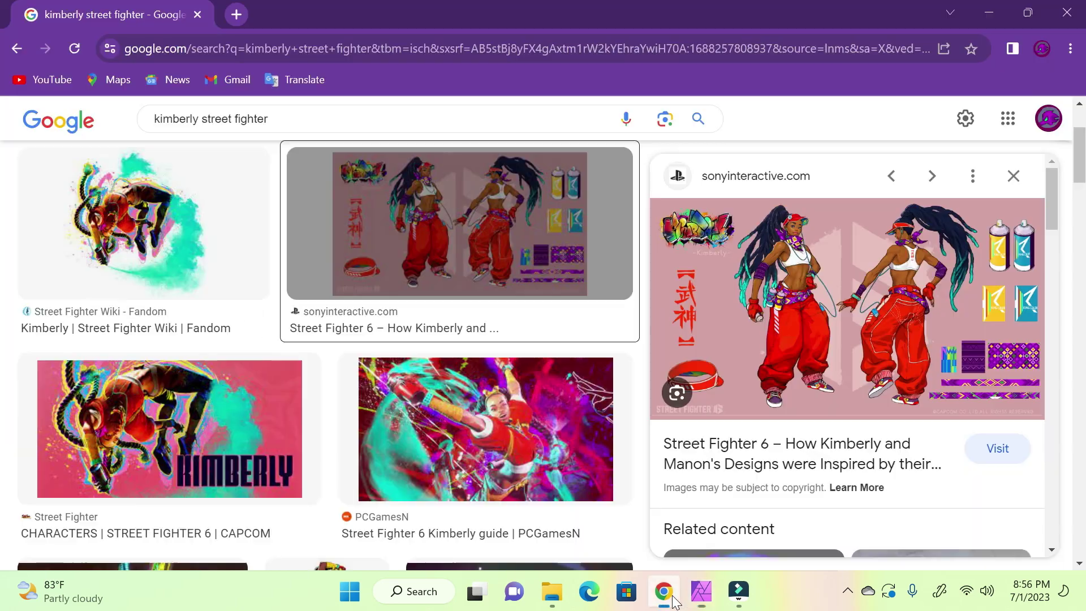
click(701, 601)
mouse_move(447, 300)
mouse_down()
mouse_move(468, 398)
mouse_move(548, 476)
mouse_move(585, 481)
mouse_move(696, 403)
mouse_move(715, 311)
mouse_move(726, 289)
mouse_up()
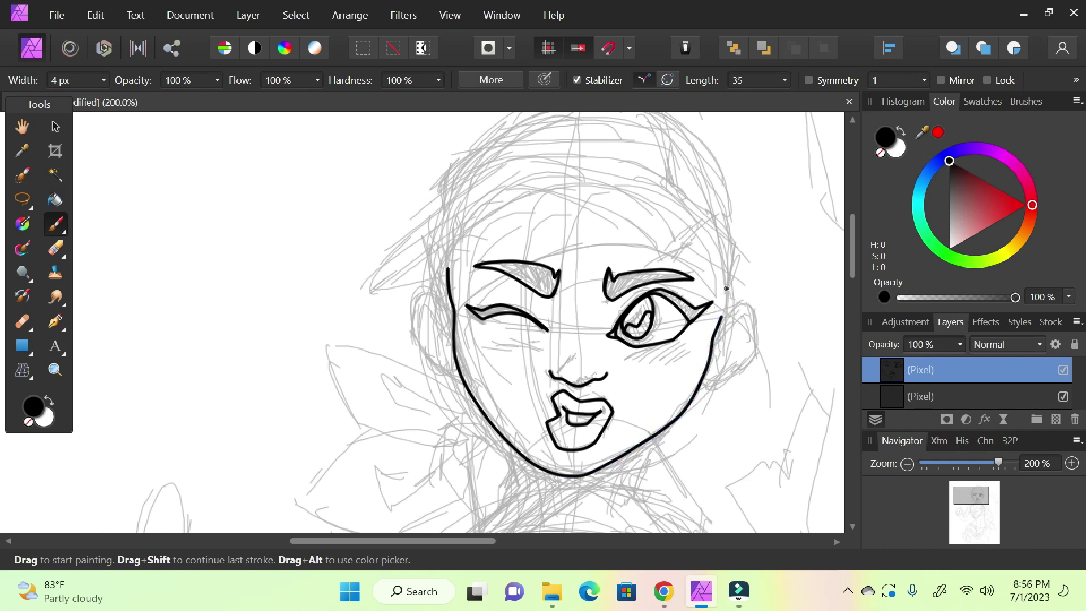
key(ctrl+z)
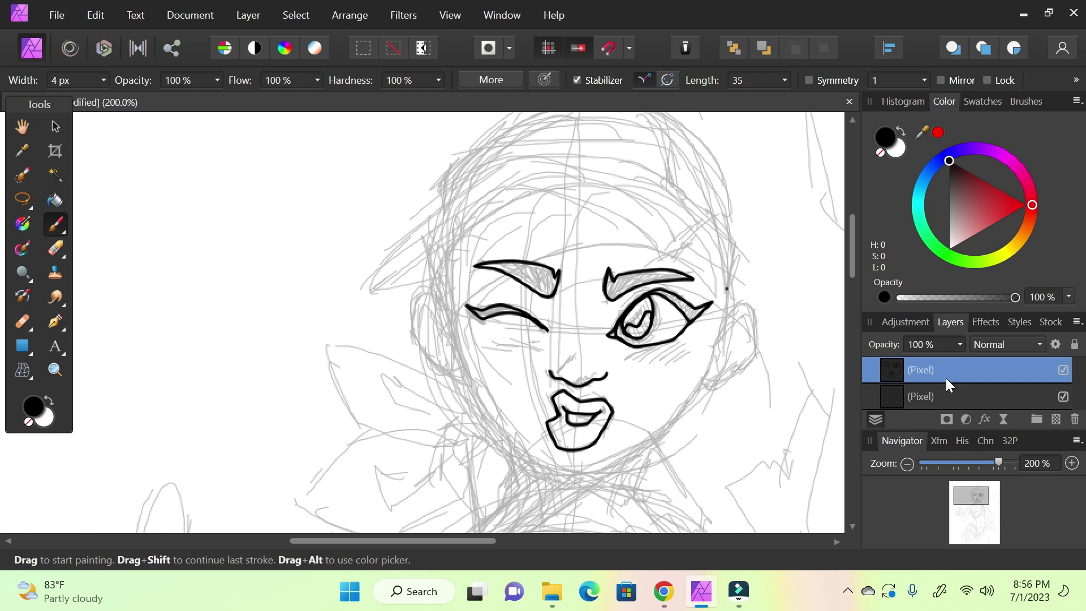
mouse_move(441, 293)
mouse_down()
mouse_move(460, 342)
mouse_move(451, 368)
mouse_move(493, 443)
mouse_move(562, 487)
mouse_move(633, 468)
mouse_up()
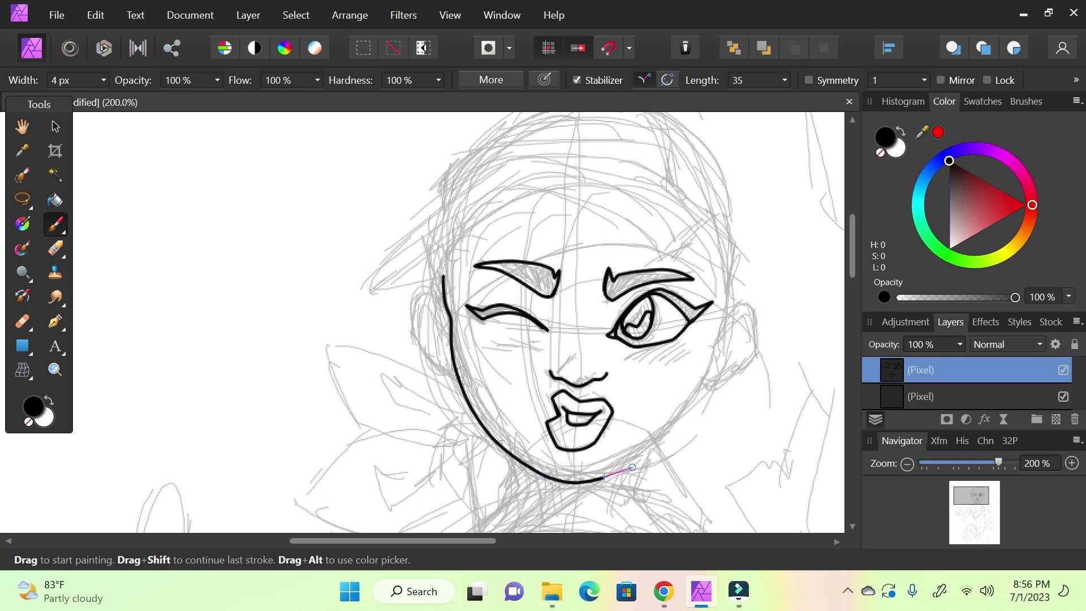
mouse_move(727, 322)
mouse_down()
mouse_move(709, 336)
mouse_move(720, 354)
mouse_move(700, 396)
mouse_move(613, 474)
mouse_up()
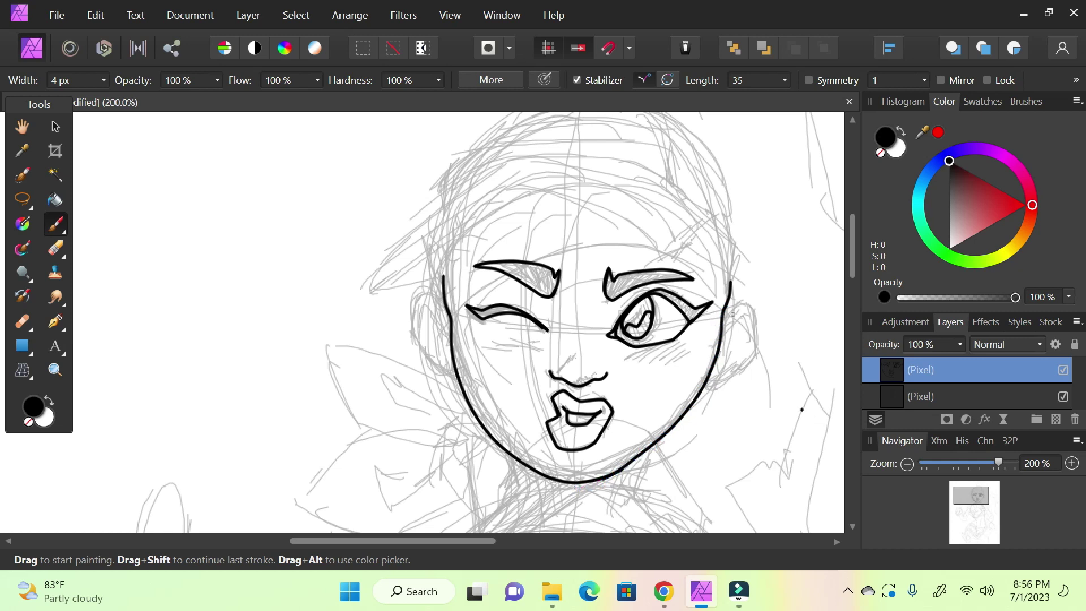
key(ctrl+z)
mouse_move(718, 314)
mouse_down()
mouse_move(673, 418)
mouse_move(601, 484)
mouse_up()
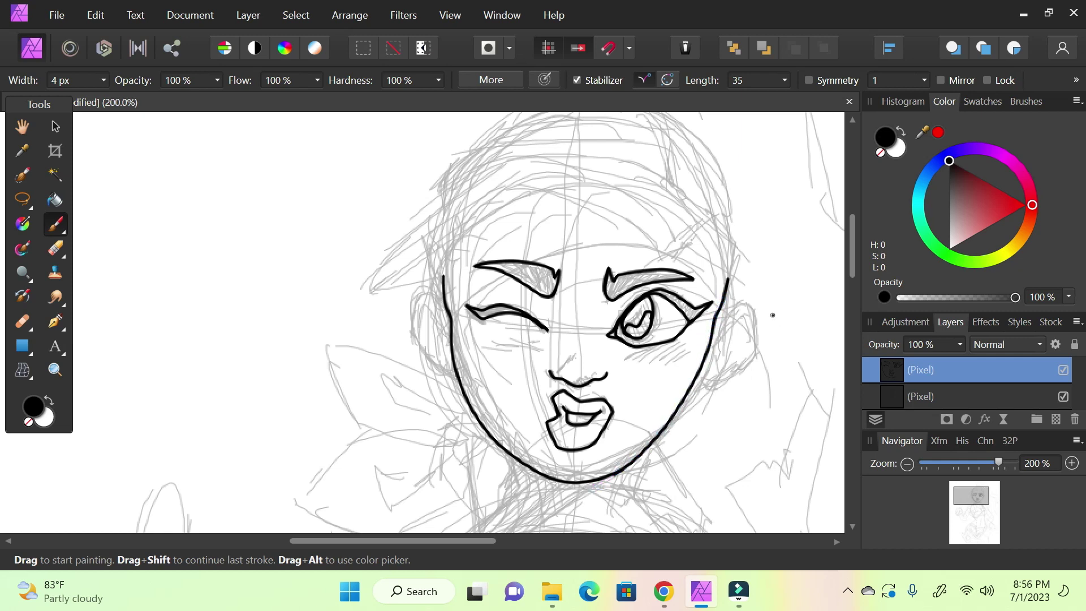
key(ctrl+z)
mouse_move(730, 276)
mouse_down()
mouse_move(728, 336)
mouse_move(709, 351)
mouse_move(710, 372)
mouse_move(677, 425)
mouse_move(654, 455)
mouse_move(569, 476)
mouse_up()
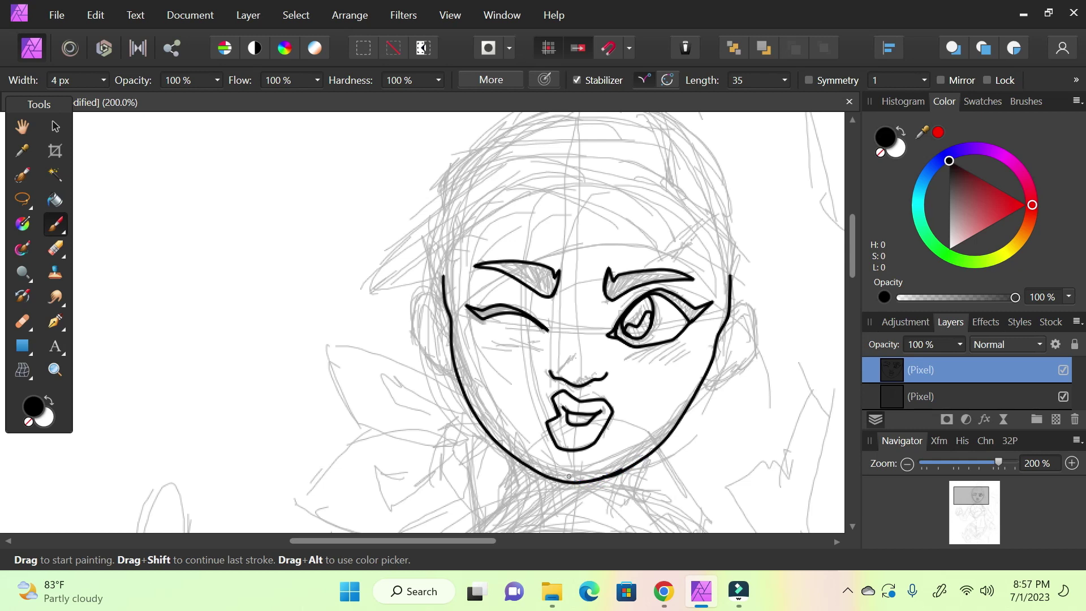
key(ctrl+z)
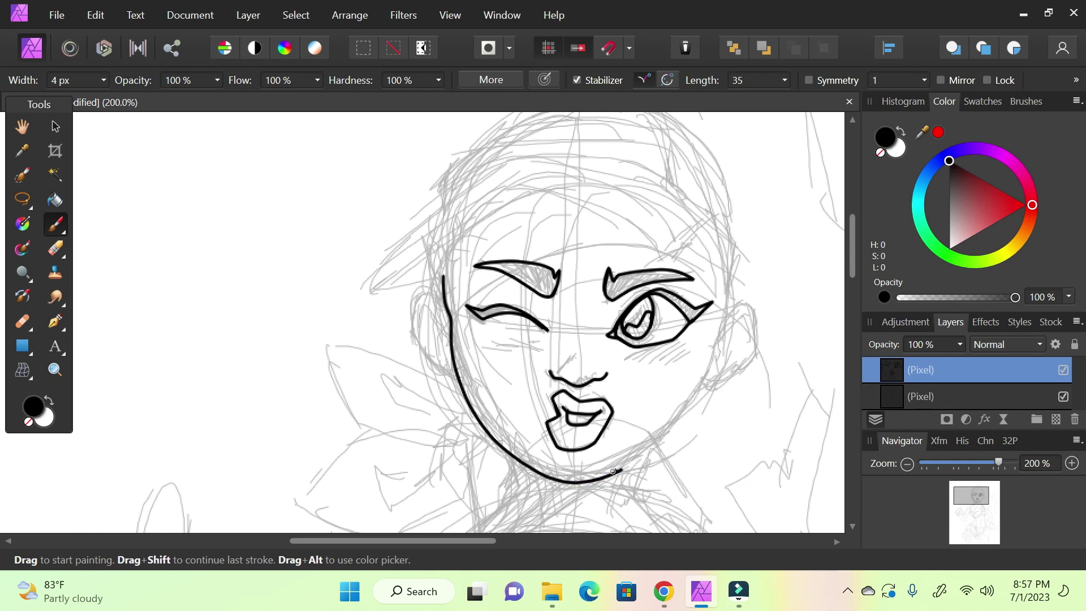
mouse_move(606, 477)
mouse_down()
mouse_move(670, 438)
mouse_move(720, 350)
mouse_up()
key(ctrl+z)
key(ctrl+z)
mouse_move(451, 276)
mouse_down()
mouse_move(460, 362)
mouse_move(483, 430)
mouse_move(526, 470)
mouse_move(569, 486)
mouse_move(608, 475)
mouse_move(664, 429)
mouse_up()
key(ctrl+z)
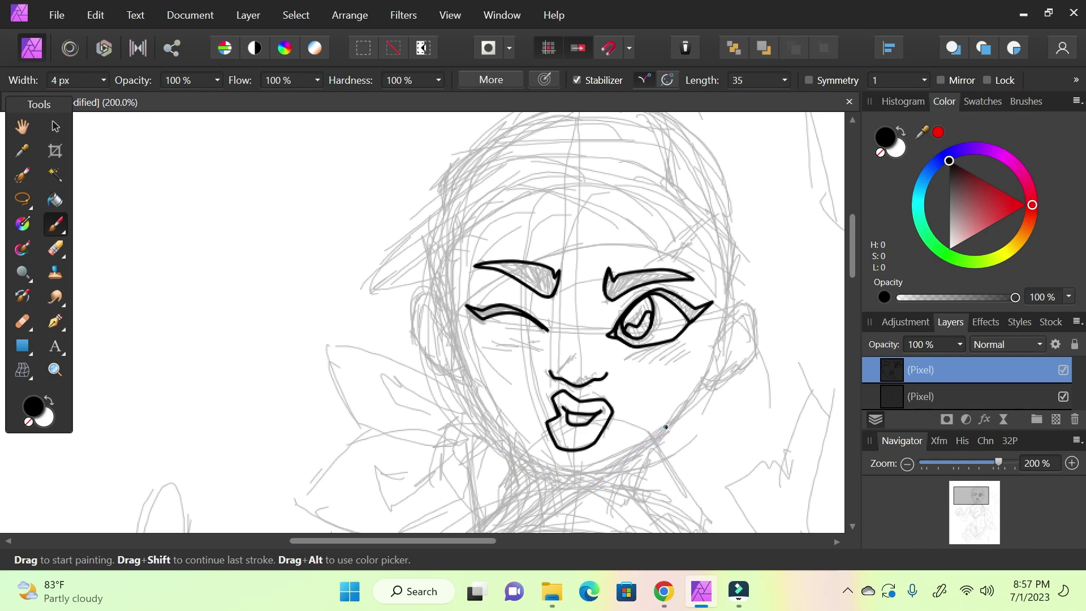
- Recheck the browser reference, then ink the face outline from both temples down the cheeks to the rounded chin
click(663, 591)
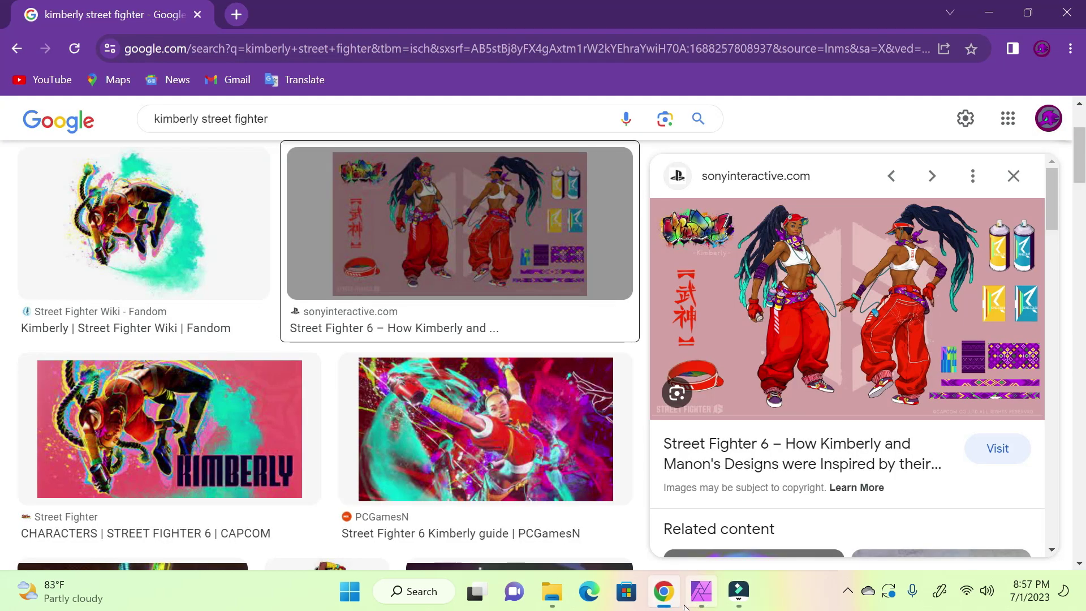
click(701, 599)
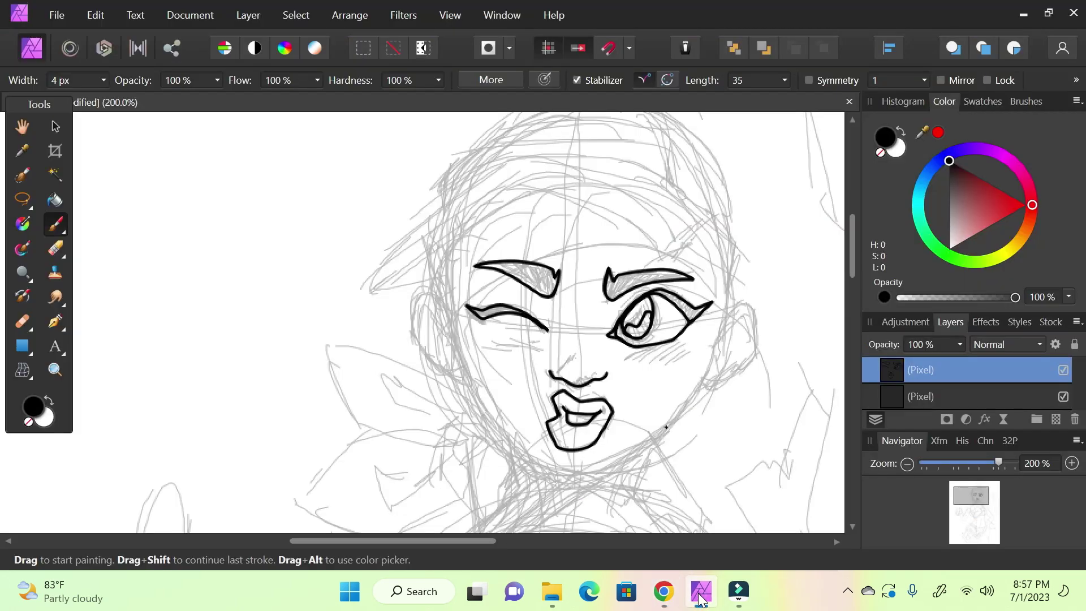
mouse_move(445, 275)
mouse_down()
mouse_move(489, 418)
mouse_move(529, 464)
mouse_move(564, 476)
mouse_up()
mouse_move(724, 305)
mouse_down()
mouse_move(663, 437)
mouse_move(610, 470)
mouse_move(555, 474)
mouse_move(596, 480)
mouse_move(669, 429)
mouse_up()
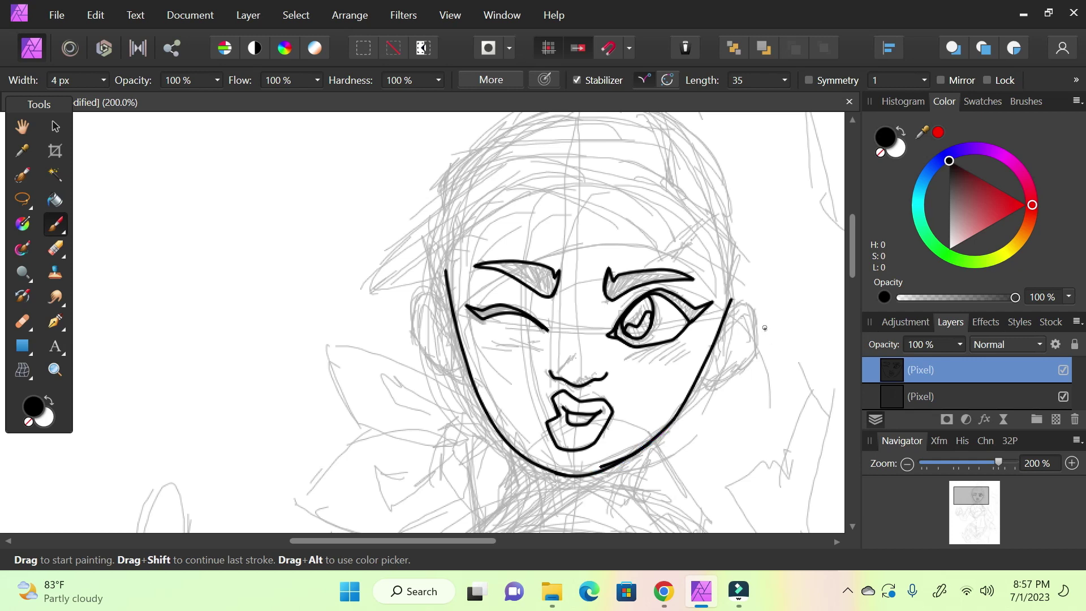
mouse_move(578, 476)
mouse_down()
mouse_move(647, 449)
mouse_move(679, 417)
mouse_move(695, 376)
mouse_up()
- Ink the rounded outlines of both ears and the angled hairline at the temple above the open eye
mouse_move(982, 506)
mouse_down()
mouse_move(970, 494)
mouse_move(983, 507)
mouse_up()
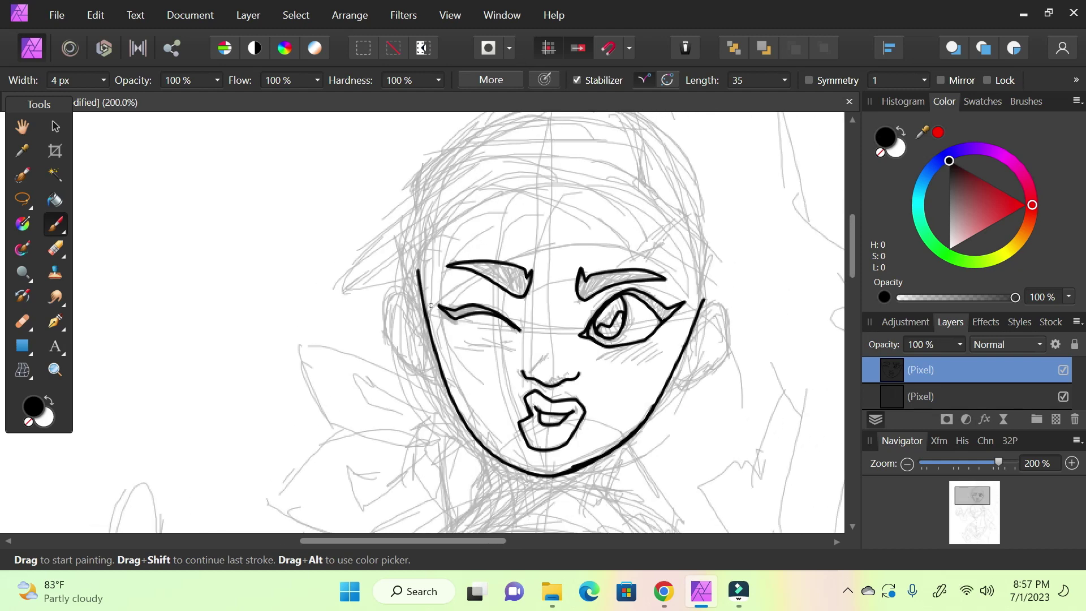
mouse_move(421, 303)
mouse_down()
mouse_move(382, 296)
mouse_move(389, 375)
mouse_move(447, 389)
mouse_move(445, 352)
mouse_up()
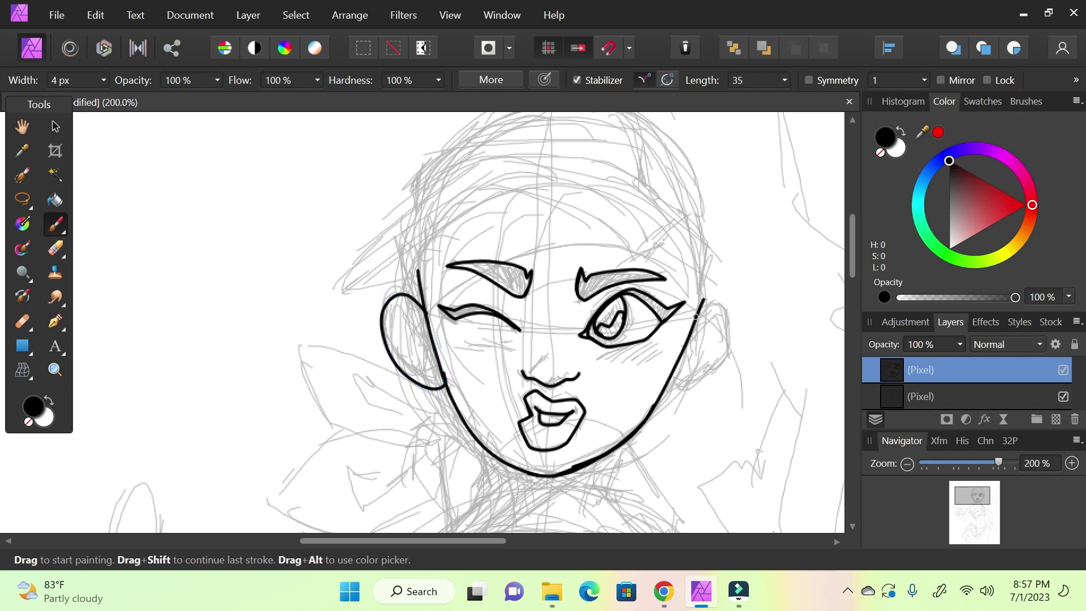
mouse_move(691, 327)
mouse_down()
mouse_move(735, 297)
mouse_move(746, 354)
mouse_move(702, 388)
mouse_move(645, 393)
mouse_move(667, 349)
mouse_up()
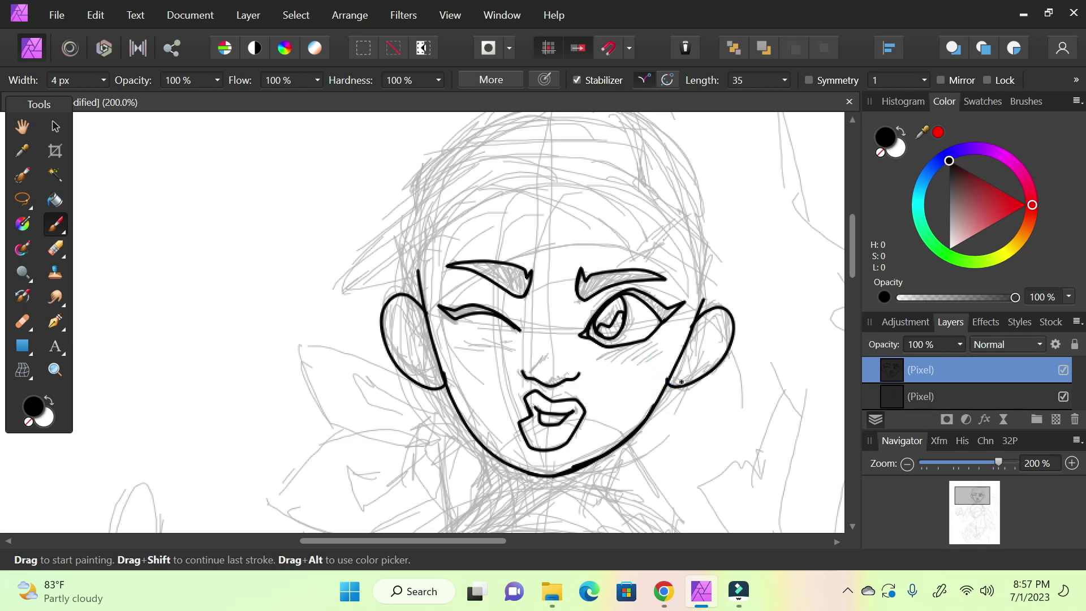
key(ctrl+z)
mouse_move(666, 396)
mouse_down()
mouse_move(706, 384)
mouse_move(735, 344)
mouse_up()
mouse_move(743, 308)
mouse_down()
mouse_move(710, 286)
mouse_move(677, 353)
mouse_up()
drag(963, 511, 961, 478)
mouse_move(594, 397)
mouse_down()
mouse_move(616, 324)
mouse_move(609, 332)
mouse_move(537, 309)
mouse_up()
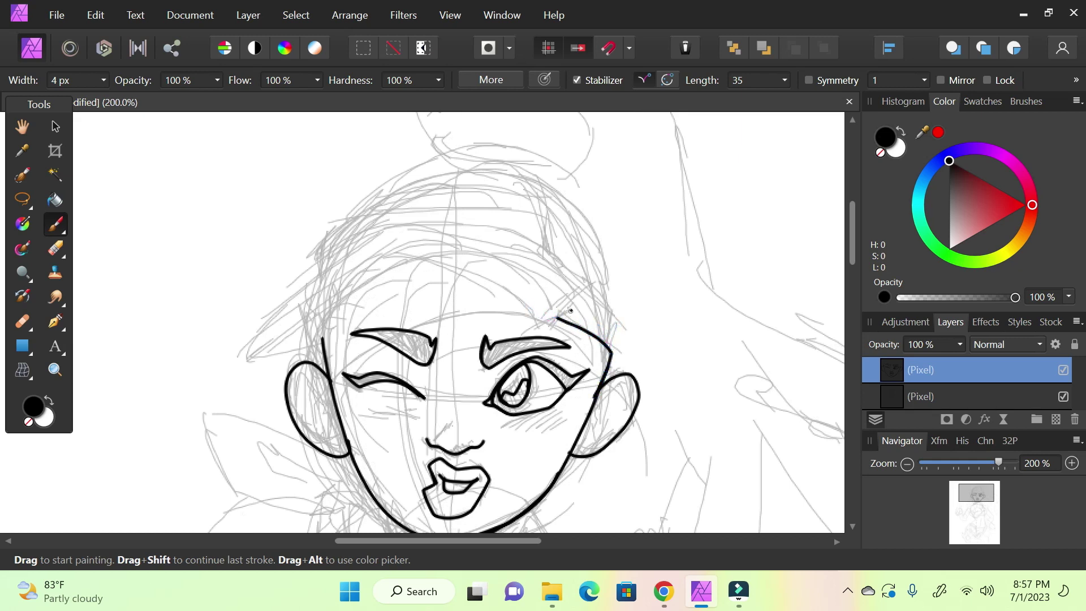
mouse_move(557, 320)
mouse_down()
mouse_move(509, 345)
mouse_move(499, 305)
mouse_move(404, 266)
mouse_move(311, 305)
mouse_move(247, 369)
mouse_move(268, 383)
mouse_move(325, 367)
mouse_up()
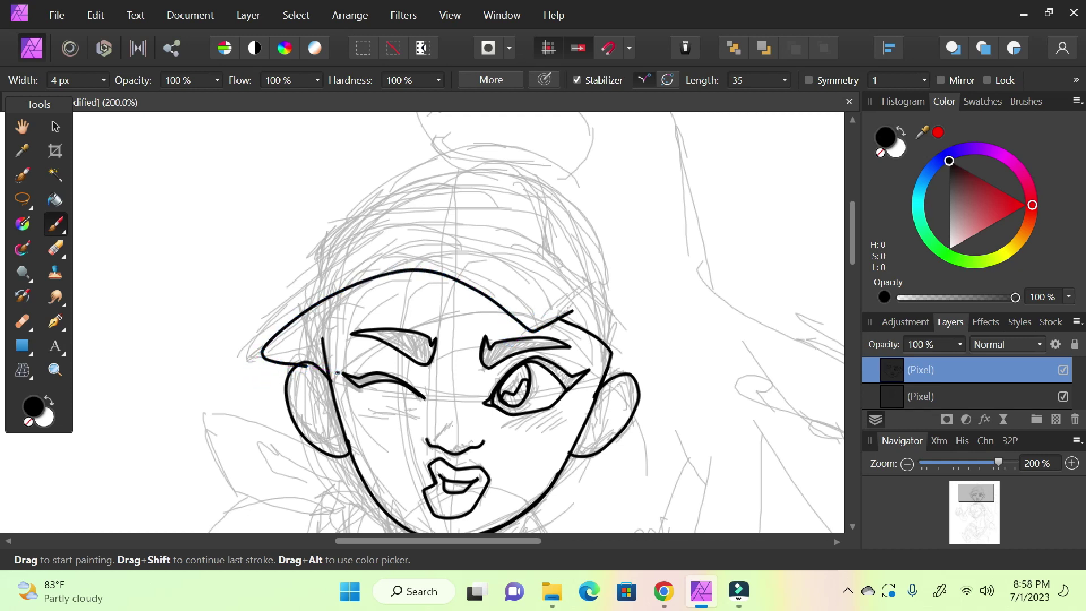
key(z)
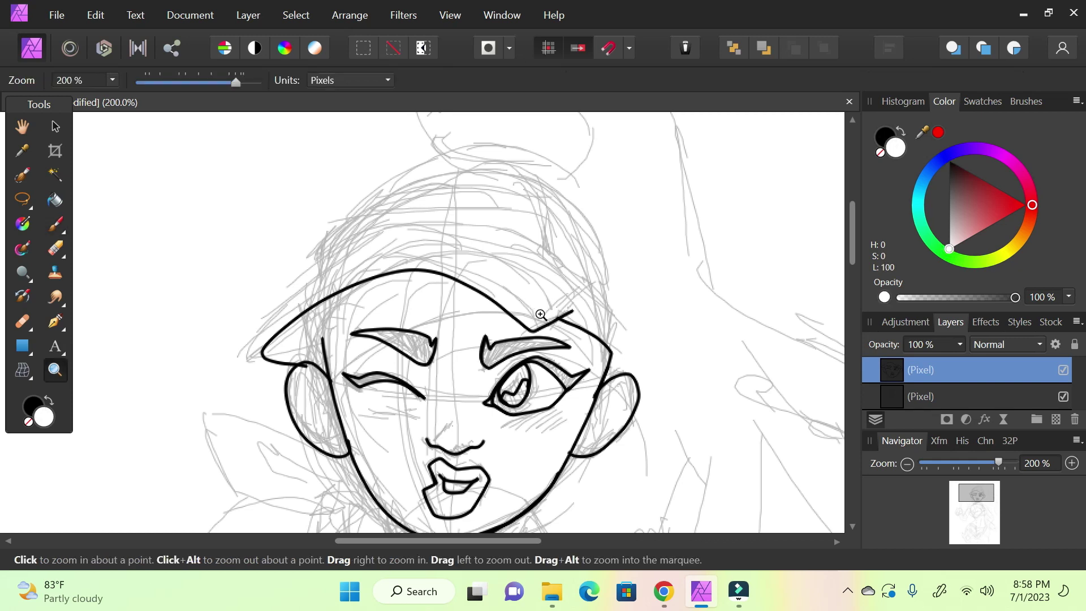
key(ctrl+z)
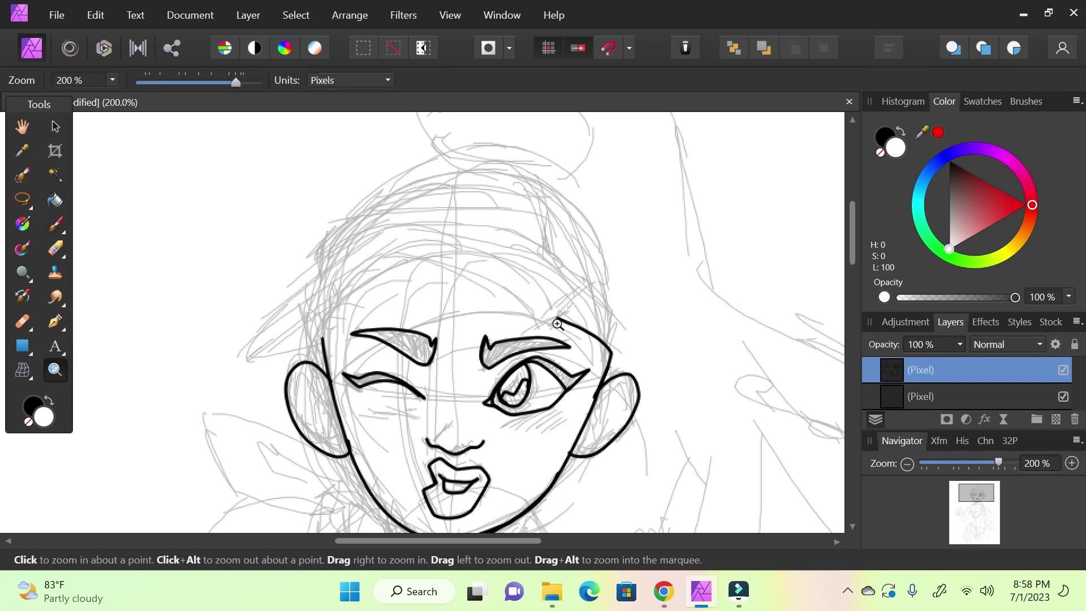
click(55, 224)
mouse_move(998, 463)
mouse_down()
mouse_move(970, 464)
mouse_move(1002, 464)
mouse_up()
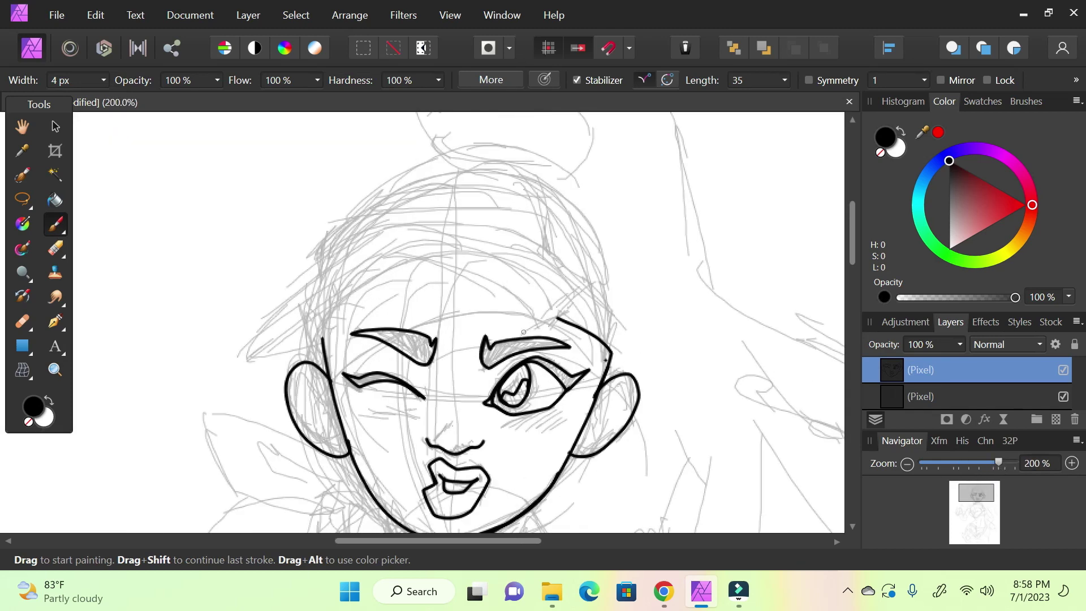
- Ink the cap's brim with its curved lower and upper edges, the hairline beneath it, and the hair contour beside the open eye
mouse_move(567, 312)
mouse_down()
mouse_move(515, 335)
mouse_move(483, 282)
mouse_move(421, 258)
mouse_move(331, 260)
mouse_up()
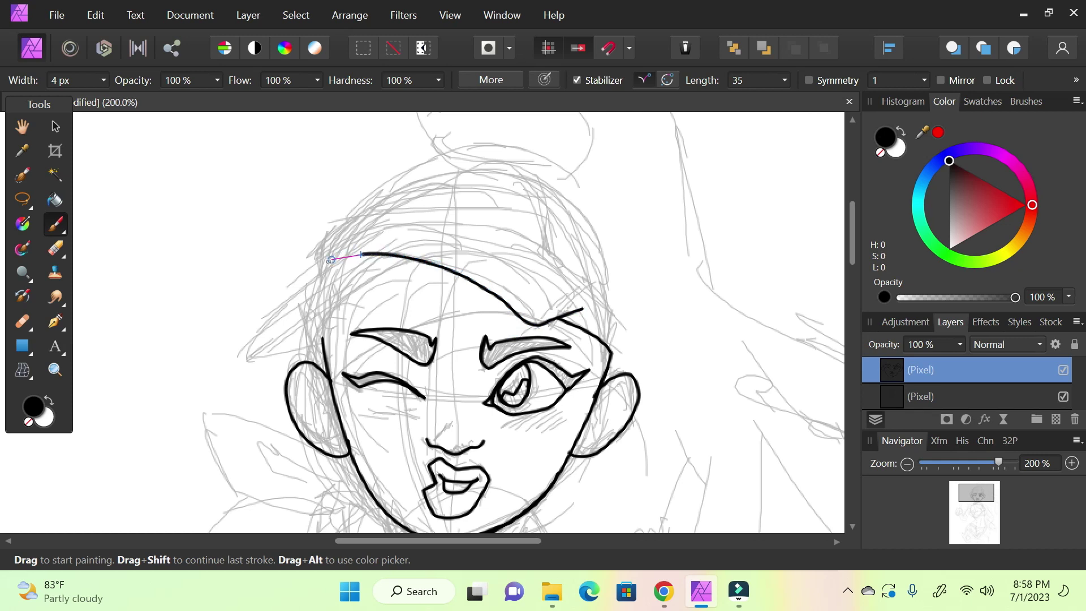
mouse_move(417, 264)
mouse_down()
mouse_move(302, 325)
mouse_move(327, 374)
mouse_move(309, 350)
mouse_move(237, 362)
mouse_move(226, 347)
mouse_move(236, 328)
mouse_move(337, 261)
mouse_move(405, 251)
mouse_up()
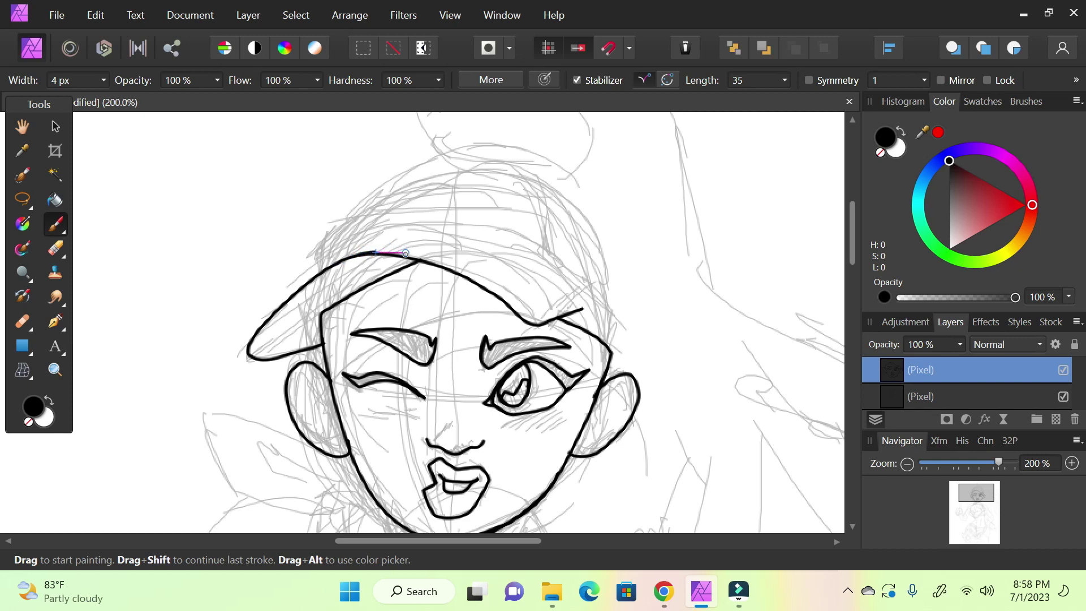
mouse_move(307, 277)
mouse_down()
mouse_move(368, 231)
mouse_move(475, 228)
mouse_move(563, 266)
mouse_move(593, 299)
mouse_move(598, 327)
mouse_move(545, 320)
mouse_up()
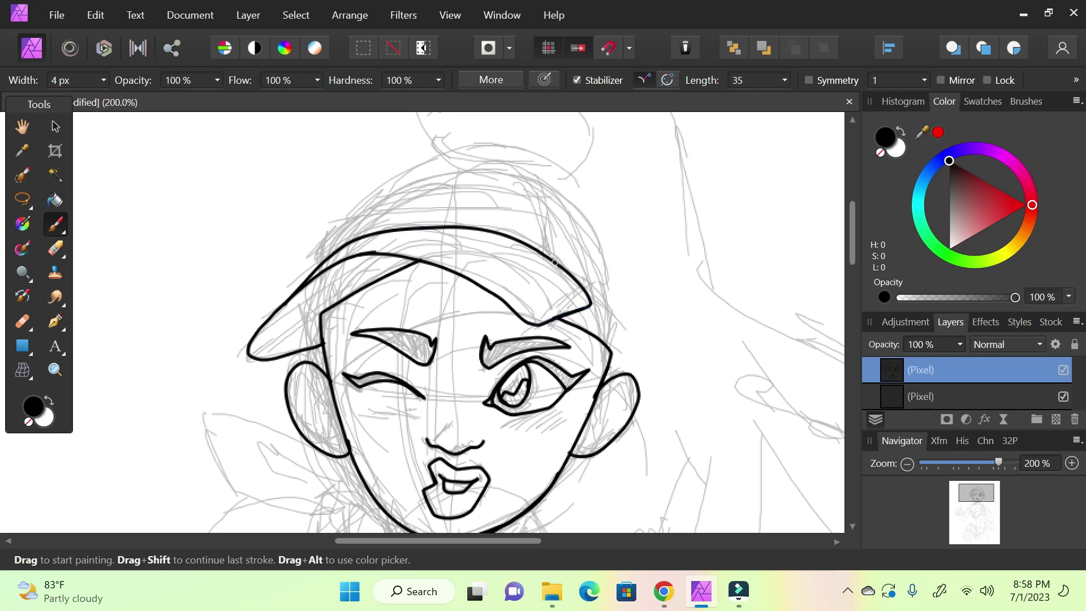
mouse_move(569, 269)
mouse_down()
mouse_move(629, 320)
mouse_move(620, 362)
mouse_move(598, 378)
mouse_up()
- Ink the cap's crown above the brim and a short hair edge at the temple beside the winking eye
drag(962, 504, 969, 490)
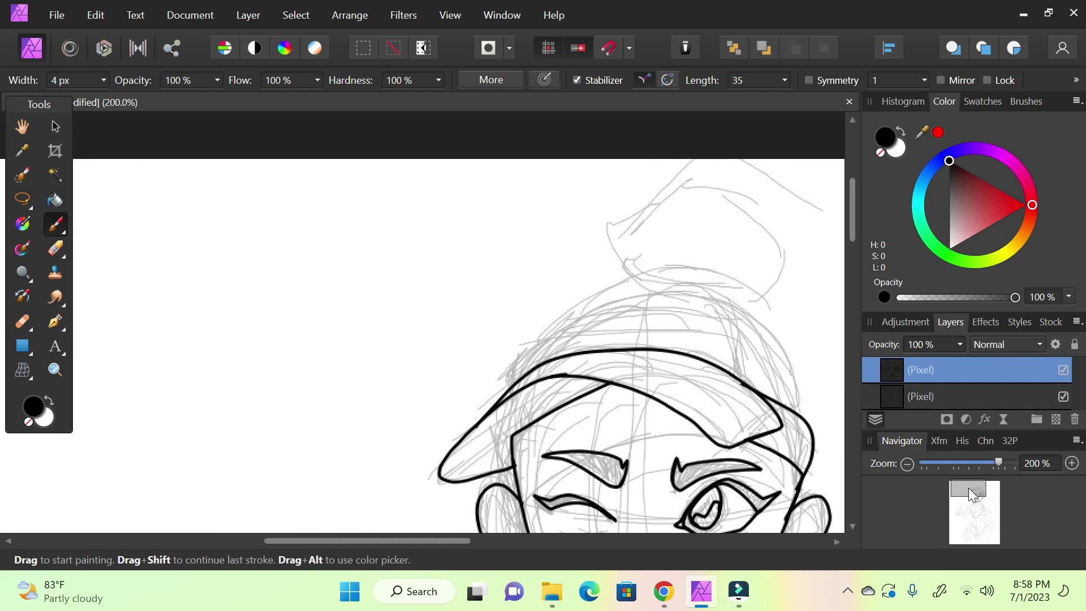
mouse_move(509, 386)
mouse_down()
mouse_move(517, 339)
mouse_move(546, 322)
mouse_move(669, 308)
mouse_move(735, 322)
mouse_move(757, 351)
mouse_move(752, 413)
mouse_up()
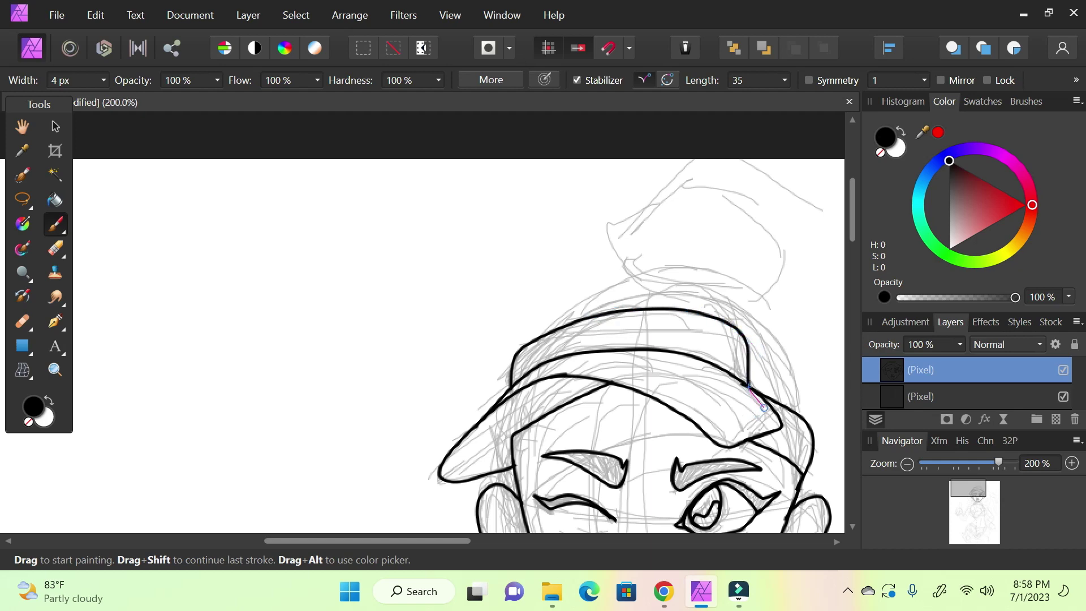
drag(947, 510, 973, 496)
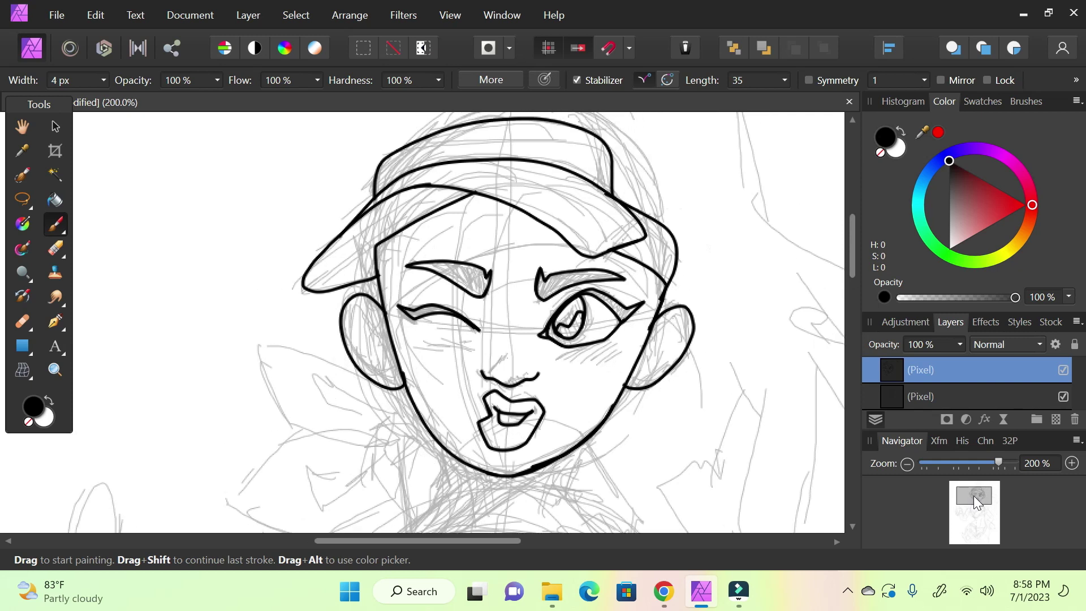
drag(368, 300, 389, 326)
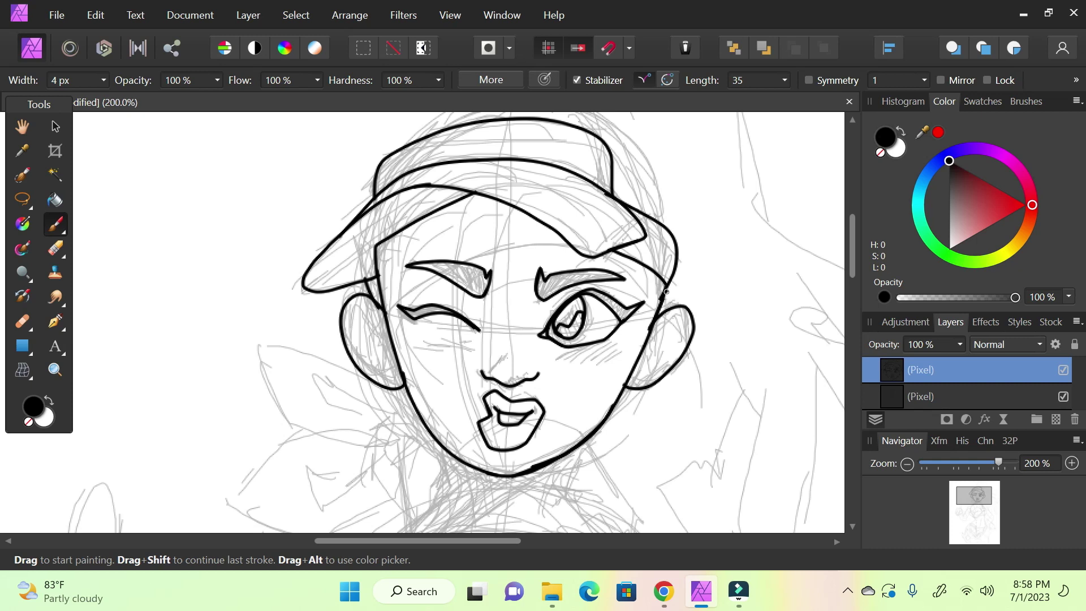
- Ink the hair edges at both temples, running from the cap and hairline down beside the ears
drag(667, 276, 660, 338)
drag(645, 287, 640, 371)
key(ctrl+z)
drag(648, 304, 644, 349)
mouse_move(962, 499)
mouse_down()
mouse_move(980, 489)
mouse_move(972, 496)
mouse_up()
mouse_move(417, 345)
mouse_down()
mouse_move(419, 245)
mouse_move(426, 226)
mouse_move(459, 217)
mouse_up()
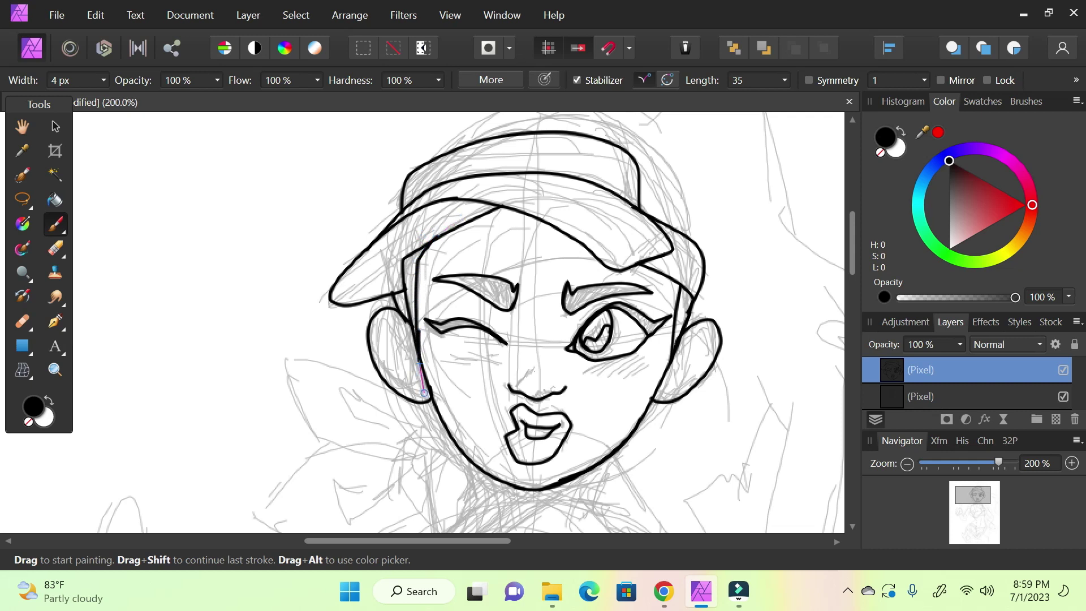
drag(418, 345, 425, 388)
- Ink the hair above the cap, outlining the bun, the high arch of the ponytail and the back hair contour
mouse_move(972, 489)
mouse_down()
mouse_move(972, 504)
mouse_move(969, 483)
mouse_up()
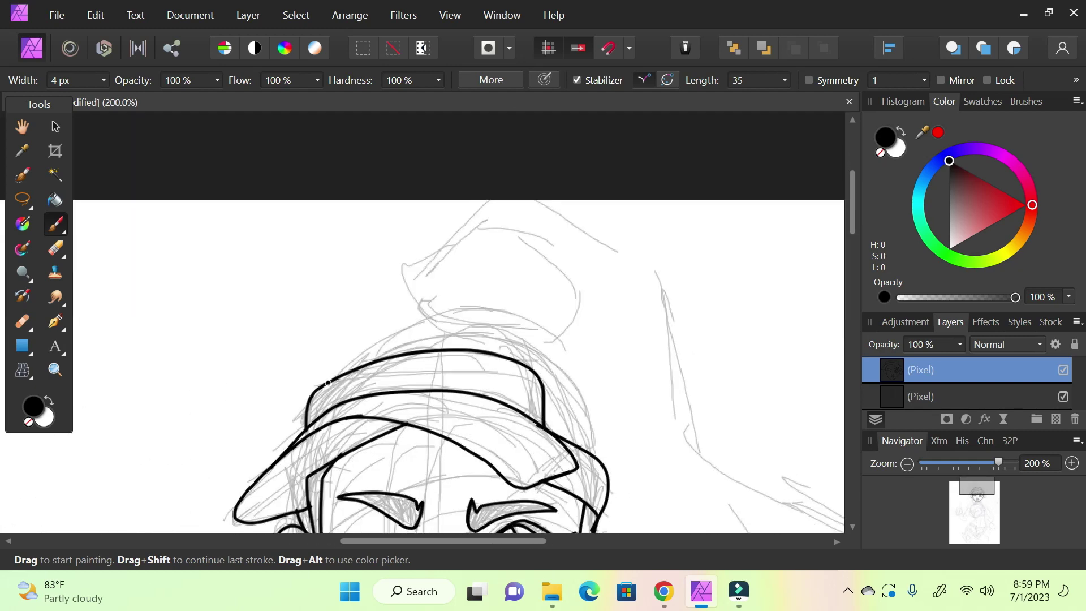
mouse_move(338, 366)
mouse_down()
mouse_move(370, 334)
mouse_move(442, 303)
mouse_move(387, 272)
mouse_move(418, 249)
mouse_move(471, 240)
mouse_move(473, 196)
mouse_move(544, 184)
mouse_move(524, 186)
mouse_move(602, 237)
mouse_move(674, 321)
mouse_move(681, 445)
mouse_move(745, 468)
mouse_up()
drag(992, 496, 971, 492)
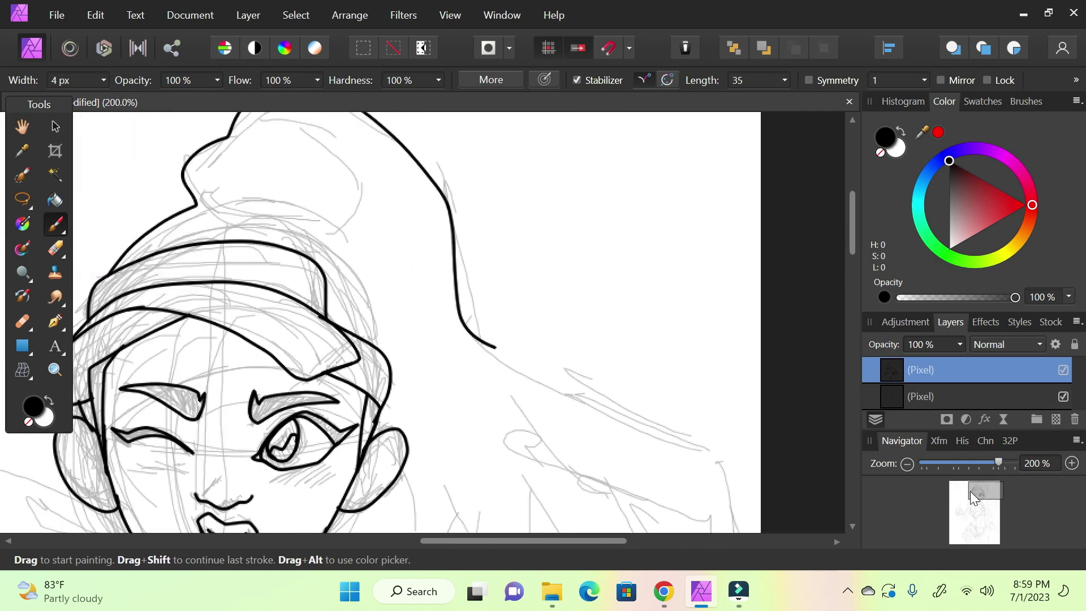
mouse_move(390, 368)
mouse_down()
mouse_move(373, 291)
mouse_move(329, 233)
mouse_move(357, 225)
mouse_move(377, 190)
mouse_move(369, 161)
mouse_move(346, 133)
mouse_move(295, 120)
mouse_up()
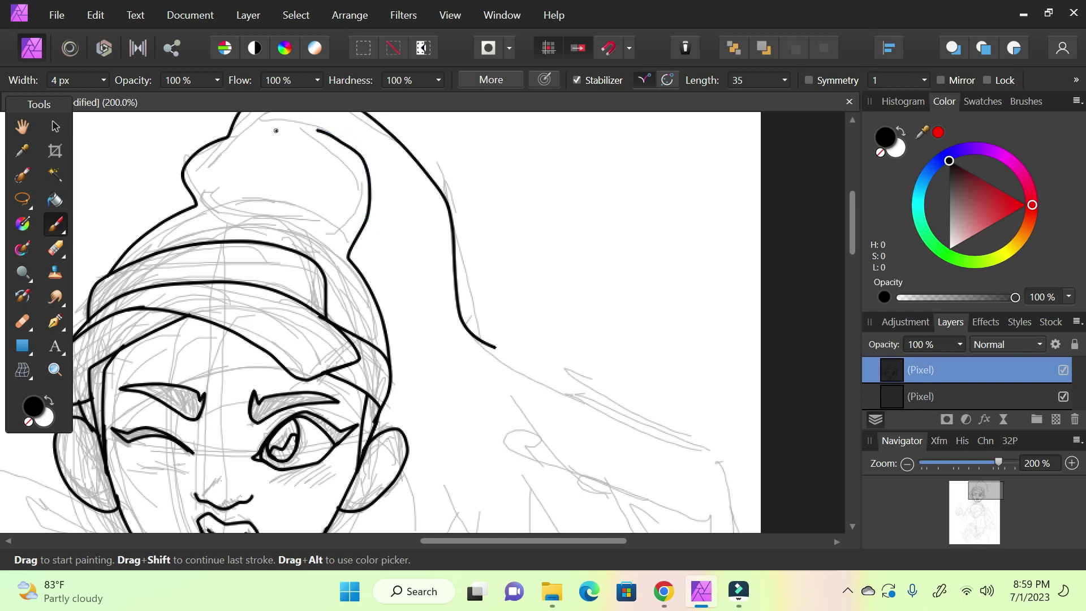
drag(988, 511, 980, 483)
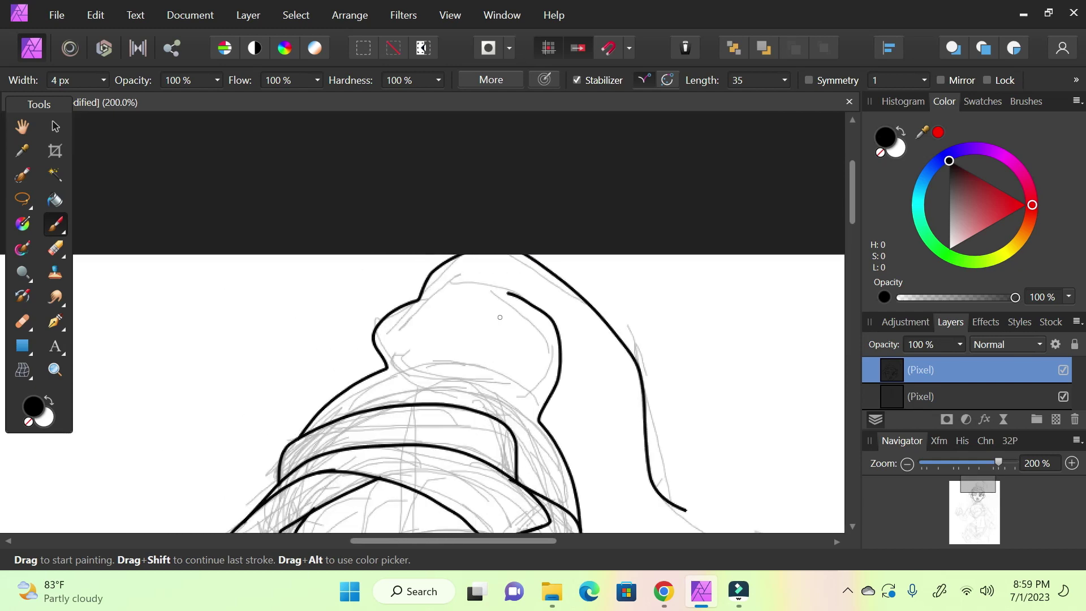
drag(524, 300, 528, 301)
key(ctrl+z)
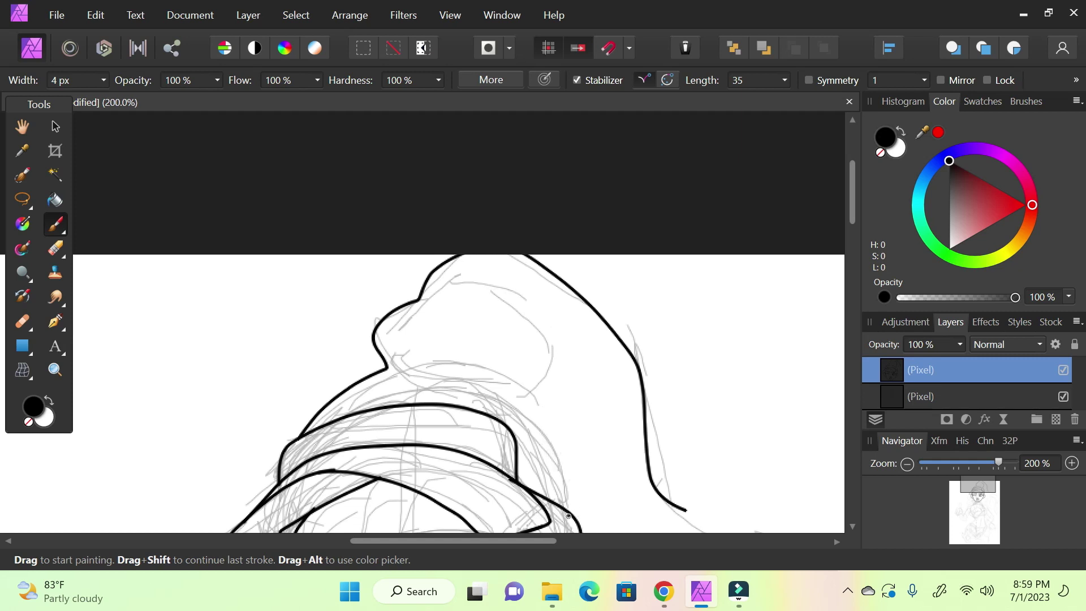
mouse_move(569, 477)
mouse_down()
mouse_move(550, 422)
mouse_move(507, 385)
mouse_move(544, 372)
mouse_move(557, 343)
mouse_move(538, 309)
mouse_move(483, 274)
mouse_move(464, 276)
mouse_move(529, 304)
mouse_move(533, 382)
mouse_move(507, 343)
mouse_move(483, 340)
mouse_move(472, 356)
mouse_move(482, 290)
mouse_move(468, 361)
mouse_move(458, 322)
mouse_move(433, 298)
mouse_move(433, 338)
mouse_move(383, 326)
mouse_move(466, 349)
mouse_move(472, 315)
mouse_move(486, 368)
mouse_move(492, 322)
mouse_move(505, 388)
mouse_move(515, 360)
mouse_move(531, 355)
mouse_move(558, 375)
mouse_move(512, 396)
mouse_move(508, 415)
mouse_move(489, 371)
mouse_move(453, 375)
mouse_move(508, 391)
mouse_move(533, 412)
mouse_move(554, 540)
mouse_up()
- Ink the ponytail's long outer edge down to its hooked tip, plus the longer lock hanging below it
drag(997, 511, 986, 495)
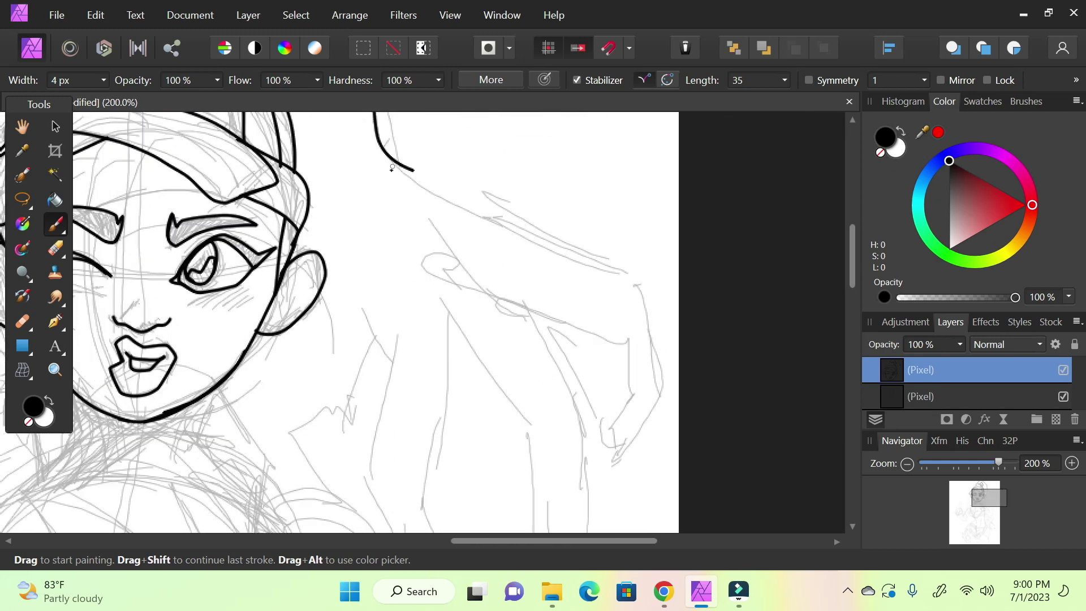
mouse_move(414, 176)
mouse_down()
mouse_move(610, 279)
mouse_move(661, 325)
mouse_move(650, 380)
mouse_move(664, 442)
mouse_move(590, 491)
mouse_move(579, 452)
mouse_move(584, 409)
mouse_move(605, 414)
mouse_move(644, 378)
mouse_move(621, 382)
mouse_move(596, 364)
mouse_move(603, 315)
mouse_move(586, 326)
mouse_move(517, 302)
mouse_move(490, 281)
mouse_move(587, 403)
mouse_move(582, 462)
mouse_move(596, 531)
mouse_up()
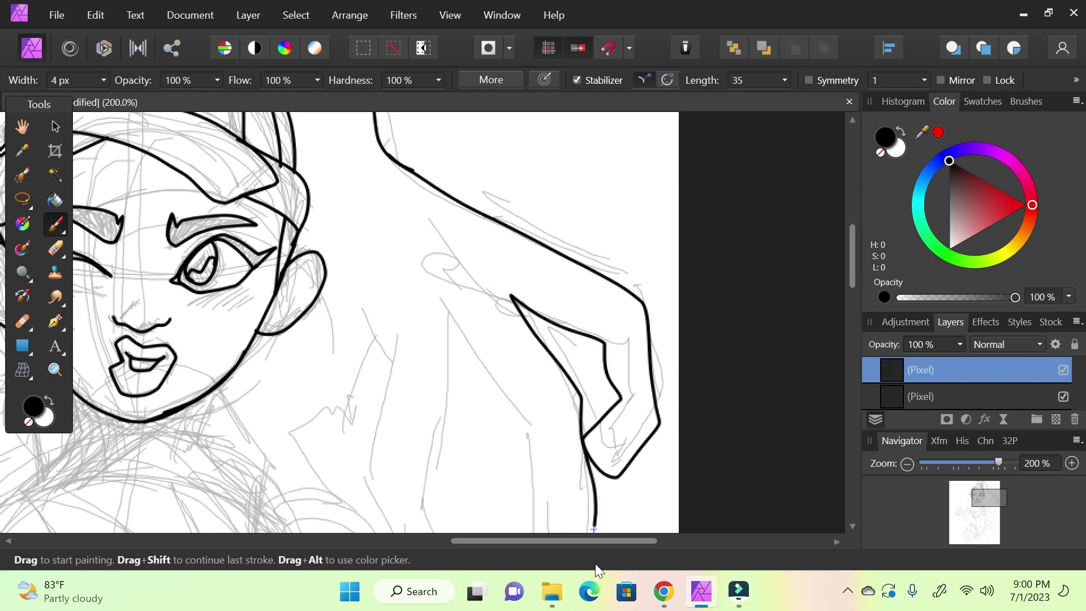
mouse_move(982, 500)
mouse_down()
mouse_move(980, 511)
mouse_move(973, 503)
mouse_up()
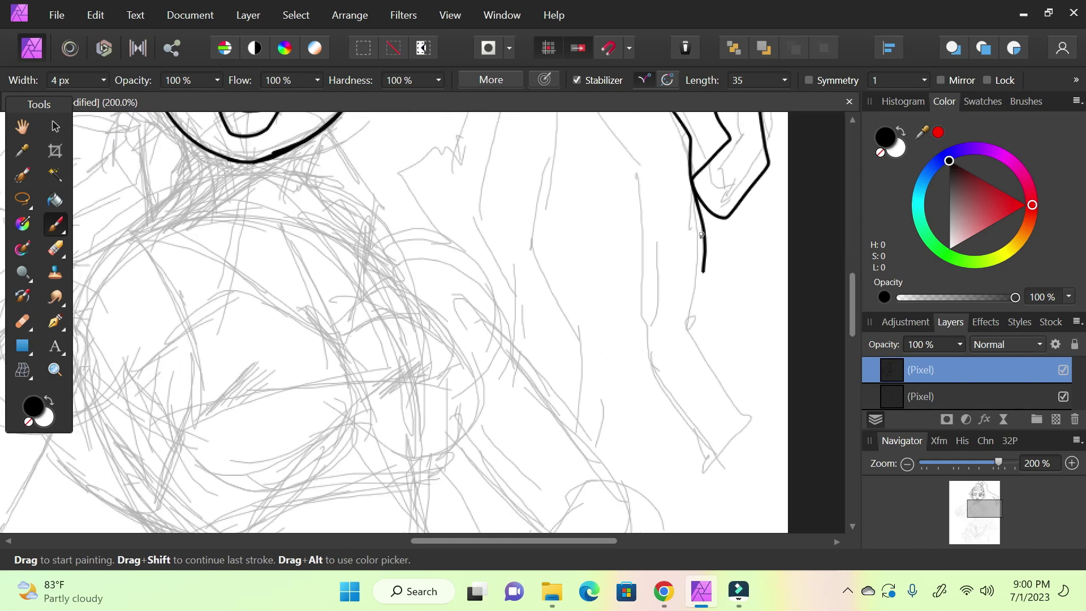
mouse_move(704, 258)
mouse_down()
mouse_move(686, 320)
mouse_move(763, 444)
mouse_move(725, 476)
mouse_move(679, 437)
mouse_move(640, 308)
mouse_move(650, 218)
mouse_move(635, 147)
mouse_move(532, 116)
mouse_up()
- Ink the inner edges of the hanging ponytail locks, meeting in a point and running down beside the body
drag(984, 510, 979, 497)
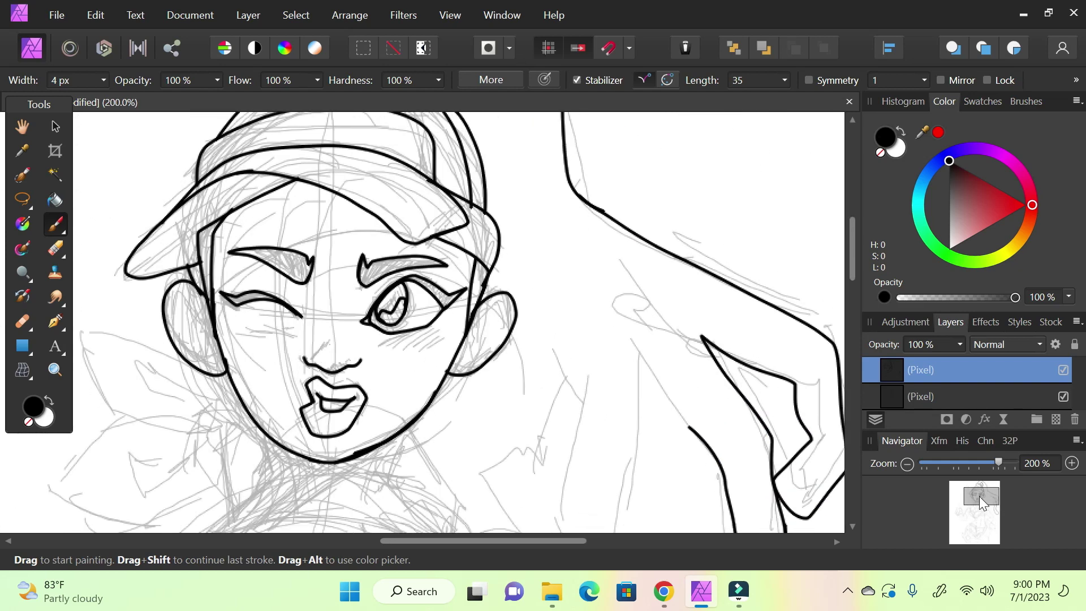
drag(698, 439, 629, 336)
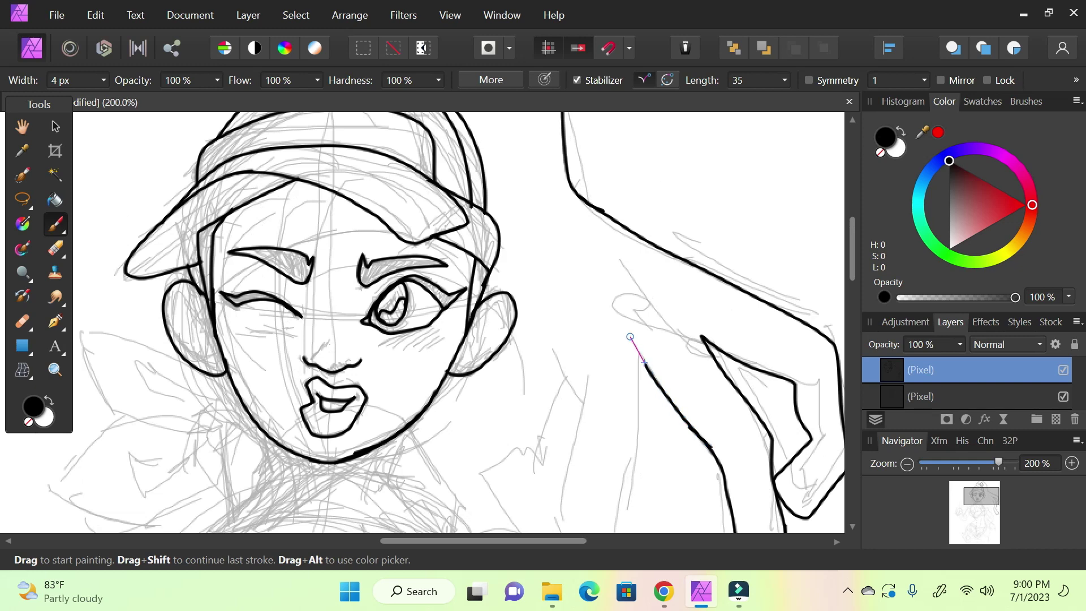
drag(638, 385, 625, 529)
drag(982, 510, 974, 498)
mouse_move(694, 357)
mouse_down()
mouse_move(681, 422)
mouse_move(722, 530)
mouse_up()
- Ink the pointed neck scarf below the chin and the shoulder curve on the winking-eye side
drag(988, 524, 994, 464)
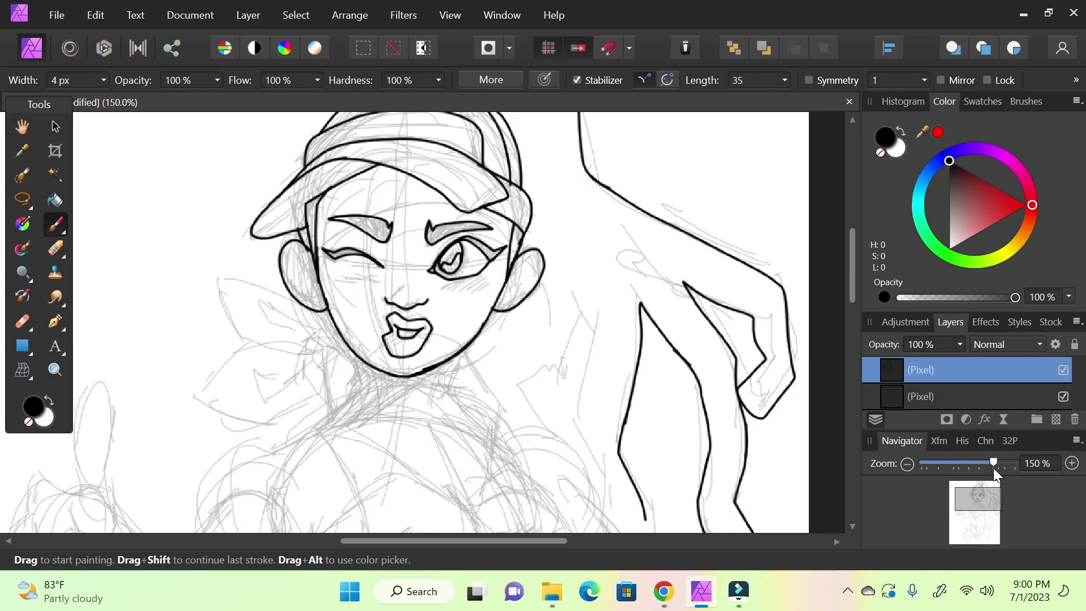
mouse_move(399, 377)
mouse_down()
mouse_move(481, 396)
mouse_move(449, 358)
mouse_move(500, 403)
mouse_move(448, 491)
mouse_up()
drag(990, 493, 972, 504)
mouse_move(567, 351)
mouse_down()
mouse_move(571, 406)
mouse_move(557, 448)
mouse_move(447, 354)
mouse_move(404, 328)
mouse_move(379, 337)
mouse_move(391, 335)
mouse_move(286, 390)
mouse_move(283, 473)
mouse_up()
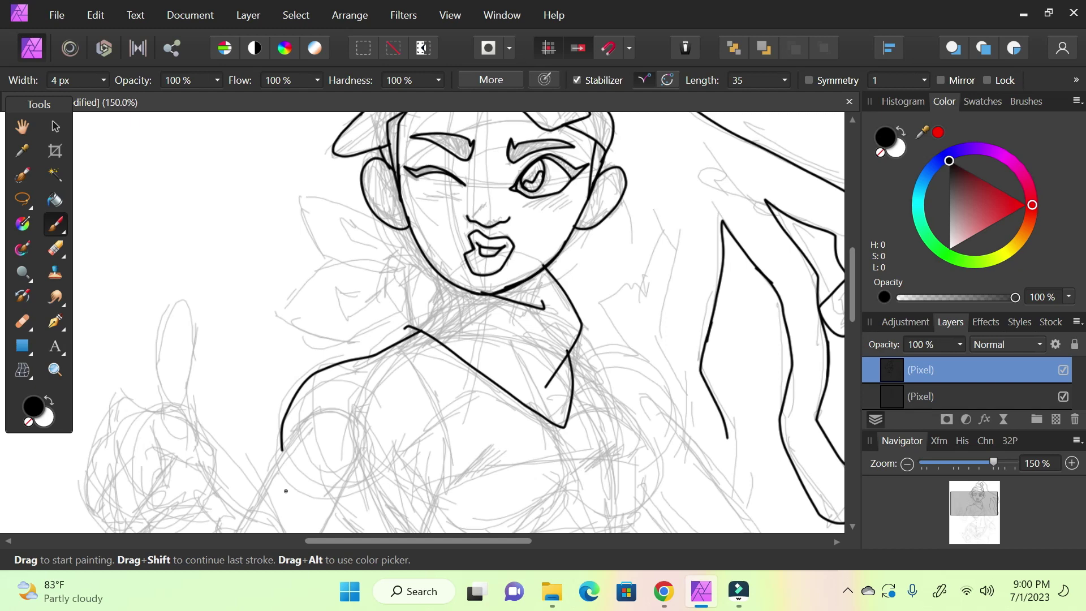
mouse_move(393, 332)
mouse_down()
mouse_move(418, 233)
mouse_move(434, 227)
mouse_move(425, 253)
mouse_up()
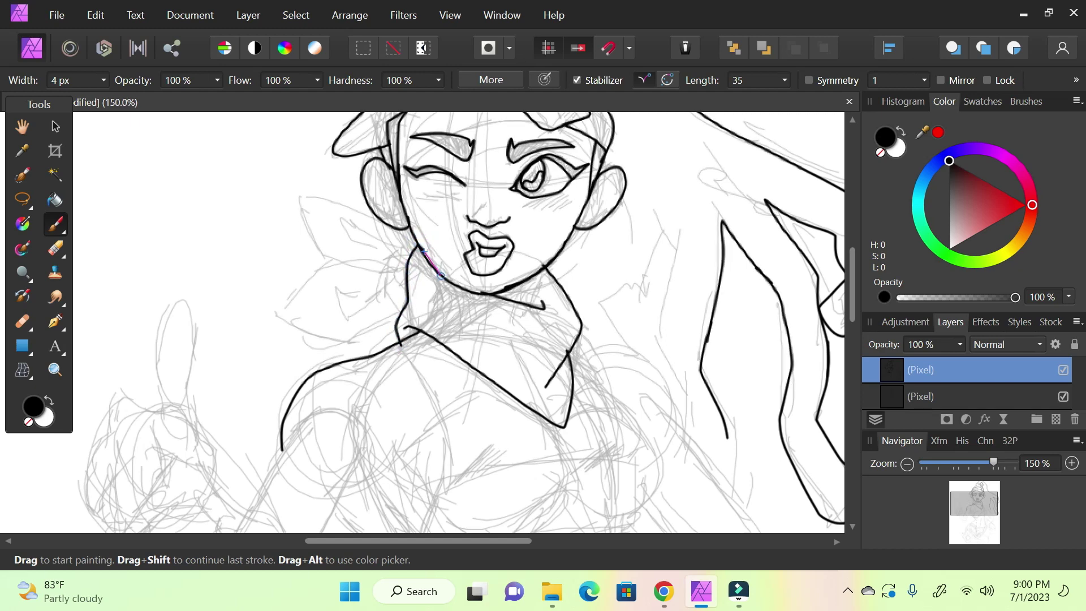
- Ink the scarf's knot beside the jaw and its two pointed tails with their inner folds
mouse_move(986, 518)
mouse_down()
mouse_move(980, 500)
mouse_move(969, 507)
mouse_up()
mouse_move(427, 293)
mouse_down()
mouse_move(385, 285)
mouse_move(380, 311)
mouse_move(417, 362)
mouse_move(443, 332)
mouse_up()
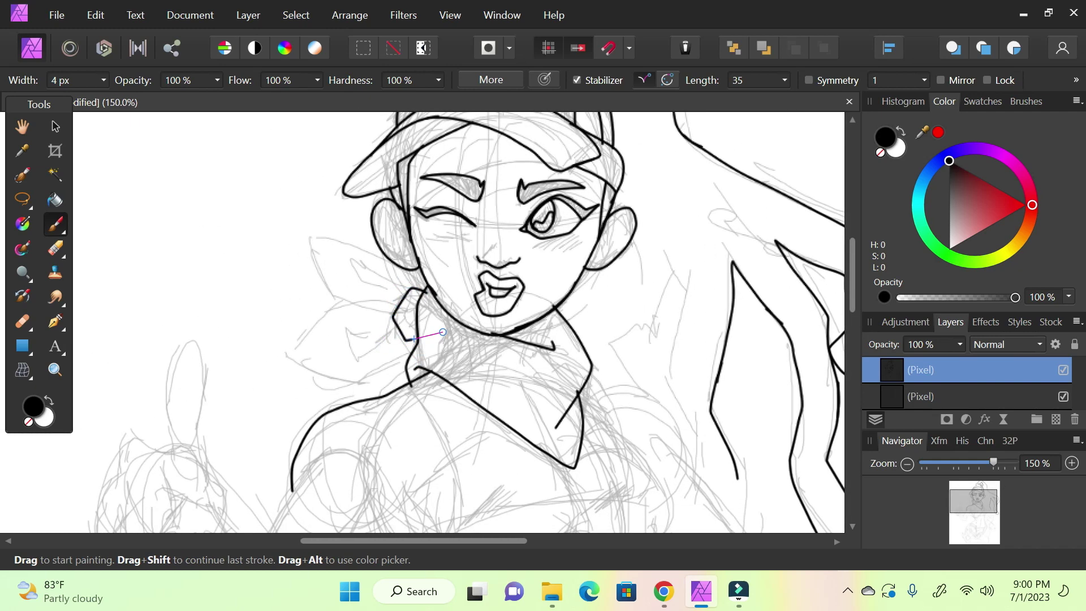
mouse_move(424, 282)
mouse_down()
mouse_move(410, 277)
mouse_move(399, 310)
mouse_move(411, 347)
mouse_up()
mouse_move(376, 297)
mouse_down()
mouse_move(317, 308)
mouse_move(274, 374)
mouse_move(356, 390)
mouse_move(402, 372)
mouse_move(429, 335)
mouse_up()
mouse_move(408, 340)
mouse_down()
mouse_move(339, 383)
mouse_move(307, 339)
mouse_move(362, 340)
mouse_up()
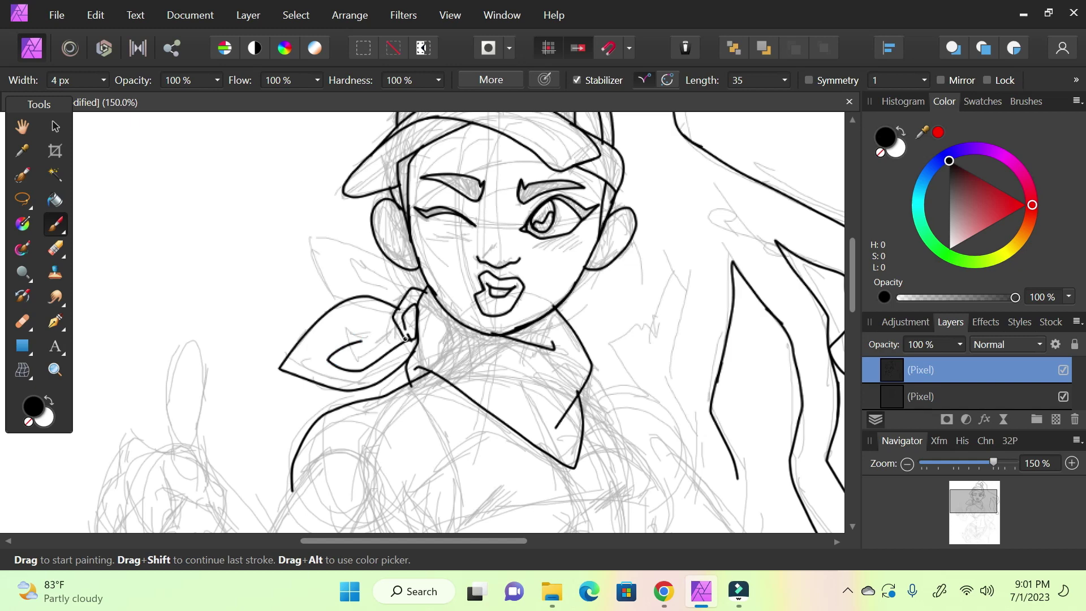
mouse_move(340, 306)
mouse_down()
mouse_move(307, 242)
mouse_move(306, 211)
mouse_move(331, 245)
mouse_move(420, 271)
mouse_move(428, 318)
mouse_move(394, 310)
mouse_move(325, 253)
mouse_move(380, 262)
mouse_move(403, 282)
mouse_up()
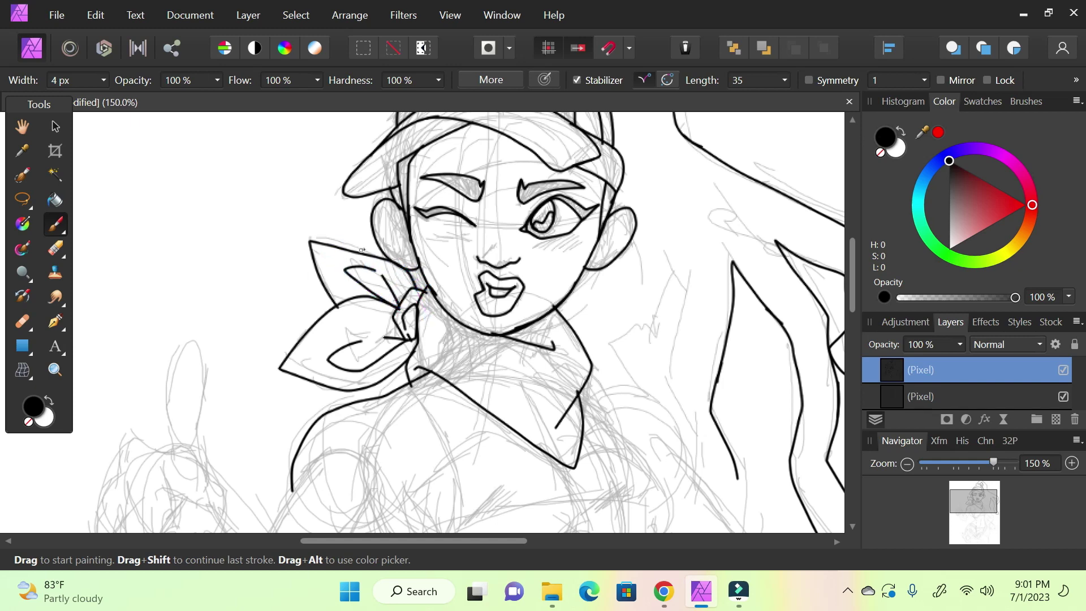
- Ink curved eyelid creases above the winking eye and at both corners of the open eye
drag(984, 500, 974, 500)
drag(993, 461, 1005, 461)
drag(974, 495, 976, 491)
mouse_move(480, 512)
mouse_down()
mouse_move(470, 440)
mouse_move(399, 406)
mouse_up()
drag(331, 454, 389, 405)
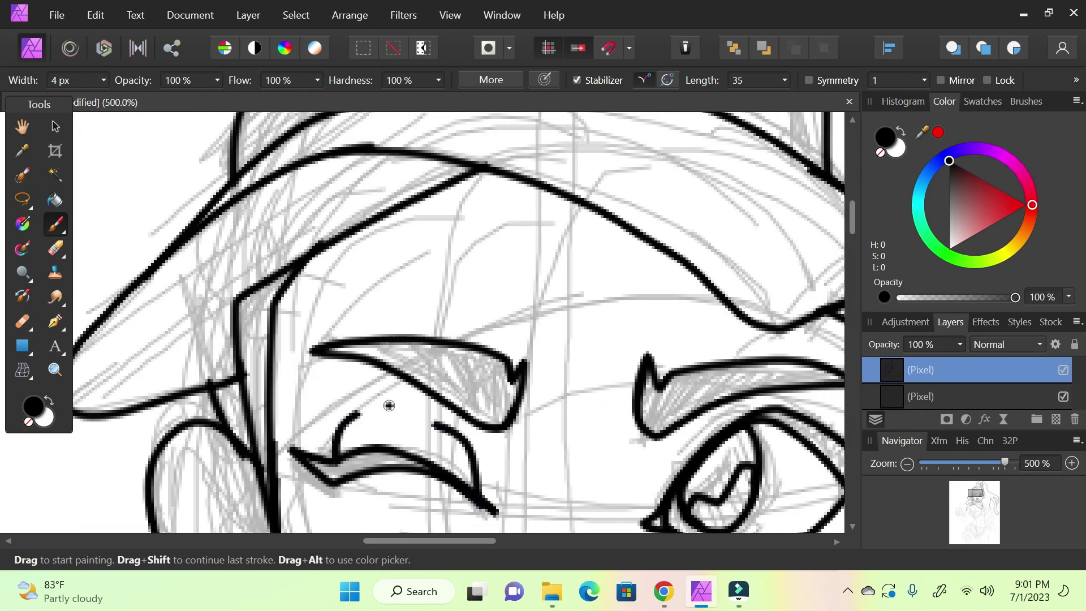
drag(659, 506, 695, 412)
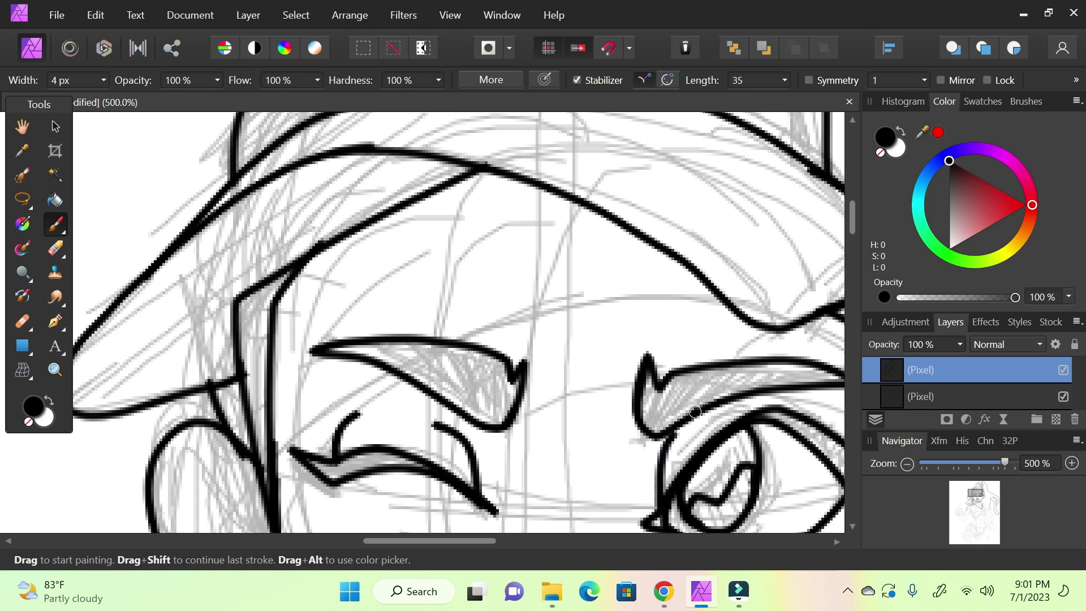
key(ctrl+z)
mouse_move(669, 505)
mouse_down()
mouse_move(669, 467)
mouse_move(707, 414)
mouse_up()
drag(978, 500, 981, 497)
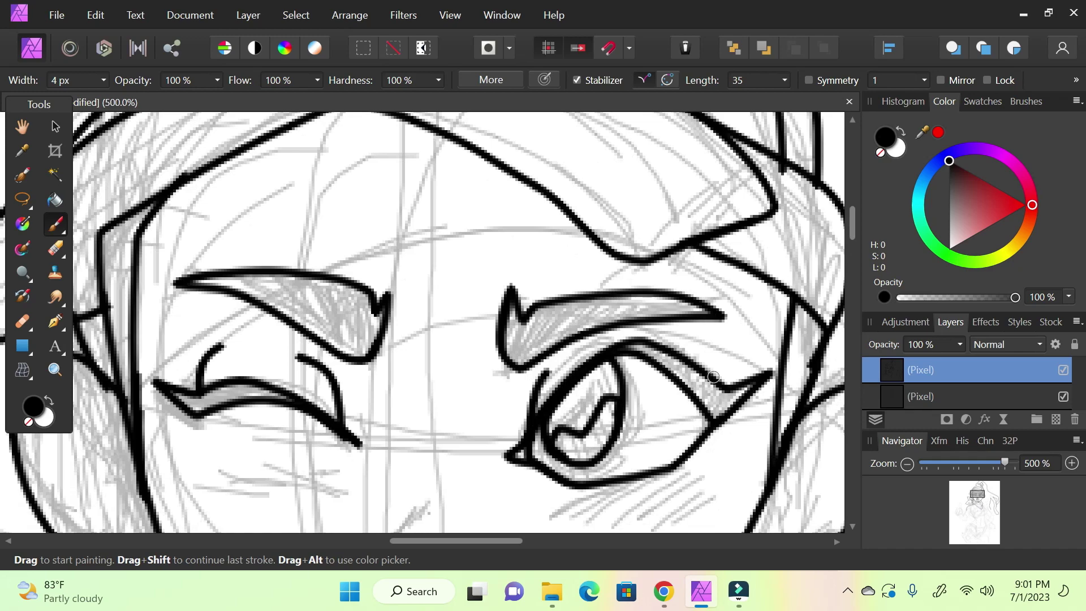
mouse_move(709, 375)
mouse_down()
mouse_move(704, 334)
mouse_move(669, 321)
mouse_up()
- Ink the top's curved armhole from the scarf to the underarm and the inner arm line on the winking-eye side
drag(1005, 463, 993, 463)
drag(975, 509, 975, 509)
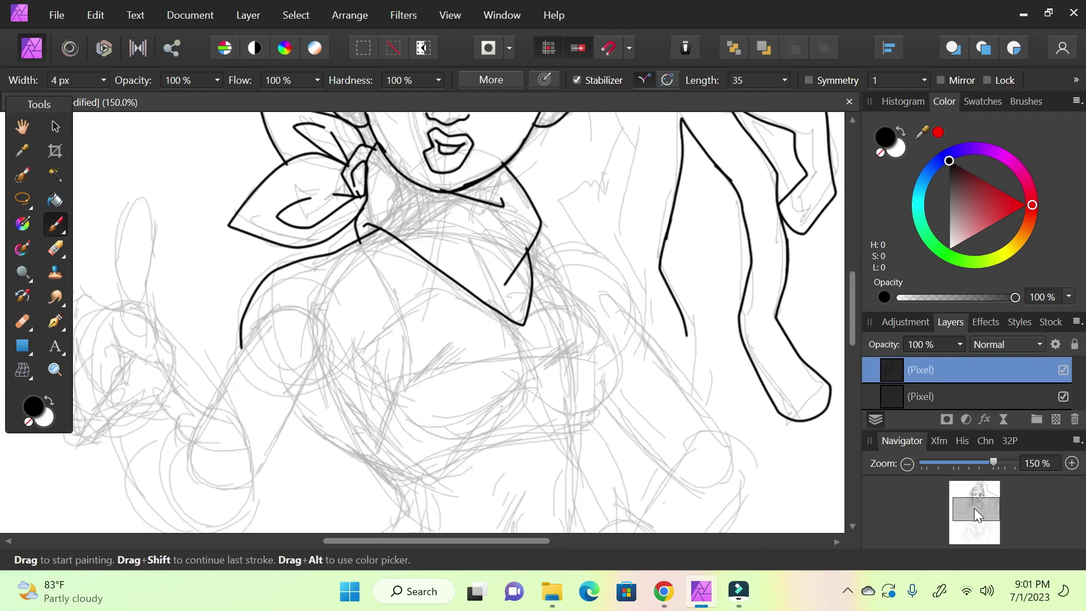
mouse_move(547, 253)
mouse_down()
mouse_move(562, 289)
mouse_move(560, 280)
mouse_up()
mouse_move(351, 240)
mouse_down()
mouse_move(408, 335)
mouse_move(413, 364)
mouse_move(387, 418)
mouse_move(359, 464)
mouse_move(279, 382)
mouse_up()
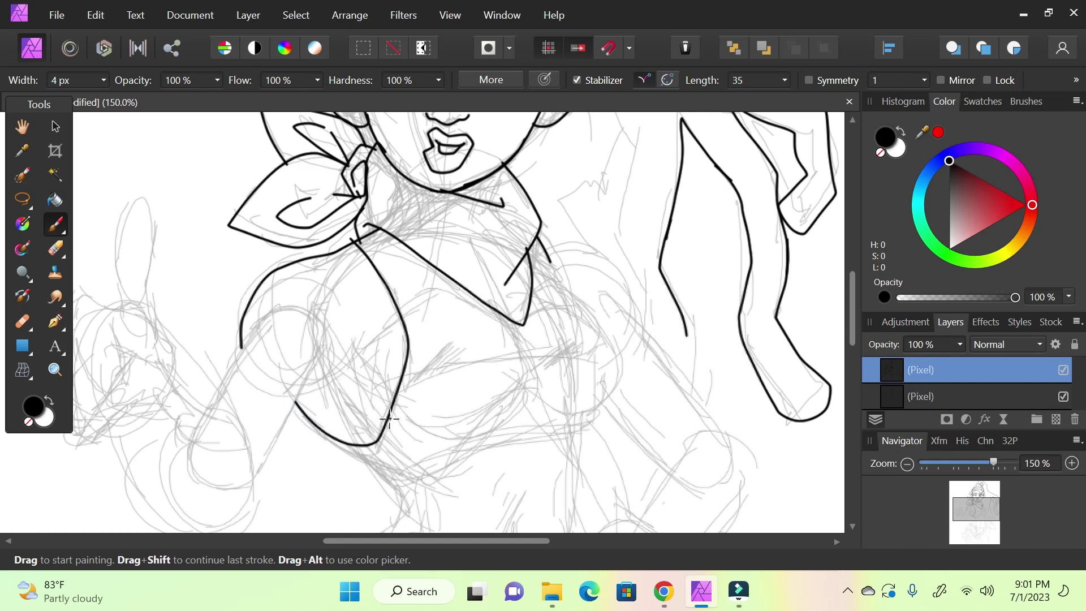
mouse_move(384, 419)
mouse_down()
mouse_move(359, 369)
mouse_move(303, 356)
mouse_move(310, 368)
mouse_move(254, 517)
mouse_up()
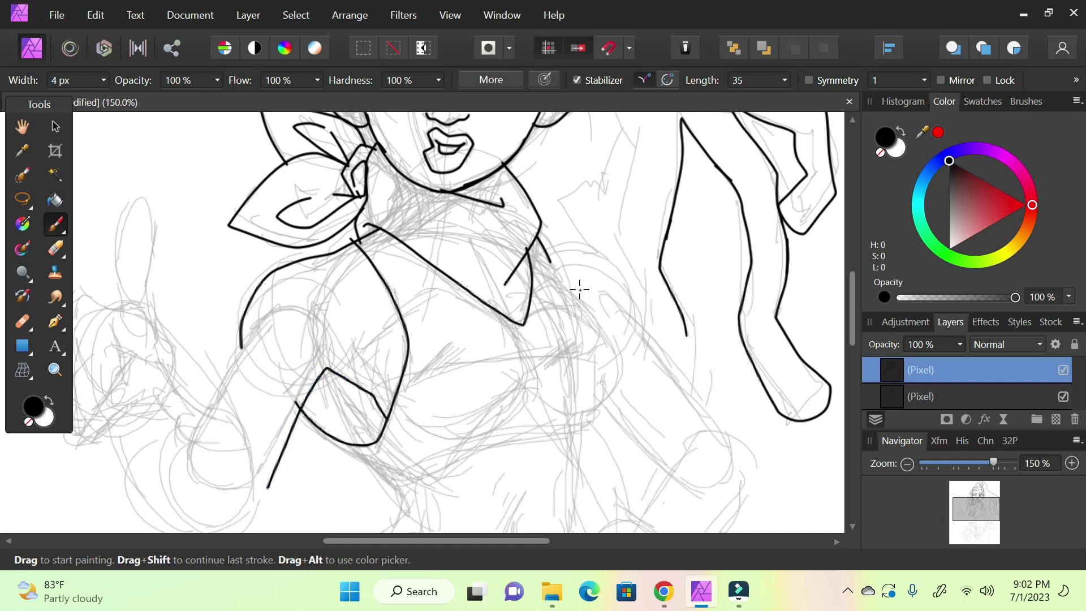
- Ink the chest contour on the open-eye side, the waist line on the other side and the crop top's curved hem
mouse_move(545, 253)
mouse_down()
mouse_move(560, 286)
mouse_move(601, 325)
mouse_move(615, 368)
mouse_move(602, 418)
mouse_move(567, 437)
mouse_move(575, 454)
mouse_up()
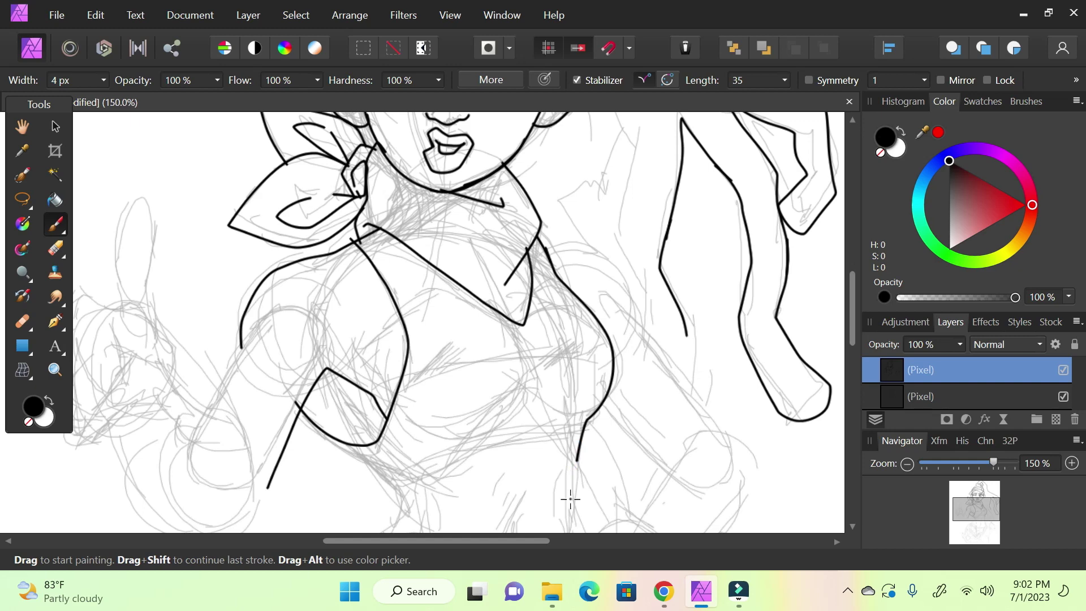
key(ctrl+z)
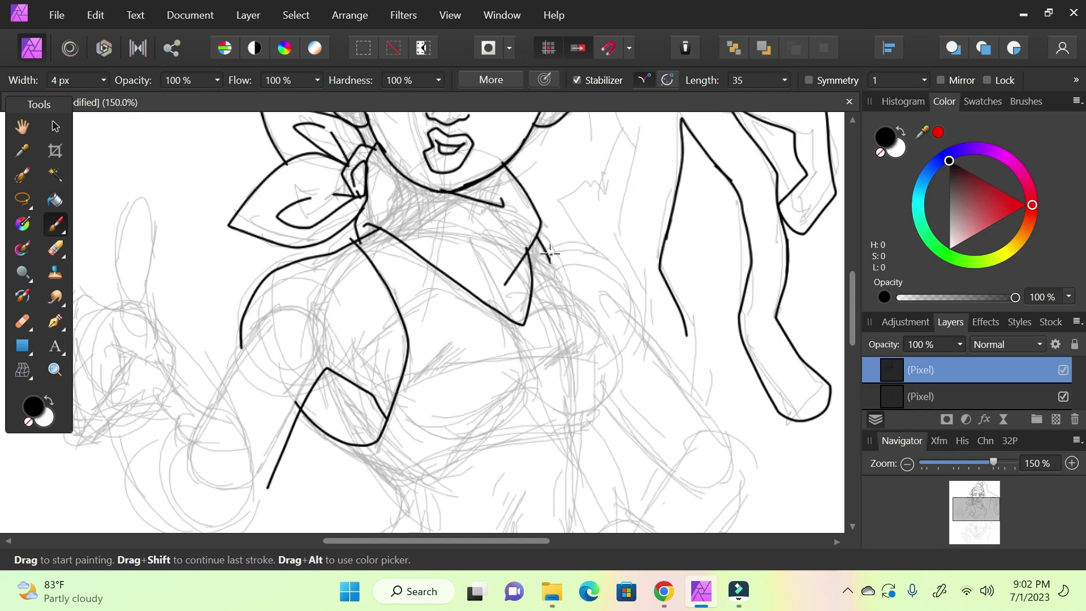
mouse_move(567, 296)
mouse_down()
mouse_move(606, 328)
mouse_move(627, 368)
mouse_move(620, 410)
mouse_move(578, 439)
mouse_move(559, 507)
mouse_up()
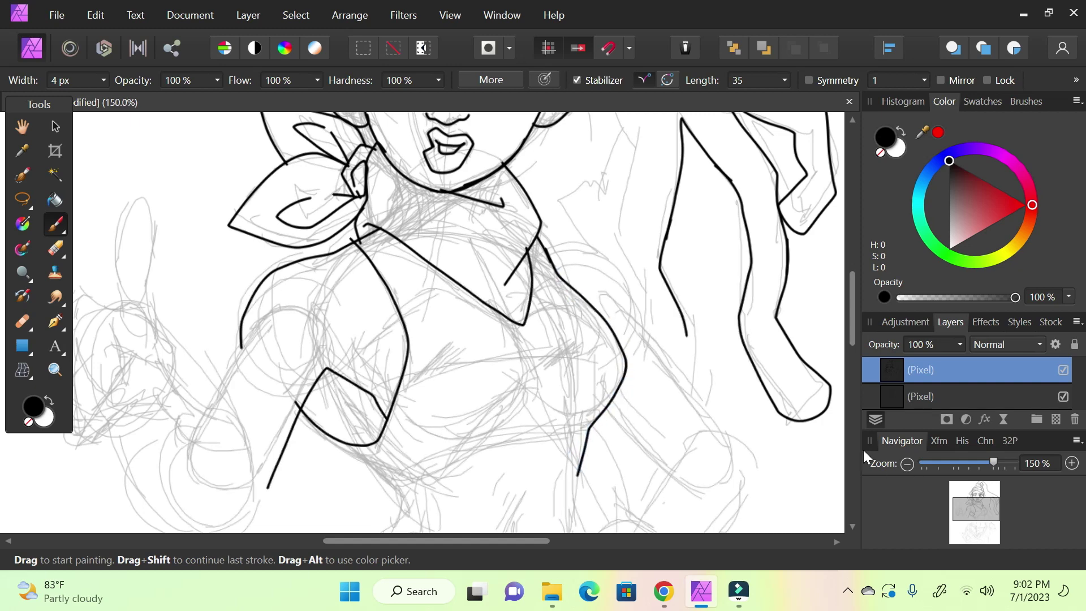
drag(983, 510, 981, 514)
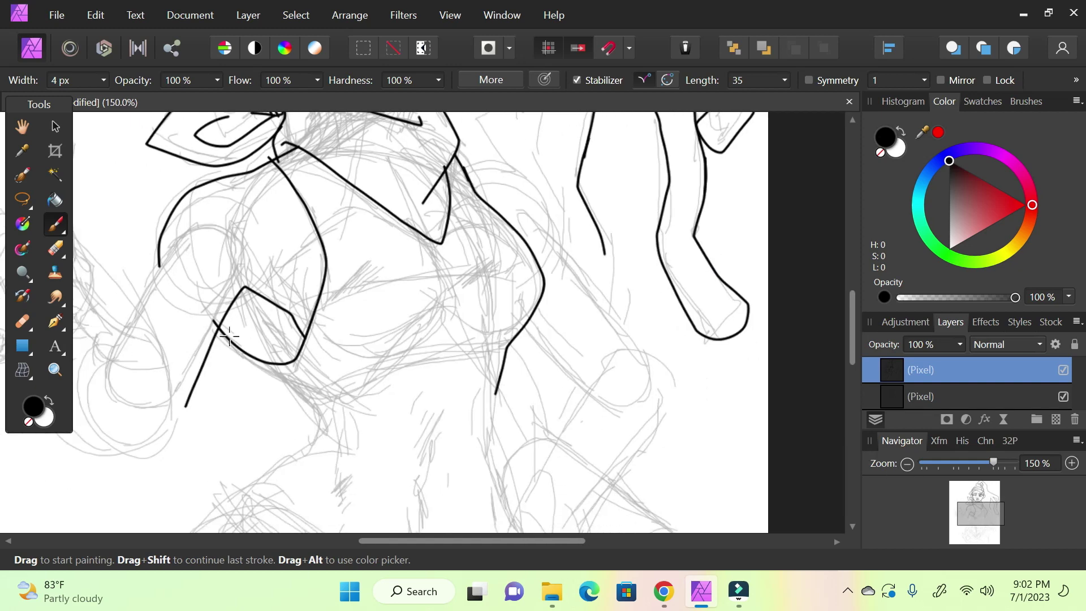
mouse_move(215, 321)
mouse_down()
mouse_move(251, 369)
mouse_move(315, 398)
mouse_move(336, 437)
mouse_move(318, 438)
mouse_move(306, 480)
mouse_up()
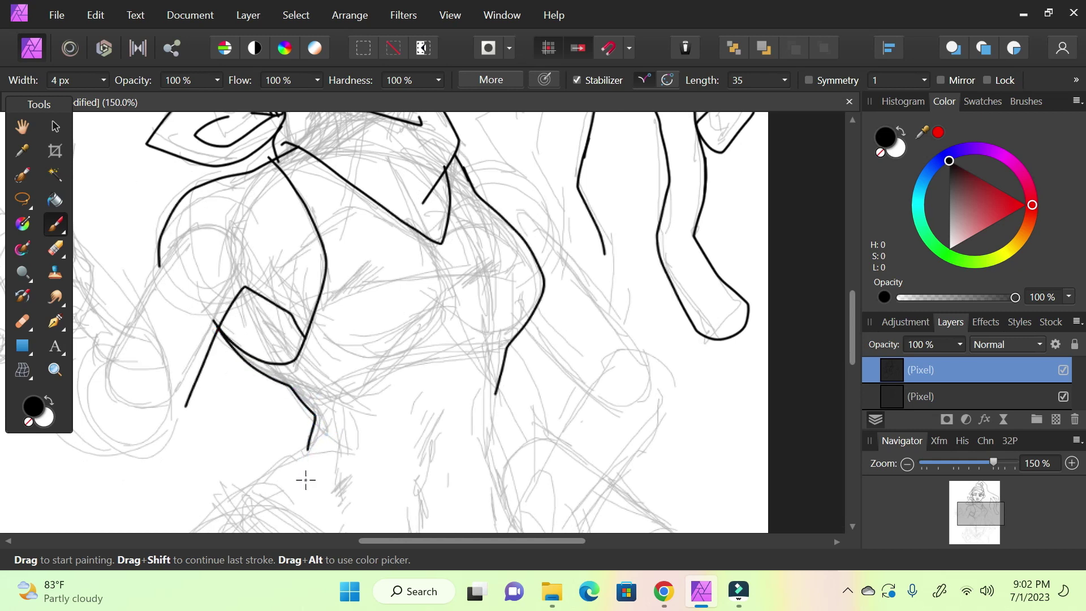
mouse_move(305, 410)
mouse_down()
mouse_move(400, 365)
mouse_move(523, 355)
mouse_up()
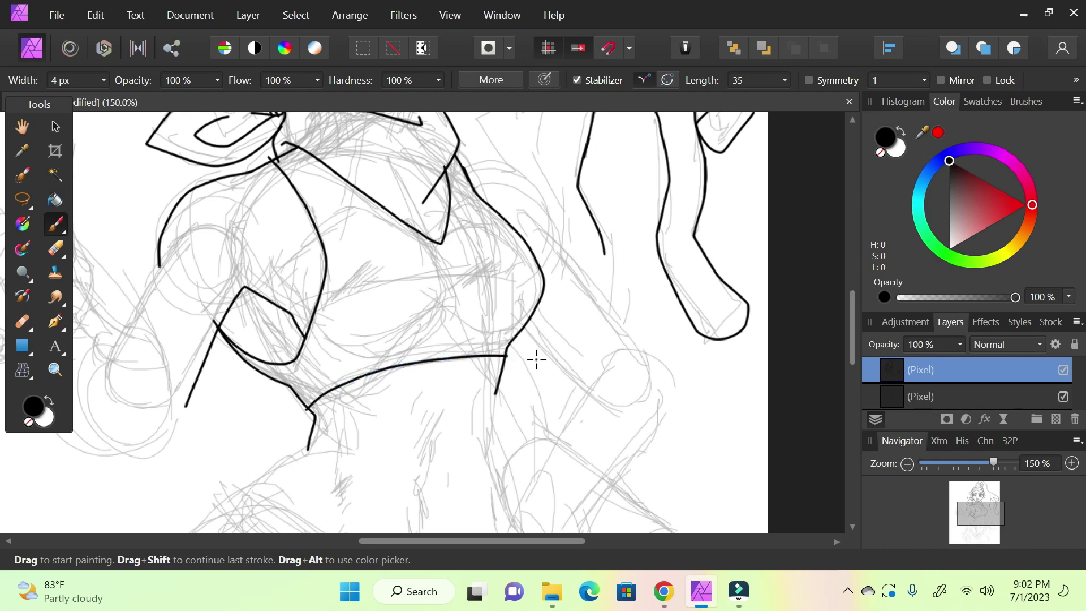
- Ink the arm on the open-eye side from the shoulder to the bent elbow, with both forearm edges
mouse_move(984, 523)
mouse_down()
mouse_move(996, 515)
mouse_move(980, 506)
mouse_up()
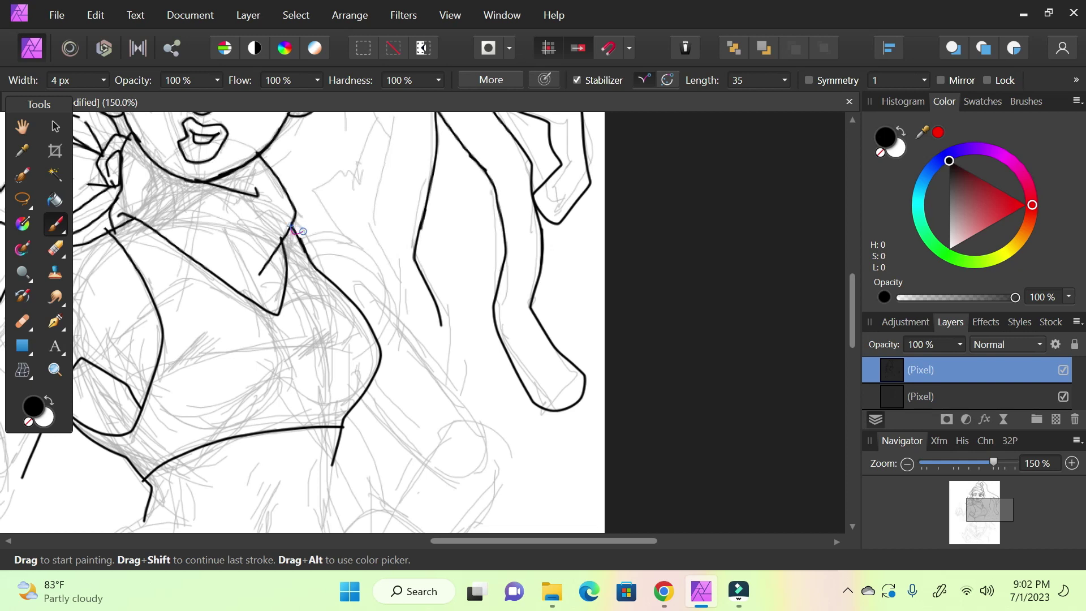
mouse_move(333, 236)
mouse_down()
mouse_move(364, 250)
mouse_move(397, 329)
mouse_move(488, 440)
mouse_move(532, 464)
mouse_move(539, 503)
mouse_move(485, 529)
mouse_up()
drag(996, 515, 992, 516)
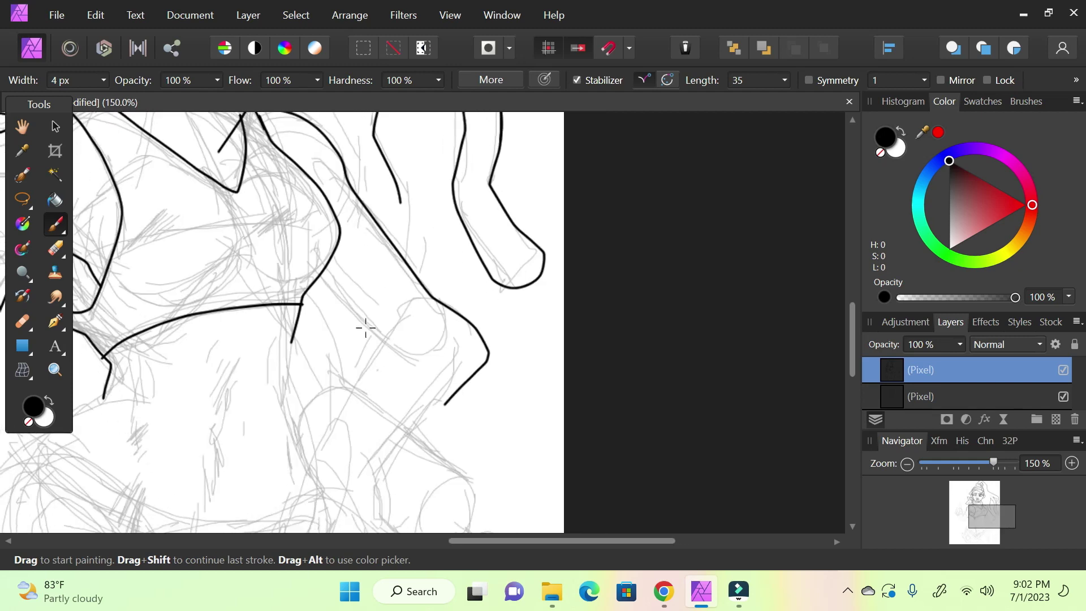
mouse_move(396, 308)
mouse_down()
mouse_move(365, 345)
mouse_move(360, 390)
mouse_move(328, 455)
mouse_up()
drag(460, 389, 379, 468)
- Recheck the Kimberly reference in the browser and replace the two forearm lines with a rounded cuff joined to the elbow
click(664, 591)
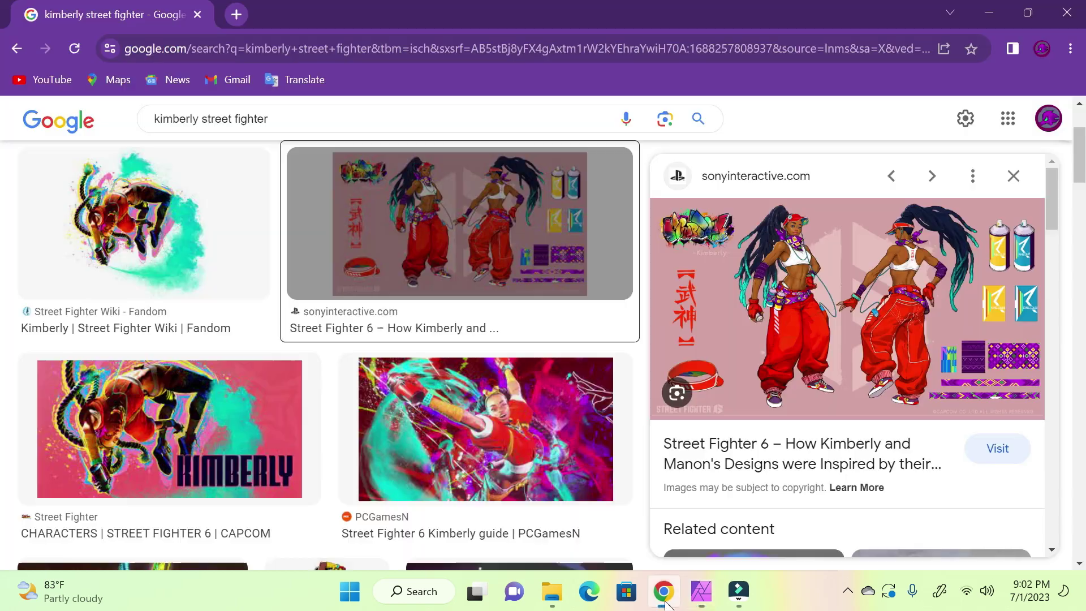
click(700, 604)
drag(975, 516, 986, 522)
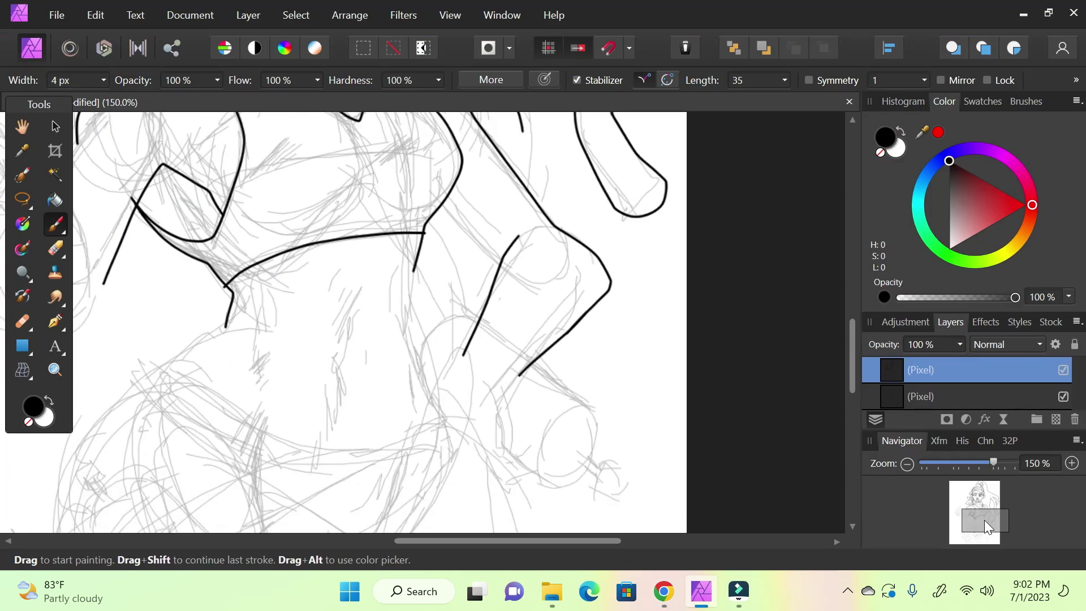
key(ctrl+z)
key(ctrl+z)
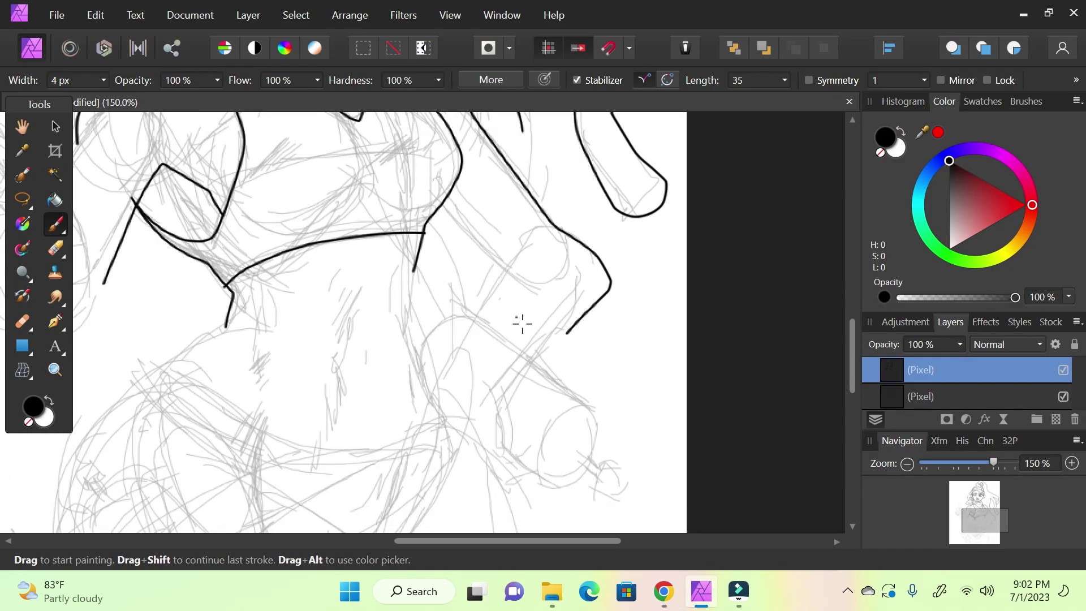
mouse_move(474, 294)
mouse_down()
mouse_move(531, 323)
mouse_move(557, 379)
mouse_up()
mouse_move(489, 300)
mouse_down()
mouse_move(445, 288)
mouse_move(438, 302)
mouse_move(438, 365)
mouse_move(455, 383)
mouse_move(475, 369)
mouse_move(522, 415)
mouse_move(561, 362)
mouse_move(558, 334)
mouse_up()
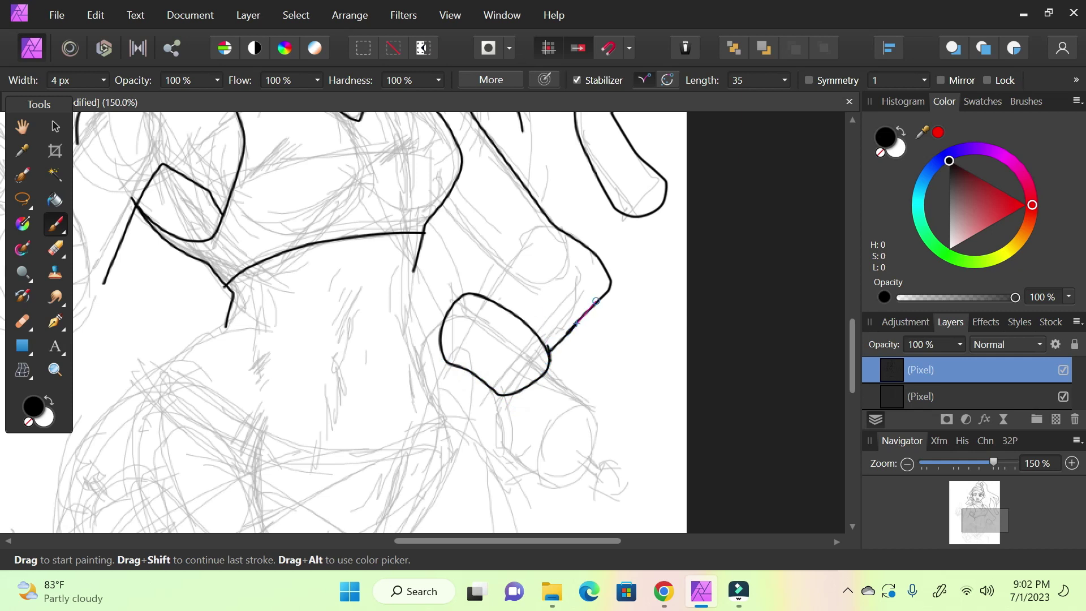
- Join the open-eye side's cuff to the elbow, ink that arm's inner edge, and add short muscle lines on both arms
mouse_move(483, 296)
mouse_down()
mouse_move(524, 224)
mouse_move(563, 222)
mouse_up()
drag(965, 504, 976, 511)
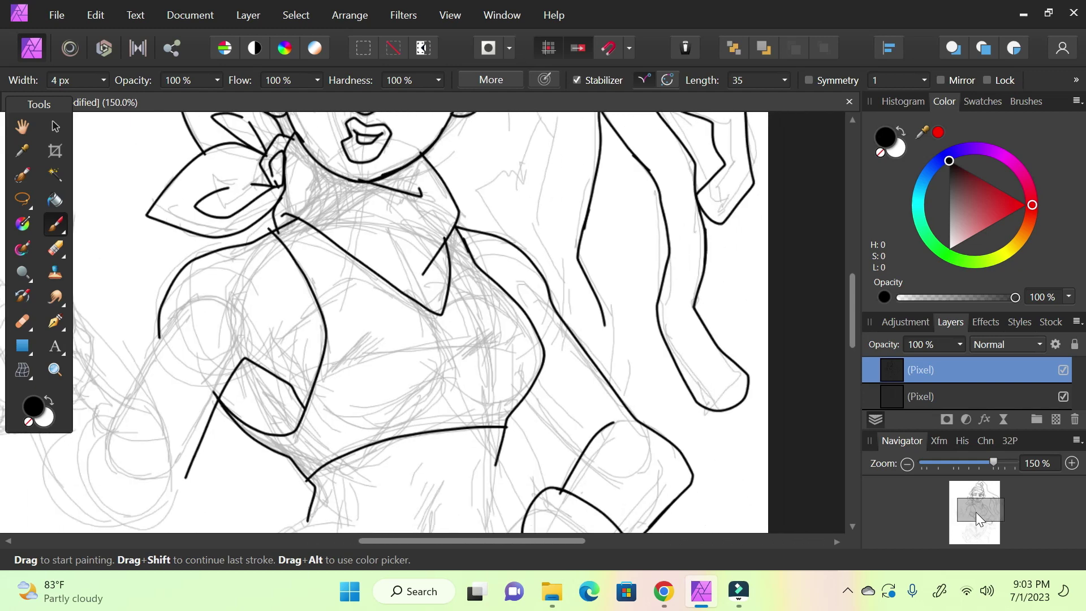
drag(517, 400, 598, 478)
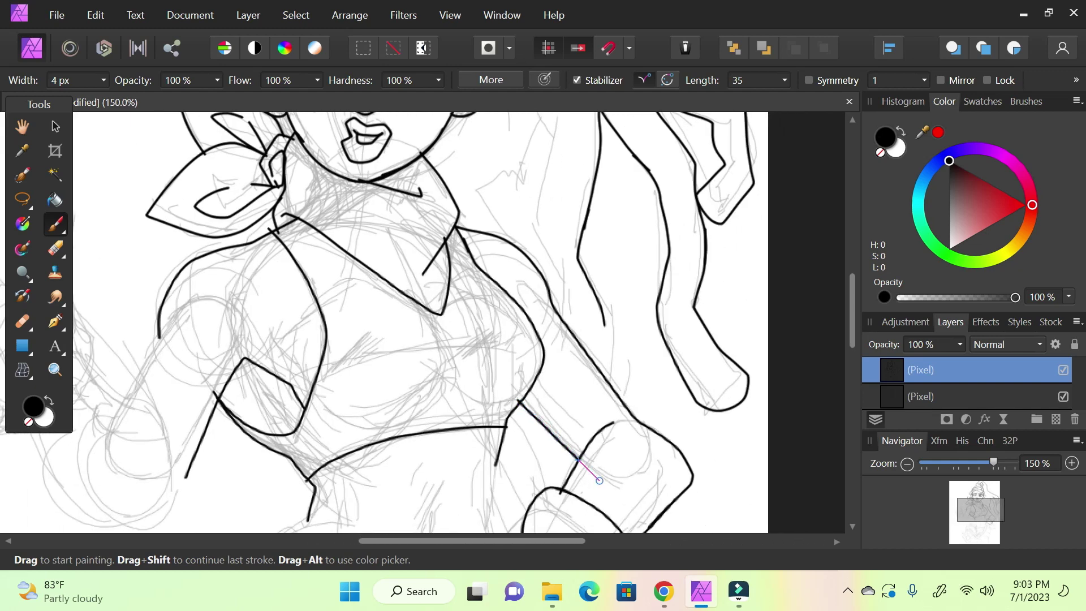
drag(598, 431, 584, 391)
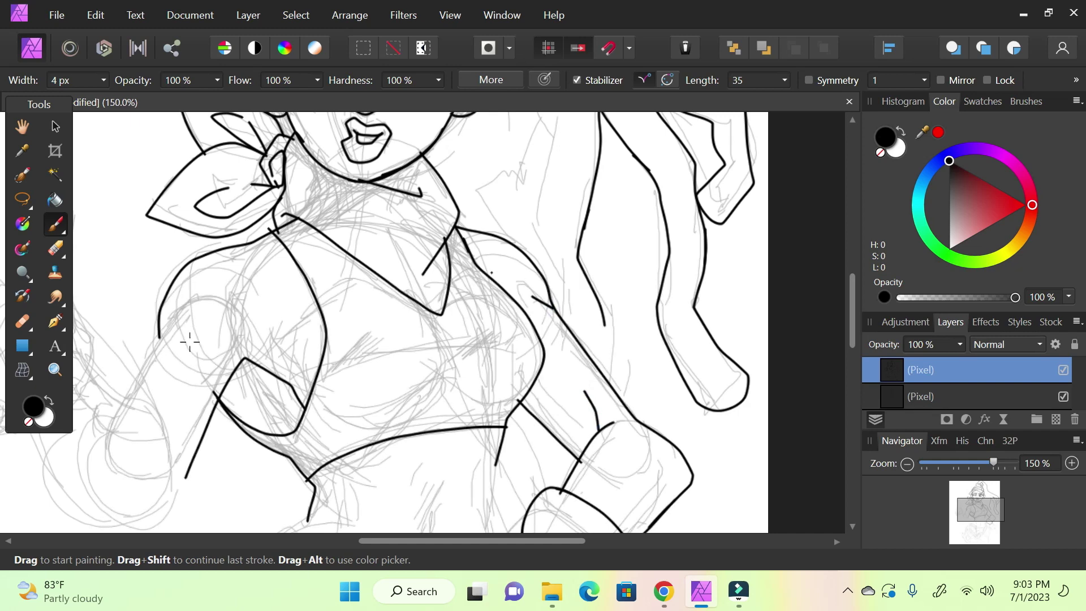
drag(163, 334, 227, 291)
- Ink the ponytail strands behind the open-eye side's shoulder, extending the long strand down to the upper arm
drag(979, 465, 990, 466)
mouse_move(980, 514)
mouse_down()
mouse_move(967, 501)
mouse_move(972, 511)
mouse_up()
drag(694, 306, 694, 302)
drag(716, 345, 715, 437)
mouse_move(676, 333)
mouse_down()
mouse_move(683, 291)
mouse_move(650, 247)
mouse_move(672, 189)
mouse_move(650, 182)
mouse_move(638, 263)
mouse_move(600, 249)
mouse_move(611, 252)
mouse_move(620, 298)
mouse_move(643, 296)
mouse_move(666, 320)
mouse_up()
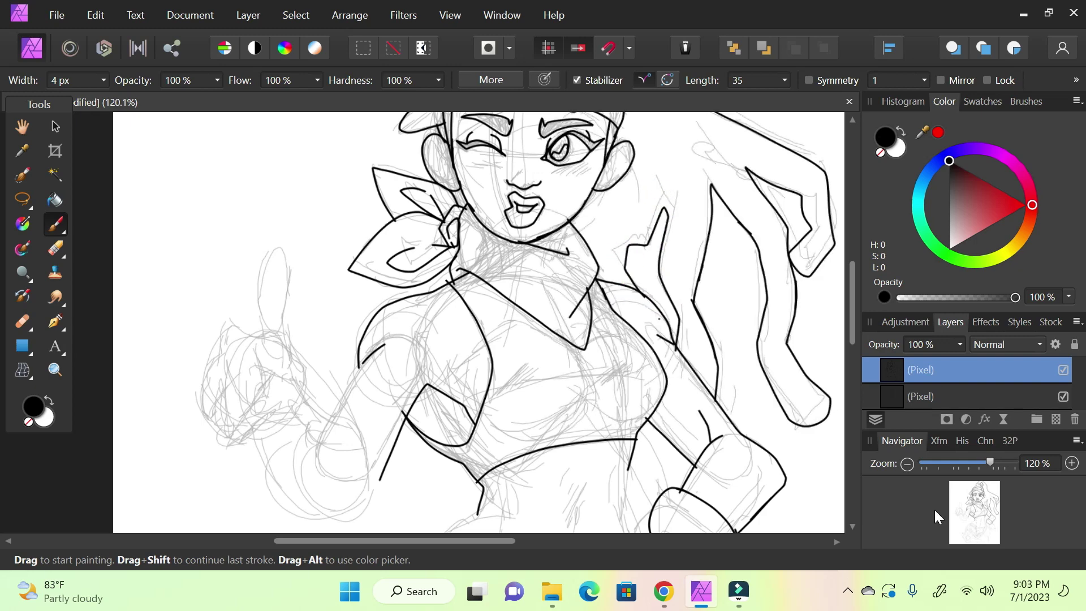
- Ink the head's contour above the cap on the winking-eye side and the outline of the ponytail's base
drag(981, 507, 968, 494)
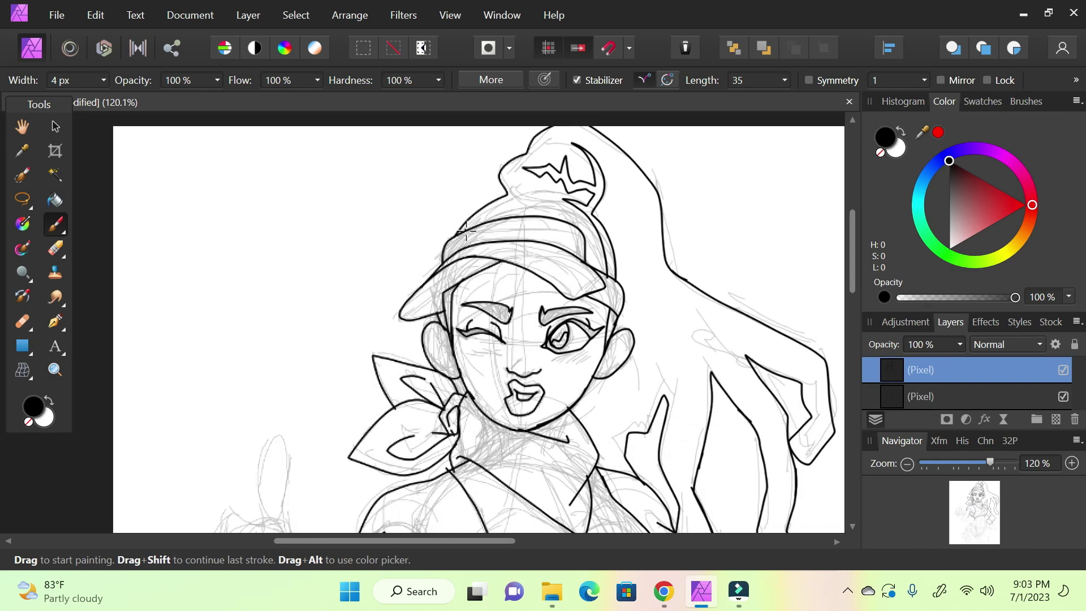
drag(464, 233, 492, 196)
mouse_move(502, 185)
mouse_down()
mouse_move(517, 150)
mouse_move(533, 139)
mouse_move(540, 148)
mouse_up()
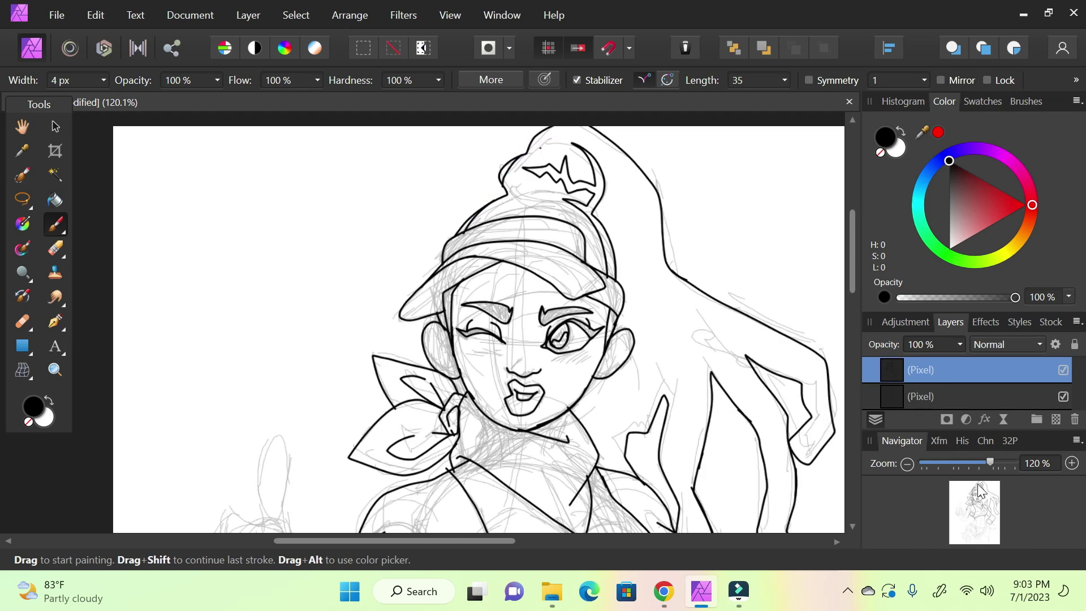
drag(990, 463, 961, 488)
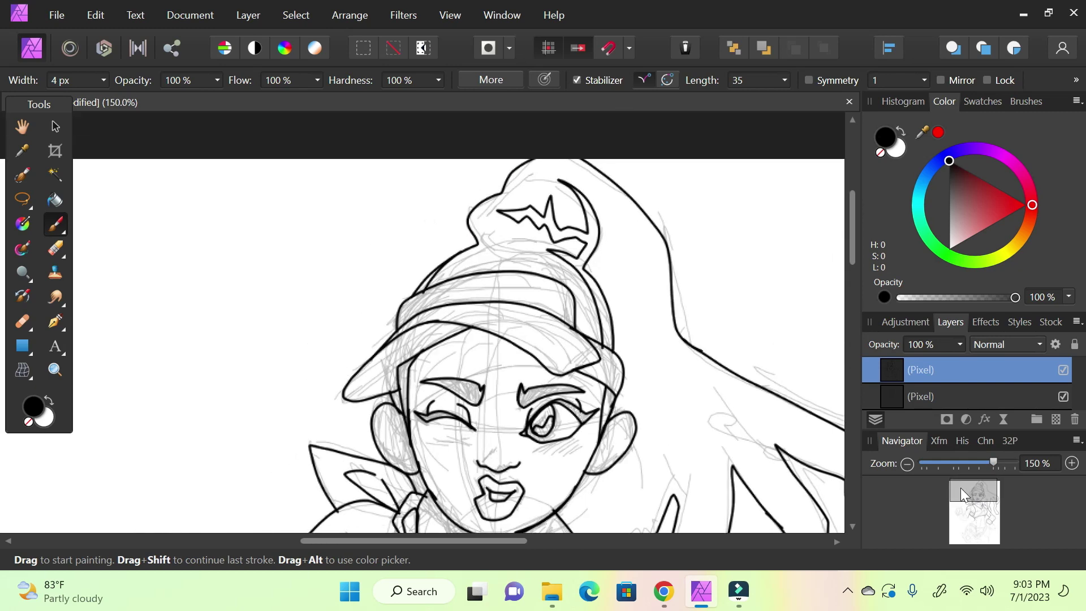
drag(472, 196, 543, 182)
drag(562, 143, 583, 143)
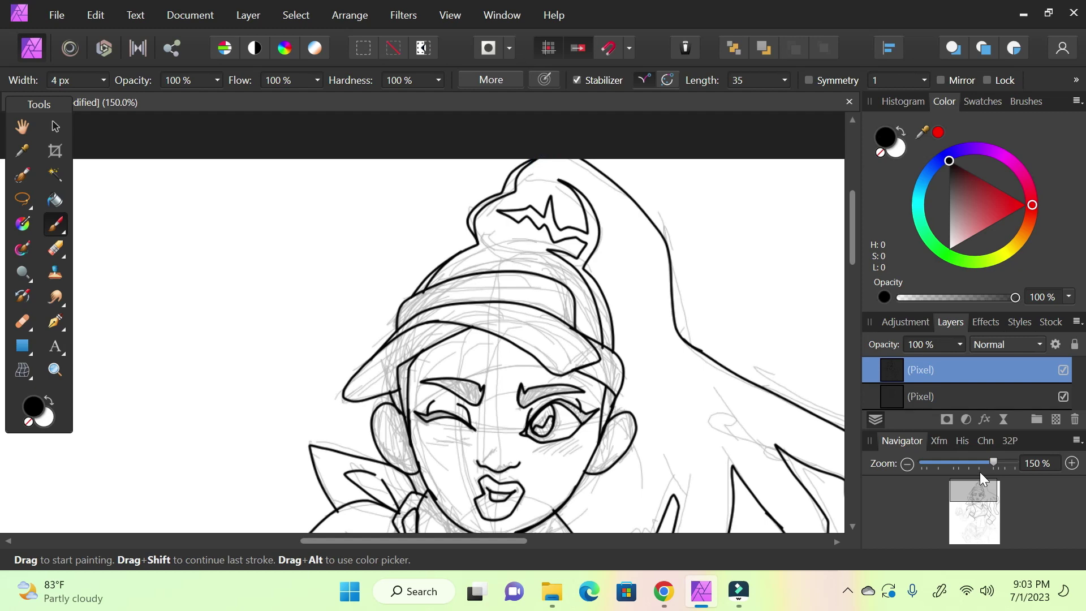
- Ink the bent elbow on the winking-eye side, with its crease and the curved inner forearm line
drag(994, 462, 983, 464)
drag(983, 500, 981, 529)
drag(983, 463, 993, 462)
drag(975, 505, 959, 515)
mouse_move(583, 400)
mouse_down()
mouse_move(520, 487)
mouse_move(481, 483)
mouse_move(451, 388)
mouse_up()
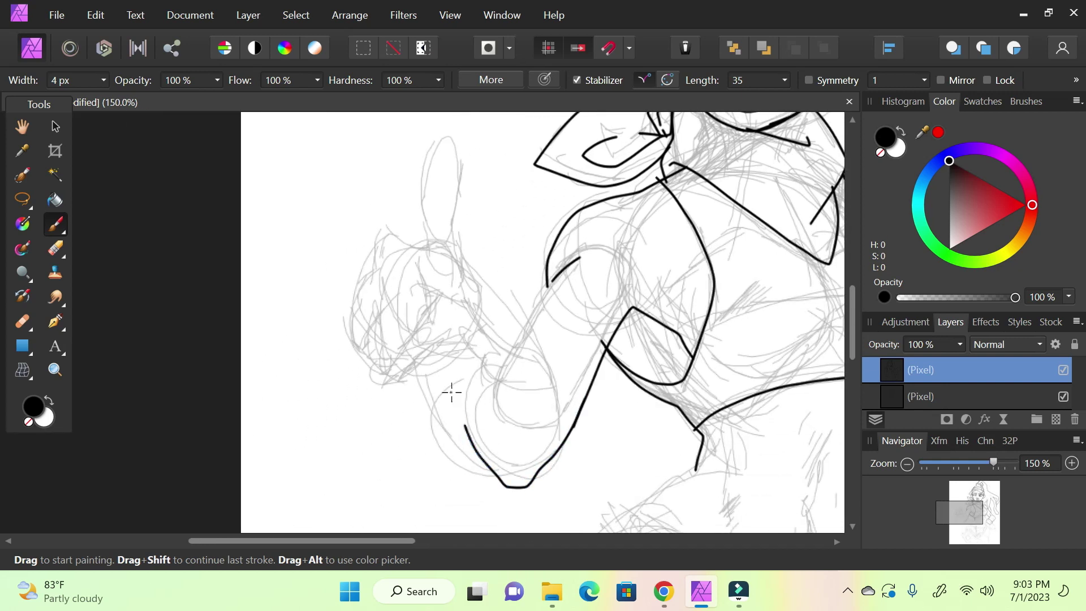
drag(518, 469, 482, 418)
drag(551, 421, 496, 342)
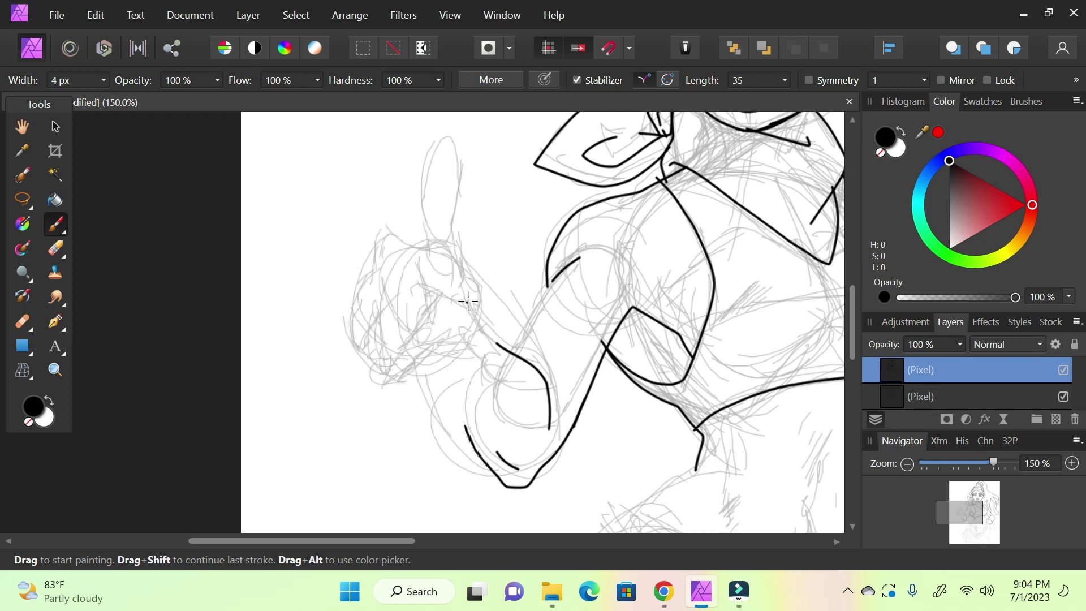
- Ink the thumb, wrist curve and lower palm of the raised hand, rechecking the Kimberly reference in the browser
mouse_move(467, 299)
mouse_down()
mouse_move(526, 390)
mouse_move(482, 394)
mouse_move(463, 368)
mouse_move(473, 333)
mouse_move(495, 327)
mouse_up()
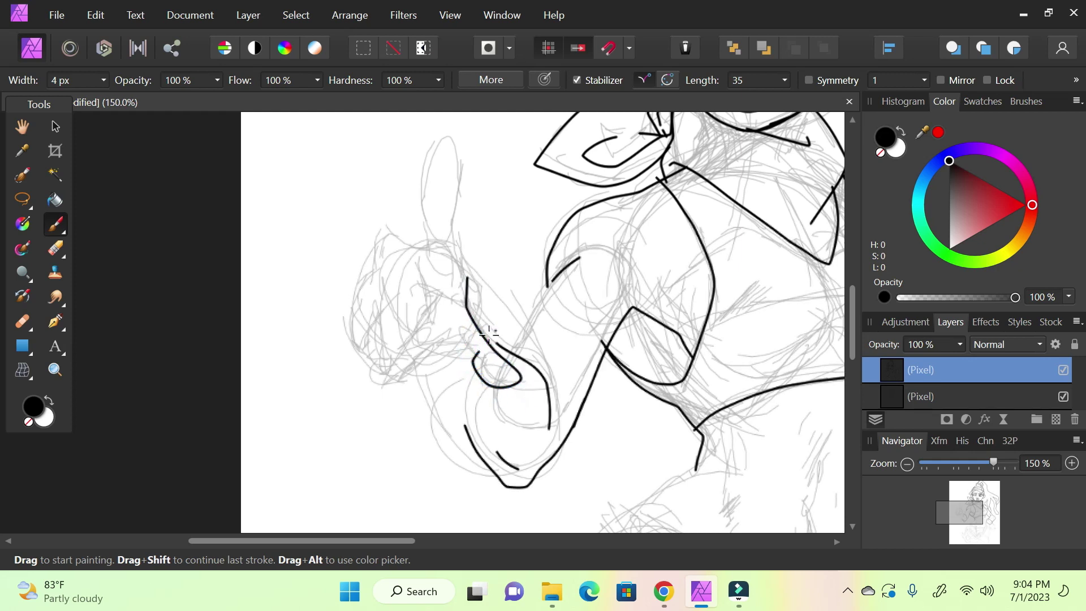
mouse_move(476, 365)
mouse_down()
mouse_move(459, 339)
mouse_move(392, 324)
mouse_up()
click(663, 591)
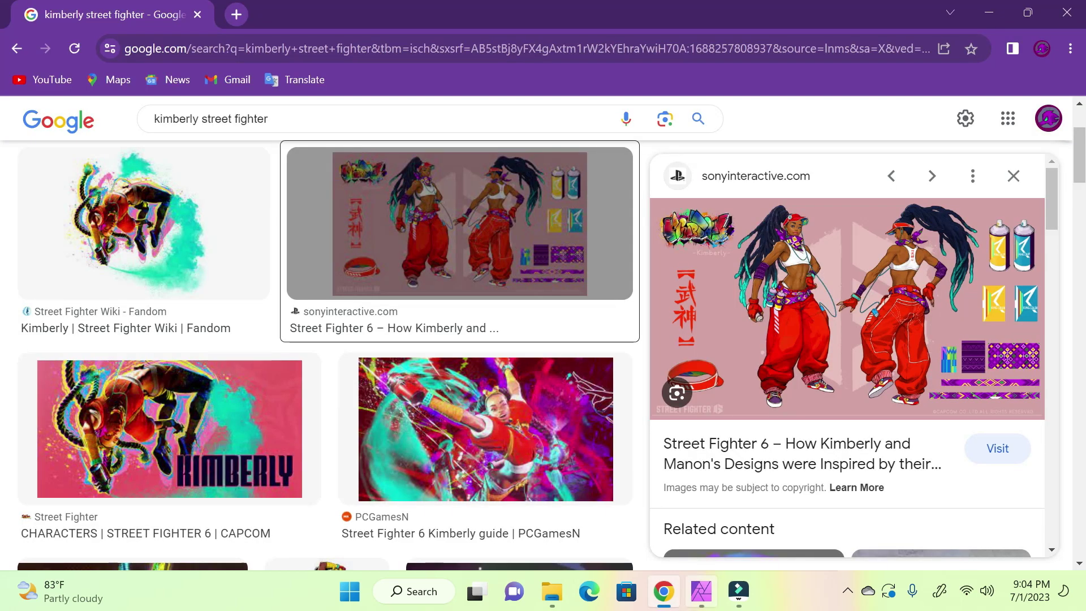
click(700, 603)
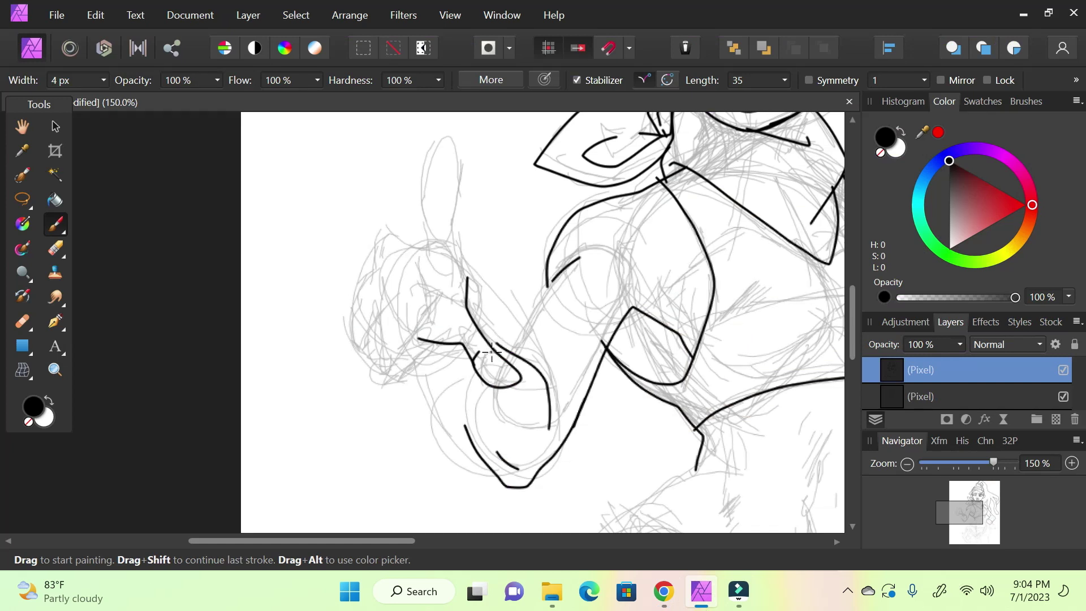
mouse_move(512, 356)
mouse_down()
mouse_move(481, 300)
mouse_move(453, 291)
mouse_up()
mouse_move(474, 370)
mouse_down()
mouse_move(413, 391)
mouse_move(379, 376)
mouse_move(382, 360)
mouse_move(432, 361)
mouse_move(453, 337)
mouse_move(482, 342)
mouse_up()
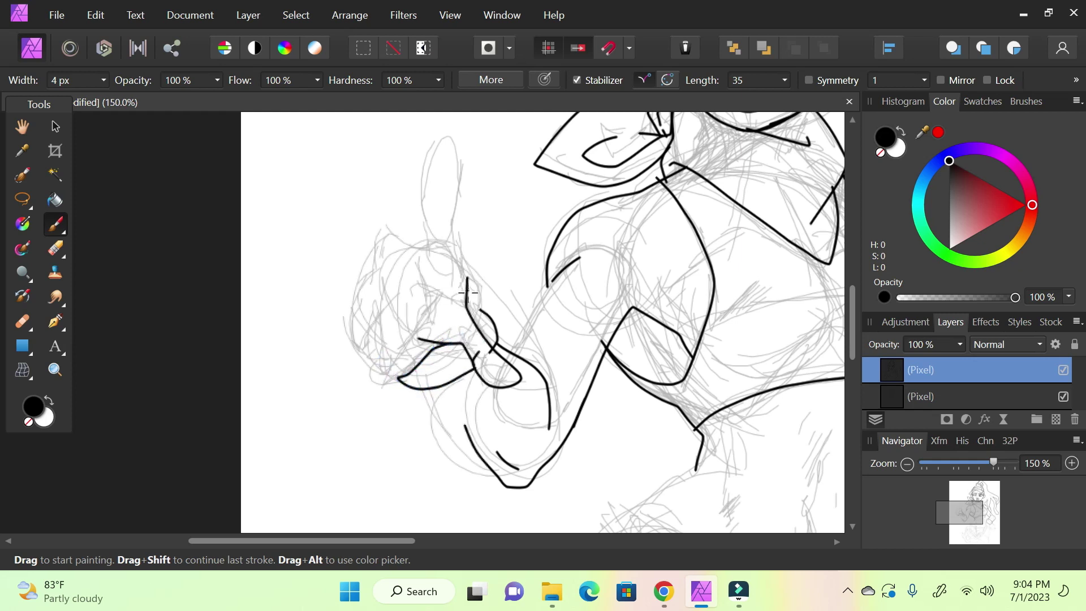
- Ink the hand's raised index finger and the three curled fingers beside it, redrawing the outermost one
mouse_move(468, 270)
mouse_down()
mouse_move(449, 121)
mouse_move(422, 183)
mouse_move(427, 248)
mouse_move(467, 249)
mouse_move(463, 189)
mouse_up()
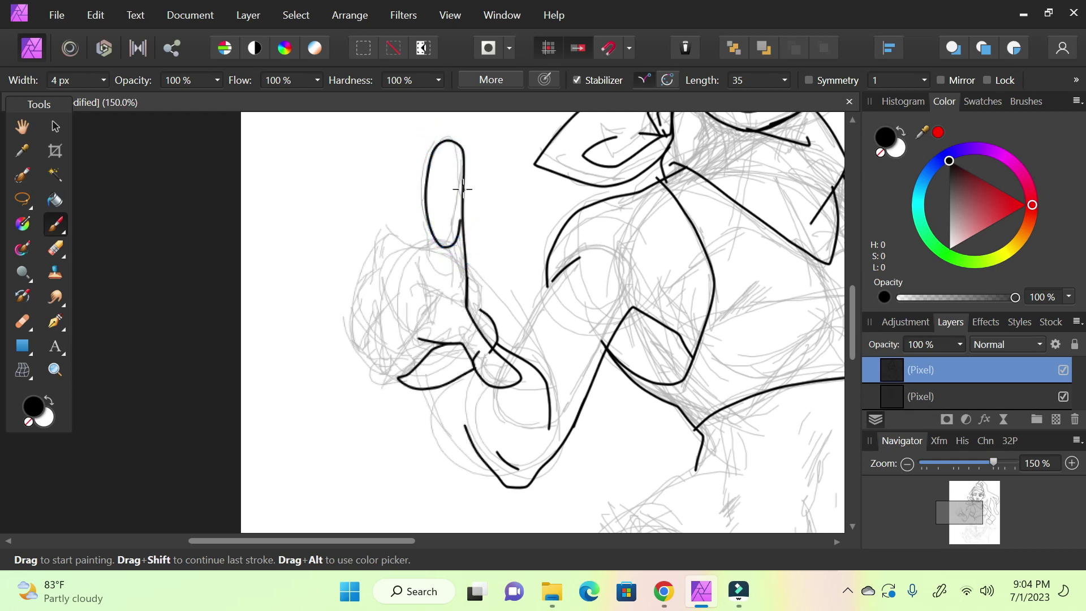
drag(434, 251, 450, 297)
mouse_move(379, 233)
mouse_down()
mouse_move(367, 273)
mouse_move(391, 271)
mouse_move(375, 261)
mouse_move(384, 316)
mouse_move(433, 355)
mouse_move(434, 307)
mouse_move(450, 294)
mouse_move(424, 229)
mouse_up()
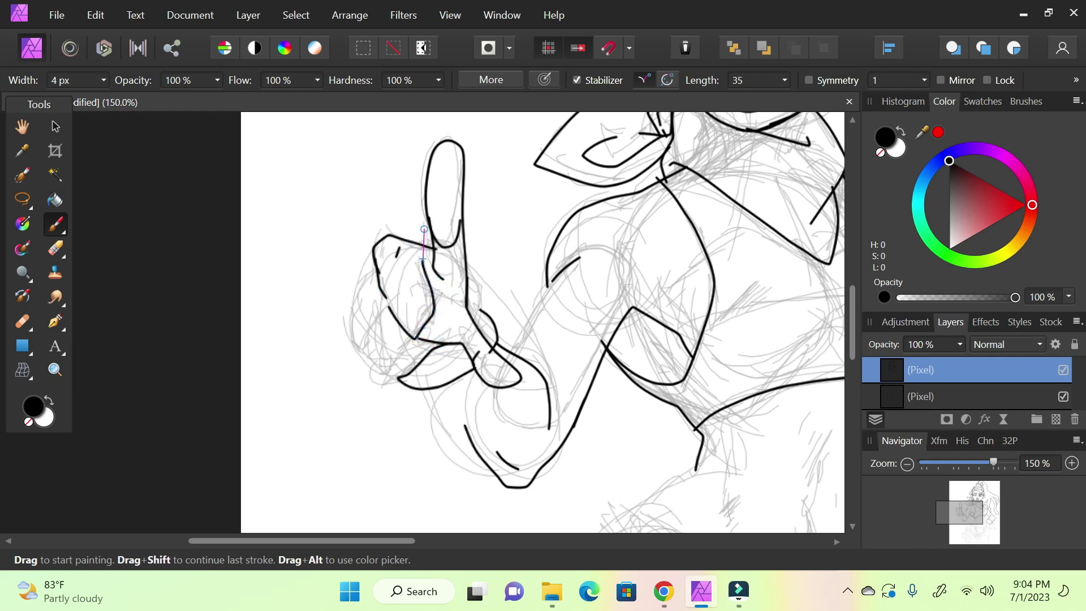
mouse_move(378, 264)
mouse_down()
mouse_move(333, 291)
mouse_move(358, 340)
mouse_move(396, 362)
mouse_move(390, 352)
mouse_move(422, 345)
mouse_move(430, 322)
mouse_move(443, 326)
mouse_up()
mouse_move(357, 300)
mouse_down()
mouse_move(330, 335)
mouse_move(400, 376)
mouse_up()
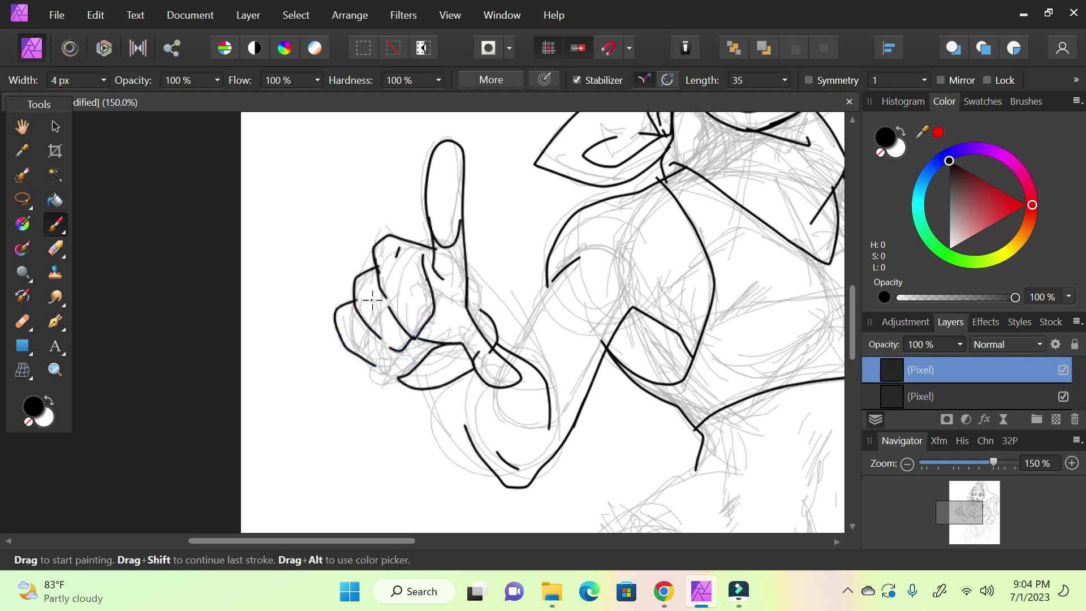
key(ctrl+z)
mouse_move(358, 299)
mouse_down()
mouse_move(327, 331)
mouse_move(373, 379)
mouse_move(413, 368)
mouse_move(418, 332)
mouse_up()
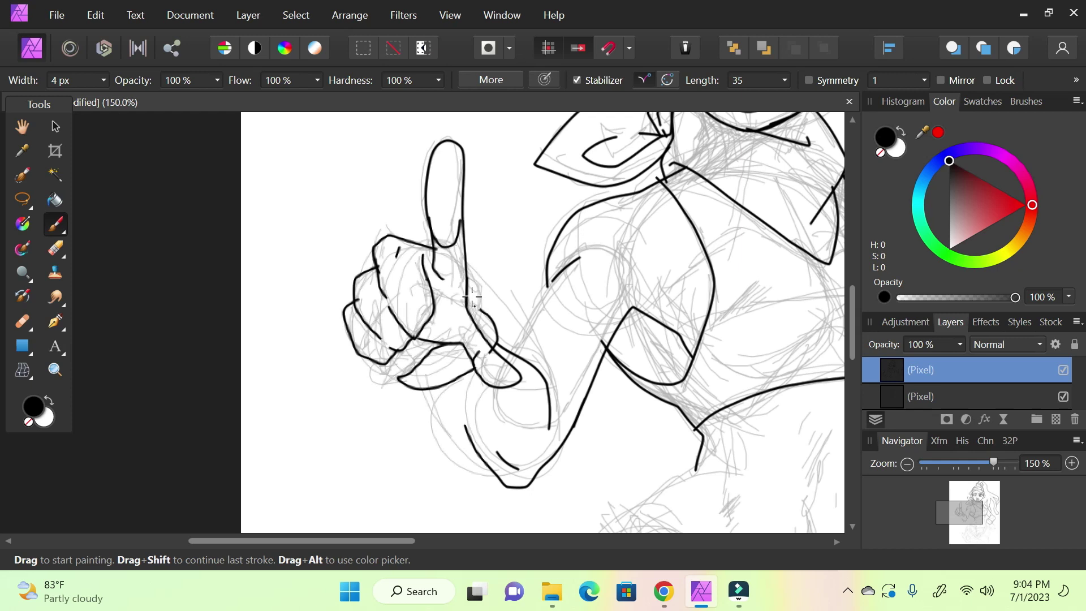
- Redo the stroke at the thumb's base and ink the hand's lower edge beneath the curled fingers
mouse_move(485, 332)
mouse_down()
mouse_move(501, 333)
mouse_move(461, 351)
mouse_up()
key(ctrl+z)
drag(470, 305, 501, 351)
mouse_move(378, 356)
mouse_down()
mouse_move(394, 378)
mouse_move(422, 370)
mouse_move(446, 342)
mouse_move(463, 344)
mouse_up()
- Recheck the Kimberly reference in the browser and ink fingerless-glove edges across the index finger, thumb and curled fingers
mouse_move(991, 462)
mouse_down()
mouse_move(953, 463)
mouse_move(983, 470)
mouse_up()
click(666, 593)
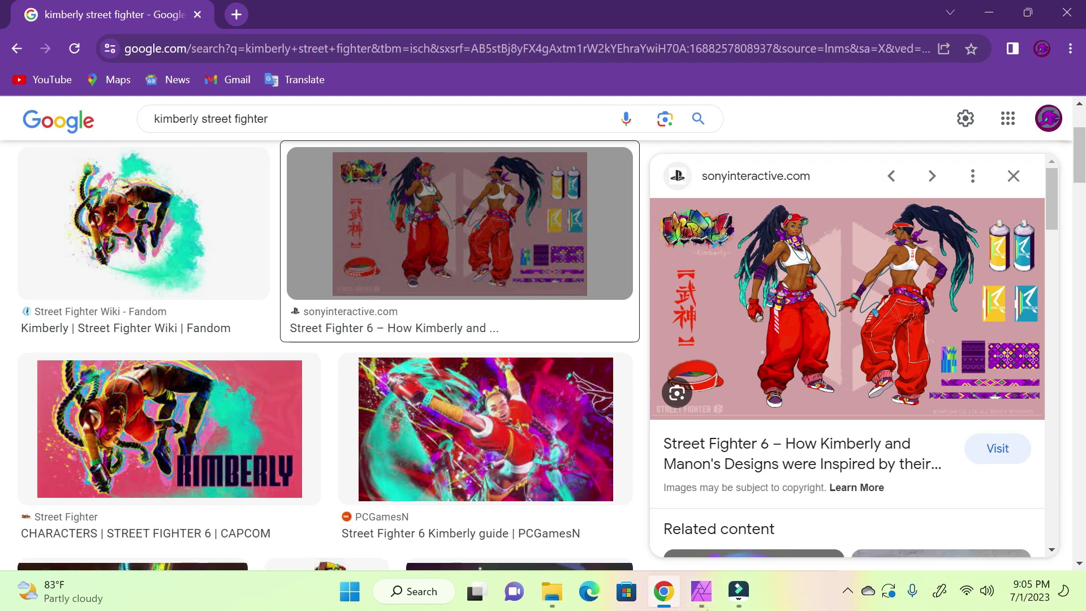
click(704, 601)
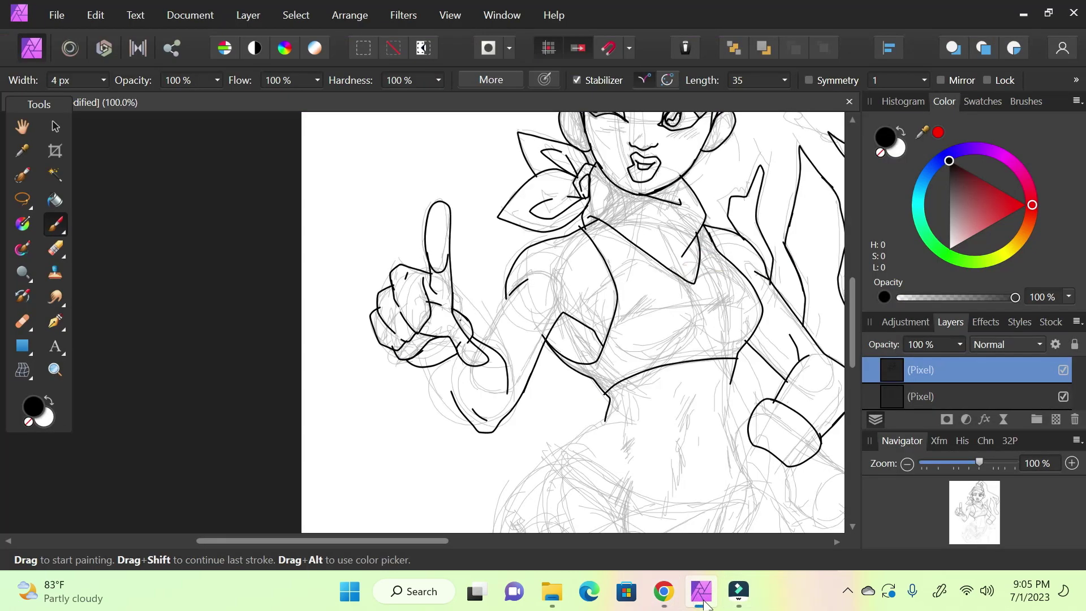
click(668, 599)
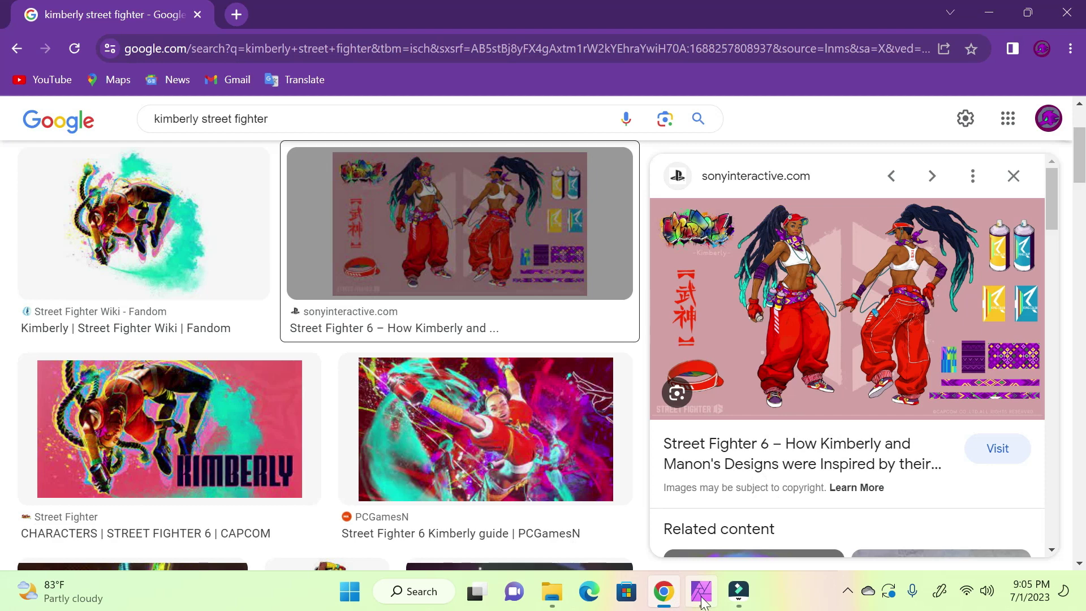
click(703, 601)
mouse_move(437, 276)
mouse_down()
mouse_move(462, 296)
mouse_move(474, 259)
mouse_up()
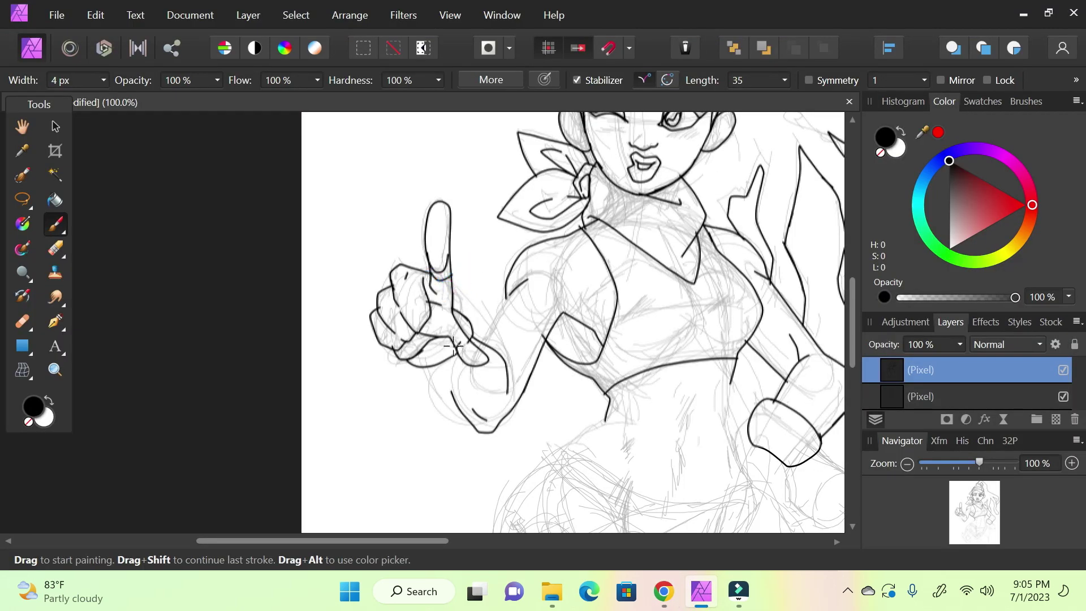
drag(460, 322, 480, 302)
drag(393, 313, 457, 288)
- Ink the outer forearm from the raised hand to the elbow and the upper-arm lines on the winking-eye side
mouse_move(976, 529)
mouse_down()
mouse_move(989, 535)
mouse_move(968, 518)
mouse_up()
mouse_move(284, 381)
mouse_down()
mouse_move(310, 432)
mouse_move(356, 444)
mouse_up()
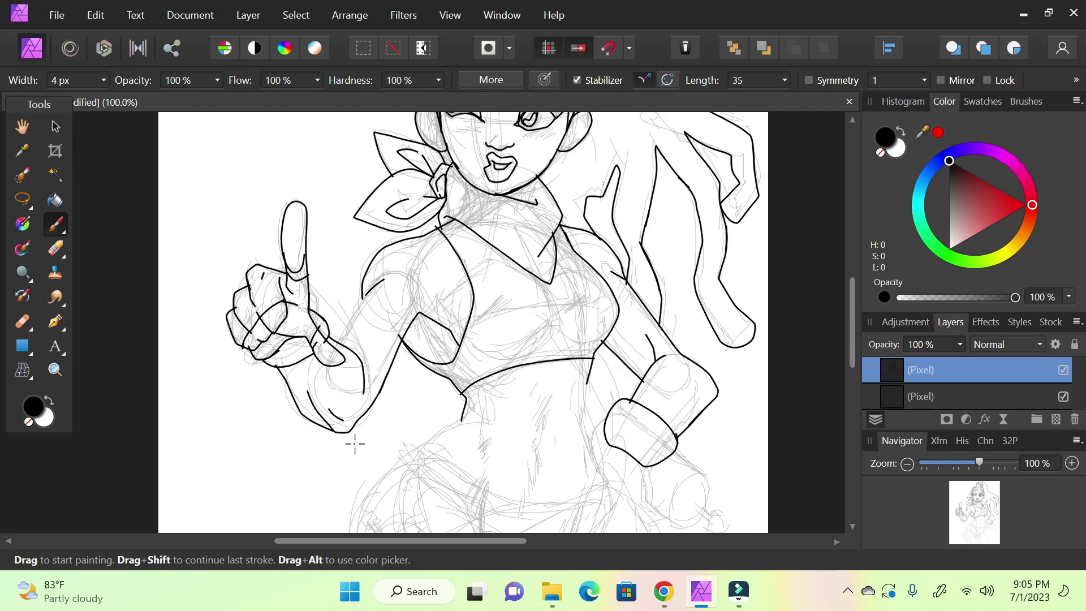
drag(979, 462, 1000, 462)
drag(978, 511, 967, 515)
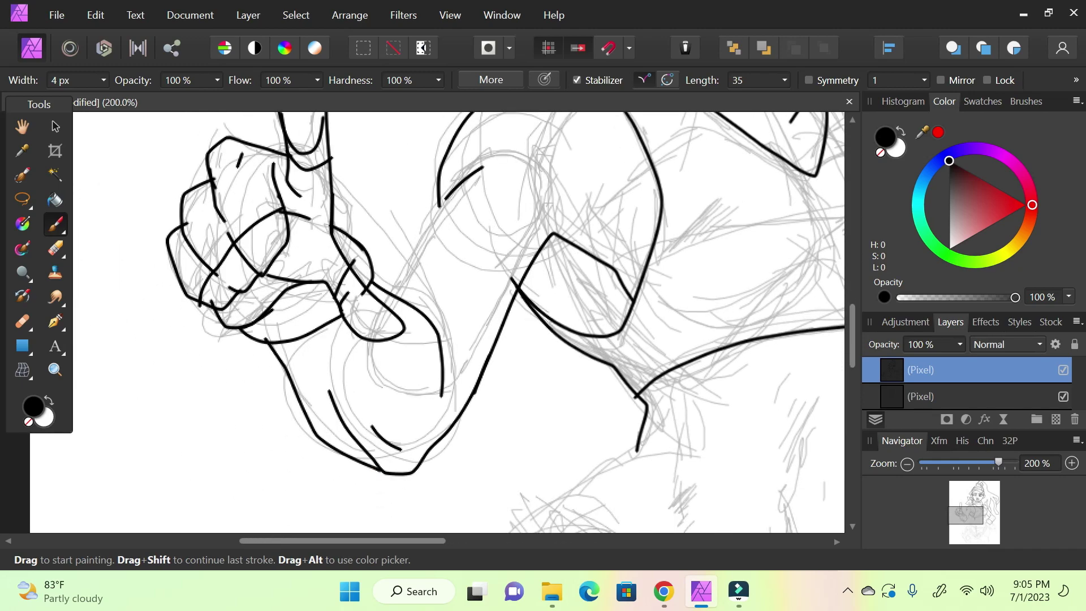
mouse_move(389, 275)
mouse_down()
mouse_move(461, 185)
mouse_move(437, 199)
mouse_move(439, 176)
mouse_up()
mouse_move(464, 357)
mouse_down()
mouse_move(494, 325)
mouse_move(501, 293)
mouse_up()
drag(538, 214, 516, 258)
- Ink the chest's inner contour curve and a short fold line near the underarm on the crop top
drag(999, 465, 982, 463)
mouse_move(976, 512)
mouse_down()
mouse_move(981, 504)
mouse_move(985, 525)
mouse_up()
drag(982, 463, 998, 464)
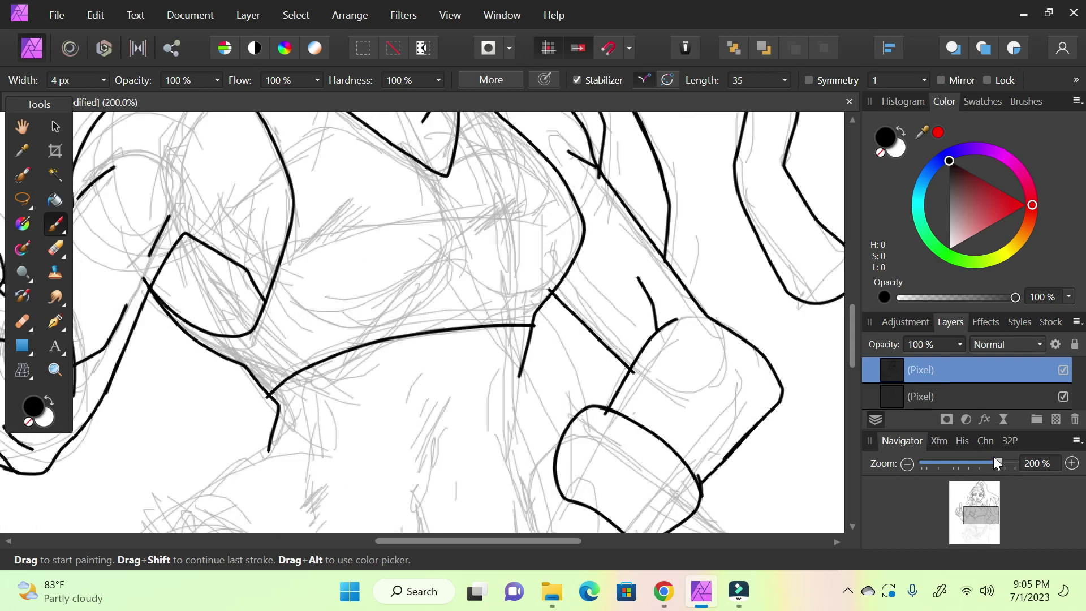
mouse_move(421, 311)
mouse_down()
mouse_move(458, 218)
mouse_move(456, 174)
mouse_up()
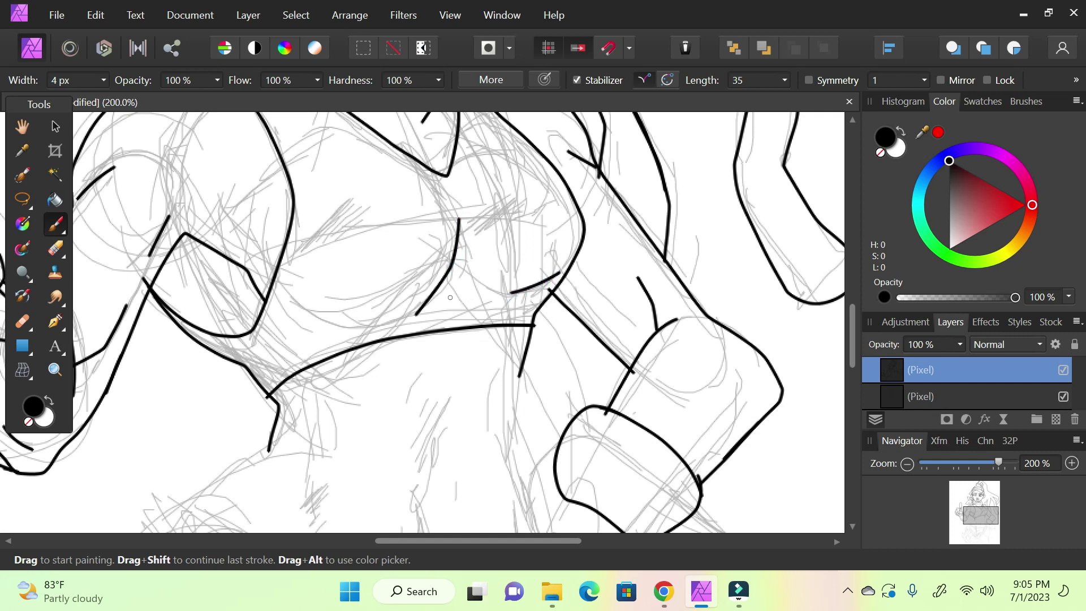
- Ink the waist-to-hip contours on both sides of the torso below the crop top
mouse_move(980, 514)
mouse_down()
mouse_move(972, 494)
mouse_move(983, 520)
mouse_move(982, 507)
mouse_up()
mouse_move(999, 463)
mouse_down()
mouse_move(958, 463)
mouse_move(973, 459)
mouse_move(980, 517)
mouse_move(977, 461)
mouse_move(988, 461)
mouse_up()
drag(976, 516, 969, 528)
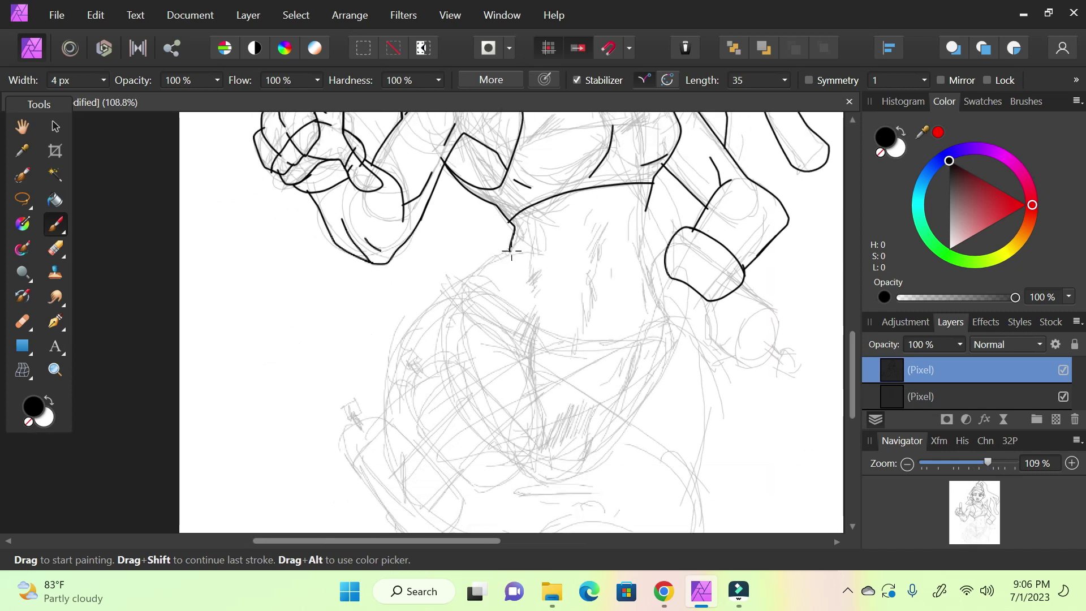
mouse_move(515, 245)
mouse_down()
mouse_move(465, 268)
mouse_move(455, 293)
mouse_move(459, 256)
mouse_move(443, 284)
mouse_move(495, 245)
mouse_up()
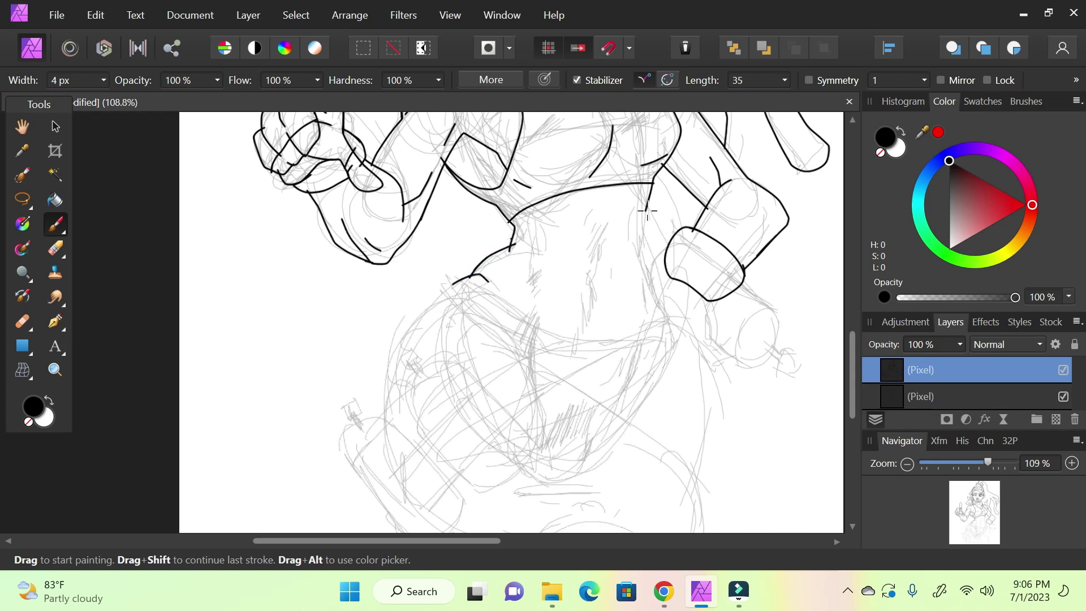
mouse_move(646, 225)
mouse_down()
mouse_move(633, 282)
mouse_move(658, 289)
mouse_move(677, 347)
mouse_up()
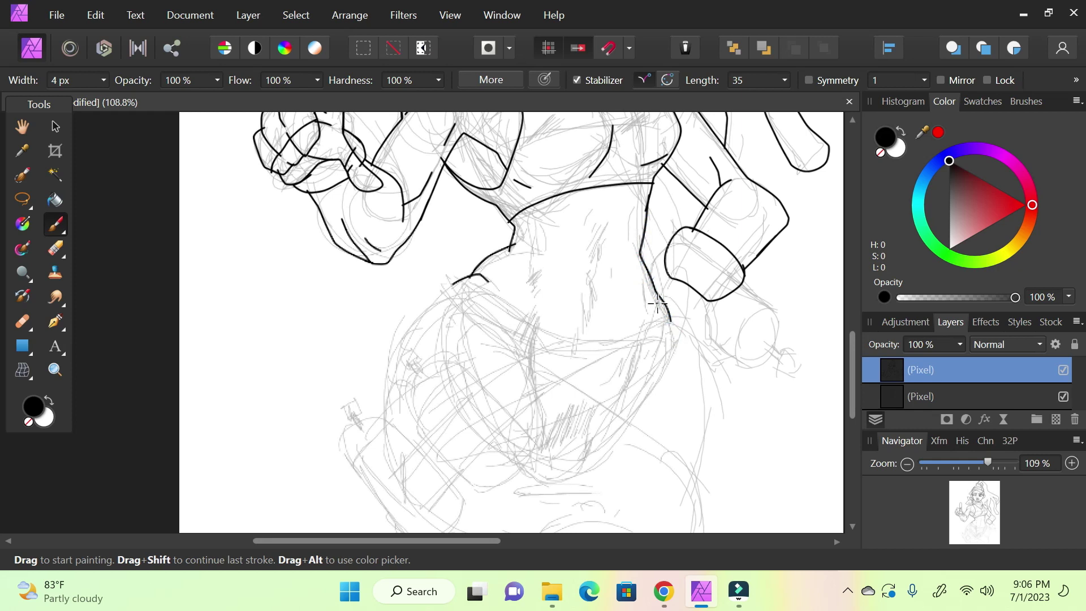
- Ink the navel and short muscle lines on the bare midriff below the crop top's hem
drag(648, 310, 649, 315)
mouse_move(592, 267)
mouse_down()
mouse_move(579, 302)
mouse_move(604, 314)
mouse_move(581, 252)
mouse_move(605, 232)
mouse_up()
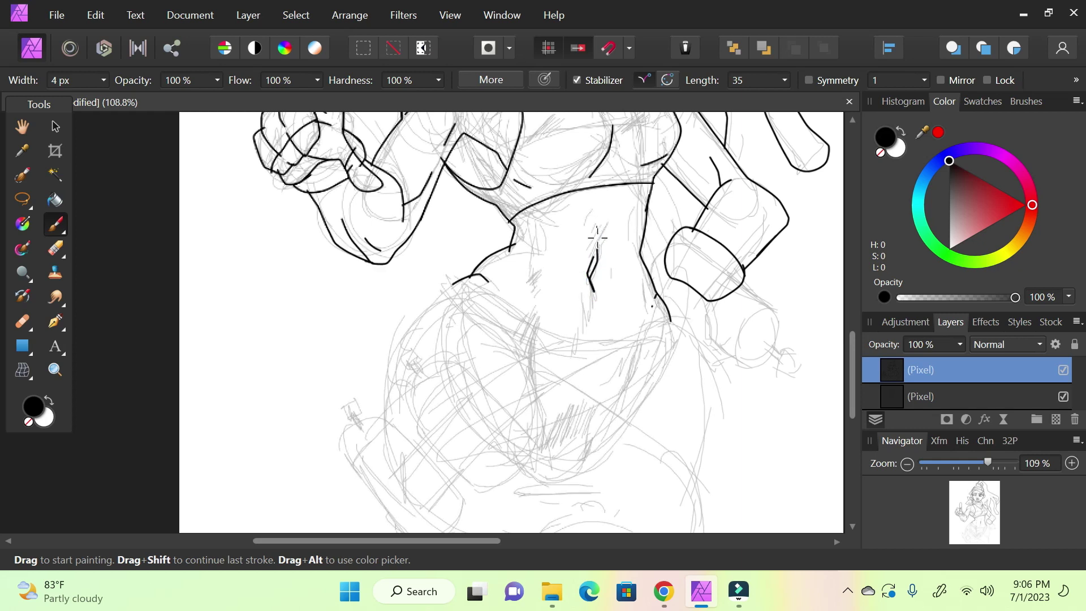
drag(602, 243, 590, 264)
drag(560, 197, 533, 228)
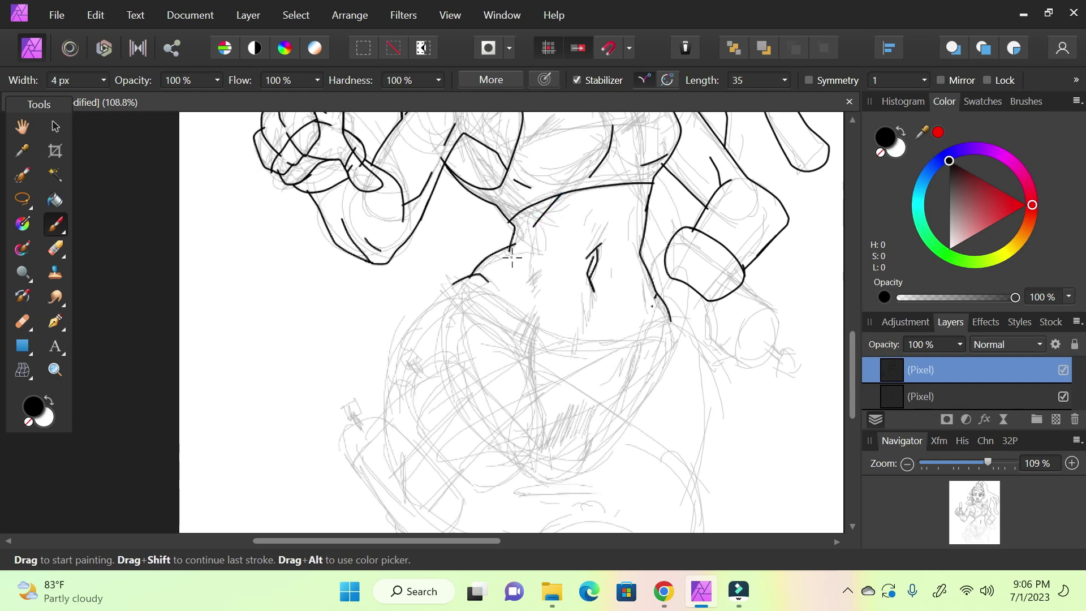
drag(633, 194, 648, 217)
- Ink the inner ear folds on both of the character's ears
mouse_move(990, 524)
mouse_down()
mouse_move(976, 516)
mouse_move(976, 497)
mouse_move(979, 509)
mouse_up()
click(967, 461)
drag(968, 464, 1001, 463)
drag(969, 500, 968, 497)
mouse_move(392, 260)
mouse_down()
mouse_move(421, 215)
mouse_move(469, 299)
mouse_move(456, 363)
mouse_move(420, 308)
mouse_up()
drag(414, 234, 413, 275)
drag(974, 500, 982, 496)
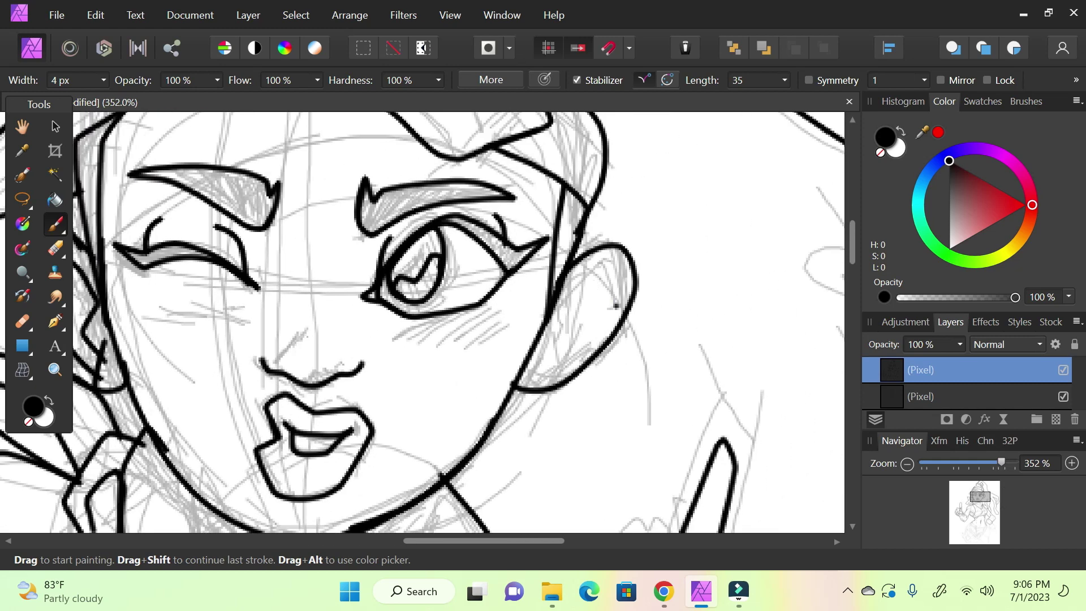
mouse_move(616, 306)
mouse_down()
mouse_move(573, 288)
mouse_move(549, 329)
mouse_move(566, 356)
mouse_move(535, 365)
mouse_move(548, 343)
mouse_move(551, 363)
mouse_move(588, 345)
mouse_up()
drag(610, 274, 597, 322)
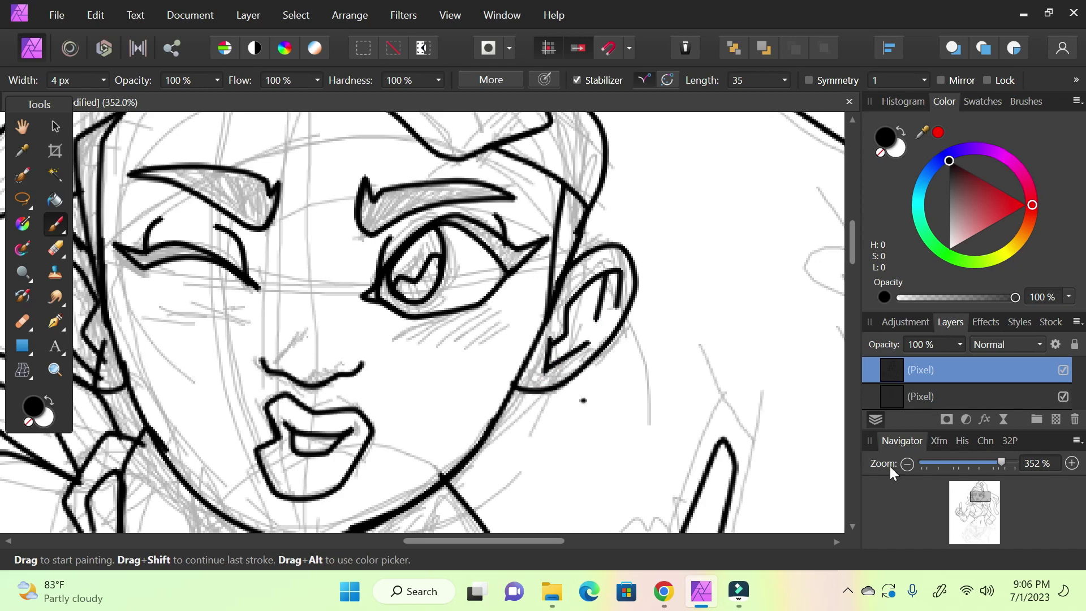
- Ink the trousers' curved upper waist edge from one hip to the other
drag(1001, 465, 983, 472)
mouse_move(976, 509)
mouse_down()
mouse_move(974, 532)
mouse_move(970, 509)
mouse_move(998, 462)
mouse_up()
click(975, 517)
drag(975, 517, 967, 528)
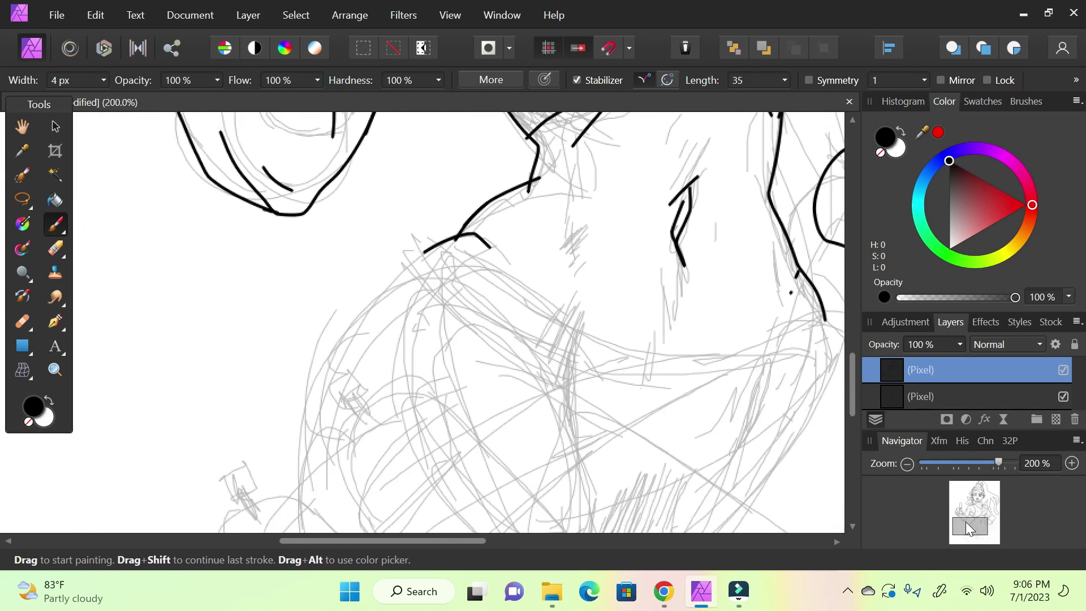
mouse_move(431, 251)
mouse_down()
mouse_move(606, 340)
mouse_move(699, 346)
mouse_move(848, 307)
mouse_up()
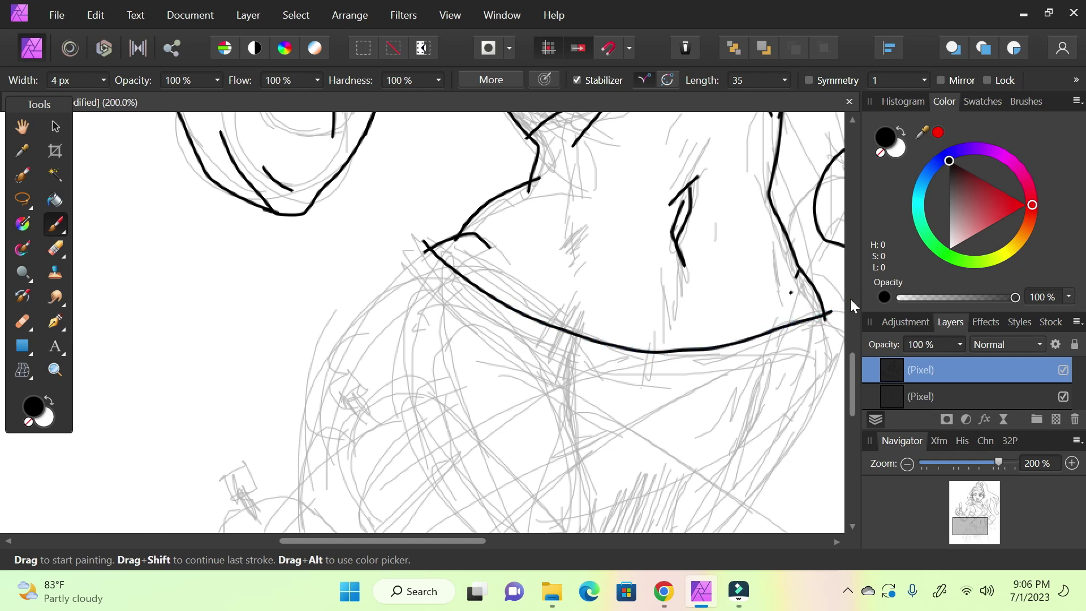
- Ink the trousers' outer hip curve, the short line joining the hand to the waist, and the inner side of the spray can
mouse_move(439, 247)
mouse_down()
mouse_move(400, 226)
mouse_move(382, 290)
mouse_move(310, 396)
mouse_move(308, 524)
mouse_up()
mouse_move(999, 463)
mouse_down()
mouse_move(983, 466)
mouse_move(999, 467)
mouse_up()
mouse_move(971, 528)
mouse_down()
mouse_move(973, 516)
mouse_move(982, 527)
mouse_up()
drag(531, 242, 503, 286)
mouse_move(610, 280)
mouse_down()
mouse_move(626, 397)
mouse_move(647, 384)
mouse_up()
- Ink the outer side and lower edge of the spray can held beside the hip, undoing the overly round outline
mouse_move(679, 257)
mouse_down()
mouse_move(730, 317)
mouse_move(727, 384)
mouse_move(690, 403)
mouse_move(651, 395)
mouse_move(639, 378)
mouse_up()
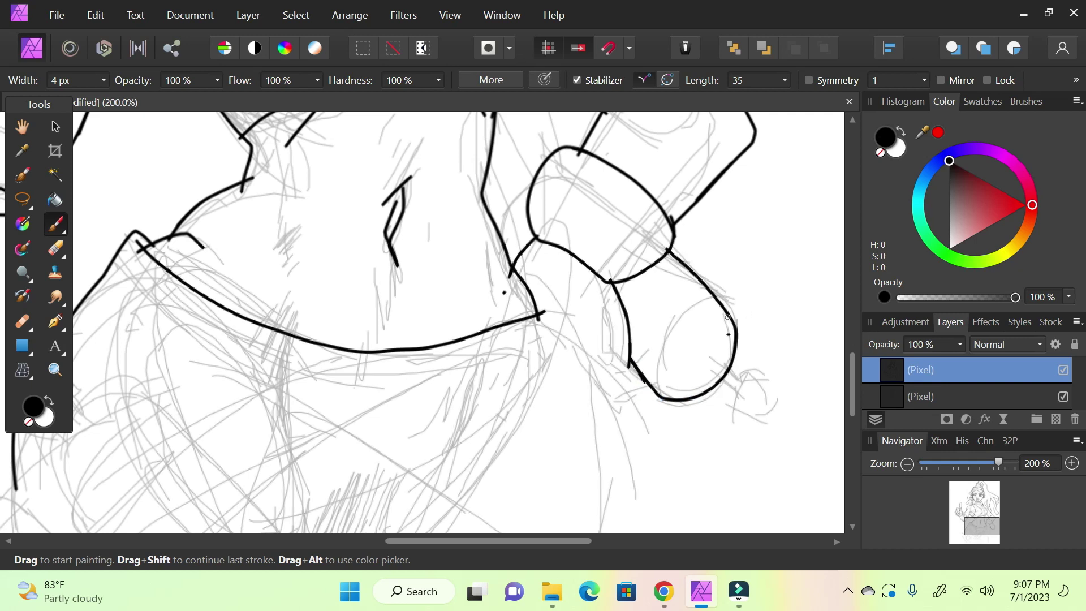
key(ctrl+z)
key(ctrl+z)
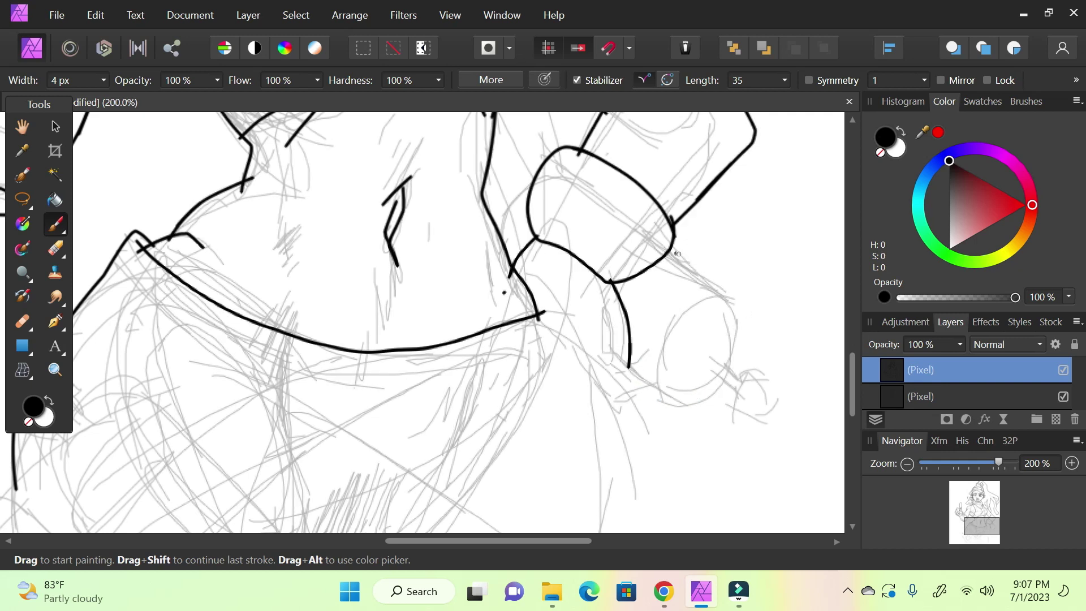
drag(668, 253, 745, 306)
drag(628, 366, 698, 413)
mouse_move(631, 370)
mouse_down()
mouse_move(697, 411)
mouse_move(735, 393)
mouse_up()
- Ink the elliptical end and small nozzle of the spray can held beside the hip
mouse_move(710, 278)
mouse_down()
mouse_move(764, 322)
mouse_move(733, 380)
mouse_move(768, 395)
mouse_up()
mouse_move(724, 359)
mouse_down()
mouse_move(752, 380)
mouse_move(739, 381)
mouse_move(747, 400)
mouse_move(788, 416)
mouse_move(778, 367)
mouse_move(730, 348)
mouse_up()
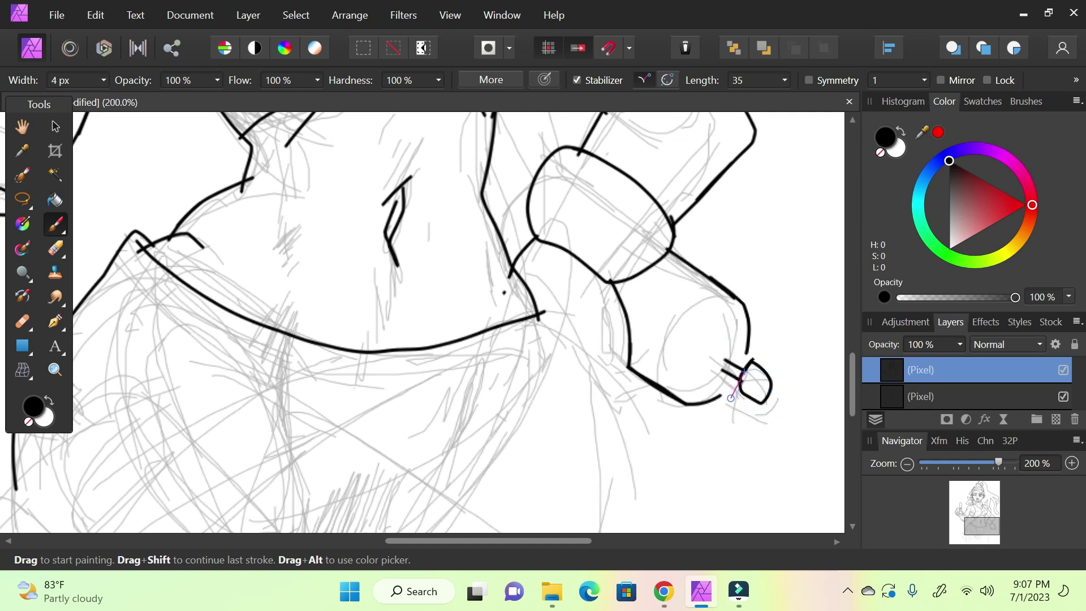
mouse_move(776, 377)
mouse_down()
mouse_move(784, 406)
mouse_move(760, 422)
mouse_move(746, 418)
mouse_move(742, 386)
mouse_up()
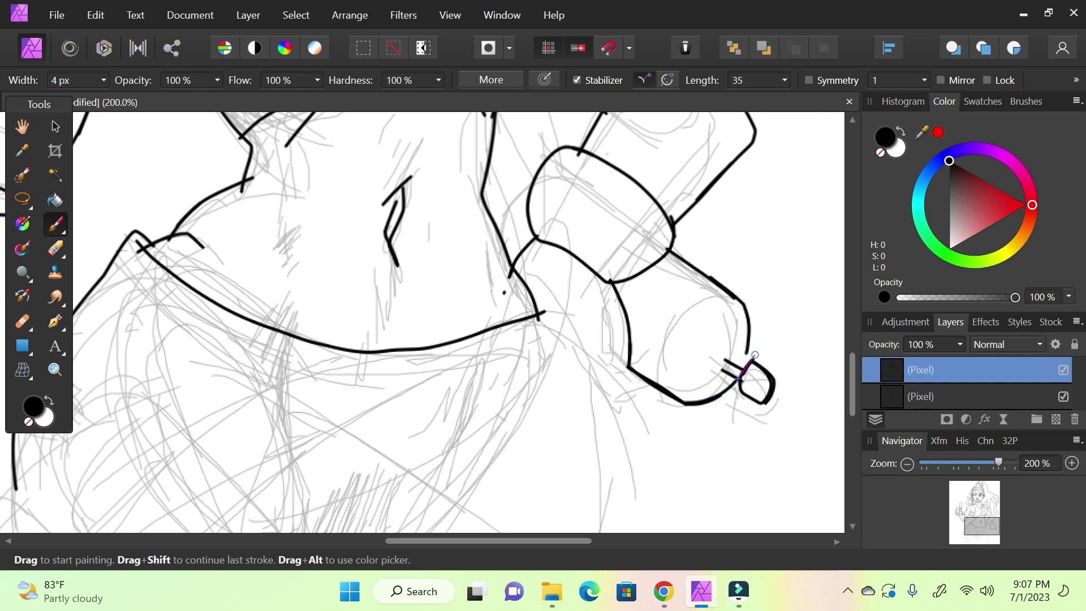
drag(749, 312, 718, 277)
mouse_move(681, 304)
mouse_down()
mouse_move(667, 340)
mouse_move(682, 412)
mouse_move(667, 358)
mouse_move(681, 321)
mouse_up()
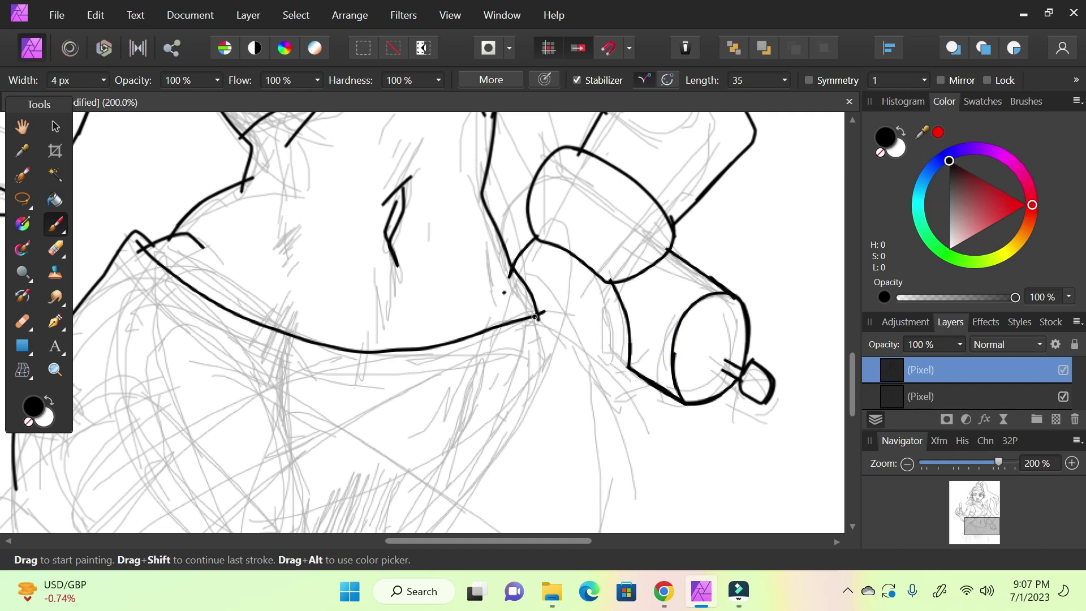
- Ink the trousers' hip and thigh contour on the spray-can side, from the waist corner downwards
mouse_move(568, 299)
mouse_down()
mouse_move(548, 358)
mouse_move(565, 351)
mouse_move(596, 398)
mouse_up()
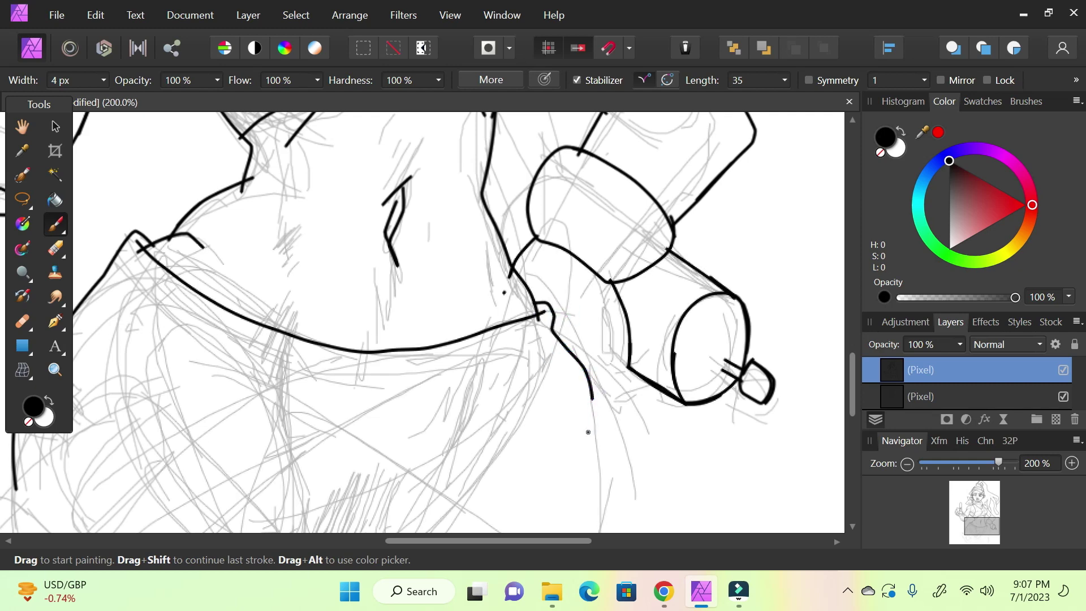
drag(981, 525, 980, 530)
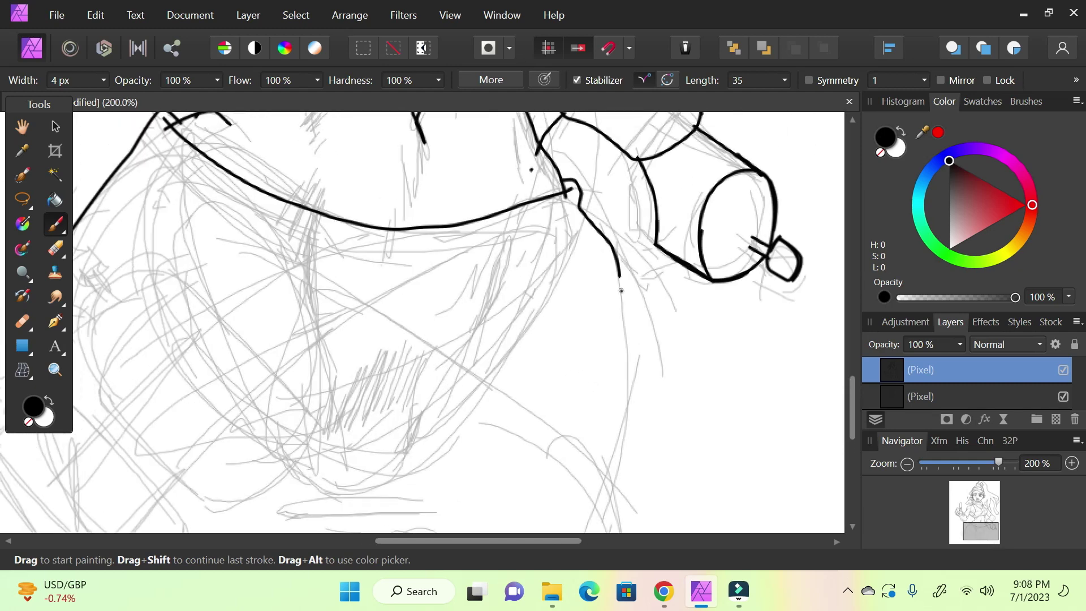
mouse_move(635, 309)
mouse_down()
mouse_move(654, 359)
mouse_move(643, 443)
mouse_move(617, 523)
mouse_up()
- Ink the remaining edges behind the held can and the short crease lines on the hand and wrist
drag(982, 554, 969, 524)
mouse_move(631, 417)
mouse_down()
mouse_move(674, 435)
mouse_move(720, 413)
mouse_move(711, 386)
mouse_up()
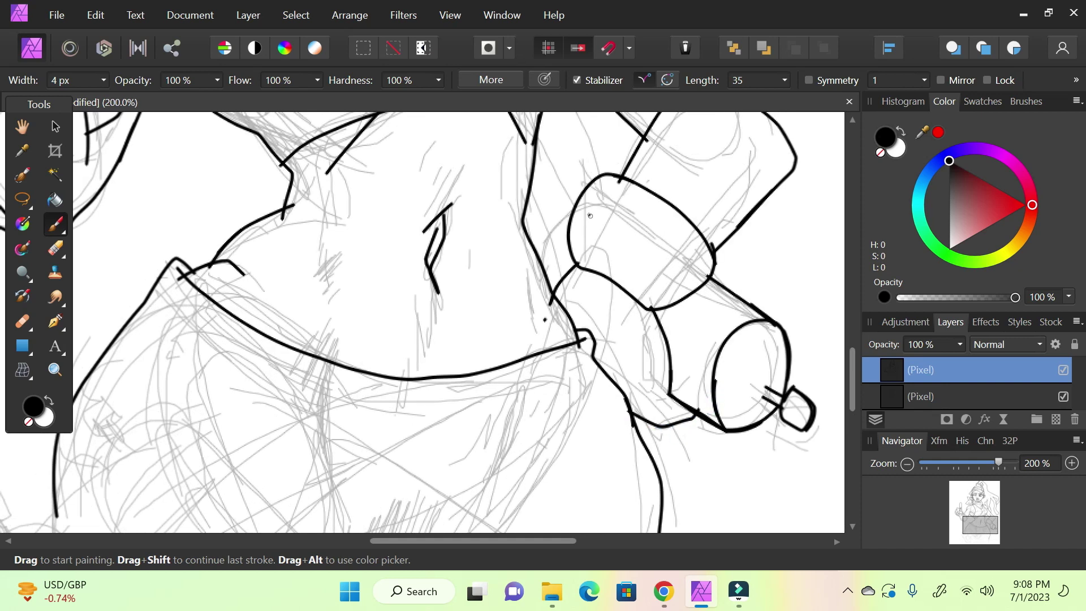
drag(549, 224, 532, 286)
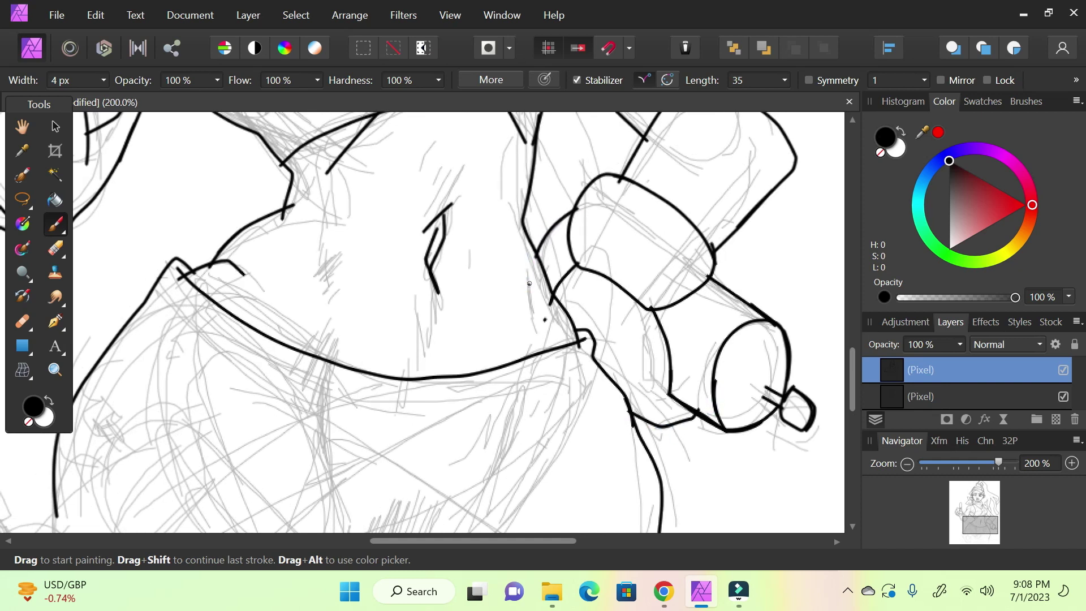
mouse_move(997, 459)
mouse_down()
mouse_move(983, 466)
mouse_move(995, 466)
mouse_up()
mouse_move(977, 505)
mouse_down()
mouse_move(982, 491)
mouse_move(993, 502)
mouse_move(982, 515)
mouse_up()
mouse_move(696, 377)
mouse_down()
mouse_move(686, 425)
mouse_move(622, 433)
mouse_move(608, 460)
mouse_up()
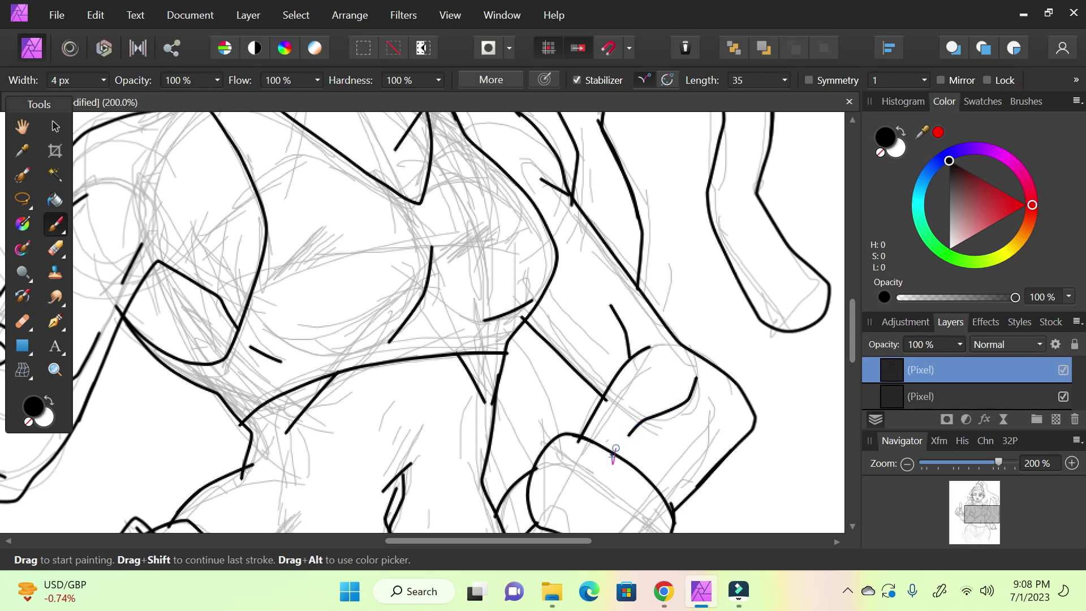
mouse_move(739, 403)
mouse_down()
mouse_move(735, 448)
mouse_move(724, 436)
mouse_move(705, 451)
mouse_up()
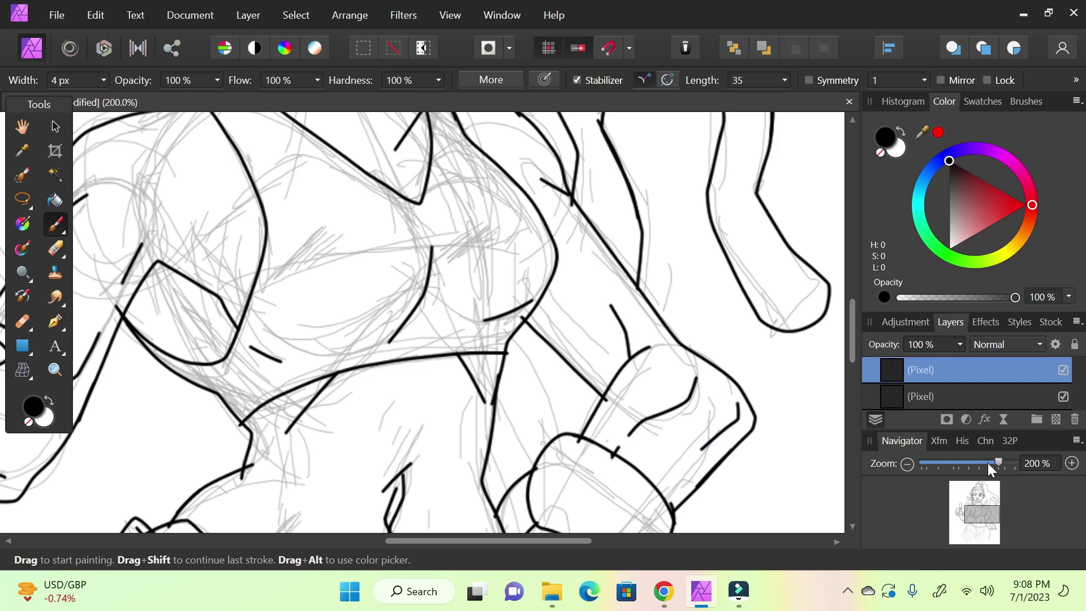
- Switch to Chrome to examine Kimberly's belt and trousers in the reference artwork, and return to the drawing
drag(988, 462, 994, 464)
mouse_move(981, 492)
mouse_down()
mouse_move(979, 531)
mouse_move(966, 531)
mouse_move(973, 520)
mouse_up()
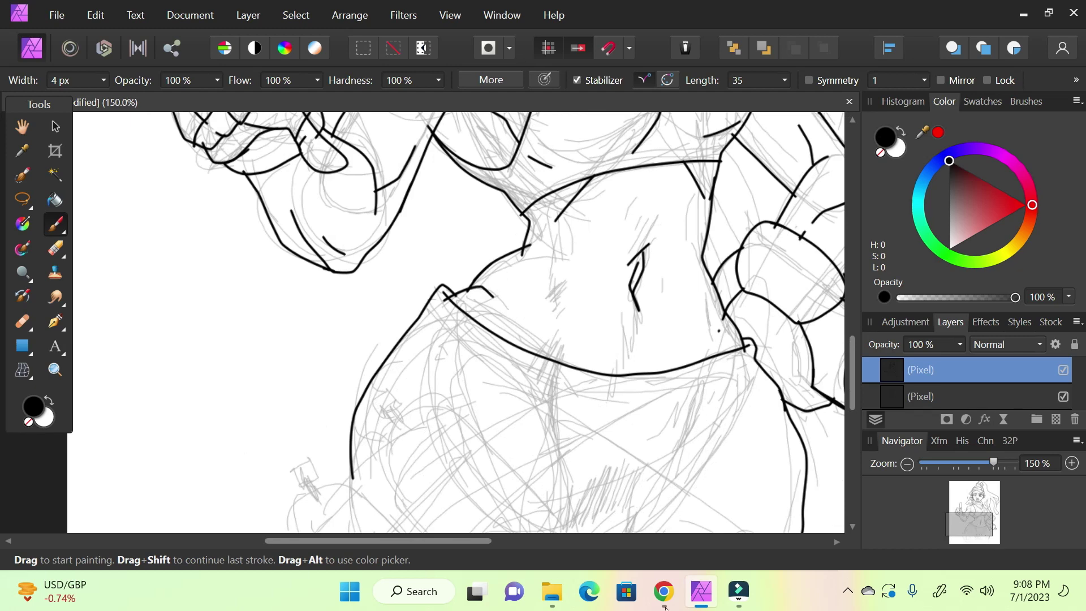
click(663, 592)
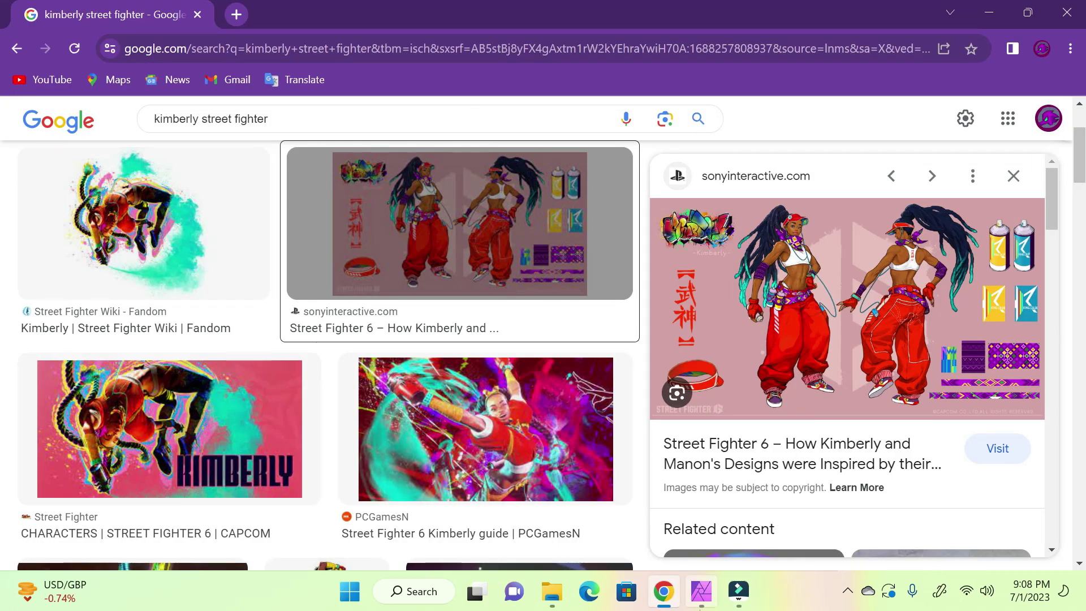
click(698, 603)
click(695, 606)
click(700, 605)
key(ctrl+shift+z)
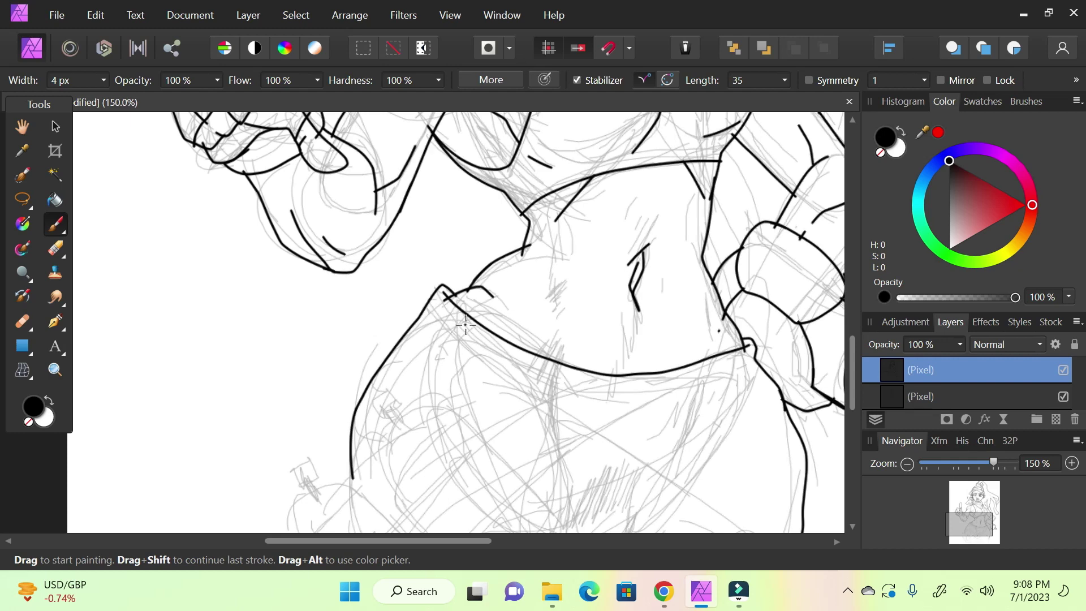
- Ink the belt's curved lower edges below the trousers' waistline and add a rounded buckle at its centre
mouse_move(933, 529)
mouse_down()
mouse_move(967, 542)
mouse_move(967, 531)
mouse_up()
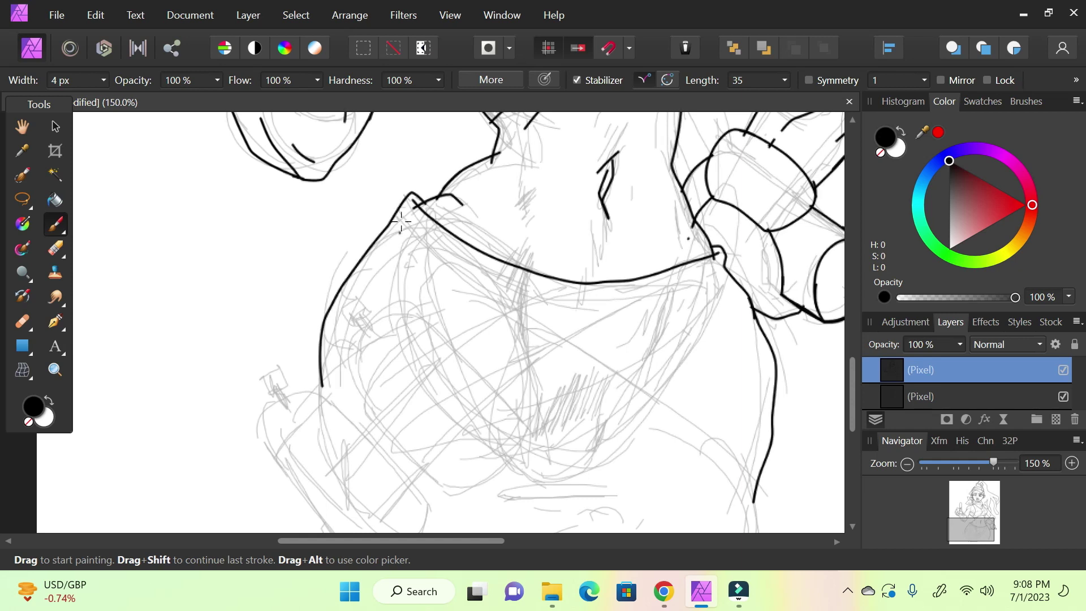
mouse_move(395, 206)
mouse_down()
mouse_move(487, 283)
mouse_move(589, 302)
mouse_up()
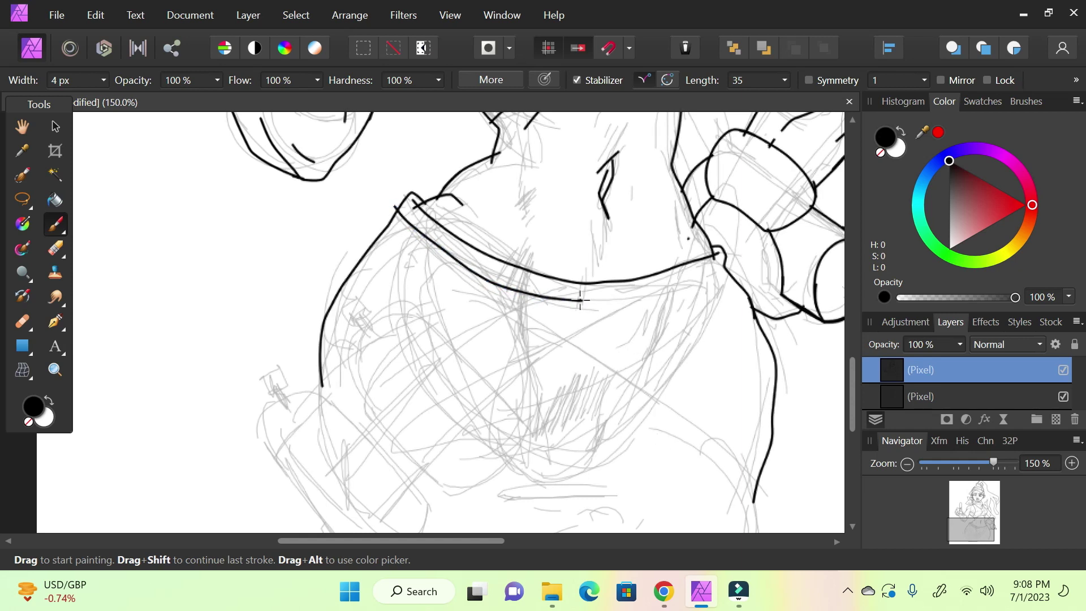
mouse_move(537, 326)
mouse_down()
mouse_move(567, 353)
mouse_move(606, 325)
mouse_move(653, 316)
mouse_move(646, 284)
mouse_move(598, 279)
mouse_move(580, 298)
mouse_move(540, 302)
mouse_move(640, 300)
mouse_move(758, 246)
mouse_up()
mouse_move(387, 233)
mouse_down()
mouse_move(395, 207)
mouse_move(375, 263)
mouse_move(587, 327)
mouse_move(679, 304)
mouse_move(761, 260)
mouse_up()
- Check the Kimberly reference in Chrome and ink two long diagonal strap lines from the belt's hip end across the thighs
mouse_move(994, 463)
mouse_down()
mouse_move(944, 464)
mouse_move(978, 480)
mouse_move(968, 525)
mouse_move(956, 527)
mouse_up()
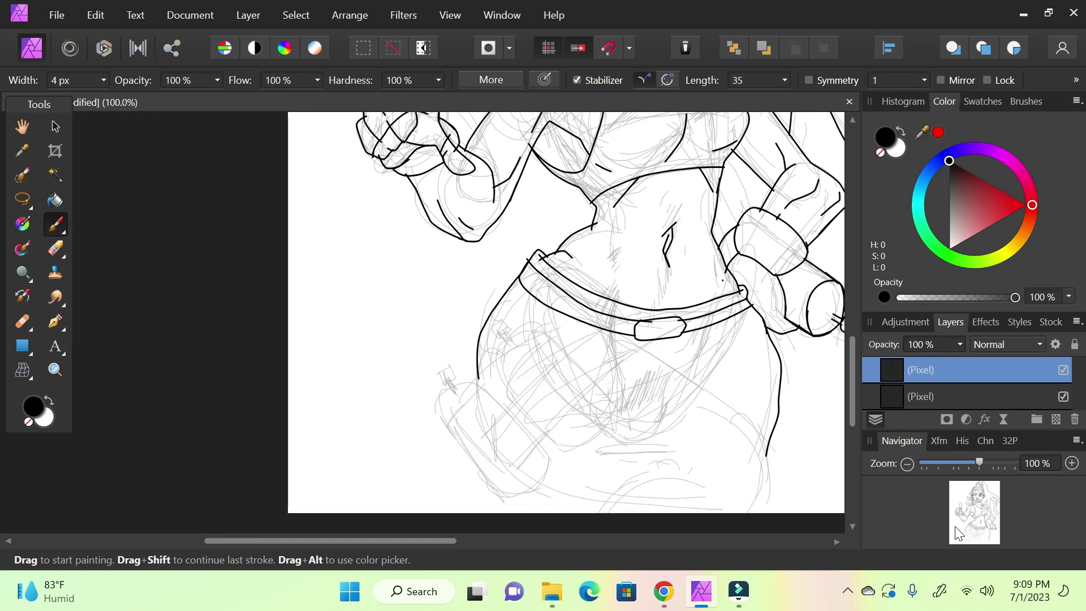
click(664, 591)
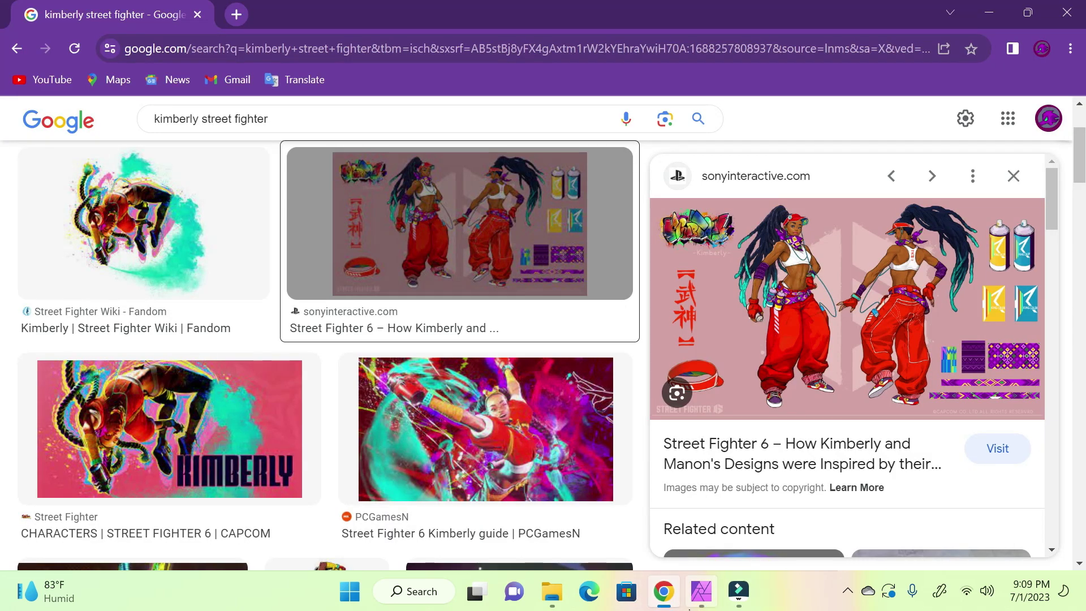
click(693, 605)
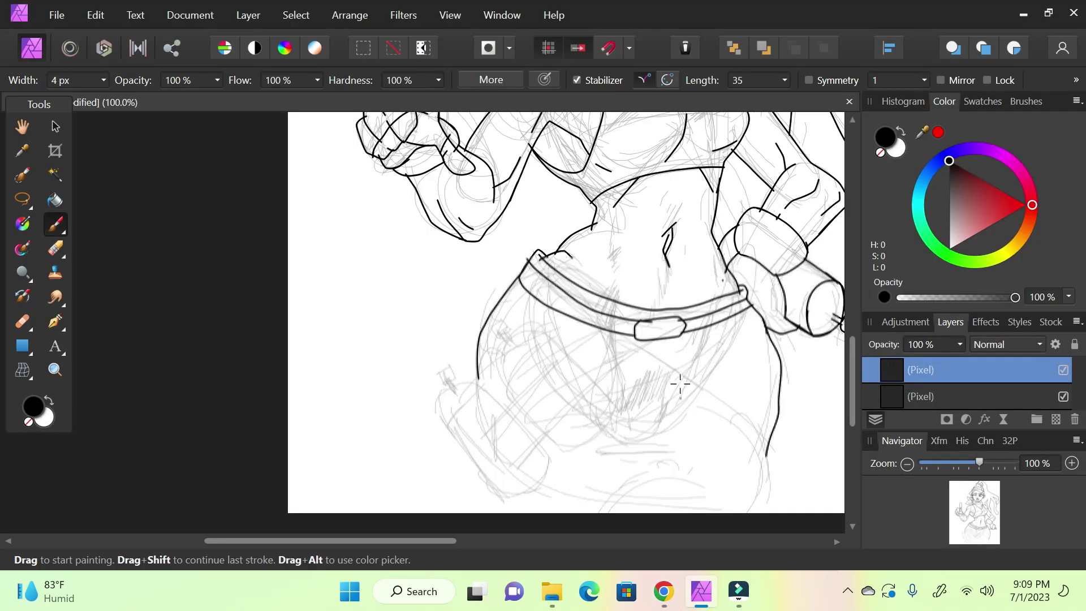
mouse_move(707, 330)
mouse_down()
mouse_move(597, 387)
mouse_move(498, 482)
mouse_up()
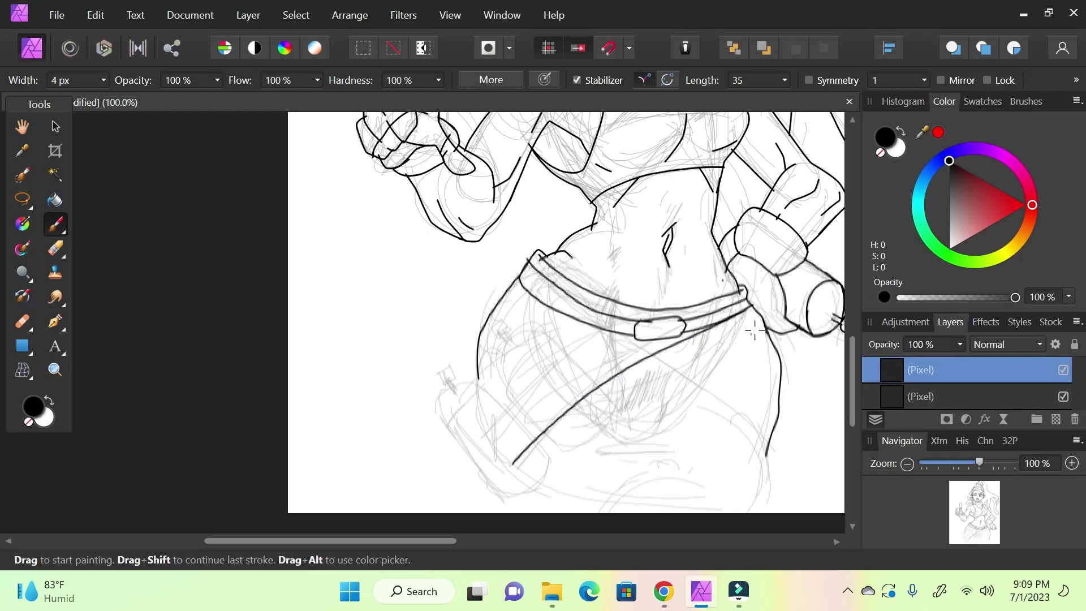
mouse_move(775, 332)
mouse_down()
mouse_move(628, 416)
mouse_move(574, 481)
mouse_move(565, 514)
mouse_up()
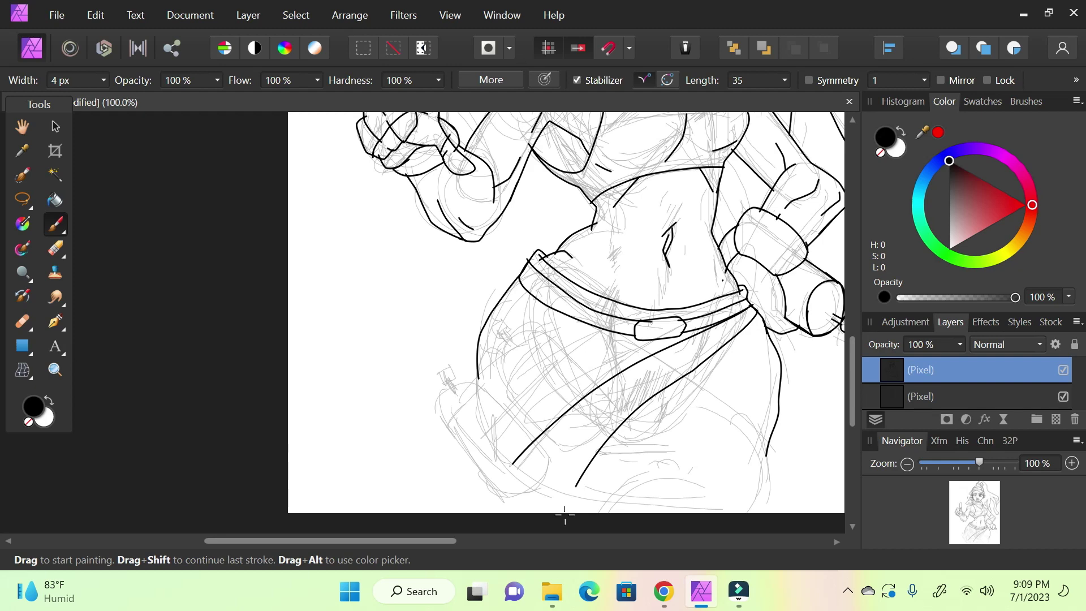
- Ink the opposite diagonal thigh curve crossing behind the strap, plus the inner-thigh fold lines near the page's lower edge
mouse_move(618, 342)
mouse_down()
mouse_move(745, 415)
mouse_move(764, 436)
mouse_move(781, 515)
mouse_up()
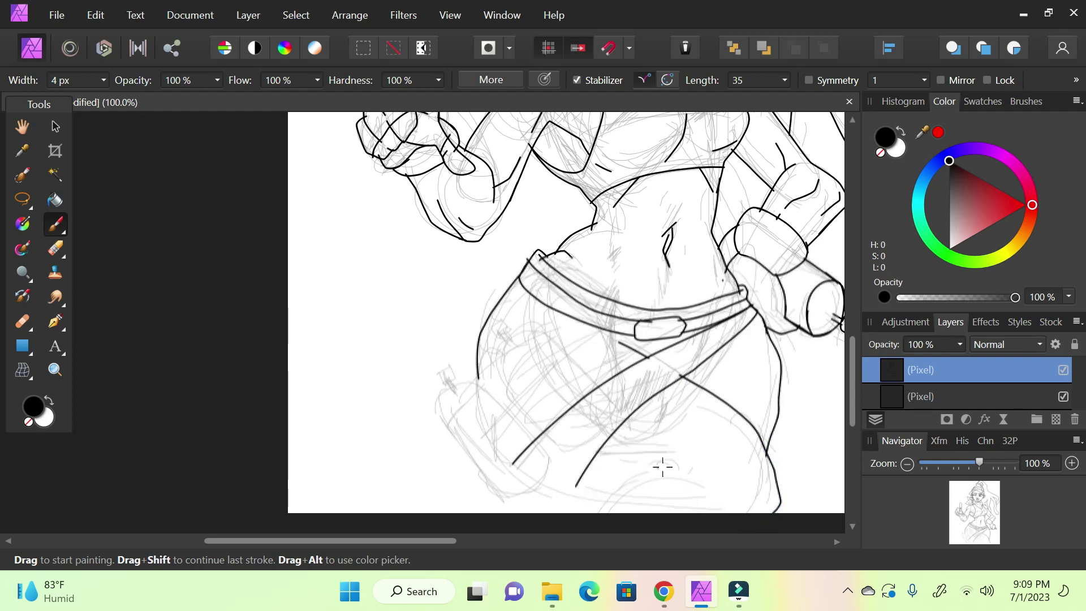
mouse_move(710, 476)
mouse_down()
mouse_move(626, 485)
mouse_move(589, 497)
mouse_move(582, 512)
mouse_up()
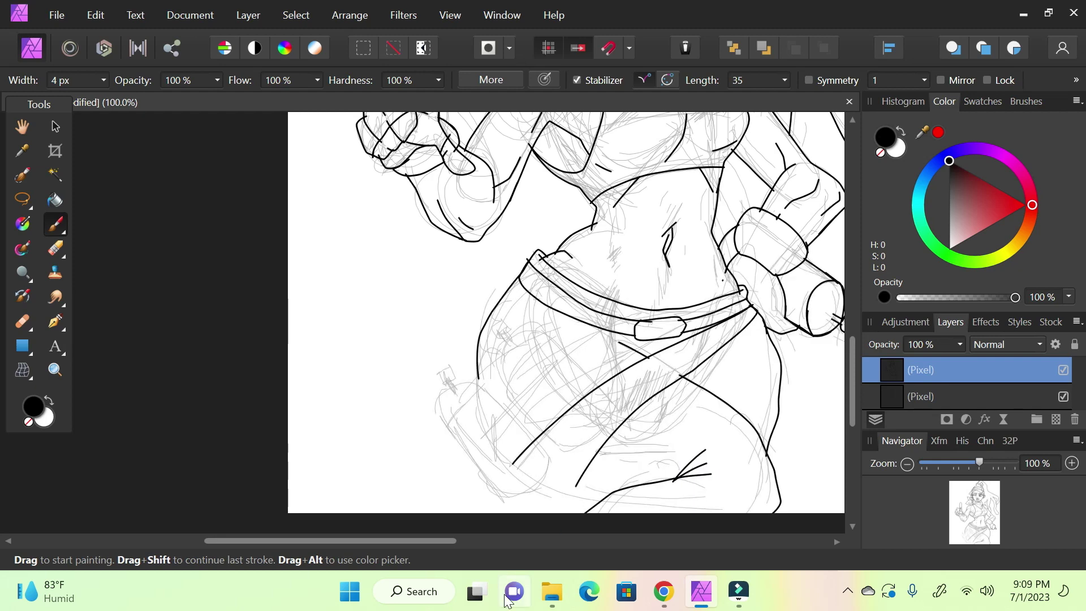
mouse_move(985, 524)
mouse_down()
mouse_move(1000, 528)
mouse_move(993, 537)
mouse_move(980, 528)
mouse_up()
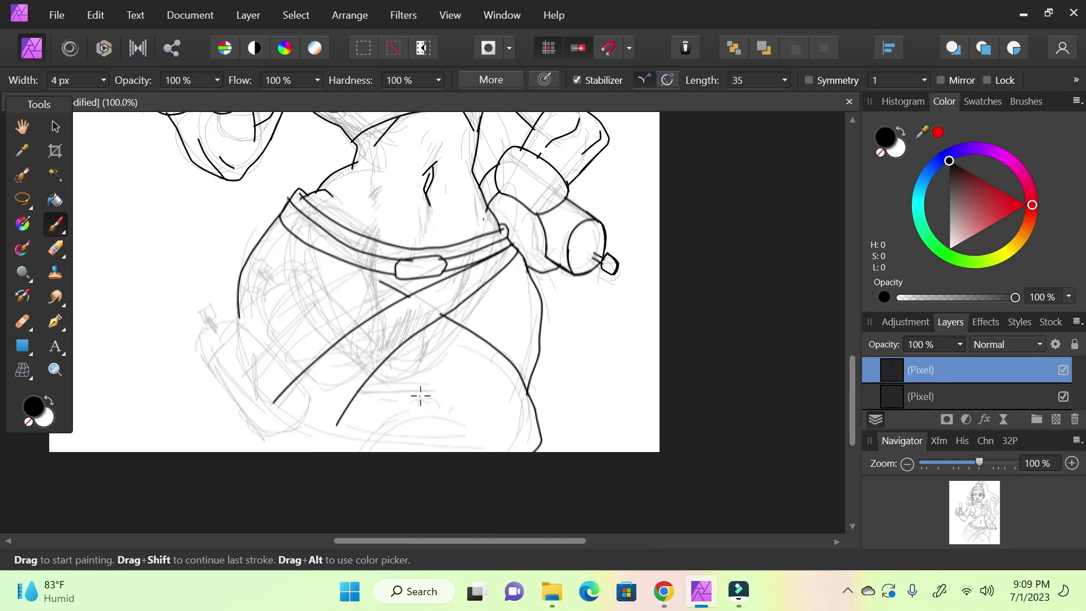
mouse_move(430, 405)
mouse_down()
mouse_move(328, 435)
mouse_move(232, 497)
mouse_up()
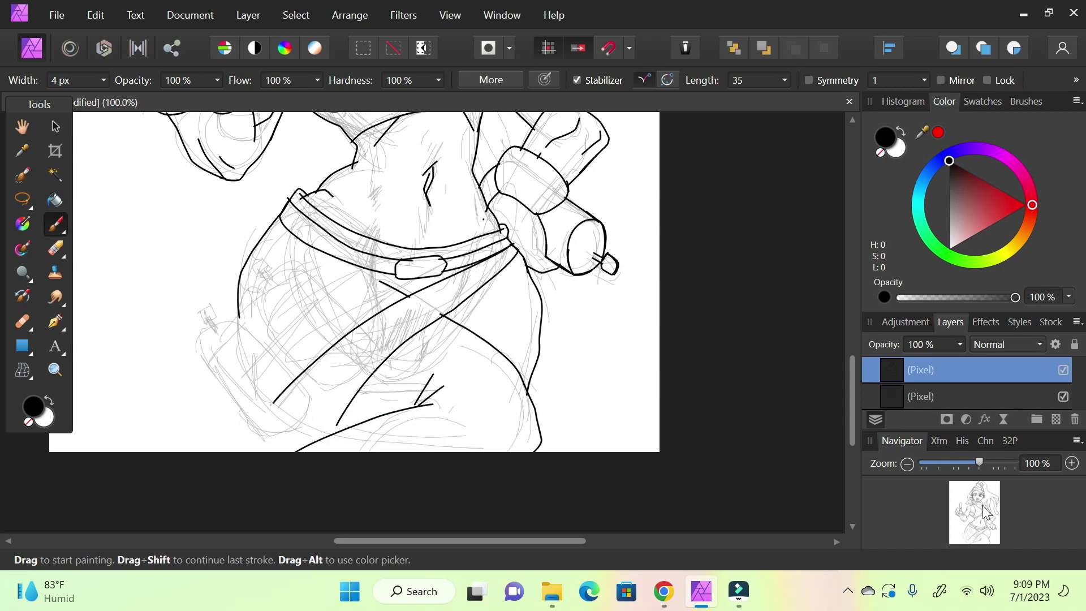
- Ink a second cylindrical spray can with a rounded top and elliptical base over the diagonal strap
drag(988, 533, 968, 524)
drag(981, 463, 992, 467)
drag(983, 509, 963, 531)
mouse_move(212, 380)
mouse_down()
mouse_move(286, 466)
mouse_move(353, 512)
mouse_move(402, 468)
mouse_move(424, 402)
mouse_move(268, 305)
mouse_move(233, 315)
mouse_move(203, 346)
mouse_move(202, 380)
mouse_move(220, 411)
mouse_move(203, 345)
mouse_move(234, 413)
mouse_move(220, 354)
mouse_move(330, 311)
mouse_up()
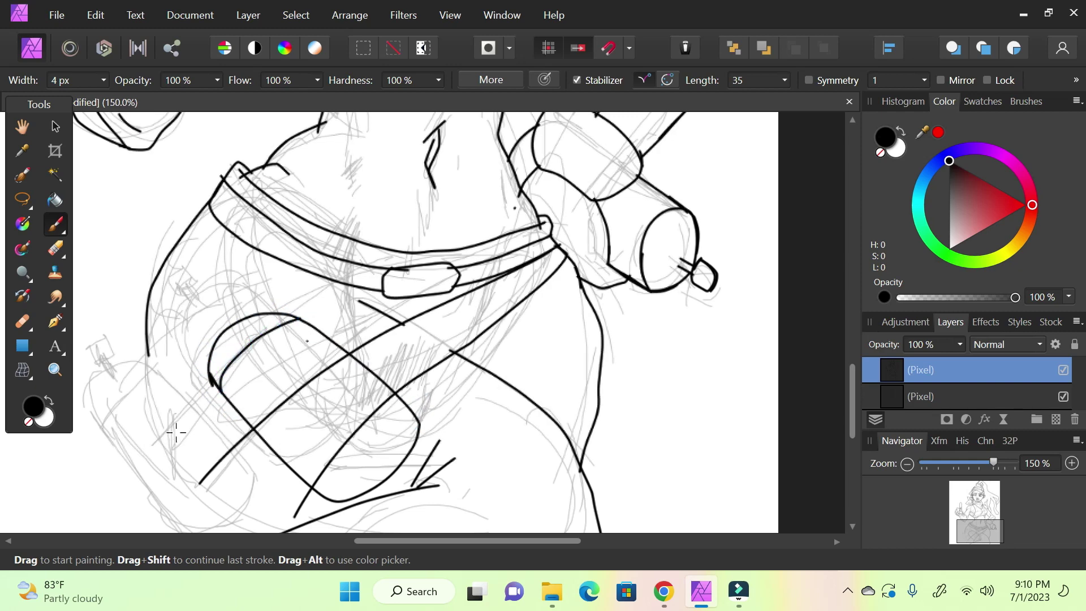
mouse_move(322, 470)
mouse_down()
mouse_move(332, 429)
mouse_move(379, 400)
mouse_move(422, 415)
mouse_move(412, 461)
mouse_up()
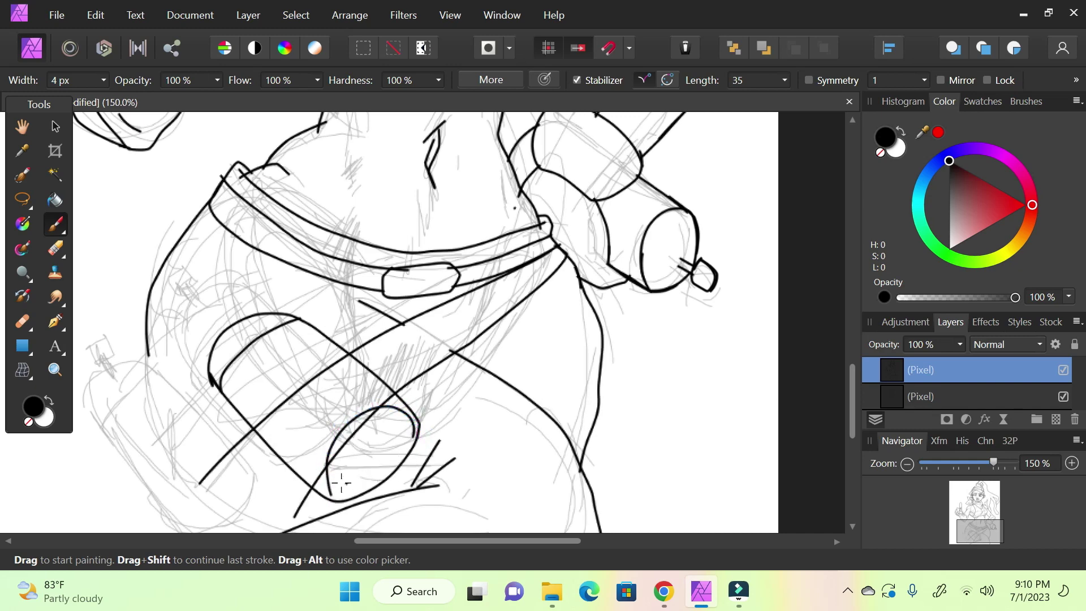
mouse_move(331, 444)
mouse_down()
mouse_move(332, 512)
mouse_move(357, 512)
mouse_move(377, 485)
mouse_up()
- Erase the strap lines that run through the body and base of the spray can on the strap
click(56, 250)
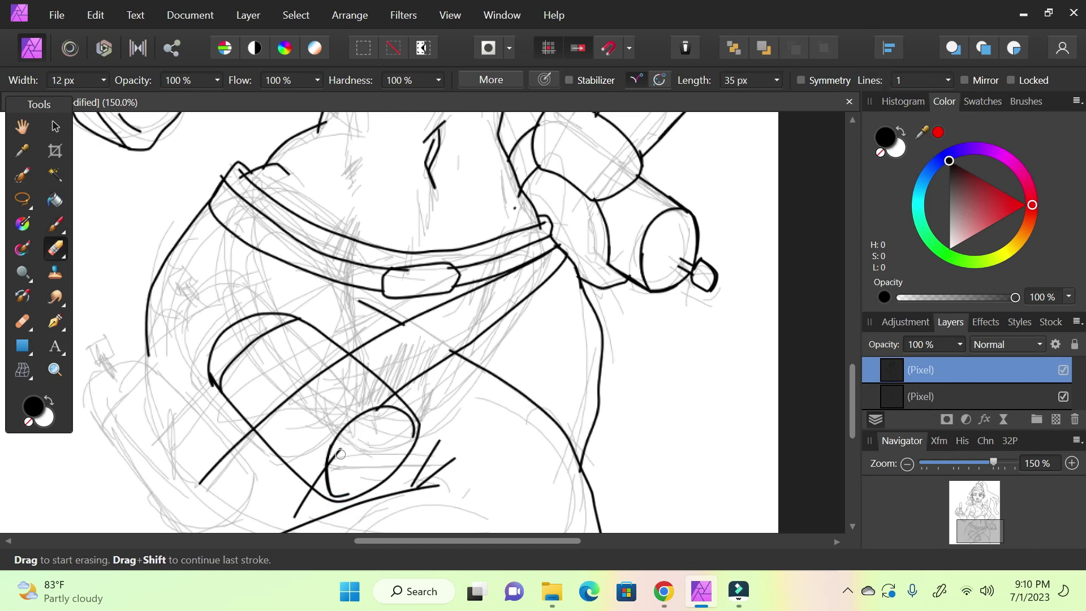
drag(257, 423, 334, 368)
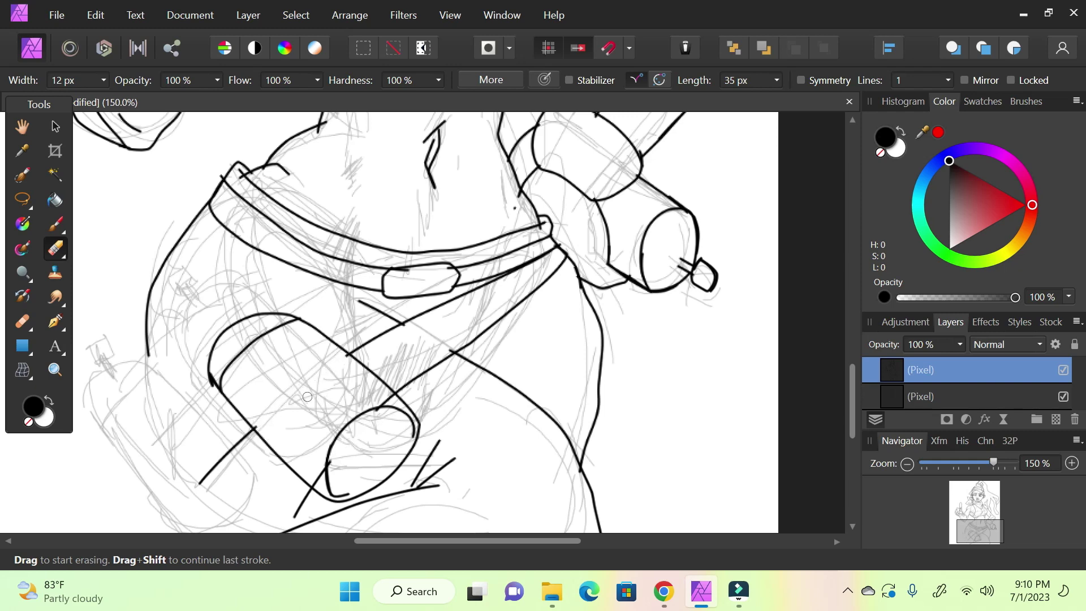
drag(326, 449, 318, 480)
drag(381, 406, 393, 400)
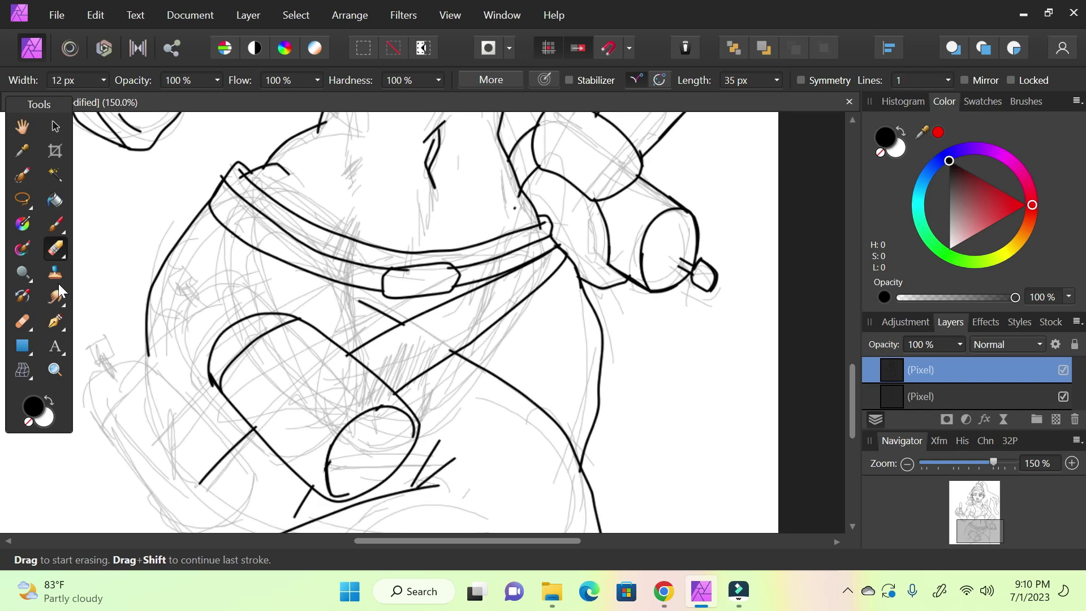
- Ink a small nozzle on the rounded top of the spray can on the strap
click(56, 225)
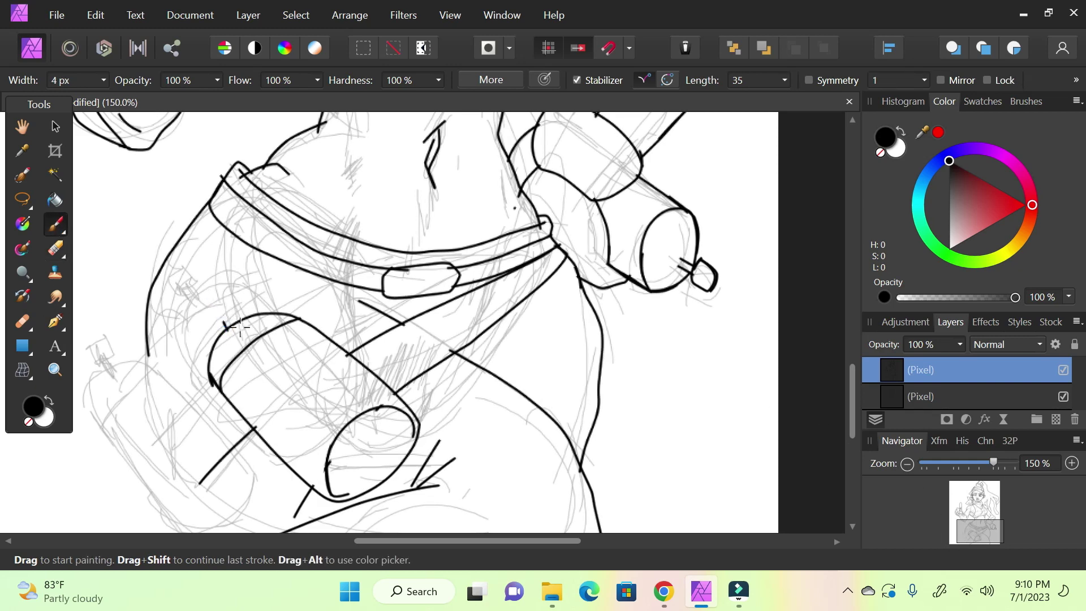
mouse_move(222, 324)
mouse_down()
mouse_move(188, 320)
mouse_move(202, 289)
mouse_move(248, 289)
mouse_move(258, 327)
mouse_move(248, 341)
mouse_move(223, 332)
mouse_move(213, 343)
mouse_move(249, 346)
mouse_up()
mouse_move(240, 296)
mouse_down()
mouse_move(226, 317)
mouse_move(252, 322)
mouse_move(247, 337)
mouse_up()
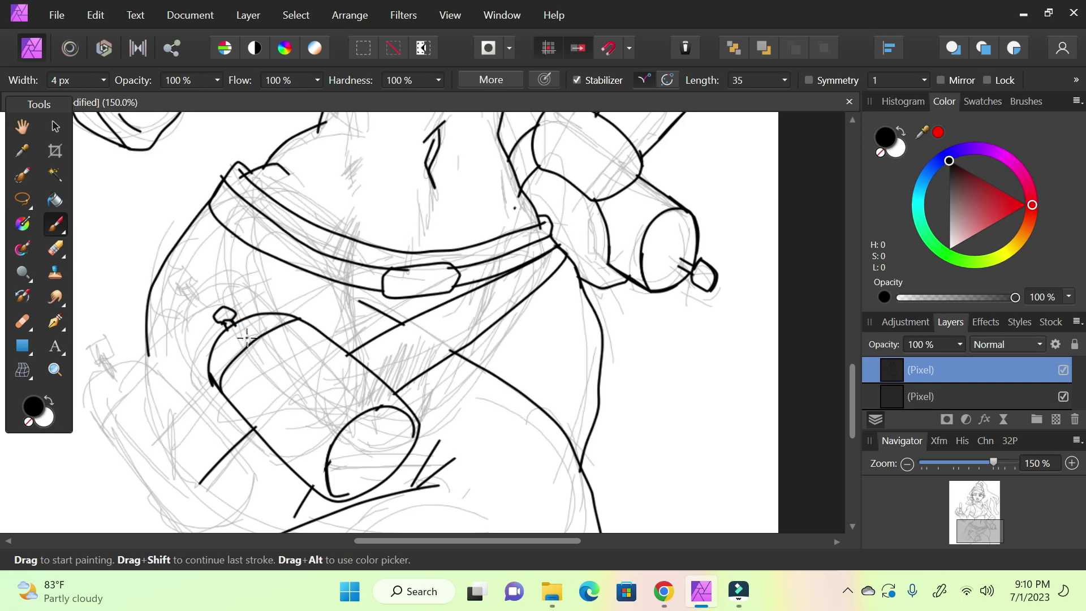
- Ink a third spray can with its nozzle at the page's lower edge and extend the strap line beside it
drag(959, 517, 959, 538)
drag(560, 350, 694, 420)
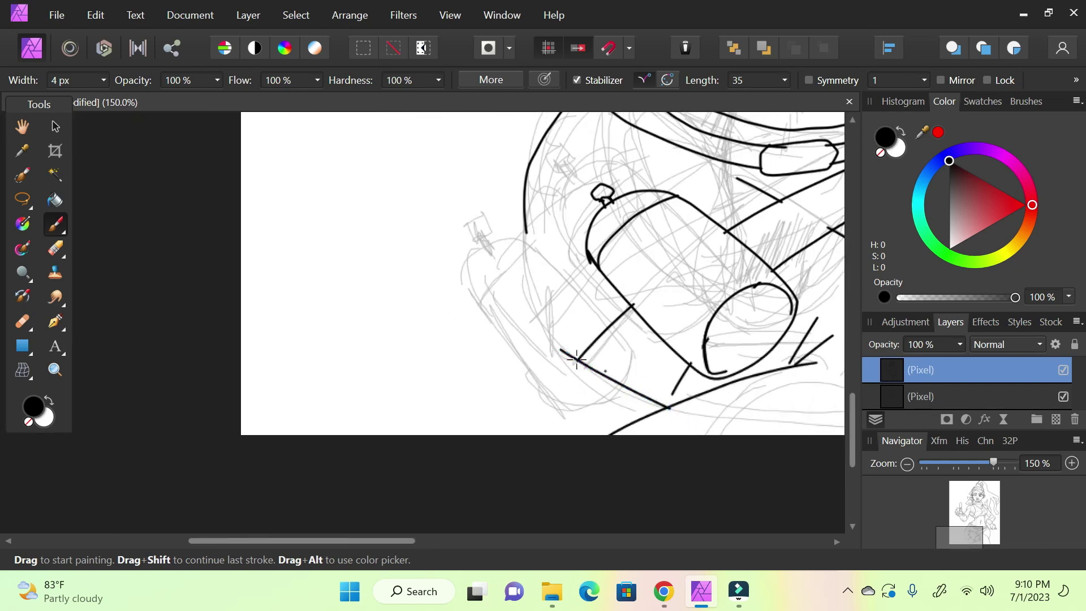
key(ctrl+z)
drag(561, 345, 671, 425)
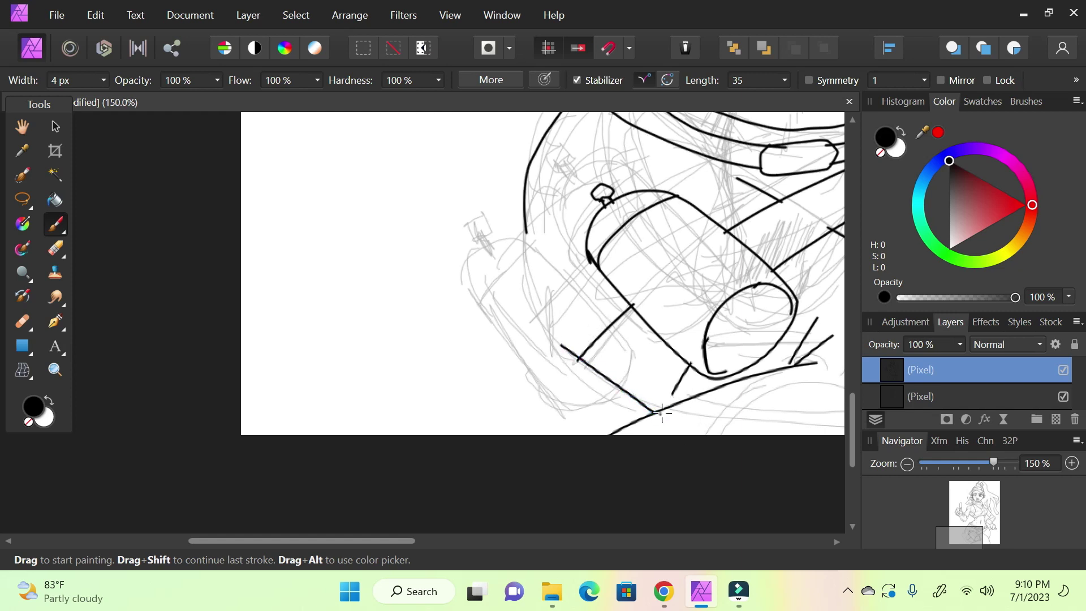
drag(679, 382, 695, 350)
mouse_move(554, 339)
mouse_down()
mouse_move(517, 319)
mouse_move(491, 368)
mouse_move(511, 418)
mouse_move(615, 463)
mouse_up()
mouse_move(502, 398)
mouse_down()
mouse_move(526, 341)
mouse_move(567, 316)
mouse_up()
mouse_move(505, 349)
mouse_down()
mouse_move(481, 320)
mouse_move(498, 342)
mouse_move(468, 351)
mouse_move(463, 323)
mouse_move(501, 303)
mouse_move(521, 351)
mouse_move(491, 350)
mouse_move(480, 371)
mouse_up()
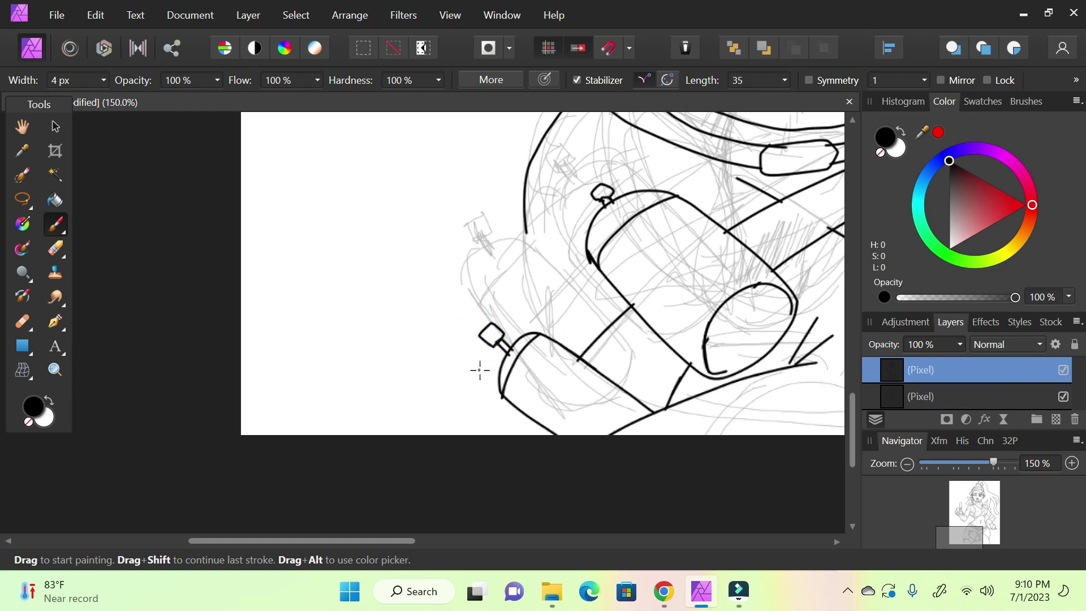
- Ink the outer hip outline further down so it meets the strap above the lower spray can
mouse_move(962, 512)
mouse_down()
mouse_move(976, 546)
mouse_move(949, 530)
mouse_up()
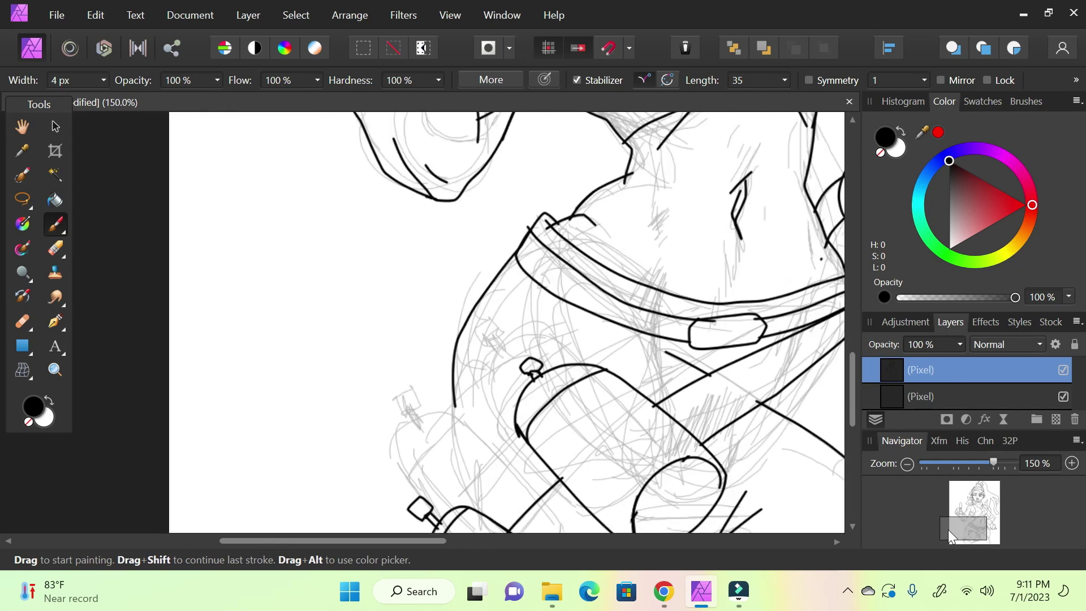
mouse_move(478, 515)
mouse_down()
mouse_move(453, 408)
mouse_move(460, 336)
mouse_up()
drag(994, 463, 954, 463)
mouse_move(962, 521)
mouse_down()
mouse_move(977, 540)
mouse_move(974, 531)
mouse_up()
mouse_move(964, 526)
mouse_down()
mouse_move(967, 537)
mouse_move(969, 488)
mouse_move(939, 470)
mouse_move(968, 477)
mouse_move(971, 503)
mouse_move(942, 509)
mouse_move(971, 531)
mouse_up()
drag(947, 463, 982, 474)
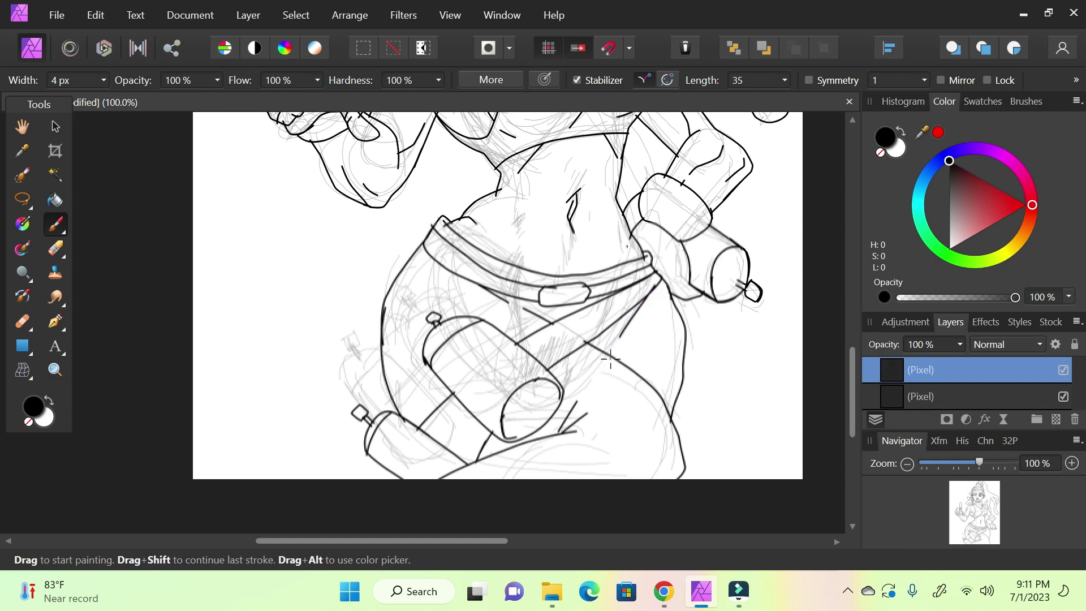
drag(994, 539, 998, 539)
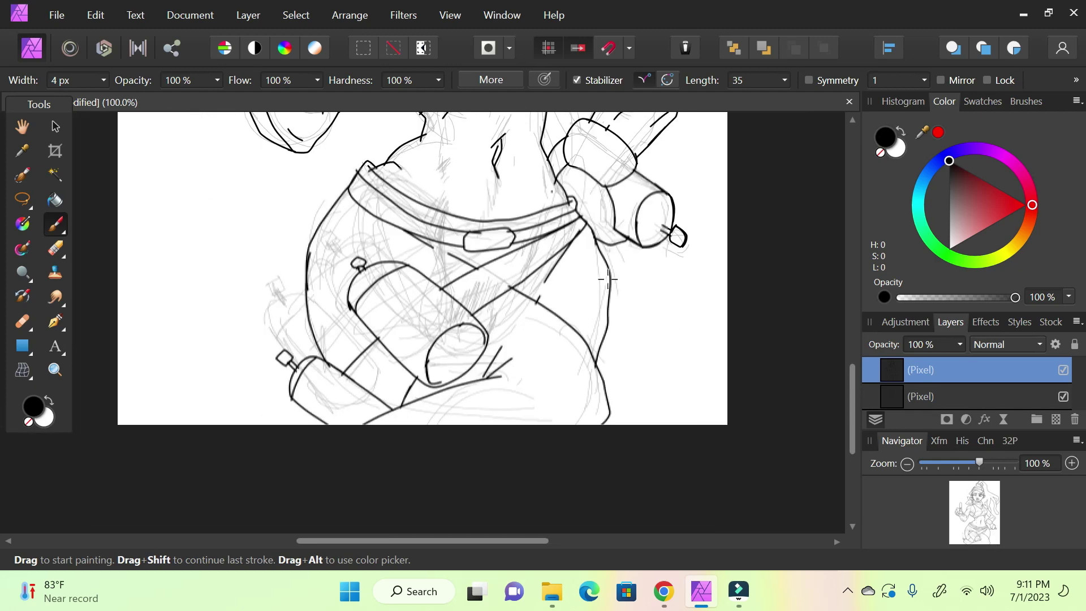
drag(629, 398, 611, 503)
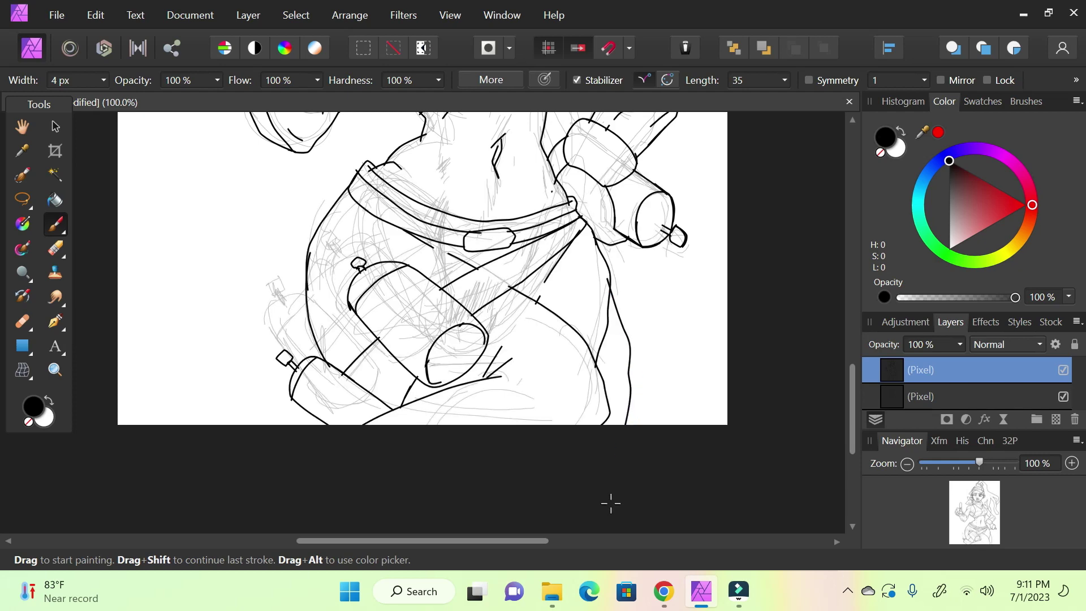
key(ctrl+z)
- Hide the rough sketch layer so only the ink layer shows, and look over the line art
drag(851, 428, 848, 310)
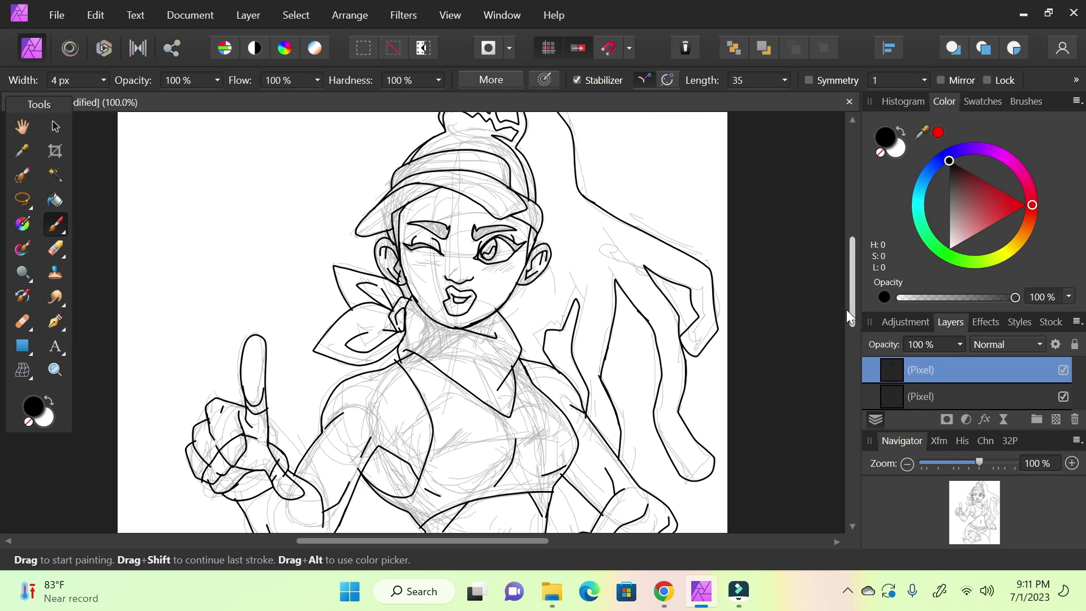
click(1064, 397)
drag(980, 463, 939, 467)
drag(961, 507, 981, 512)
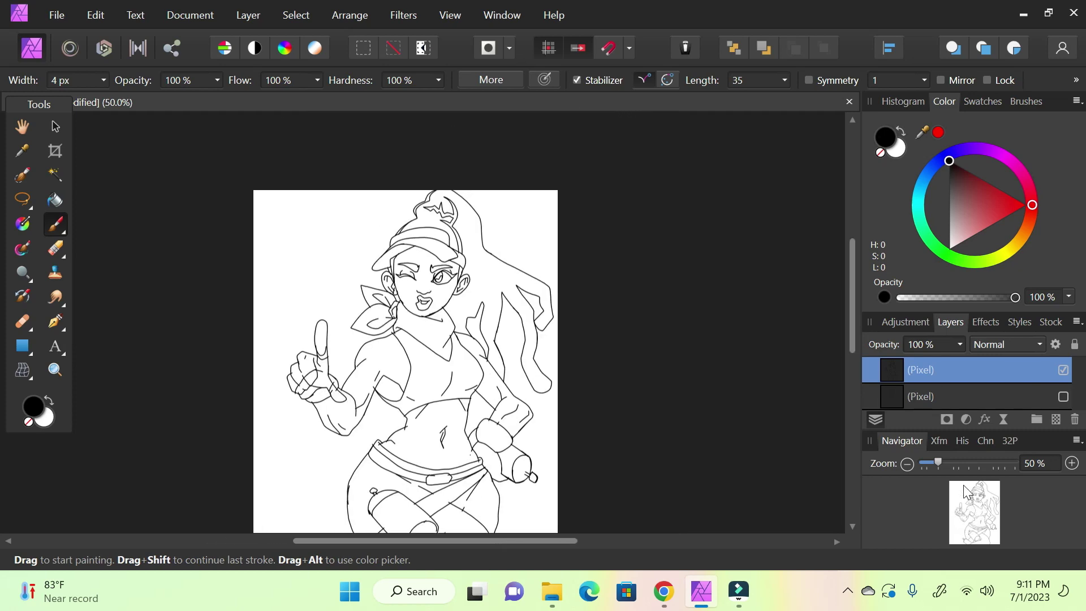
drag(939, 463, 992, 453)
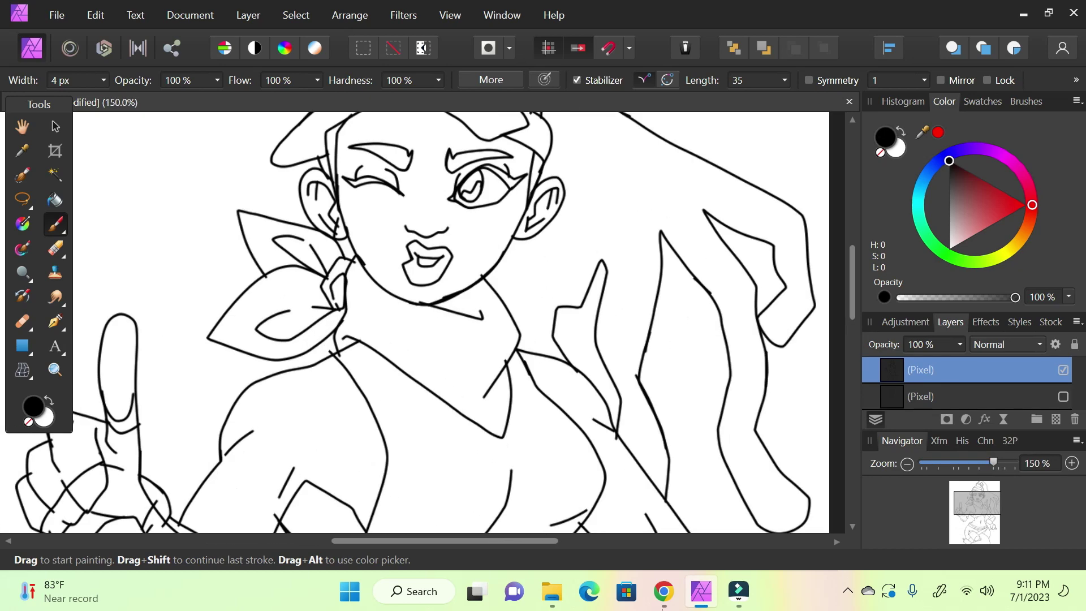
- Check the Kimberly reference image in Chrome, return to the drawing, and ink jagged zigzag lines across the two hanging hair tips
click(673, 603)
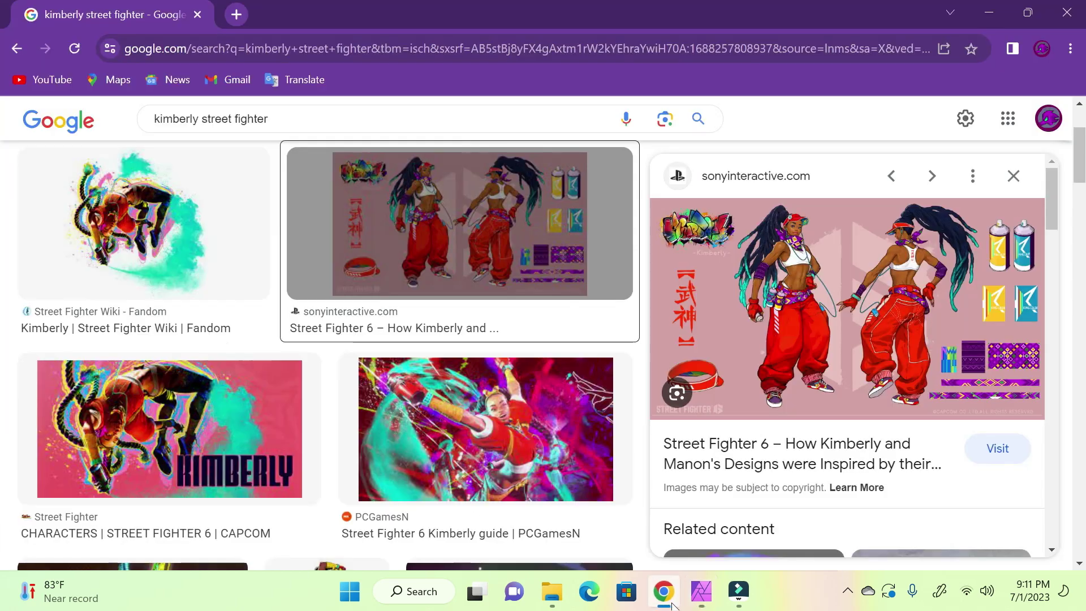
click(700, 602)
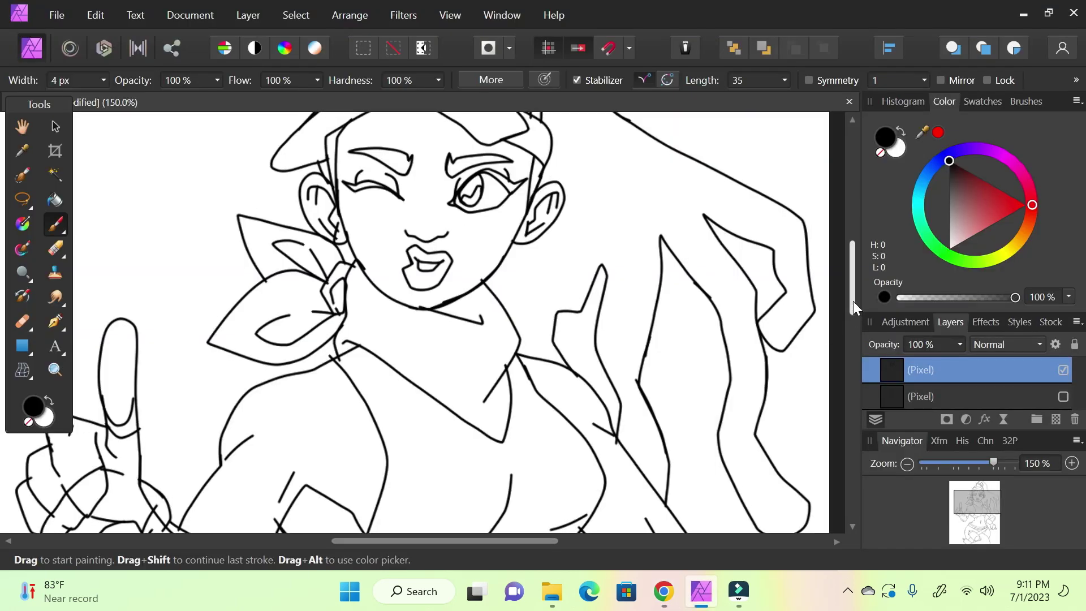
scroll(854, 307, up, 3)
mouse_move(774, 343)
mouse_down()
mouse_move(796, 306)
mouse_move(815, 301)
mouse_move(757, 347)
mouse_move(804, 286)
mouse_move(748, 339)
mouse_move(795, 283)
mouse_move(752, 314)
mouse_move(822, 283)
mouse_move(785, 336)
mouse_move(831, 303)
mouse_move(789, 344)
mouse_move(816, 327)
mouse_move(830, 336)
mouse_move(810, 378)
mouse_up()
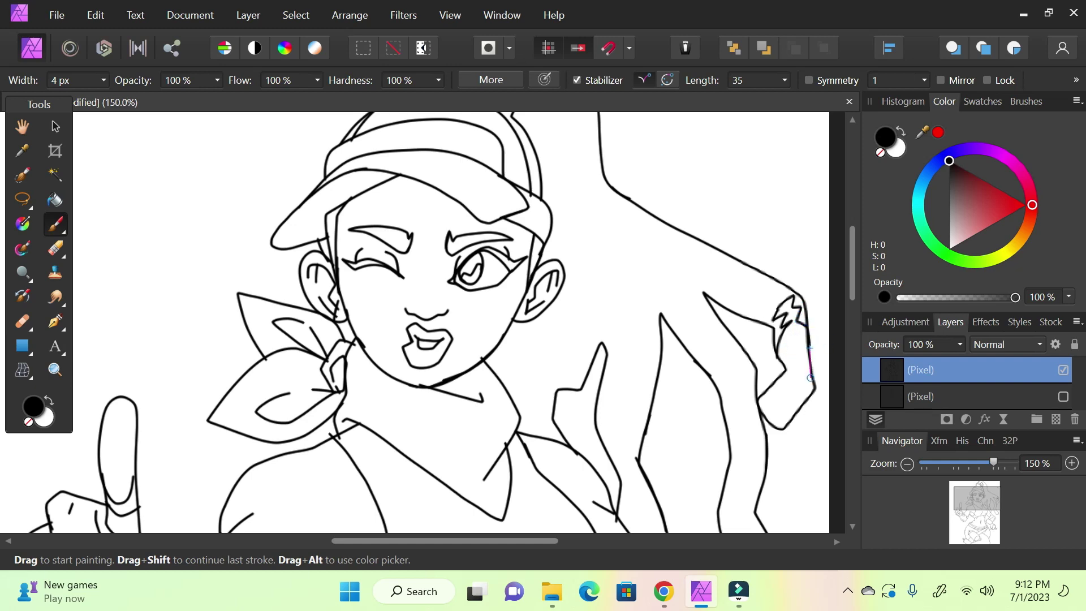
drag(976, 508, 985, 509)
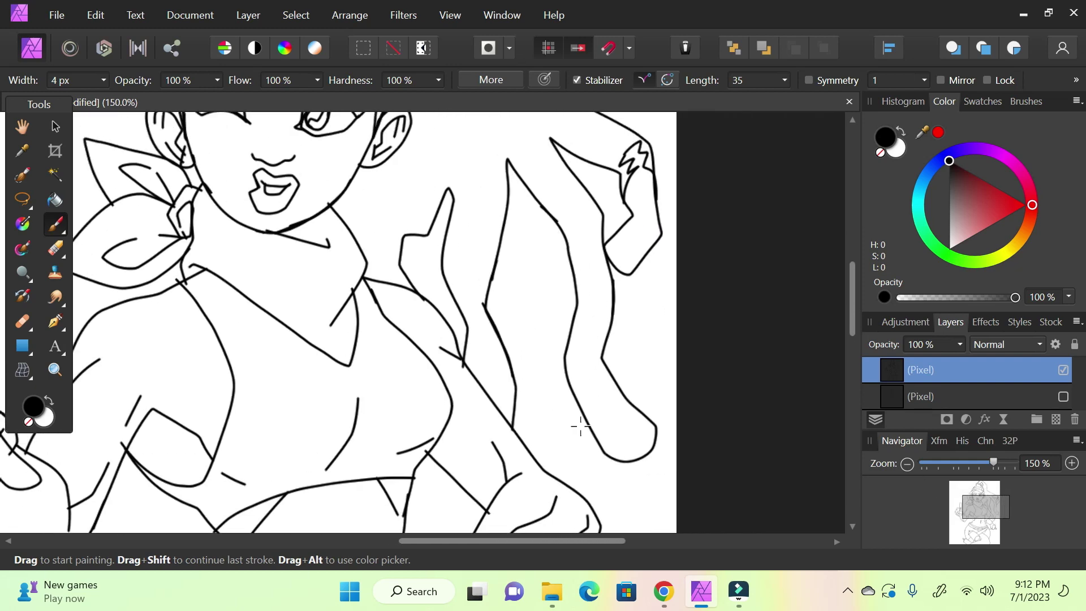
mouse_move(592, 430)
mouse_down()
mouse_move(590, 386)
mouse_move(547, 391)
mouse_move(566, 377)
mouse_move(631, 404)
mouse_move(622, 391)
mouse_move(639, 376)
mouse_move(597, 422)
mouse_move(643, 382)
mouse_move(650, 422)
mouse_move(622, 431)
mouse_up()
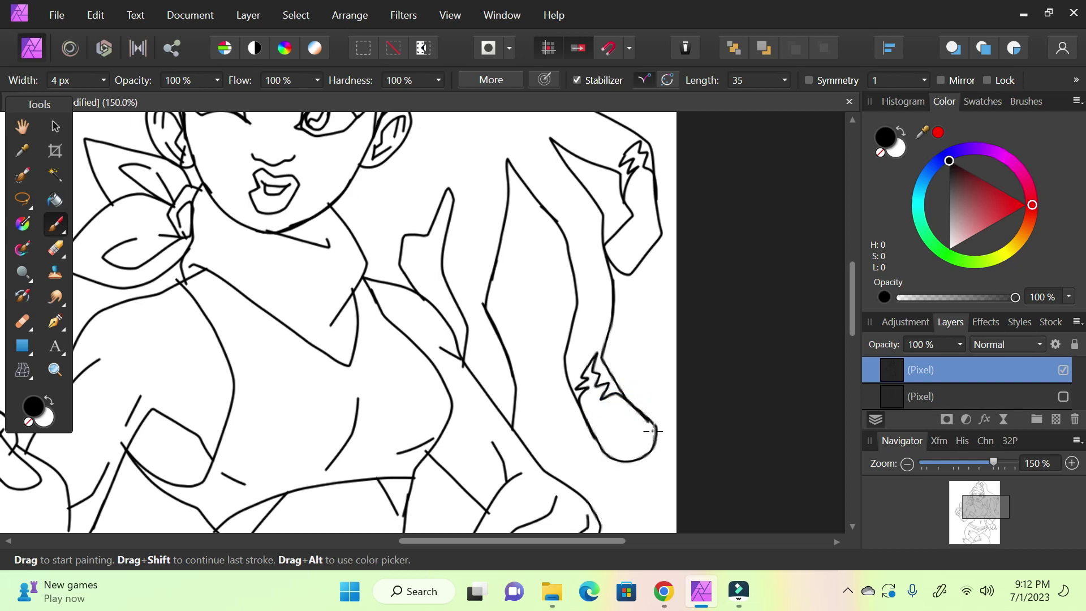
- Ink a rounded shadow shape below the diagonal line between her waist and the bent arm
mouse_move(993, 471)
mouse_down()
mouse_move(961, 467)
mouse_move(999, 468)
mouse_up()
drag(984, 505, 969, 509)
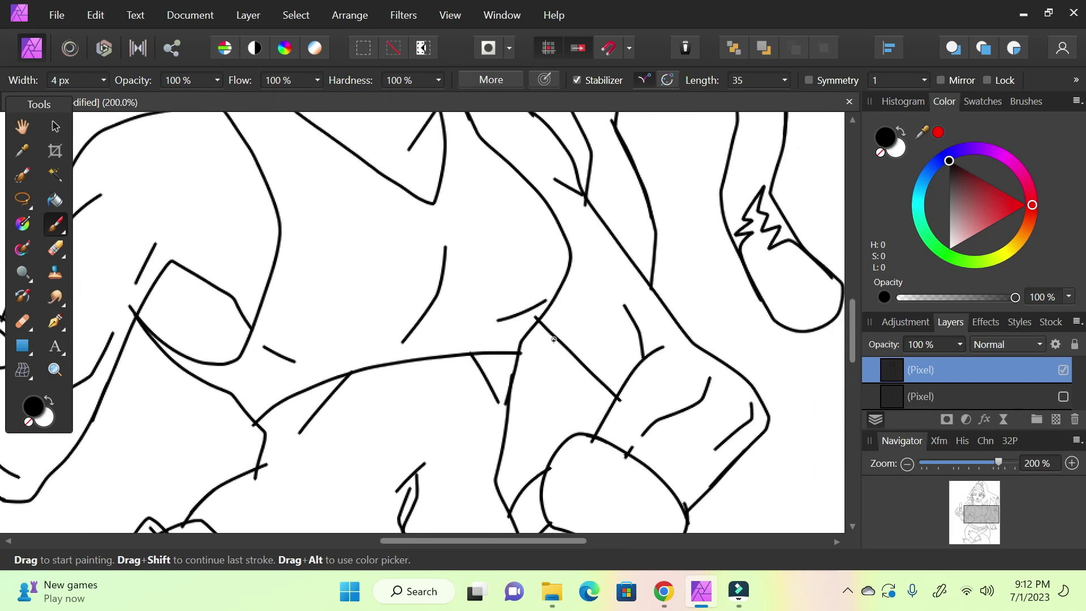
mouse_move(547, 353)
mouse_down()
mouse_move(511, 428)
mouse_move(557, 439)
mouse_move(599, 421)
mouse_move(592, 412)
mouse_move(627, 374)
mouse_up()
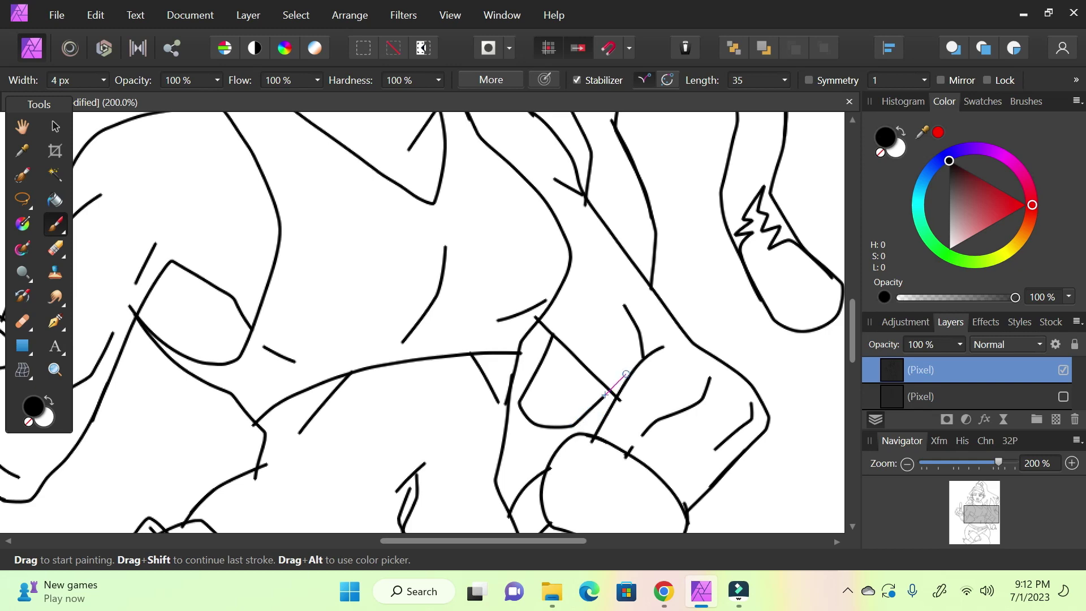
- Ink a small shadow edge under the chin and pointed shadow wedges below the crop top's hem
drag(998, 463, 965, 468)
drag(981, 513, 975, 501)
drag(966, 462, 994, 453)
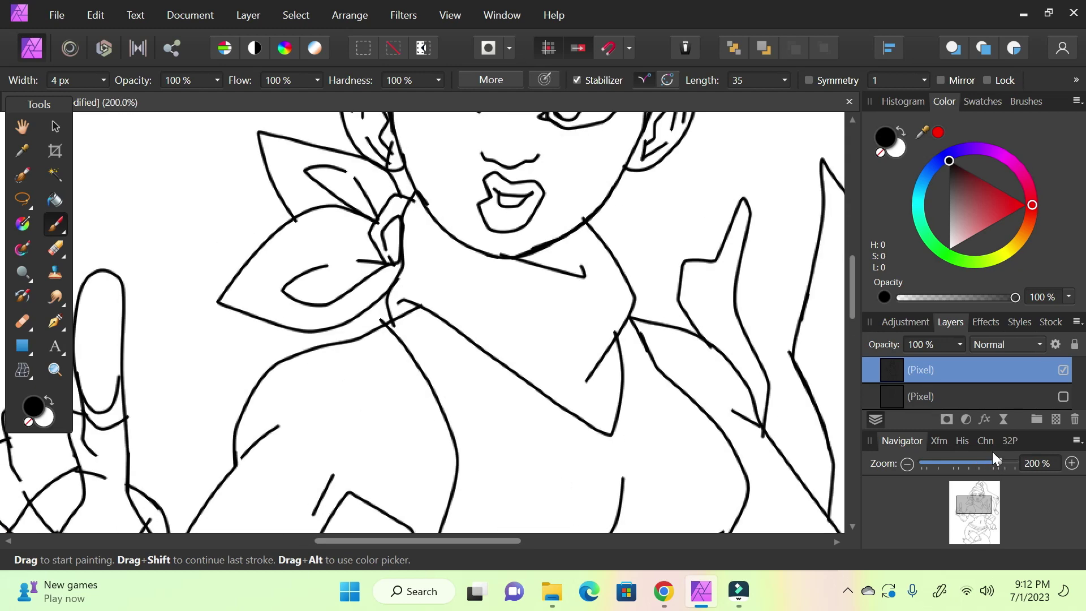
drag(571, 293, 575, 286)
drag(552, 248, 565, 286)
drag(976, 518, 965, 519)
mouse_move(547, 323)
mouse_down()
mouse_move(627, 249)
mouse_move(661, 248)
mouse_move(729, 277)
mouse_move(751, 303)
mouse_up()
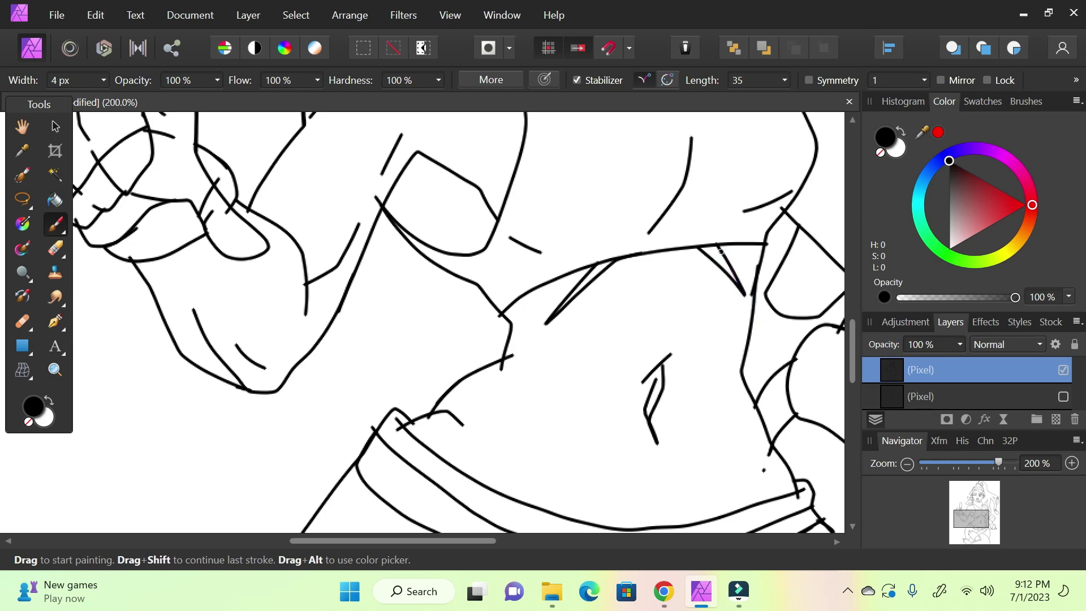
- Thicken the shoulder crease of the raised arm into a tapered shadow and add an inner contour to the armpit shape
drag(973, 519, 962, 508)
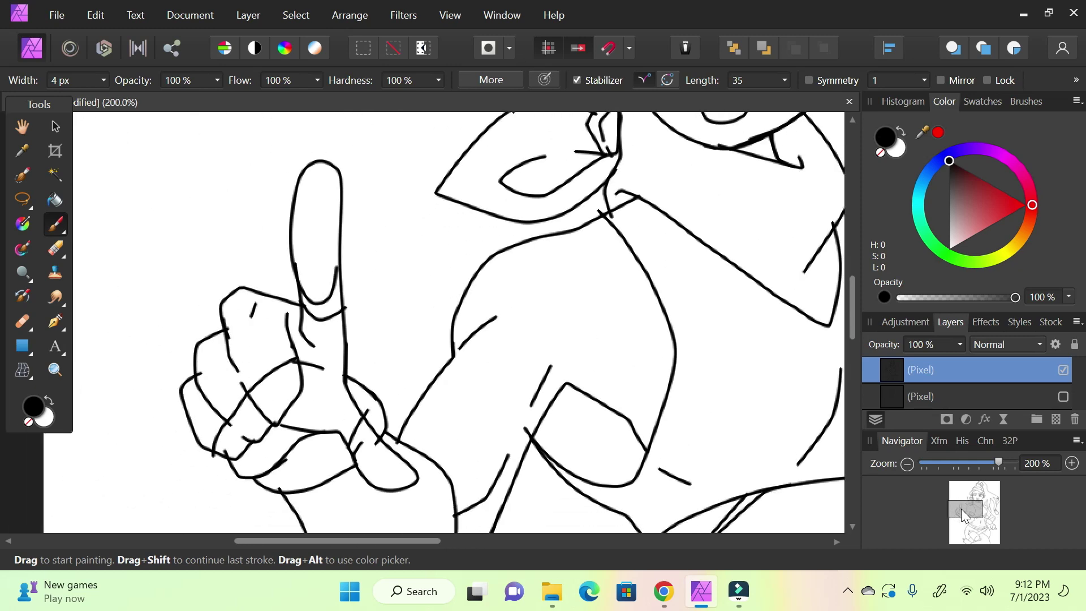
mouse_move(459, 345)
mouse_down()
mouse_move(477, 315)
mouse_move(525, 295)
mouse_up()
drag(477, 328, 502, 311)
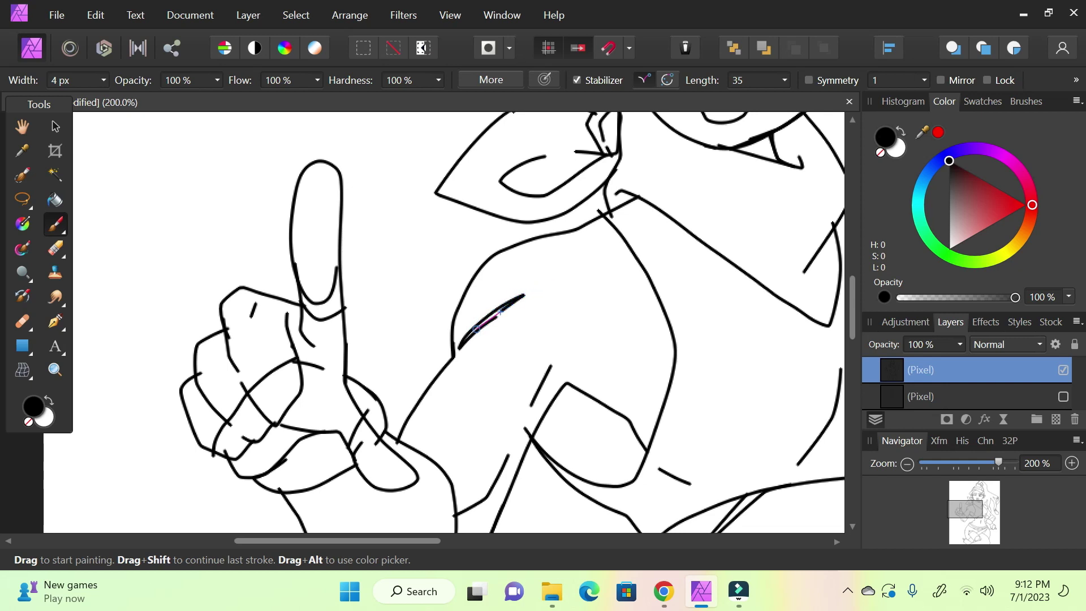
drag(463, 342, 534, 286)
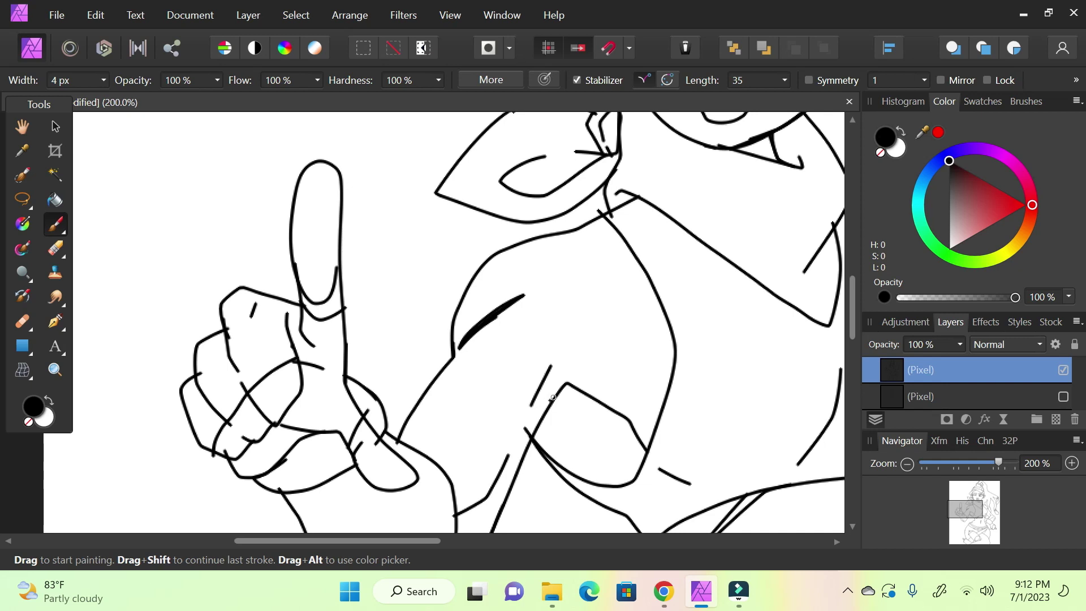
mouse_move(545, 424)
mouse_down()
mouse_move(581, 375)
mouse_move(592, 406)
mouse_move(644, 443)
mouse_move(633, 463)
mouse_move(660, 475)
mouse_move(638, 496)
mouse_up()
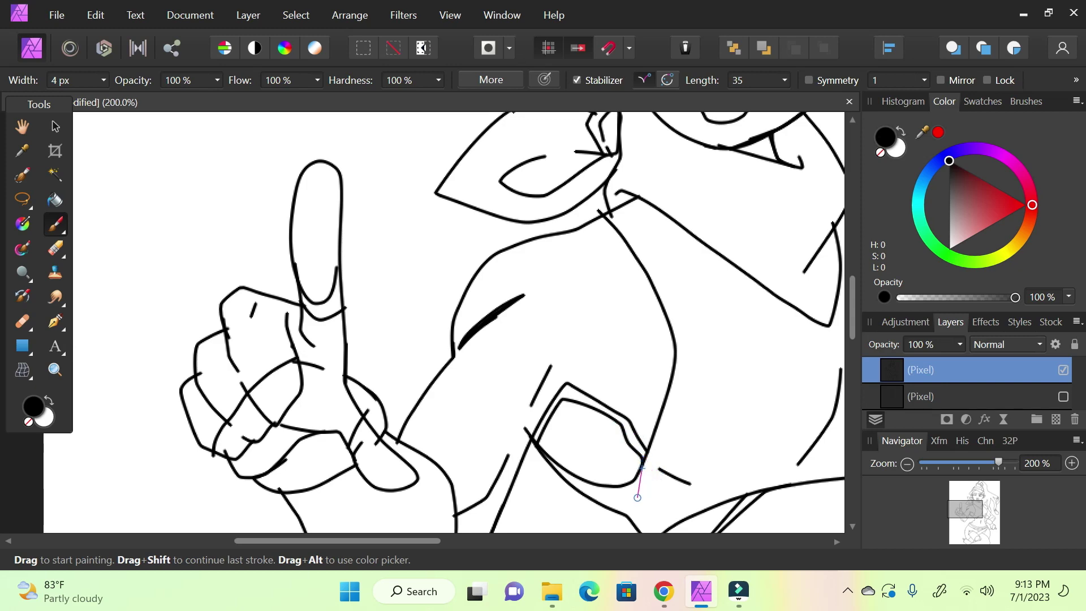
- Double the inner-elbow crease and the lower forearm crease of the raised arm into tapered shadow shapes
drag(991, 517, 962, 516)
mouse_move(469, 392)
mouse_down()
mouse_move(489, 342)
mouse_move(499, 356)
mouse_move(520, 349)
mouse_move(524, 291)
mouse_up()
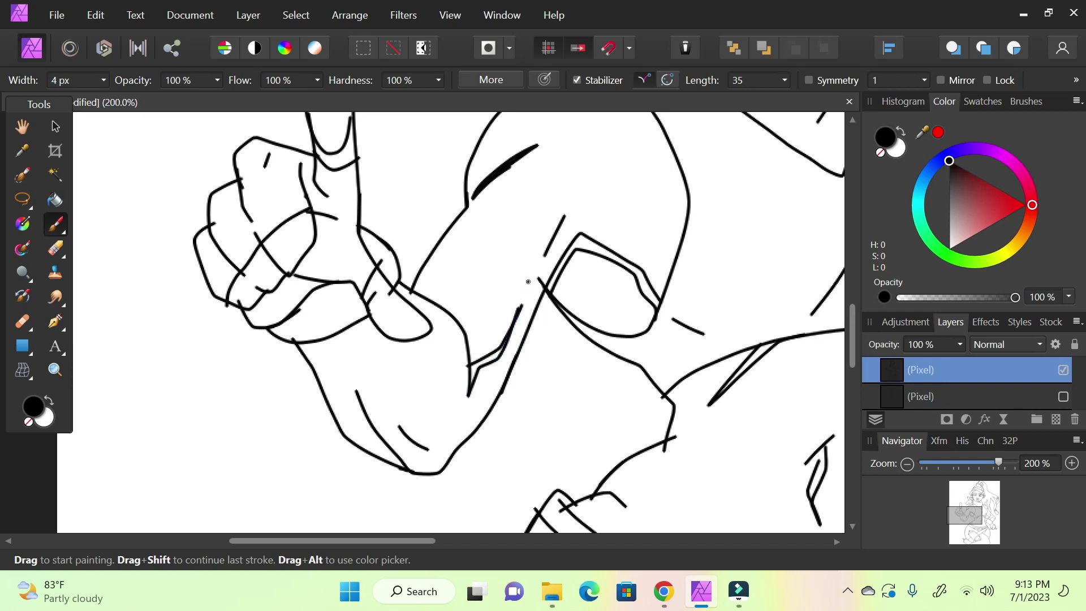
mouse_move(357, 393)
mouse_down()
mouse_move(392, 475)
mouse_move(439, 484)
mouse_move(387, 441)
mouse_up()
- Turn the crease lines on the bent arm's forearm, elbow and upper arm into pointed shadow shapes
drag(967, 521, 990, 518)
mouse_move(518, 297)
mouse_down()
mouse_move(518, 351)
mouse_move(502, 340)
mouse_move(453, 351)
mouse_move(423, 398)
mouse_move(431, 342)
mouse_move(452, 344)
mouse_move(488, 321)
mouse_up()
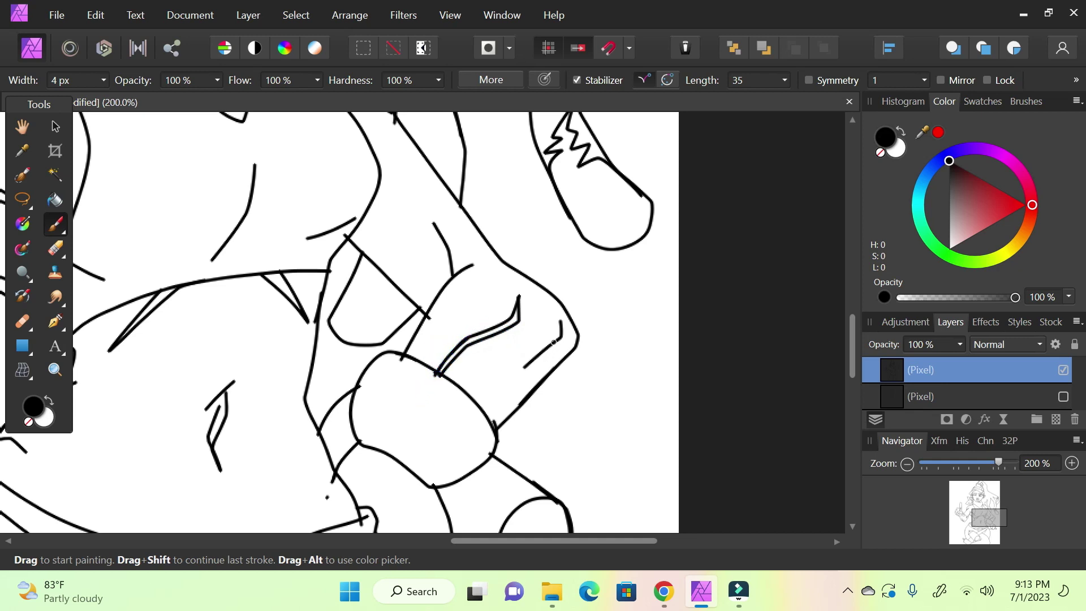
mouse_move(517, 372)
mouse_down()
mouse_move(486, 409)
mouse_move(582, 335)
mouse_move(576, 309)
mouse_move(548, 304)
mouse_up()
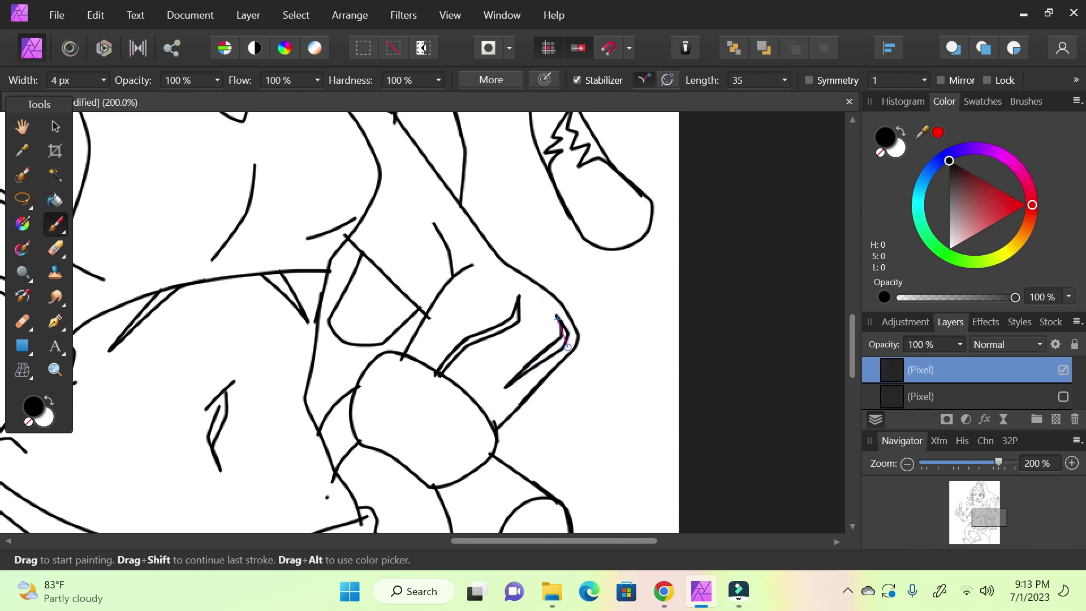
mouse_move(443, 236)
mouse_down()
mouse_move(472, 268)
mouse_move(460, 290)
mouse_move(482, 258)
mouse_move(508, 271)
mouse_move(476, 265)
mouse_move(435, 284)
mouse_up()
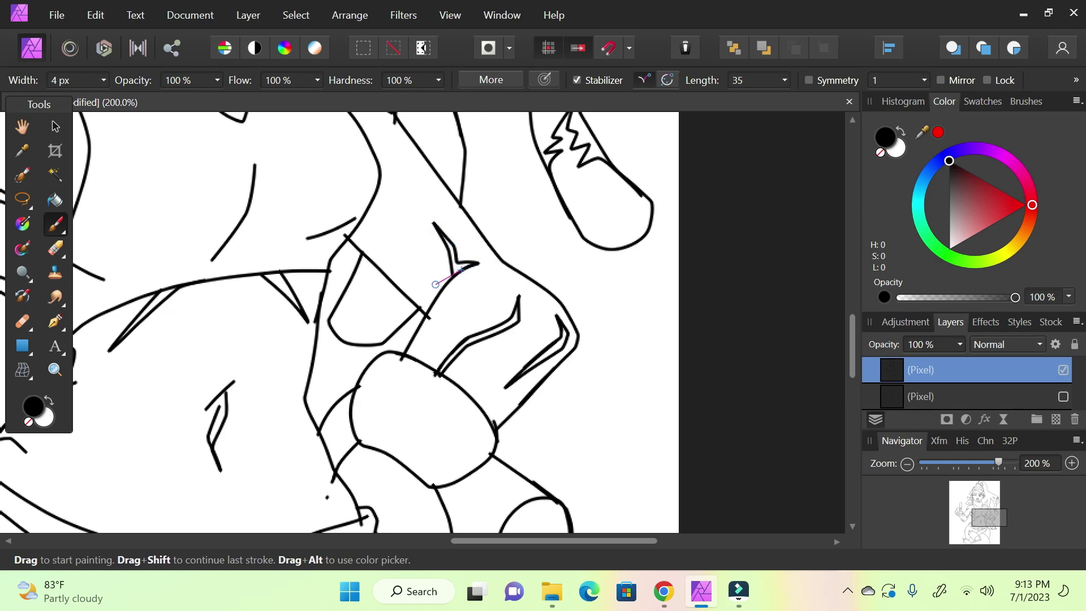
drag(960, 523, 979, 508)
mouse_move(581, 318)
mouse_down()
mouse_move(507, 283)
mouse_move(593, 343)
mouse_move(608, 310)
mouse_move(581, 288)
mouse_up()
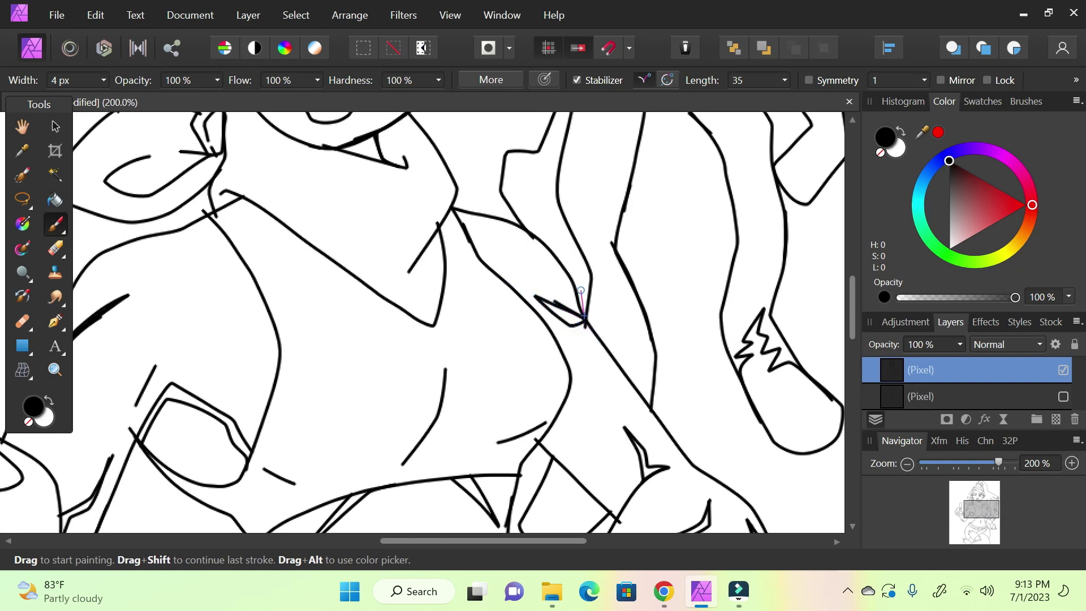
- Build the three fold lines on the crop top's chest into tapered shadow shapes
drag(982, 510, 975, 513)
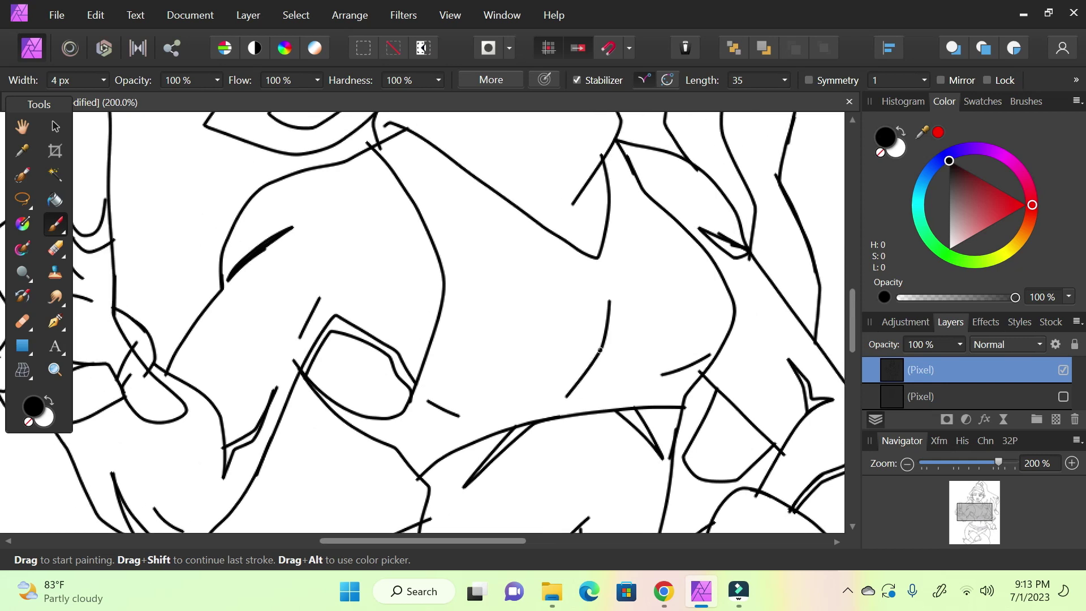
mouse_move(575, 391)
mouse_down()
mouse_move(547, 416)
mouse_move(610, 365)
mouse_move(620, 330)
mouse_move(605, 268)
mouse_up()
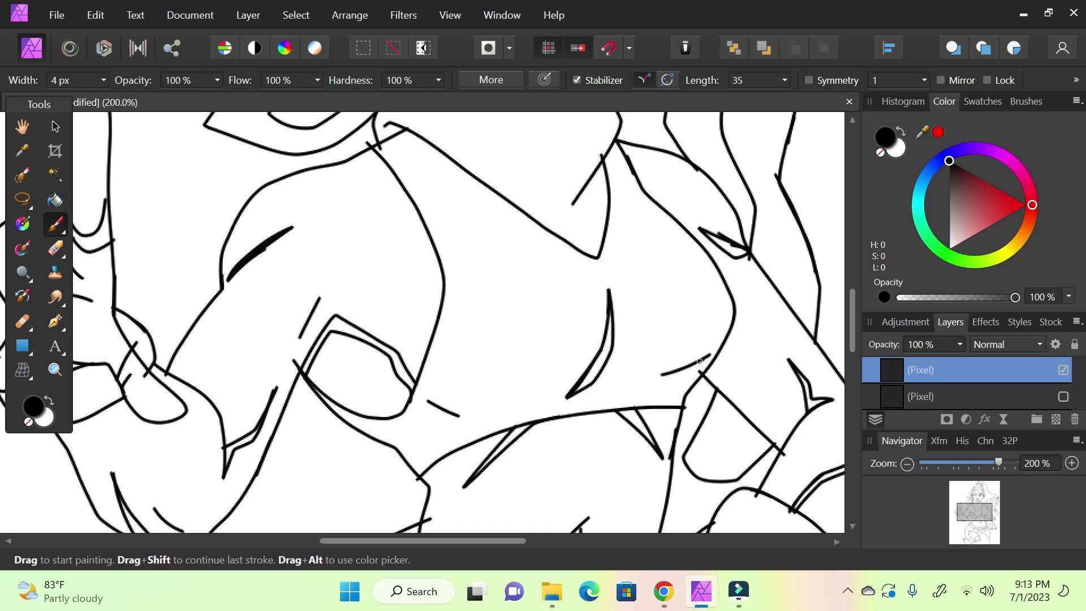
mouse_move(707, 358)
mouse_down()
mouse_move(623, 388)
mouse_move(687, 376)
mouse_move(730, 339)
mouse_move(709, 354)
mouse_up()
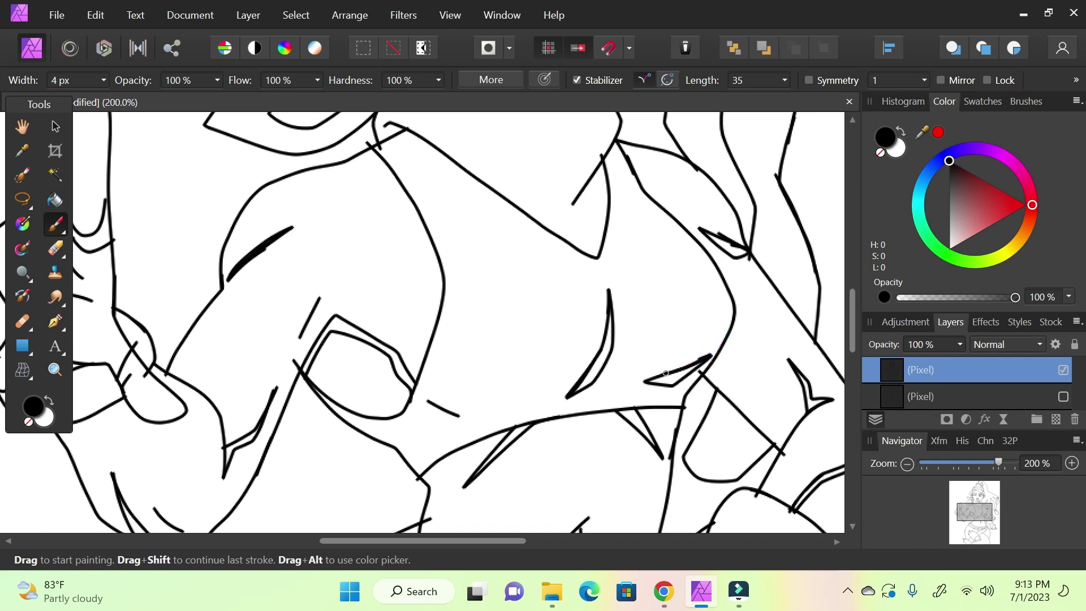
mouse_move(425, 402)
mouse_down()
mouse_move(484, 433)
mouse_move(512, 416)
mouse_move(428, 403)
mouse_up()
- Ink inner shadow contours inside the folds of both scarf tails behind the neck
mouse_move(980, 523)
mouse_down()
mouse_move(982, 488)
mouse_move(972, 503)
mouse_up()
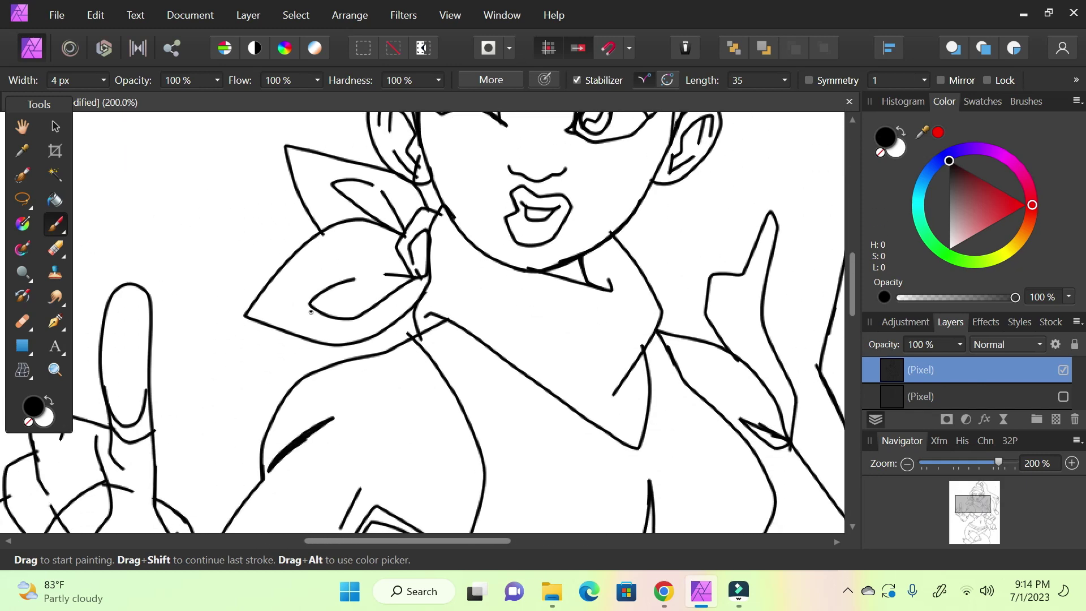
mouse_move(349, 283)
mouse_down()
mouse_move(315, 310)
mouse_move(358, 316)
mouse_move(410, 276)
mouse_move(393, 256)
mouse_move(364, 259)
mouse_up()
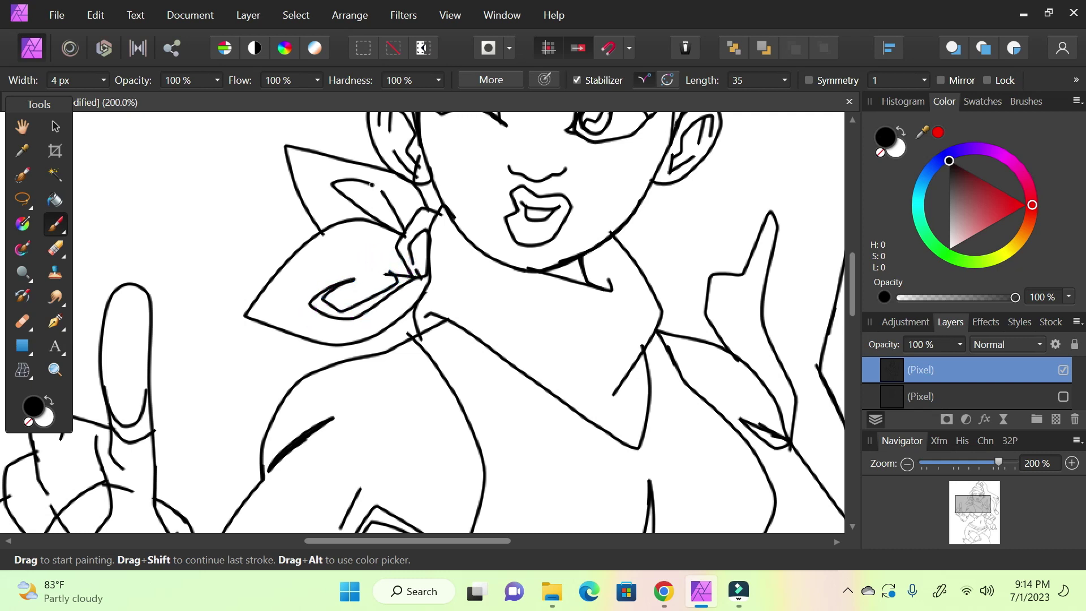
mouse_move(358, 182)
mouse_down()
mouse_move(345, 194)
mouse_move(415, 235)
mouse_move(373, 171)
mouse_up()
- Ink a pointed fold shadow on the front of the neck scarf and thicken the edge at its tip
mouse_move(642, 351)
mouse_down()
mouse_move(591, 431)
mouse_move(653, 360)
mouse_up()
drag(647, 405, 626, 477)
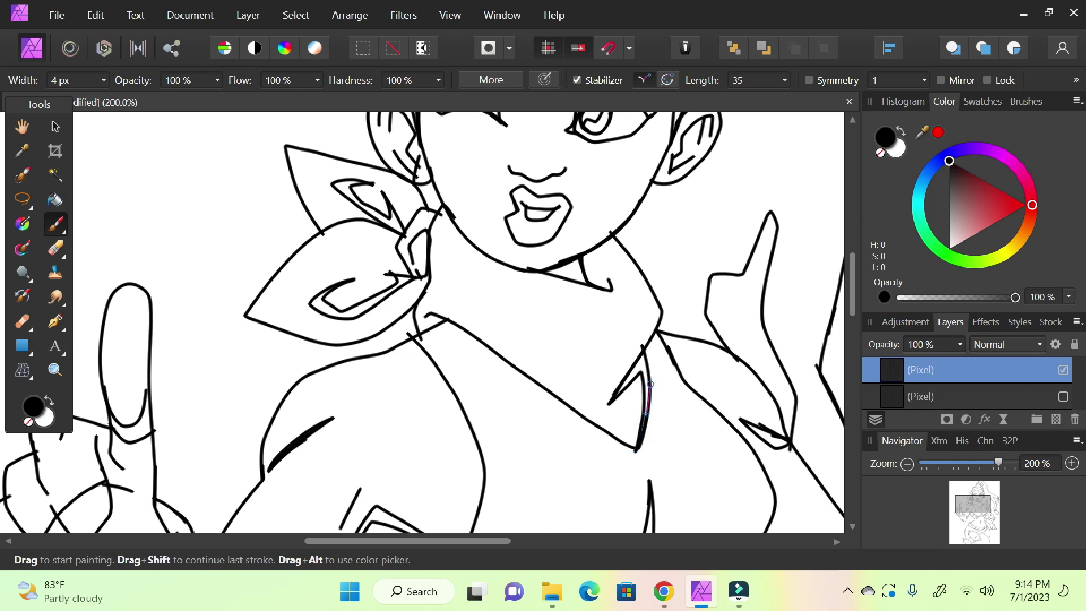
mouse_move(637, 439)
mouse_down()
mouse_move(649, 394)
mouse_move(643, 429)
mouse_up()
drag(630, 467, 592, 439)
- Ink pointed shadow shapes at both hips and spiky shadow wedges along the upper edge of the waistband
drag(994, 467, 984, 468)
drag(980, 467, 990, 466)
drag(975, 519, 964, 528)
drag(991, 463, 994, 463)
drag(986, 511, 965, 519)
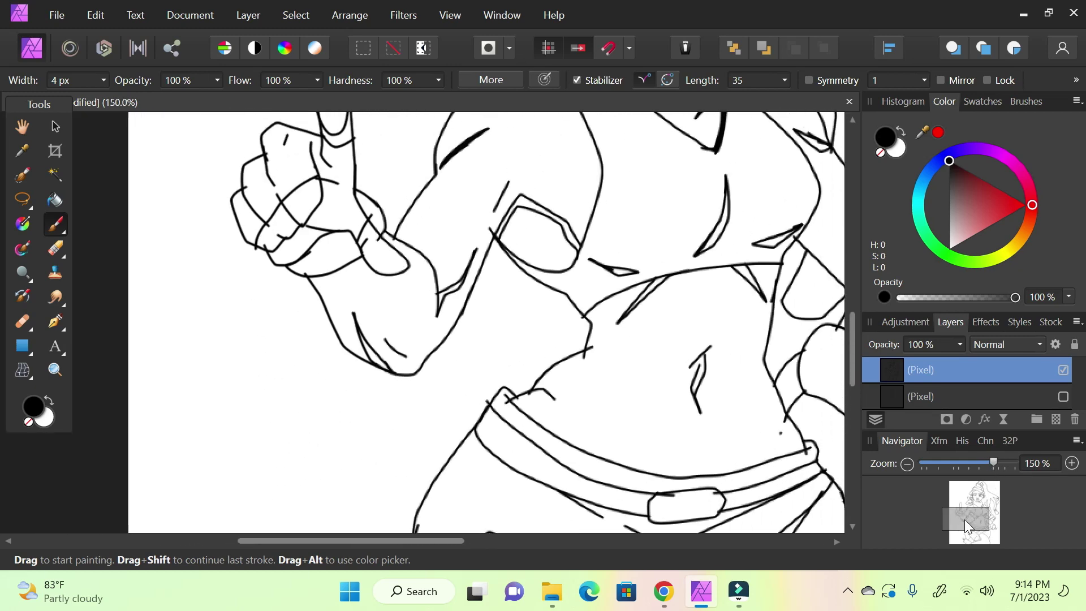
mouse_move(555, 400)
mouse_down()
mouse_move(522, 387)
mouse_move(518, 415)
mouse_move(504, 416)
mouse_move(543, 443)
mouse_up()
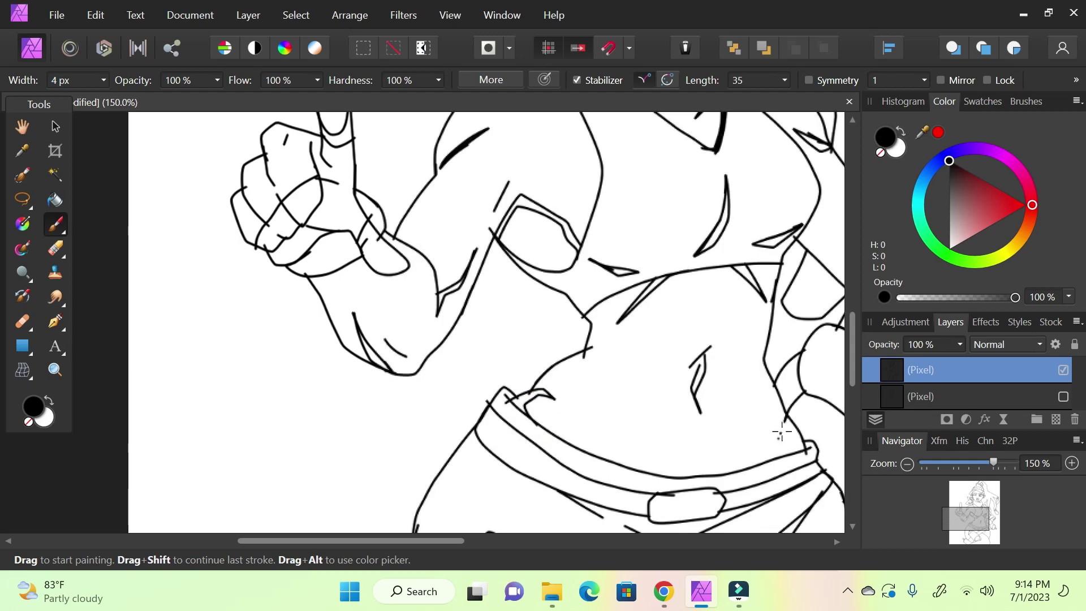
mouse_move(775, 466)
mouse_down()
mouse_move(786, 425)
mouse_move(811, 406)
mouse_move(814, 461)
mouse_move(785, 478)
mouse_move(789, 459)
mouse_move(767, 472)
mouse_up()
mouse_move(649, 474)
mouse_down()
mouse_move(621, 397)
mouse_move(634, 495)
mouse_move(588, 458)
mouse_up()
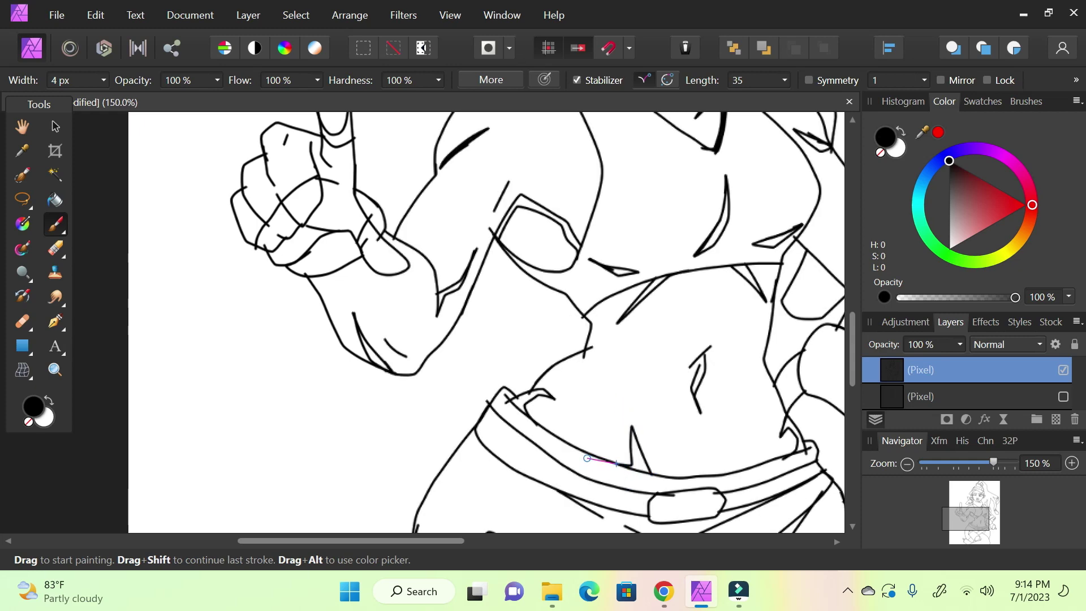
mouse_move(730, 475)
mouse_down()
mouse_move(764, 406)
mouse_move(745, 486)
mouse_move(806, 445)
mouse_up()
mouse_move(996, 528)
mouse_down()
mouse_move(973, 518)
mouse_move(971, 536)
mouse_move(964, 522)
mouse_up()
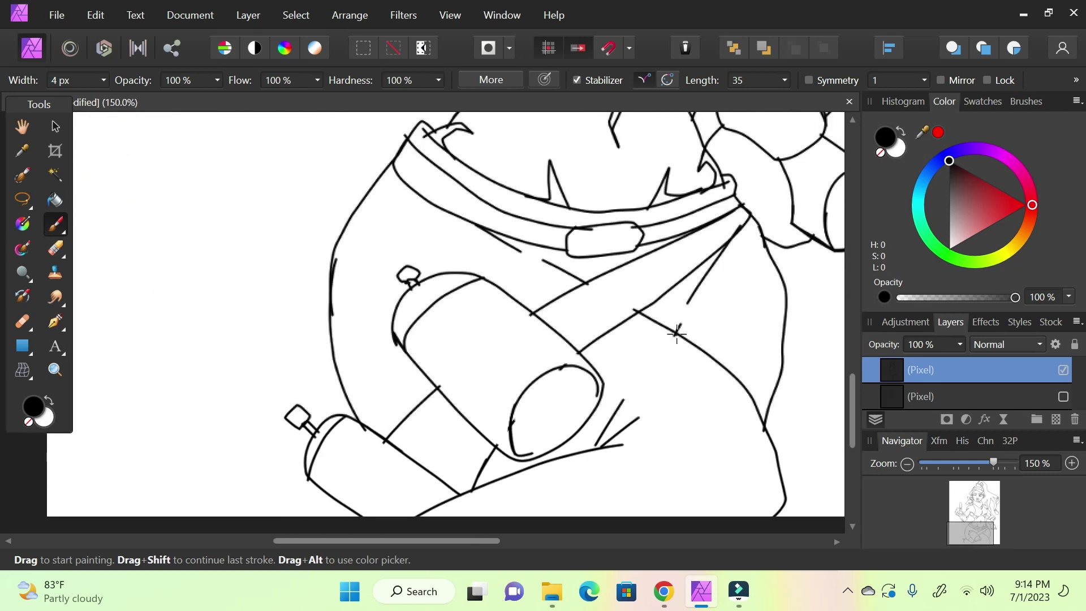
- Ink pointed fold shadow shapes on the trousers beside the crotch, at the upper thigh and below the belt buckle
mouse_move(700, 285)
mouse_down()
mouse_move(688, 351)
mouse_move(716, 376)
mouse_up()
mouse_move(688, 302)
mouse_down()
mouse_move(764, 218)
mouse_move(774, 238)
mouse_move(767, 280)
mouse_up()
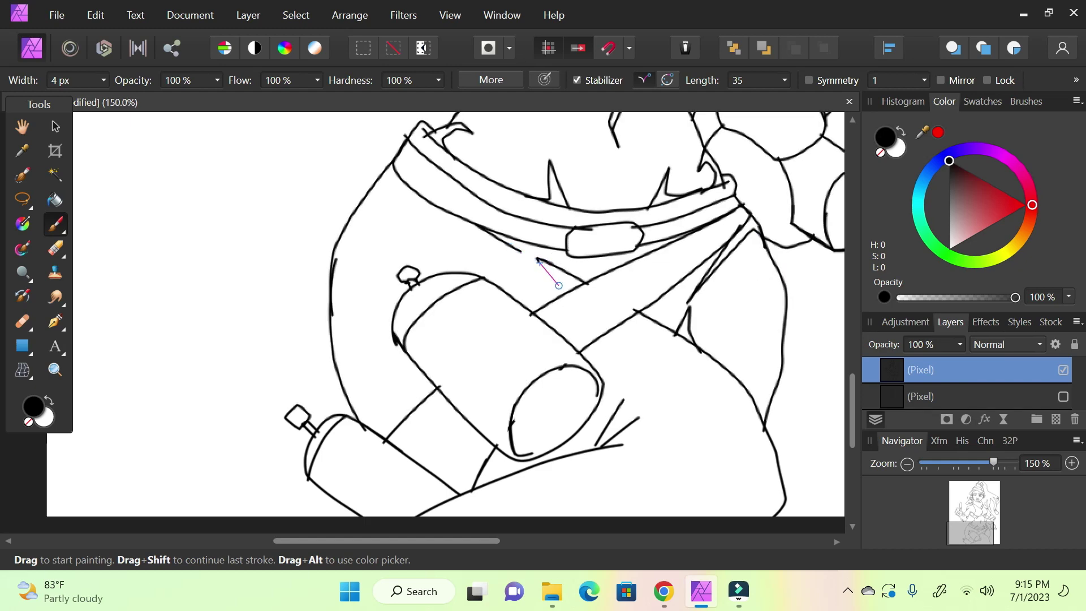
drag(584, 306, 526, 324)
- Set up the Flood Fill tool with a 96 % tolerance and black as the fill colour
drag(973, 542, 974, 509)
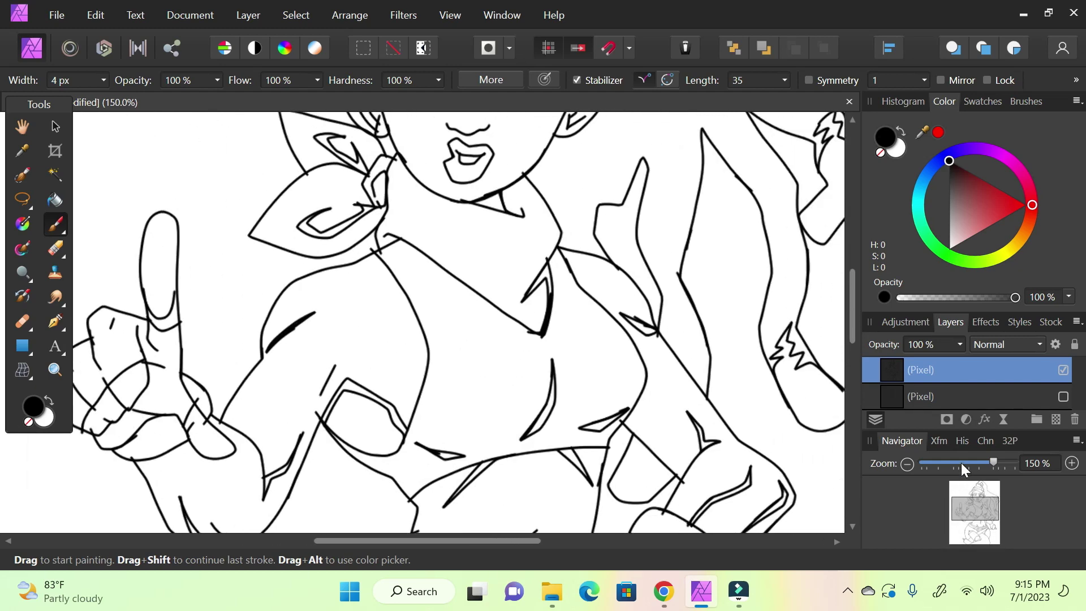
mouse_move(994, 465)
mouse_down()
mouse_move(942, 470)
mouse_move(975, 466)
mouse_up()
mouse_move(968, 510)
mouse_down()
mouse_move(969, 495)
mouse_move(973, 529)
mouse_up()
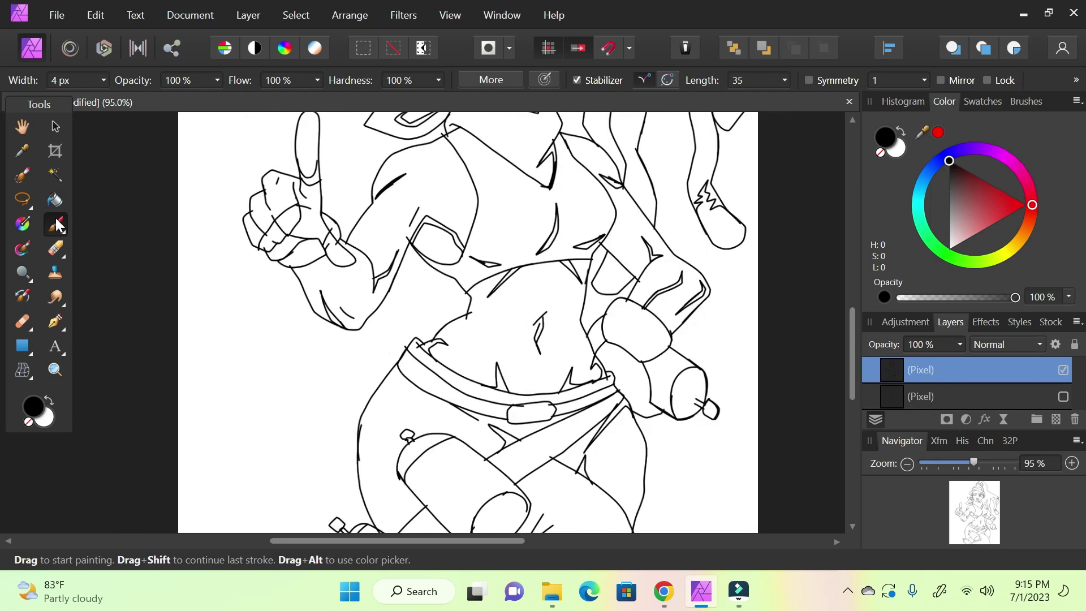
click(55, 199)
click(105, 86)
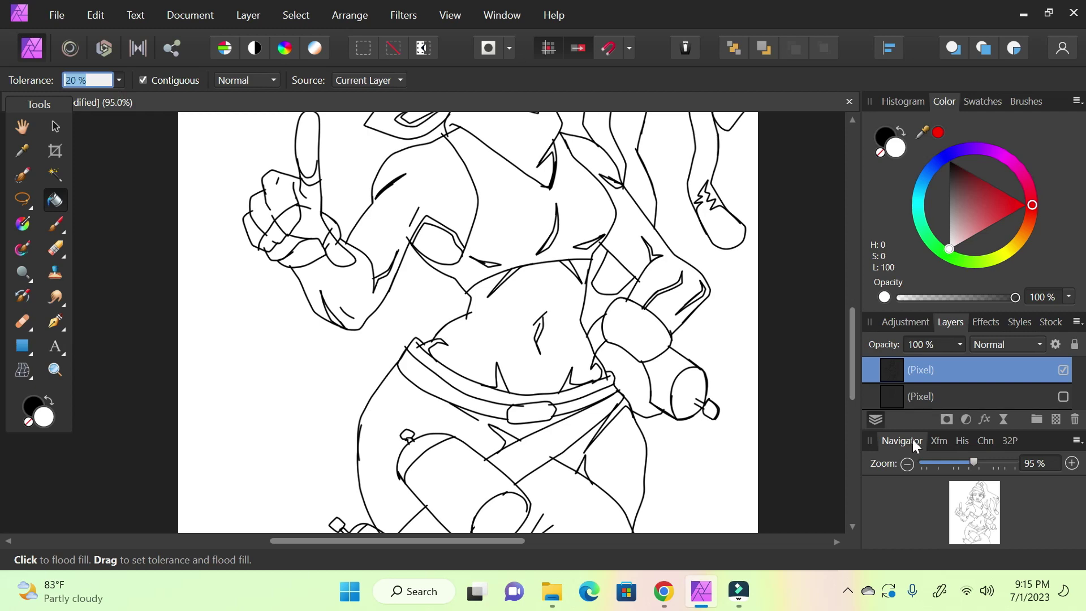
drag(853, 390, 863, 328)
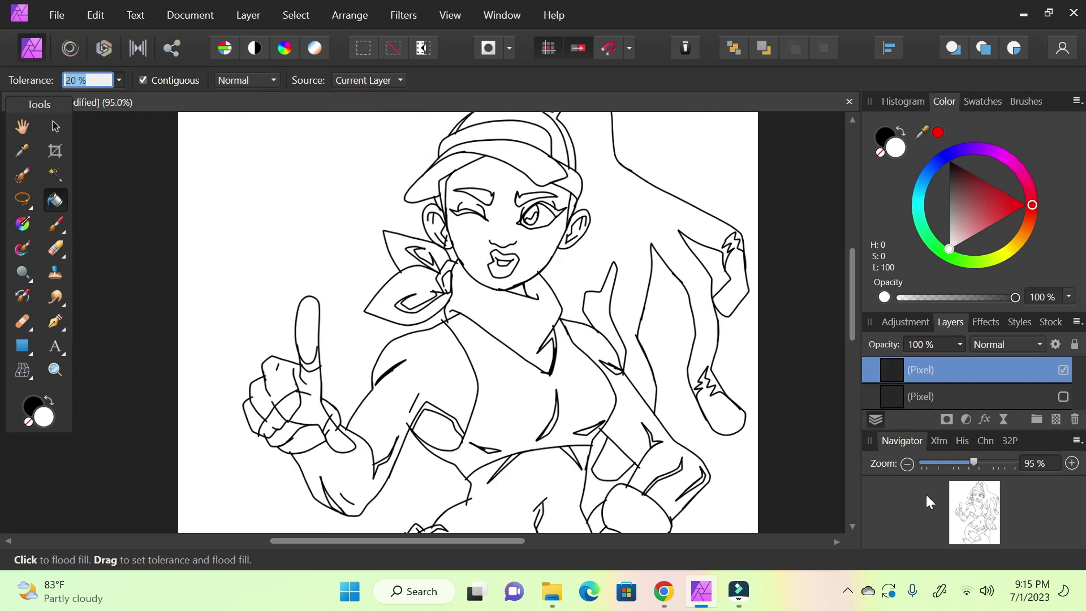
drag(982, 531, 960, 491)
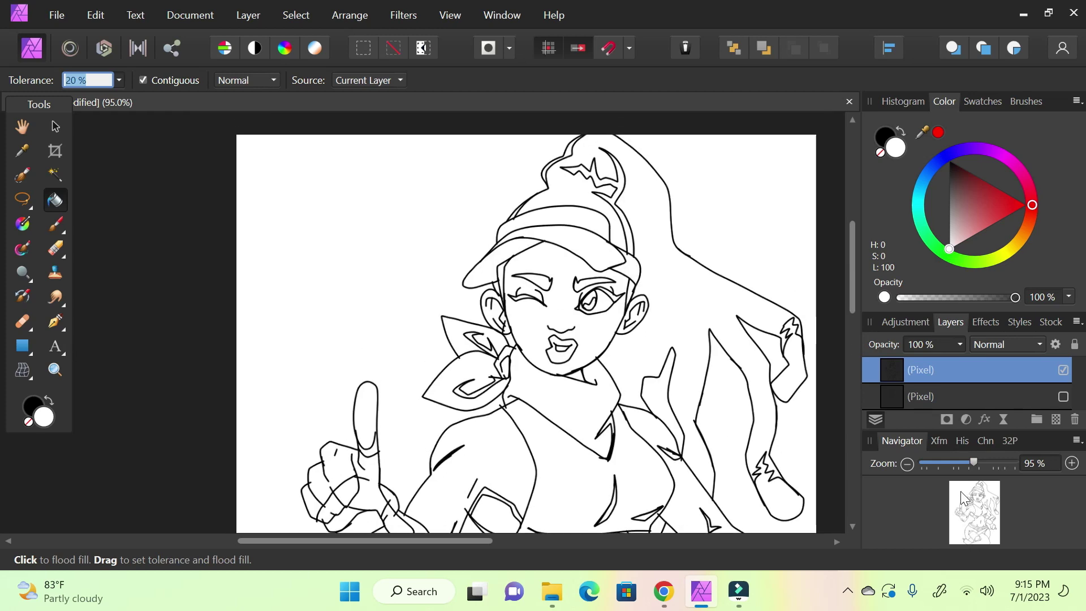
text(96)
key(Return)
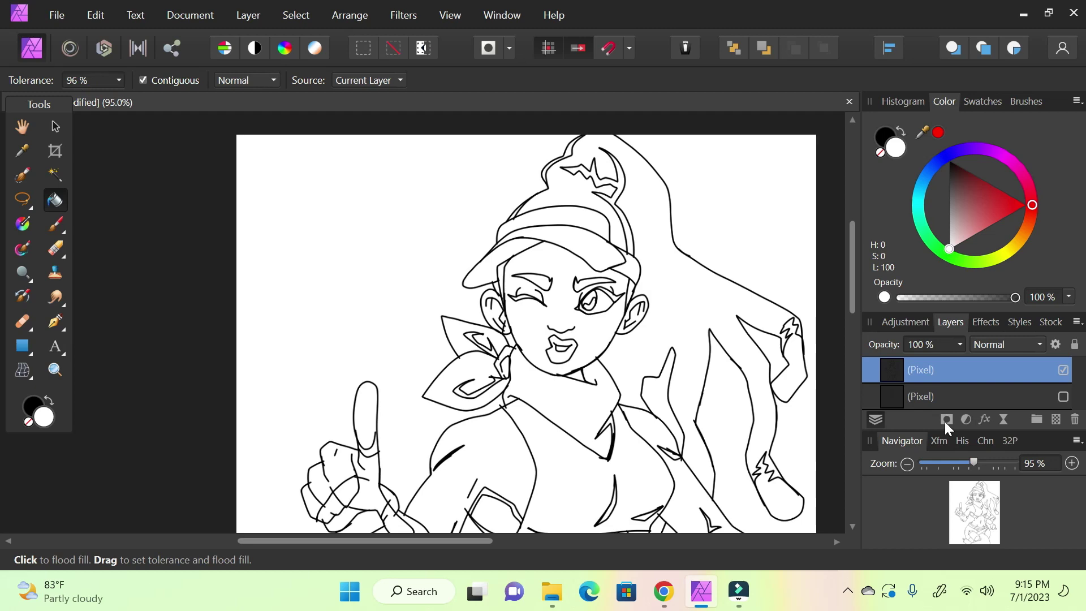
click(901, 134)
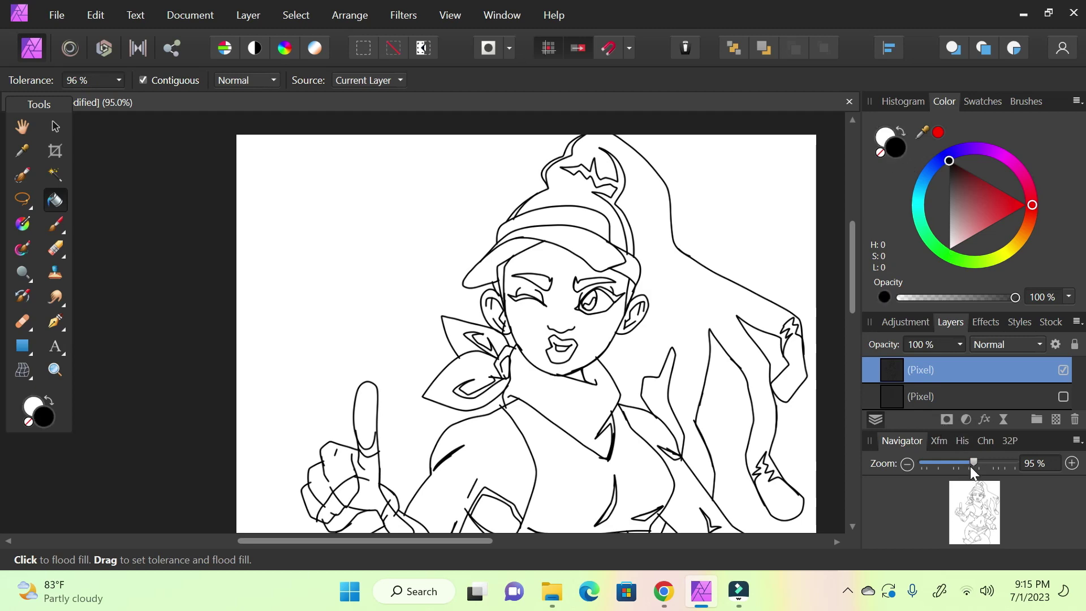
- Flood fill the folds of both scarf tails, the eyebrows, the eyelash shapes and the shadow under the chin with black
drag(971, 466, 999, 463)
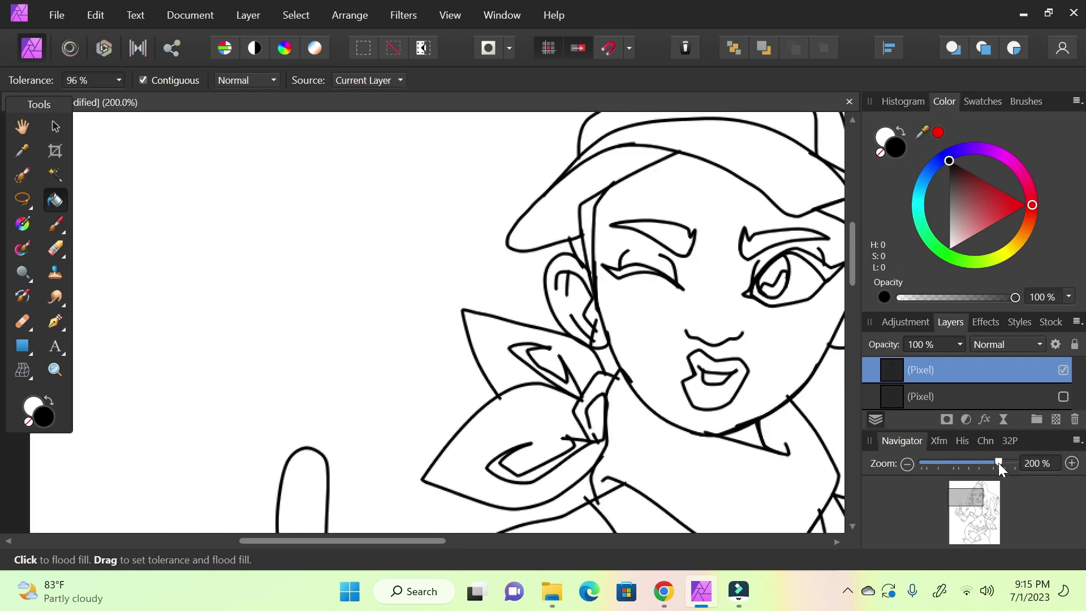
click(501, 453)
click(526, 345)
click(667, 235)
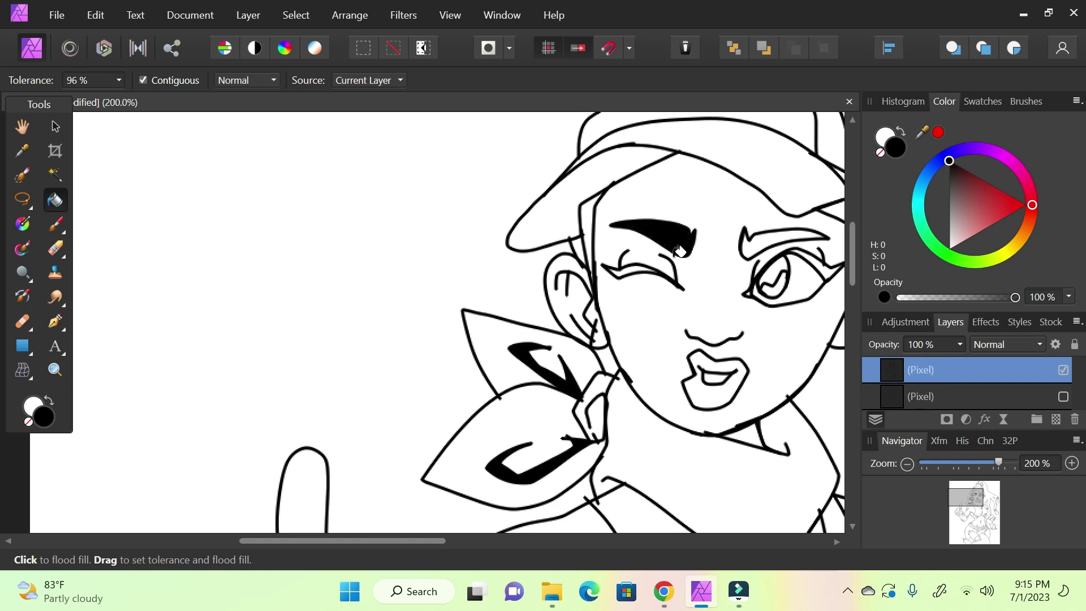
click(771, 231)
click(835, 263)
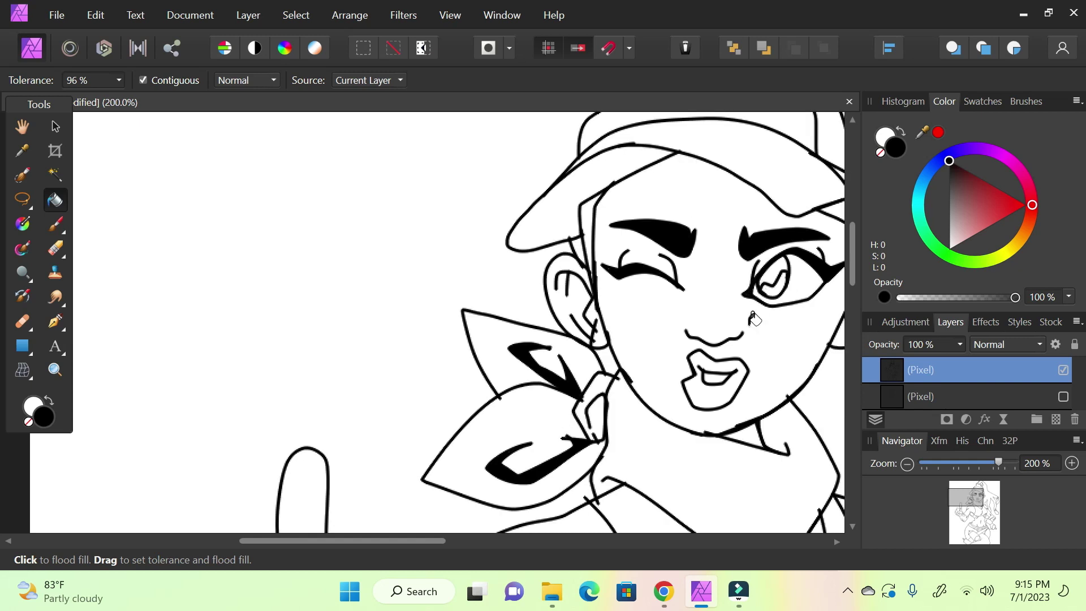
click(759, 425)
- Flood fill the neck scarf fold, the crop top's fold shadows, the armhole band and the raised arm's inner elbow shadow with black
drag(988, 511, 975, 511)
click(617, 208)
click(620, 385)
click(690, 412)
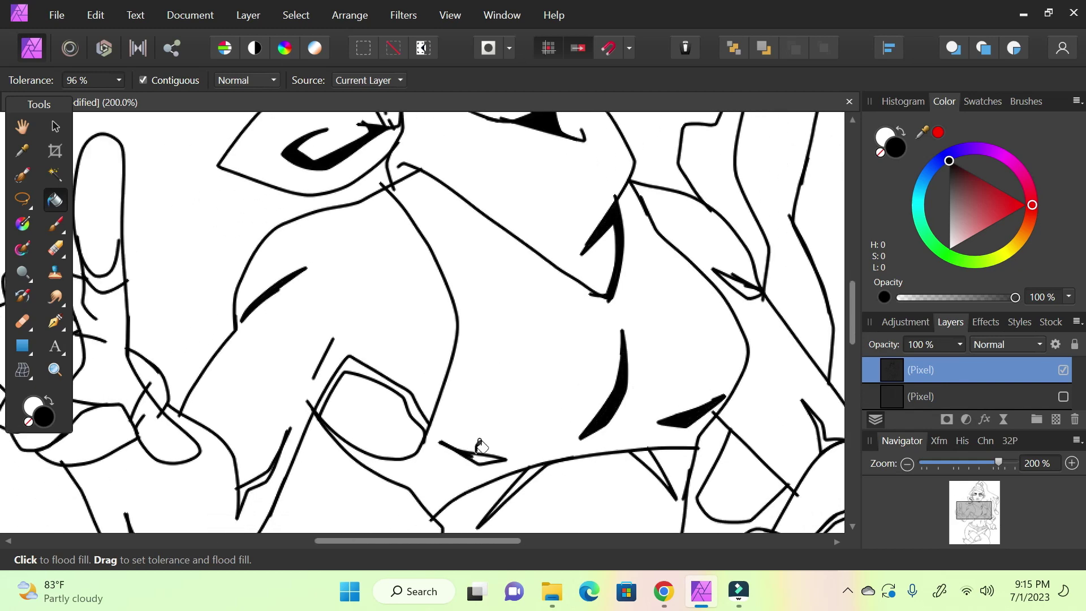
click(480, 447)
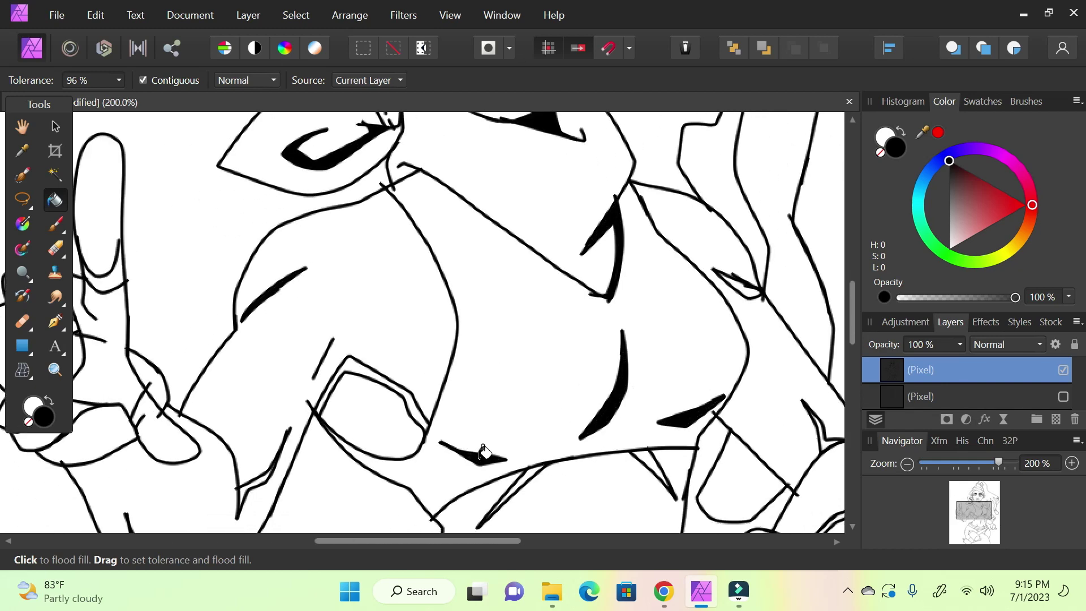
click(354, 359)
click(247, 484)
- Flood fill the hair and long ponytail with black, leaving the jagged highlight shapes white
mouse_move(977, 463)
mouse_down()
mouse_move(963, 475)
mouse_move(975, 466)
mouse_up()
drag(988, 523, 971, 496)
click(608, 311)
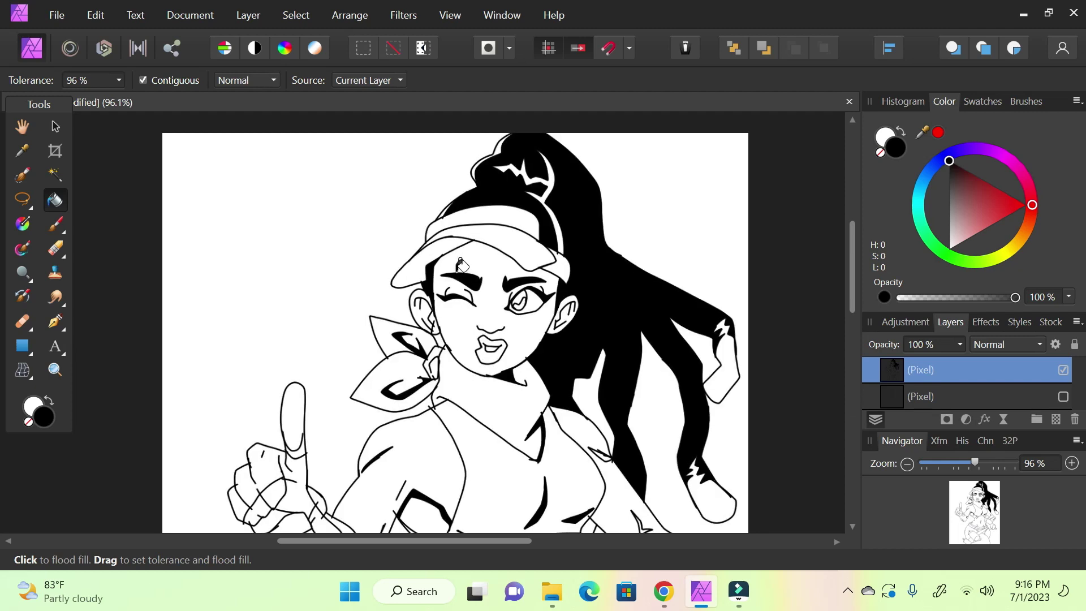
- Flood fill the raised arm's outer elbow shadow and the pointed shadow at the adjacent hip with black
drag(981, 497, 965, 525)
drag(976, 463, 999, 466)
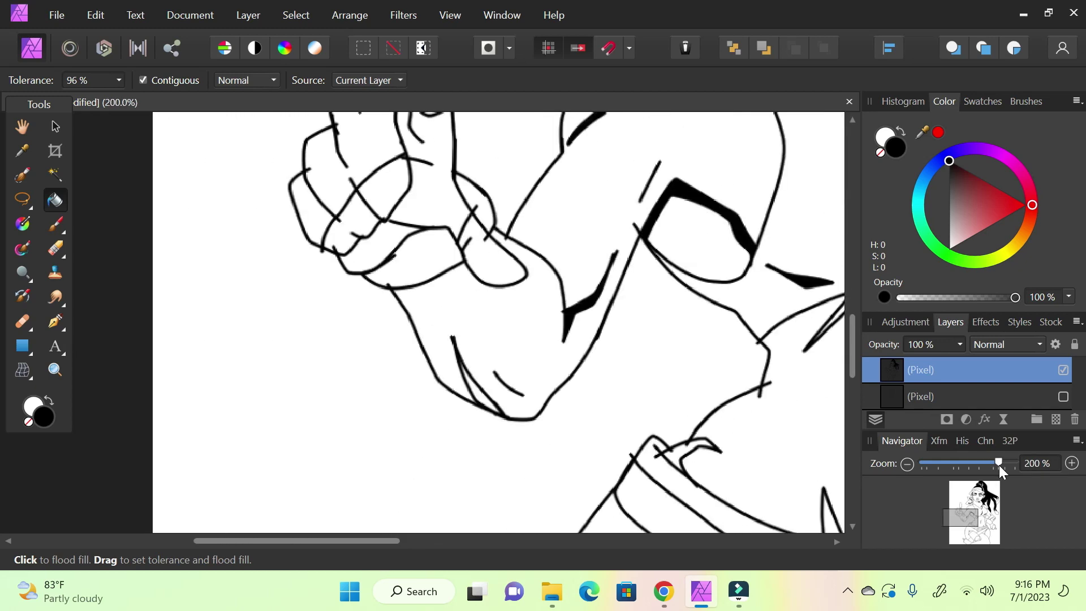
click(479, 389)
click(677, 443)
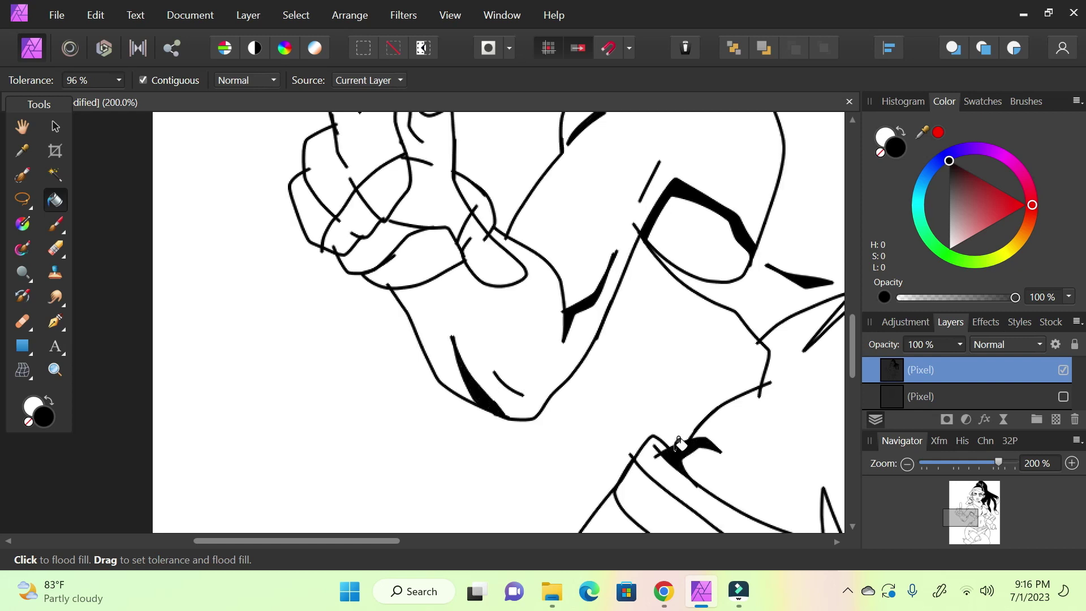
- Flood fill the shoulder, elbow crease and forearm shadows of the lowered arm with black
drag(967, 513, 981, 512)
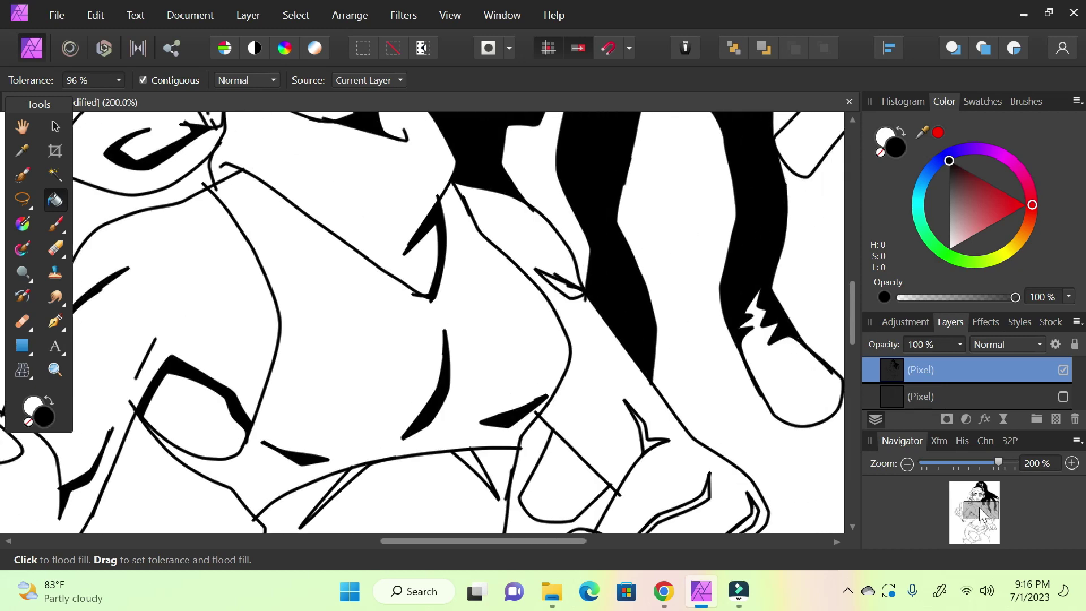
click(575, 283)
click(651, 436)
click(652, 436)
click(711, 489)
click(751, 512)
- Flood fill the shadows under the crop top's hem and the spiky wedges above the waistband with black
drag(980, 510, 972, 518)
click(491, 235)
click(609, 220)
click(464, 473)
click(610, 471)
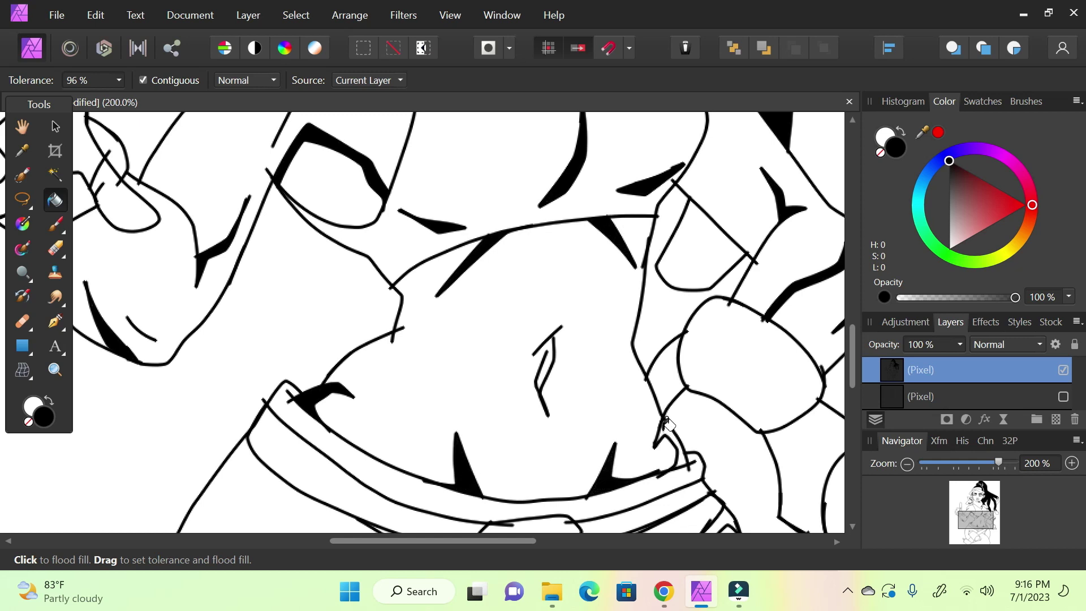
- Flood fill the pointed trouser fold shadows below the belt and along the upper thigh with black
drag(972, 521, 967, 532)
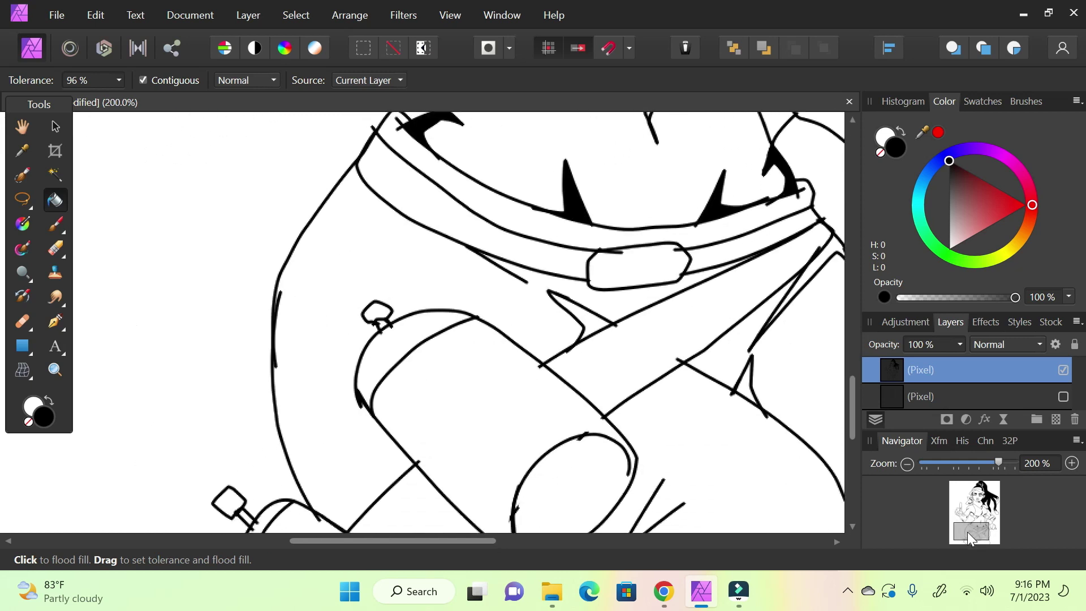
click(608, 306)
click(749, 378)
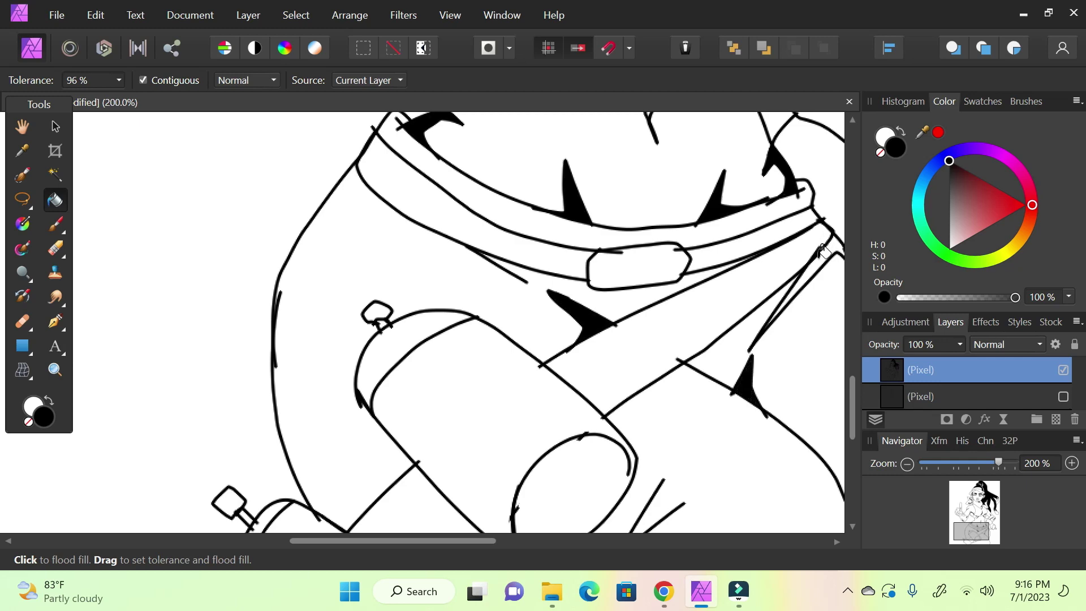
click(823, 252)
- Flood fill the iris of the open eye with black around its highlight
drag(999, 462, 966, 464)
drag(969, 521, 938, 464)
drag(985, 532, 974, 524)
drag(938, 462, 999, 465)
drag(983, 512, 1002, 471)
click(442, 270)
- Close the gap in the mouth line with a 4 px black brush stroke and flood fill the upper lip black
key(x)
key(b)
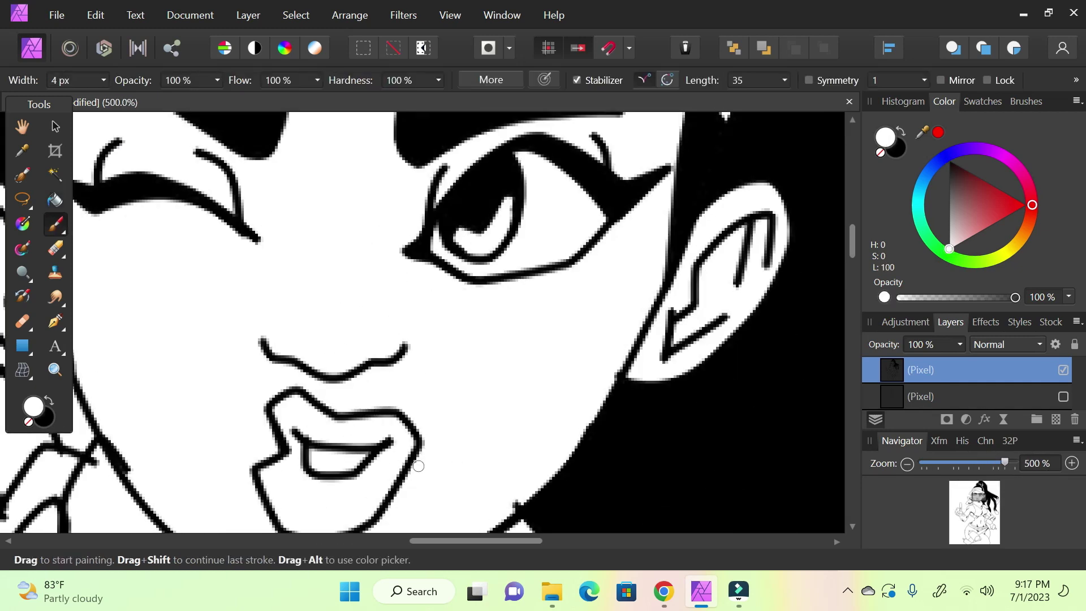
click(899, 135)
mouse_move(309, 436)
mouse_down()
mouse_move(343, 452)
mouse_move(411, 429)
mouse_move(424, 452)
mouse_move(443, 455)
mouse_move(393, 408)
mouse_up()
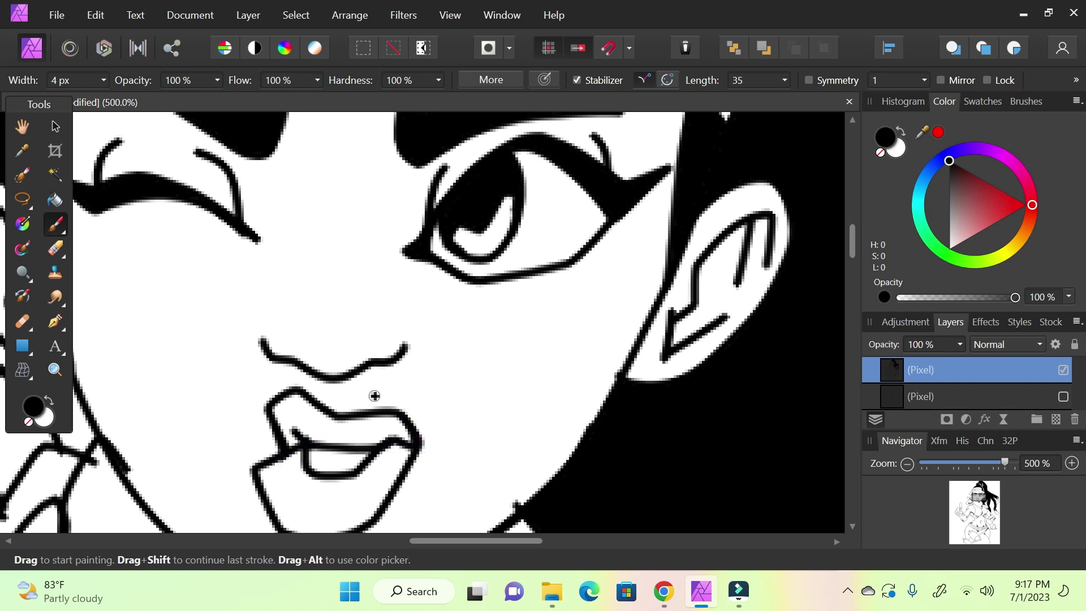
click(54, 199)
click(899, 133)
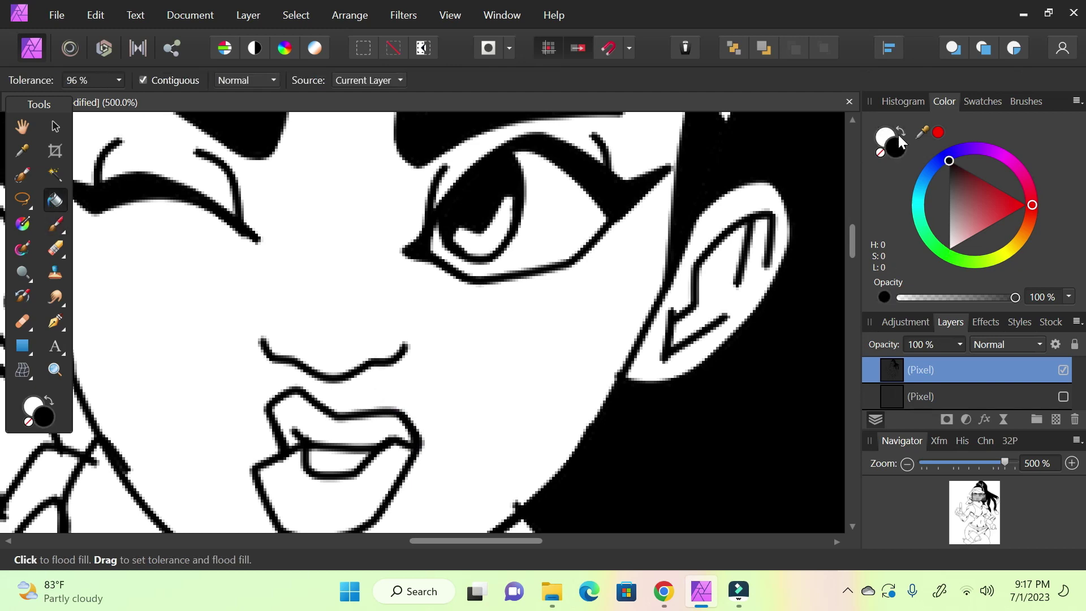
click(339, 430)
- Examine the whole filled-in figure from head to legs at a reduced zoom
drag(1006, 465, 947, 466)
click(982, 535)
drag(979, 528, 976, 508)
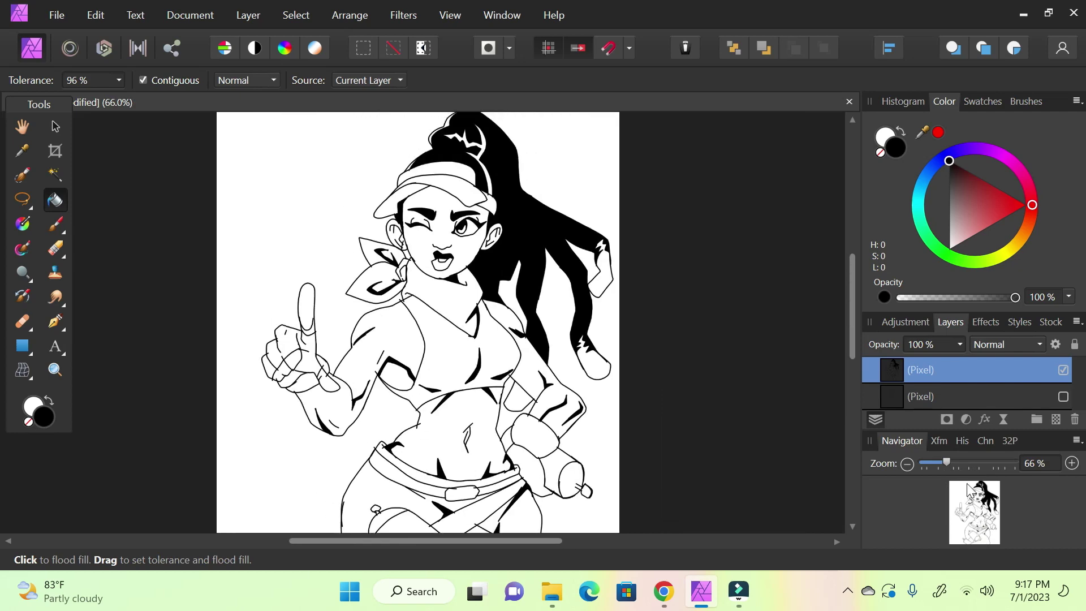
drag(947, 464, 942, 465)
click(975, 519)
drag(976, 525, 977, 497)
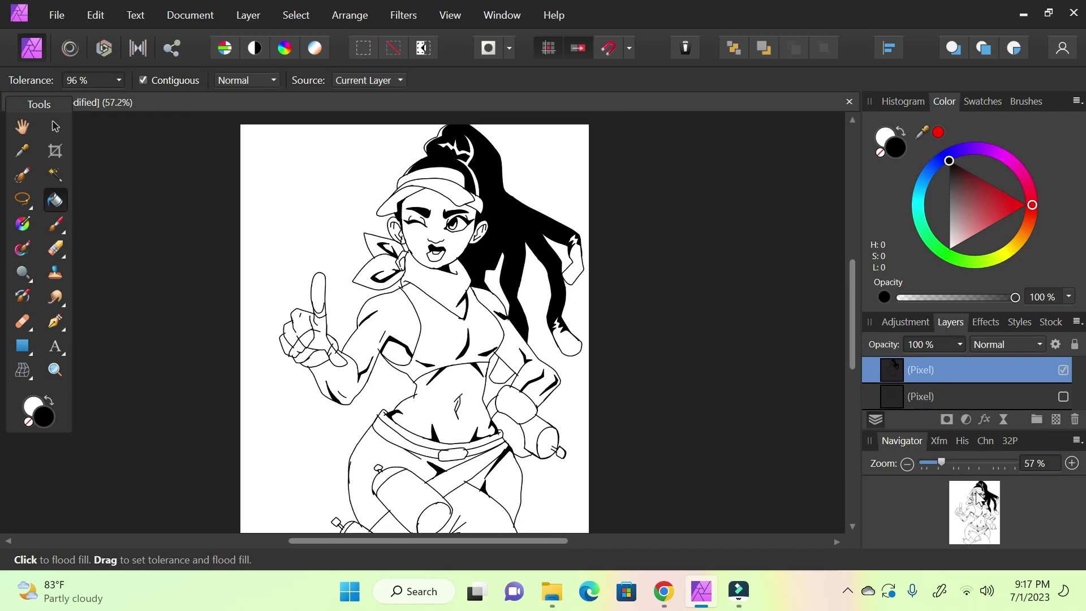
mouse_move(978, 539)
mouse_down()
mouse_move(964, 513)
mouse_move(973, 520)
mouse_up()
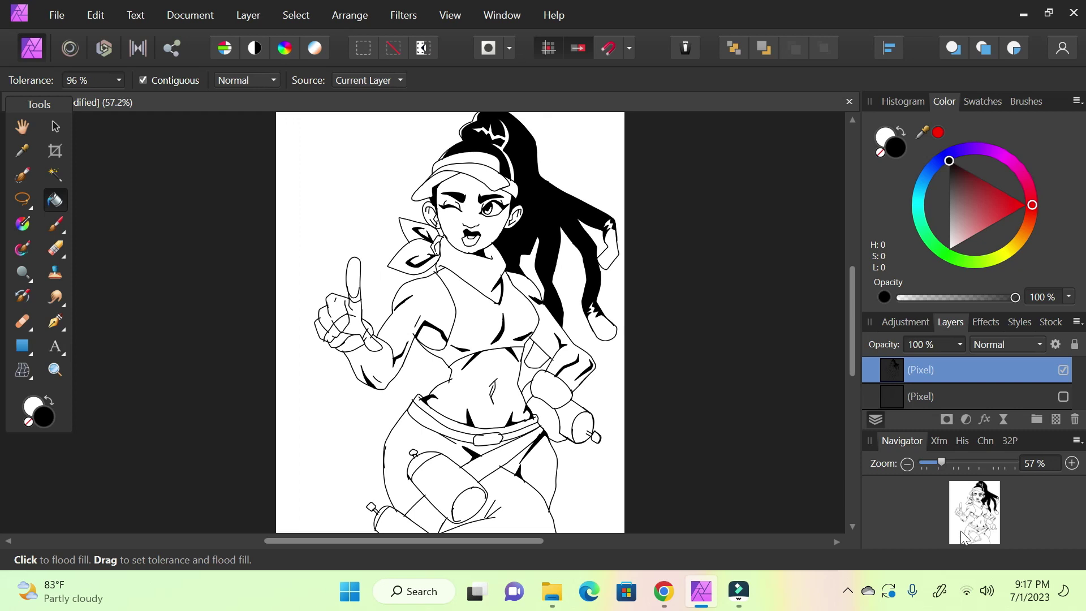
mouse_move(983, 538)
mouse_down()
mouse_move(970, 541)
mouse_move(964, 517)
mouse_move(974, 526)
mouse_move(990, 470)
mouse_up()
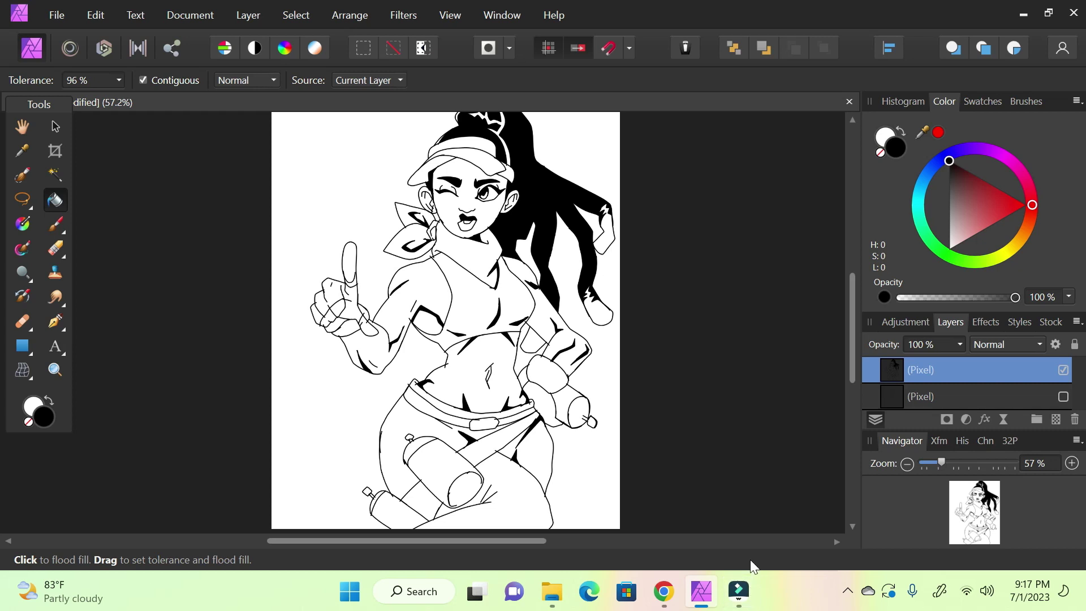
- Switch to Wondershare Filmora and open its PC screen recorder
mouse_move(741, 596)
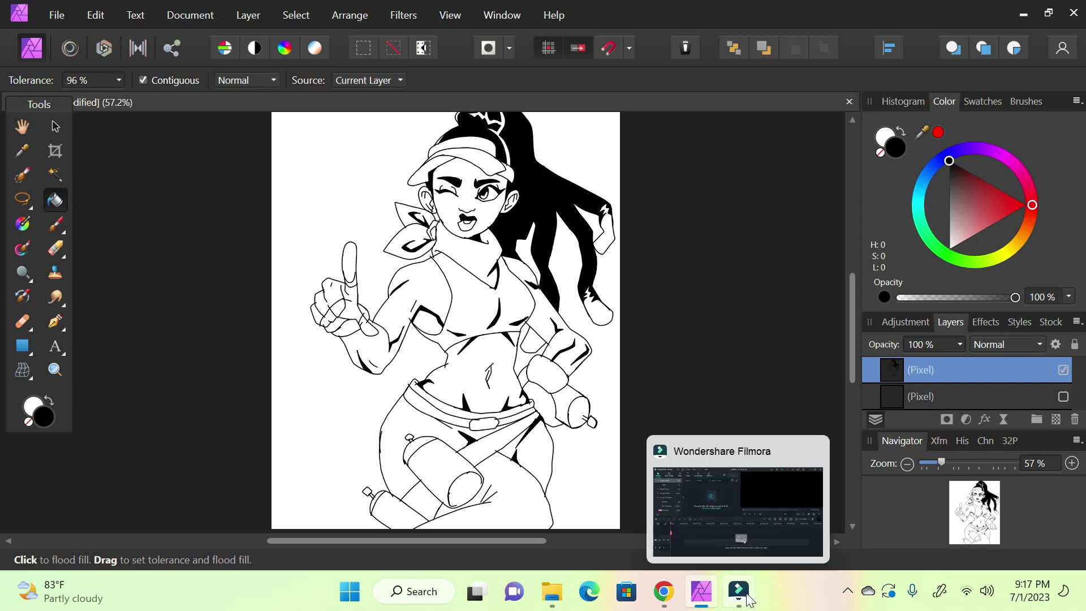
click(743, 595)
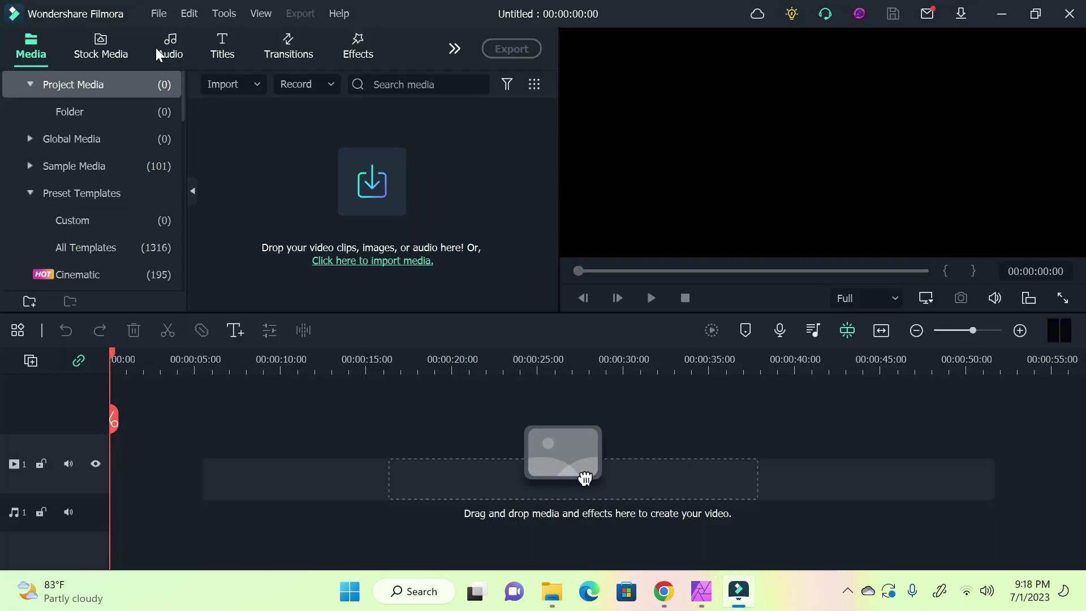
click(153, 14)
mouse_move(224, 135)
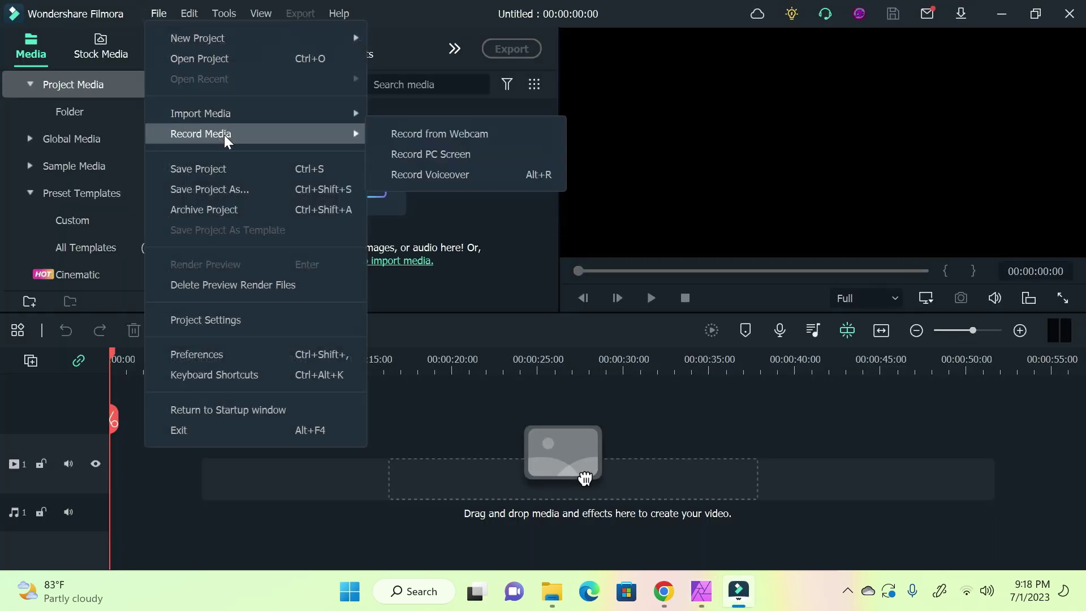
click(473, 154)
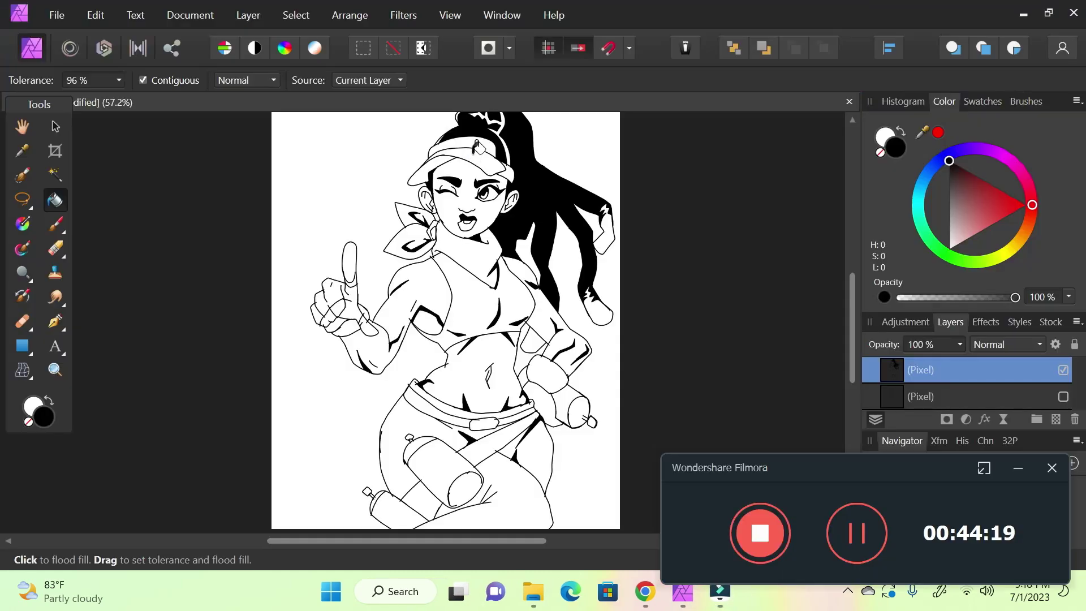